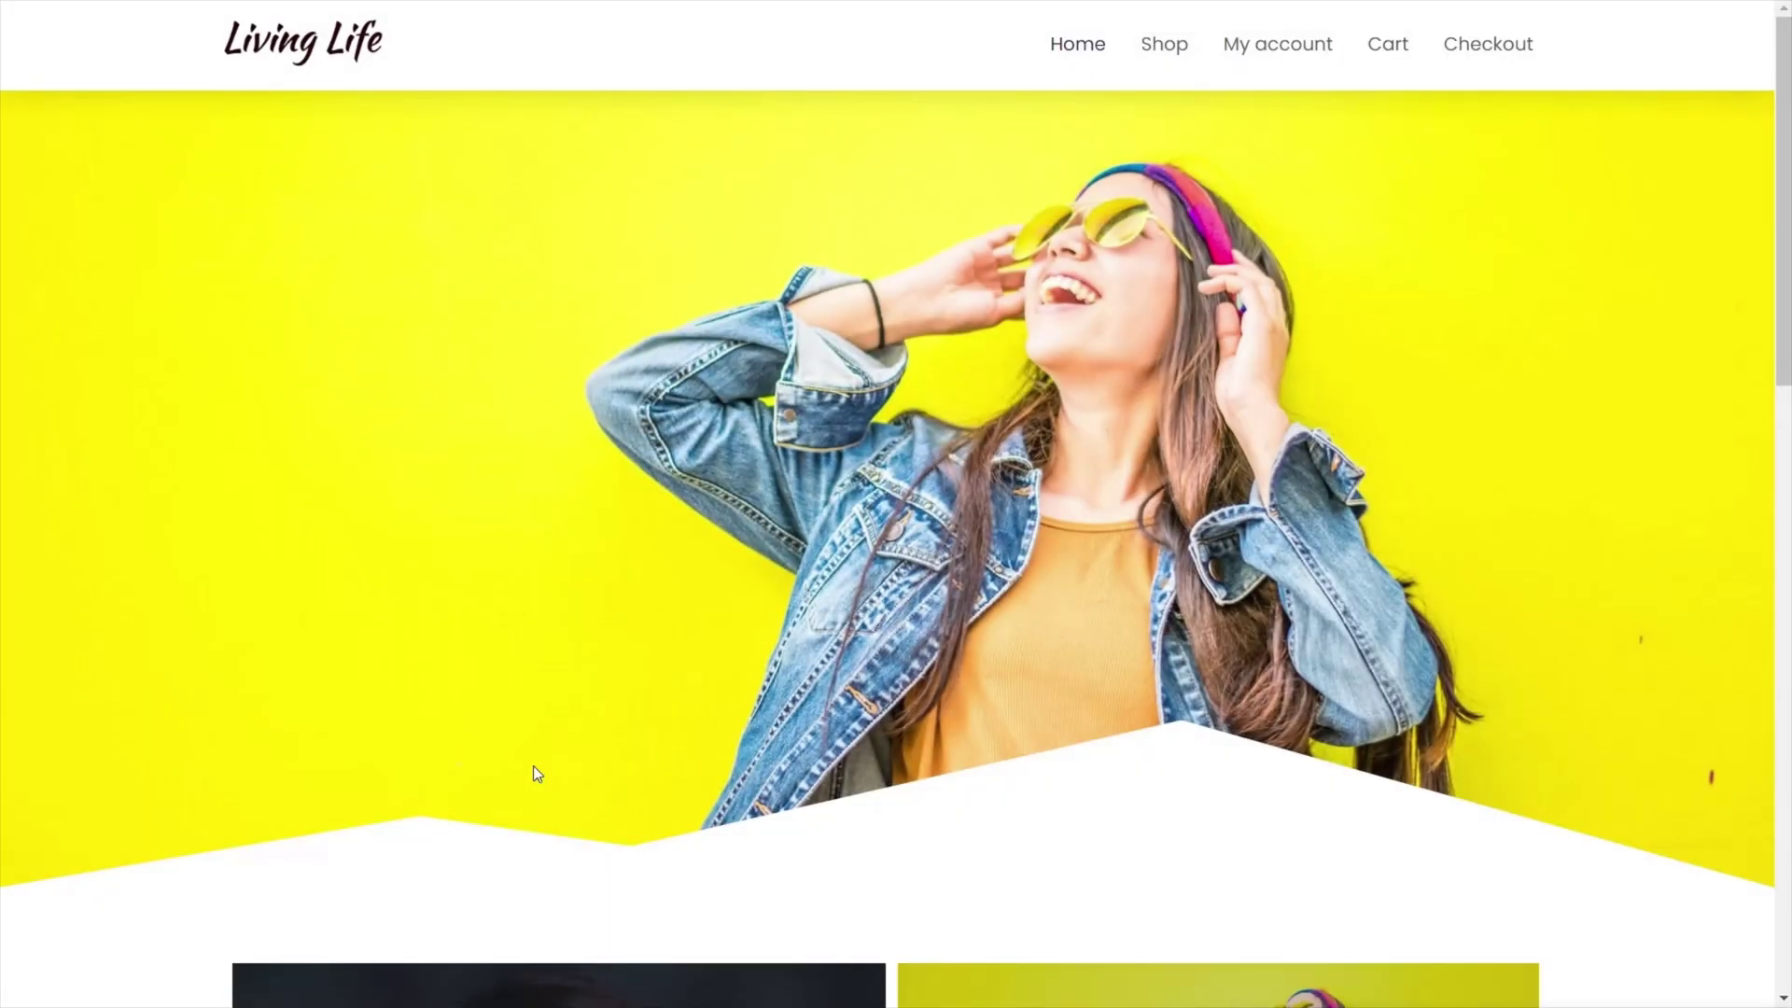
Review the category tiles on the shop's home page and open the Clothing category to look through its products
{"action": "scroll", "coordinate": [584, 696], "scroll_direction": "down", "scroll_amount": 7}
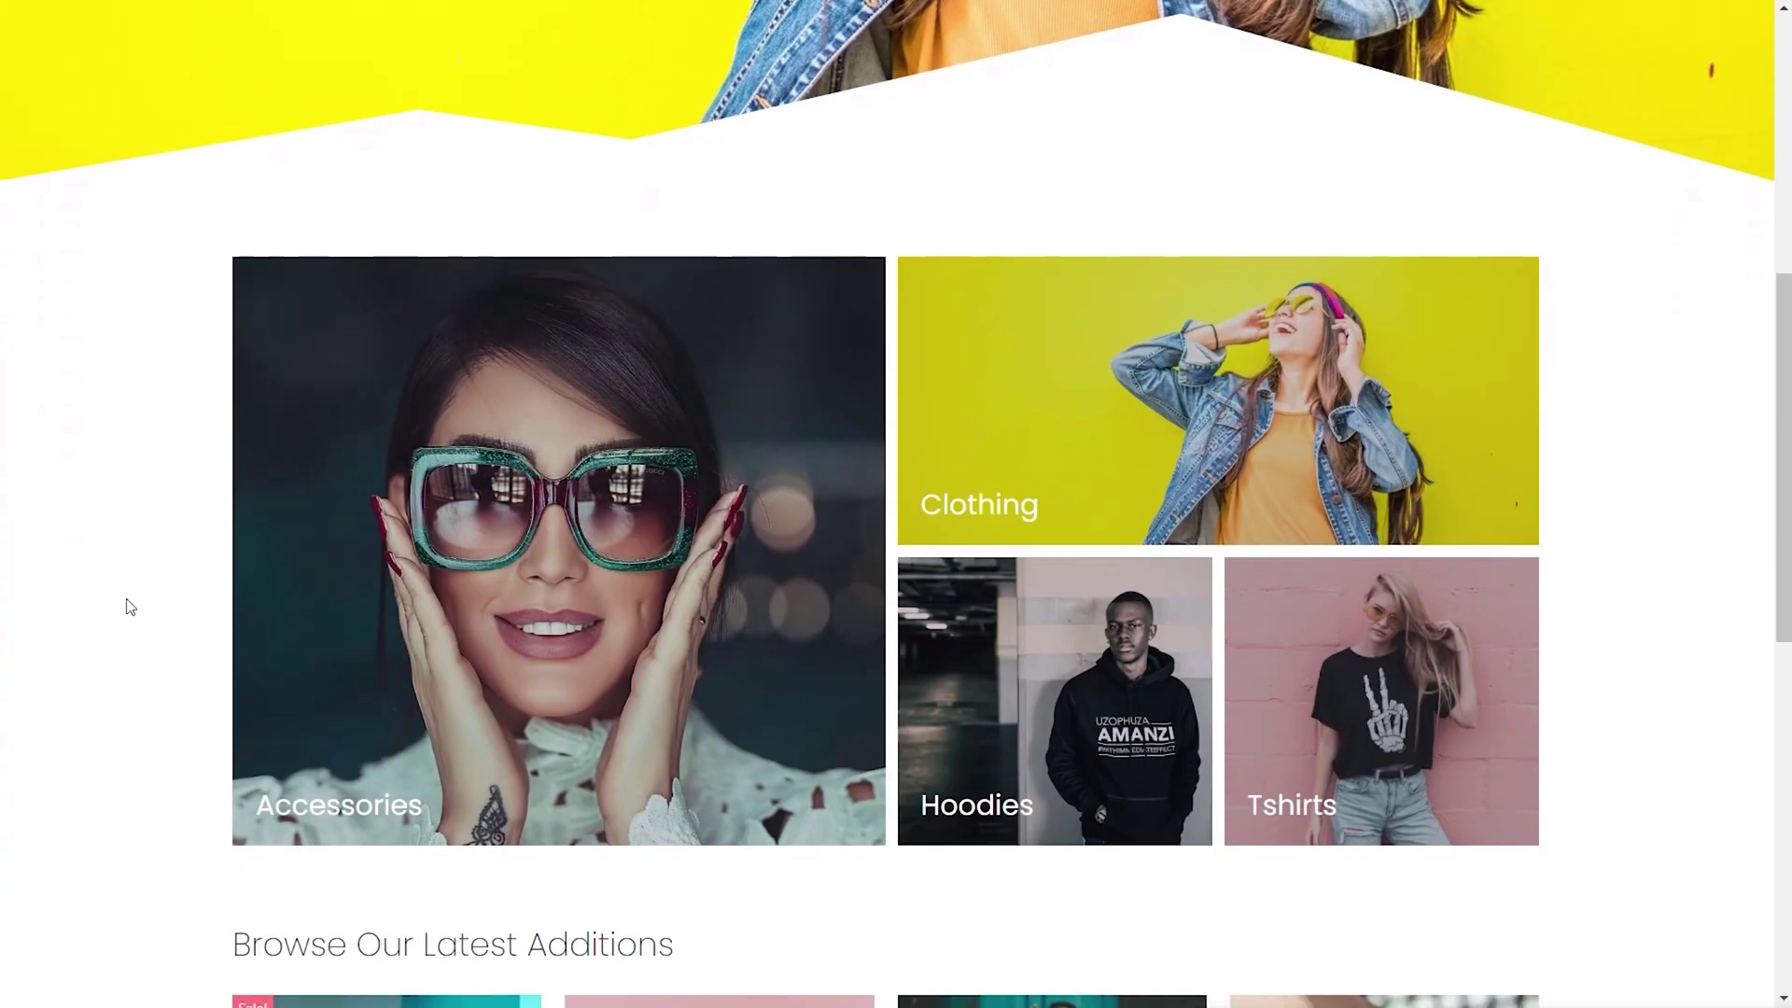
{"action": "scroll", "coordinate": [129, 606], "scroll_direction": "down", "scroll_amount": 1}
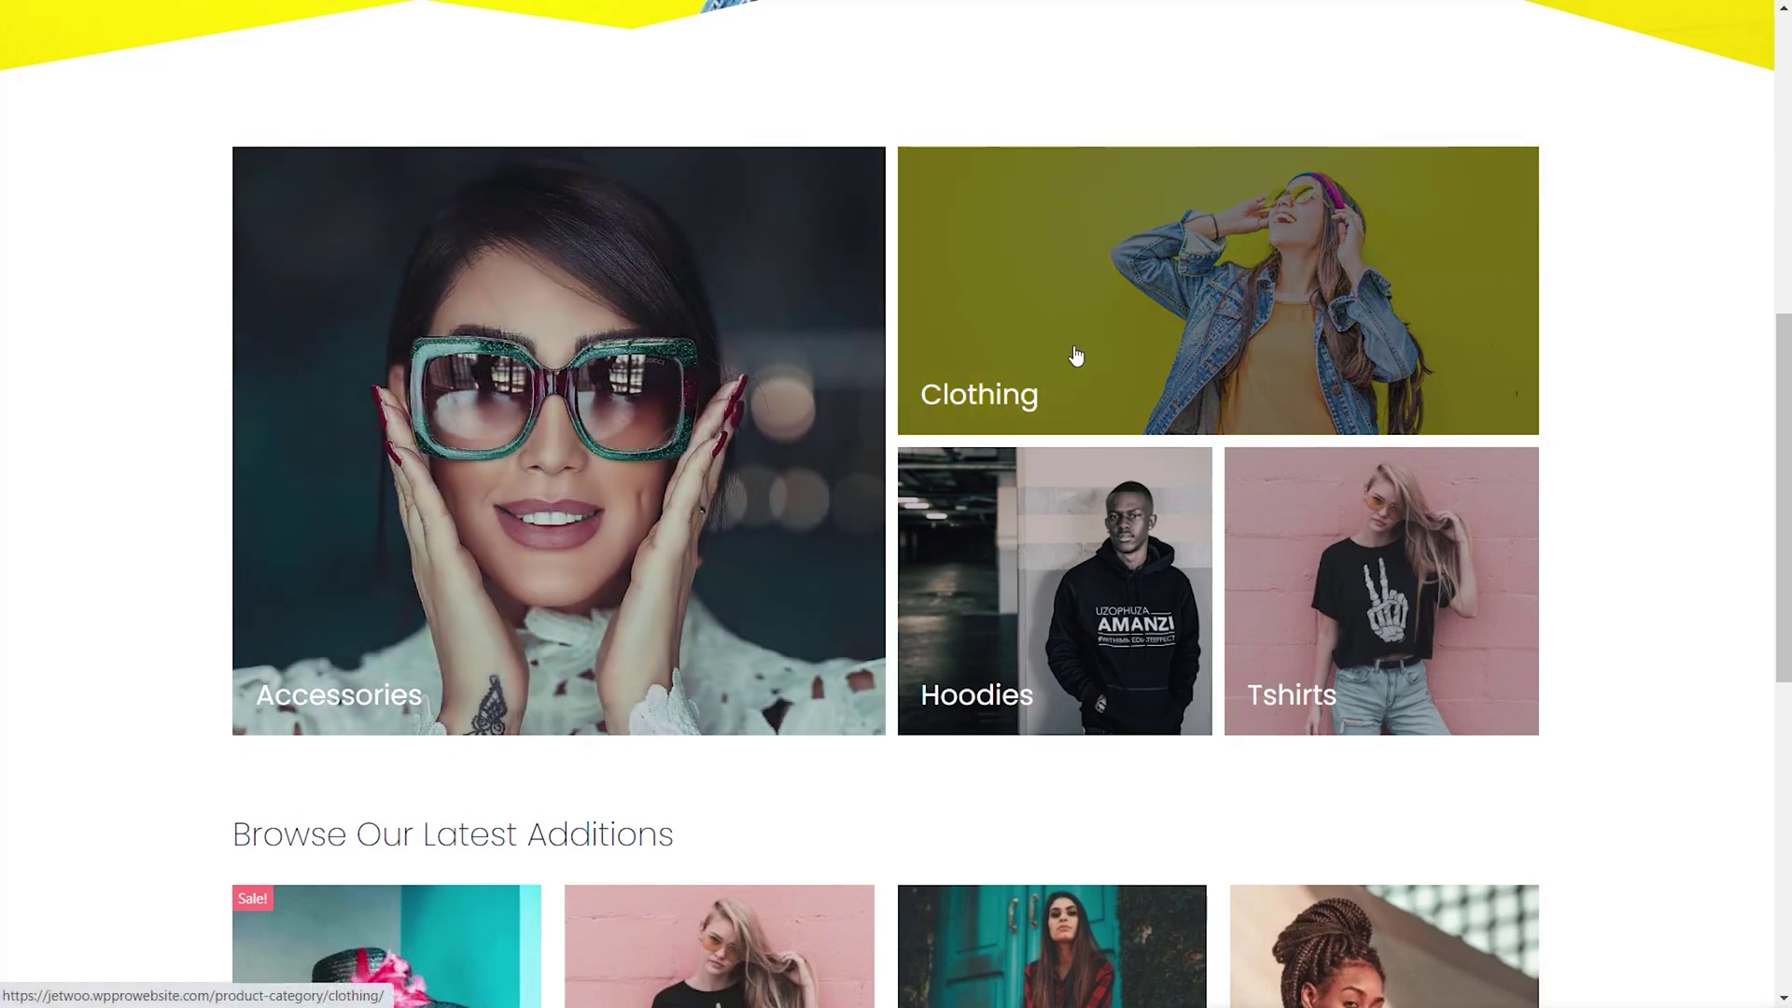
{"action": "left_click", "coordinate": [1077, 355]}
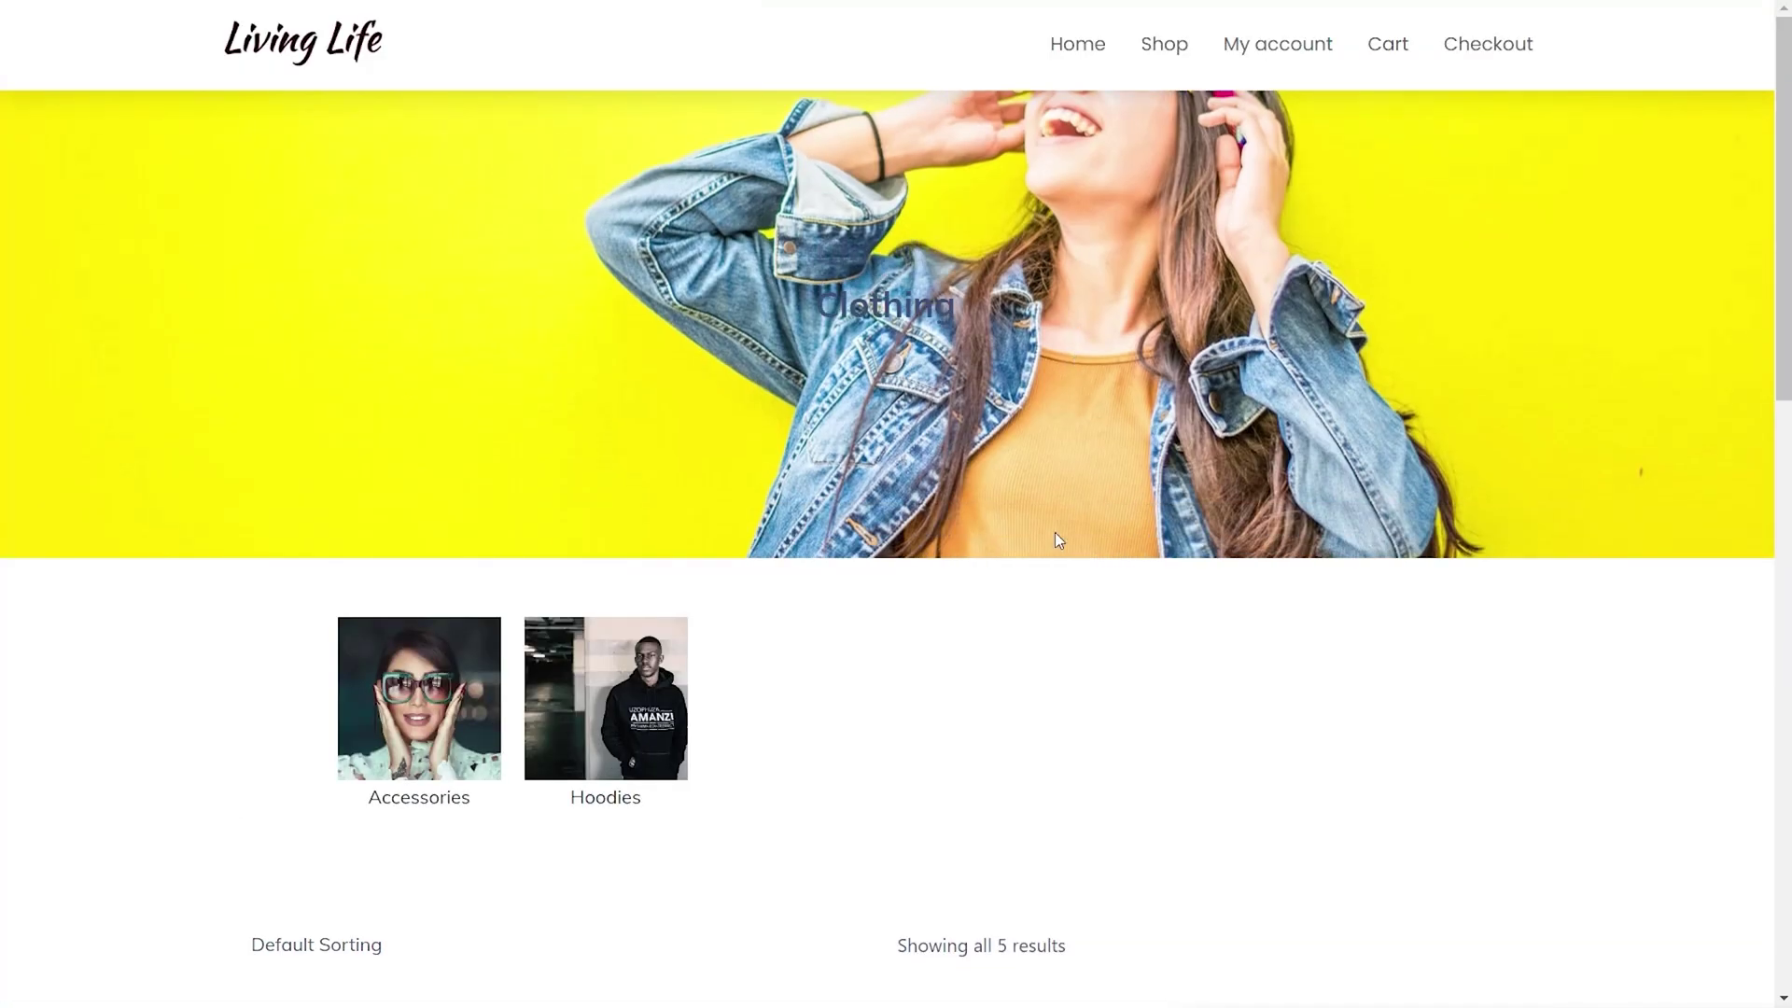
{"action": "scroll", "coordinate": [1072, 448], "scroll_direction": "down", "scroll_amount": 10}
{"action": "scroll", "coordinate": [1603, 740], "scroll_direction": "up", "scroll_amount": 8}
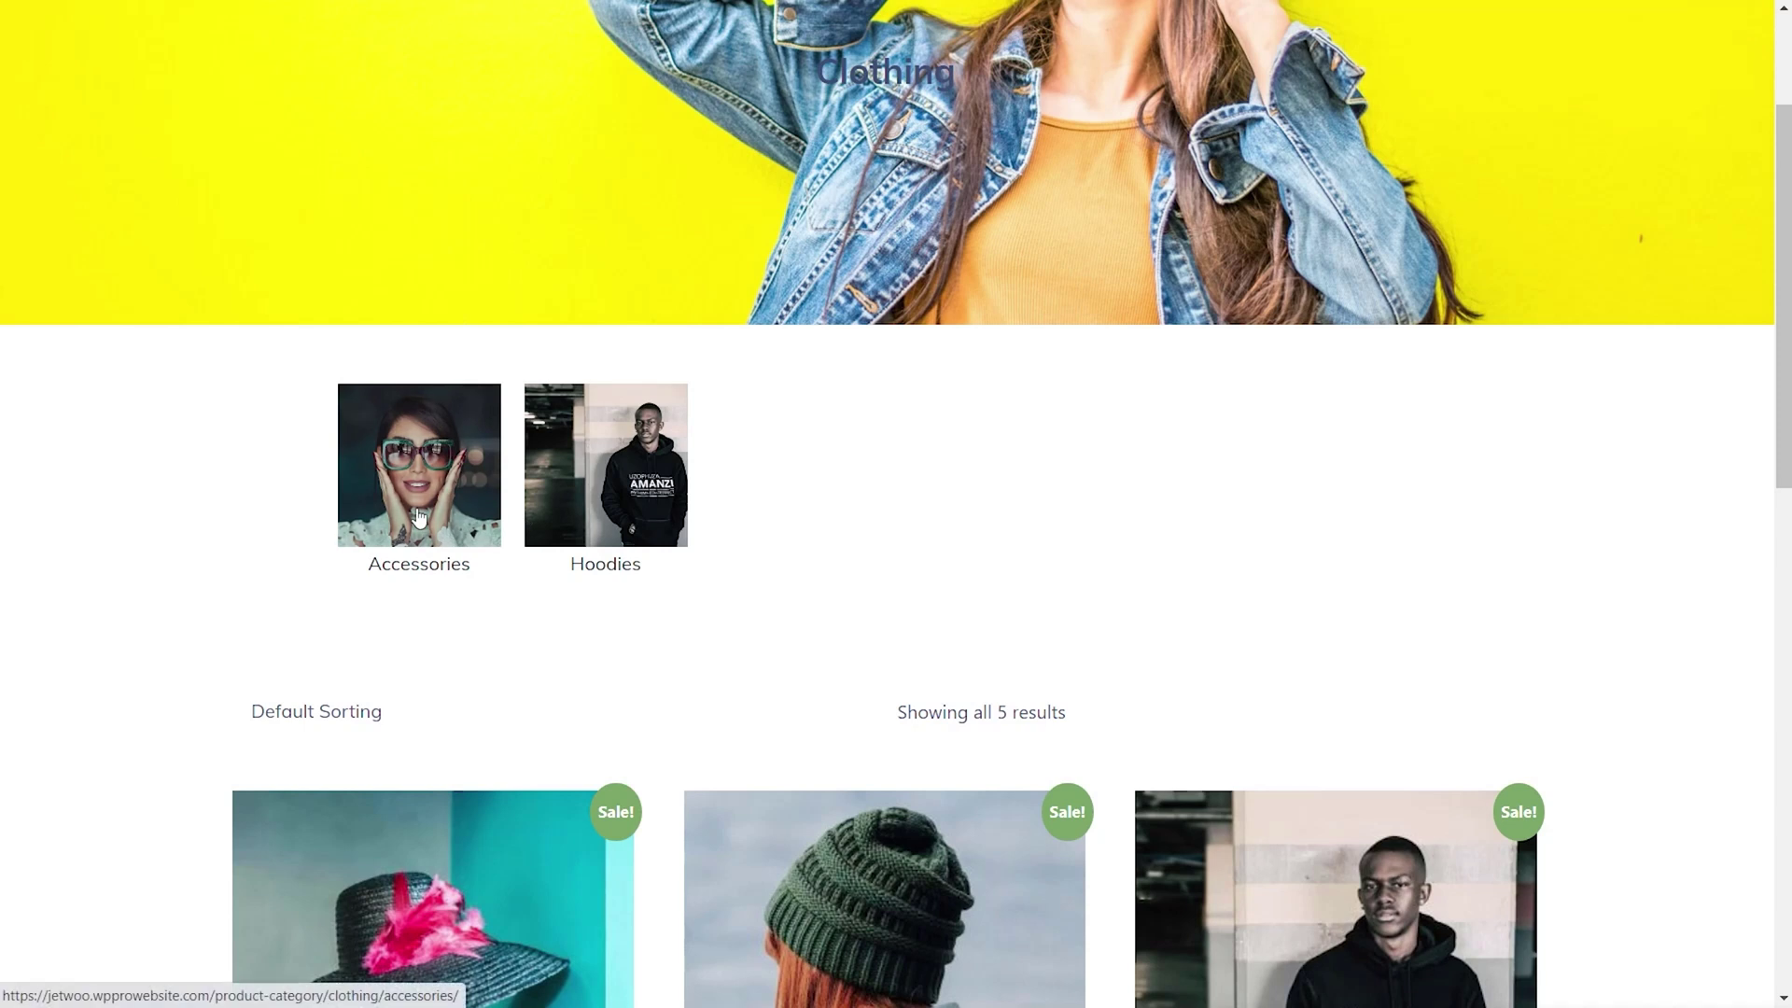
Open the Accessories subcategory, look through its products and return to the home page
{"action": "left_click", "coordinate": [419, 519]}
{"action": "scroll", "coordinate": [187, 616], "scroll_direction": "down", "scroll_amount": 7}
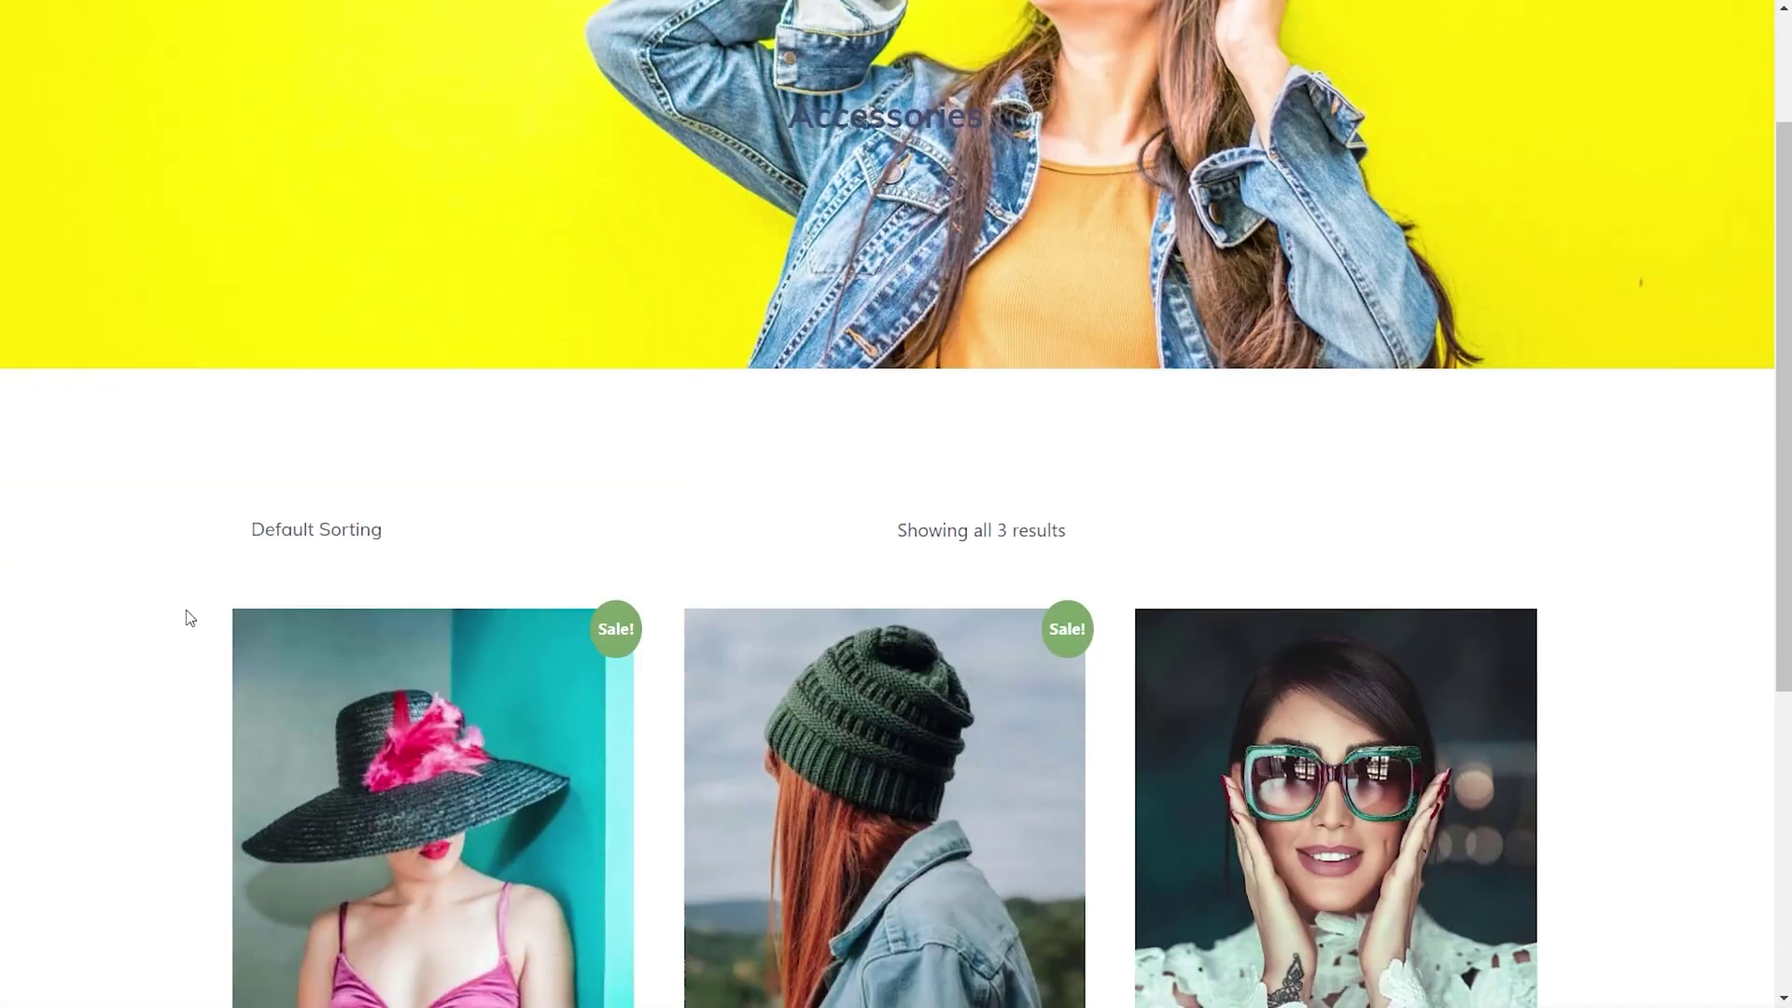
{"action": "scroll", "coordinate": [154, 622], "scroll_direction": "up", "scroll_amount": 4}
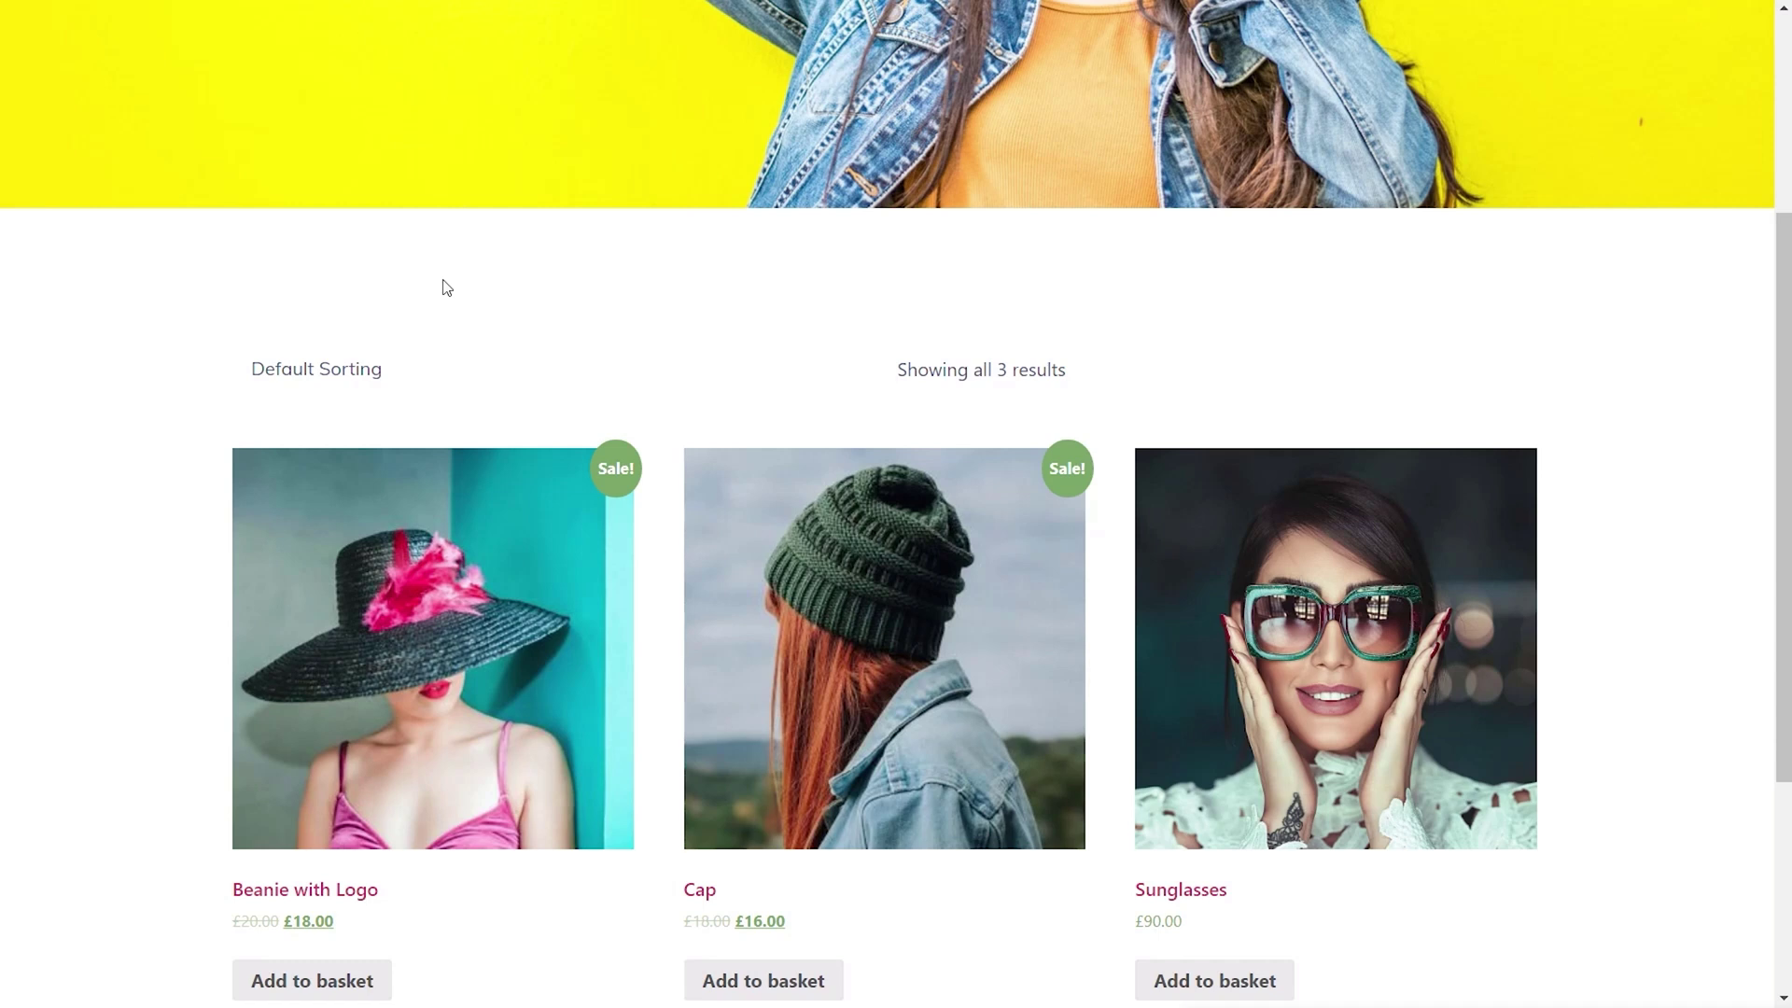
{"action": "scroll", "coordinate": [456, 352], "scroll_direction": "up", "scroll_amount": 3}
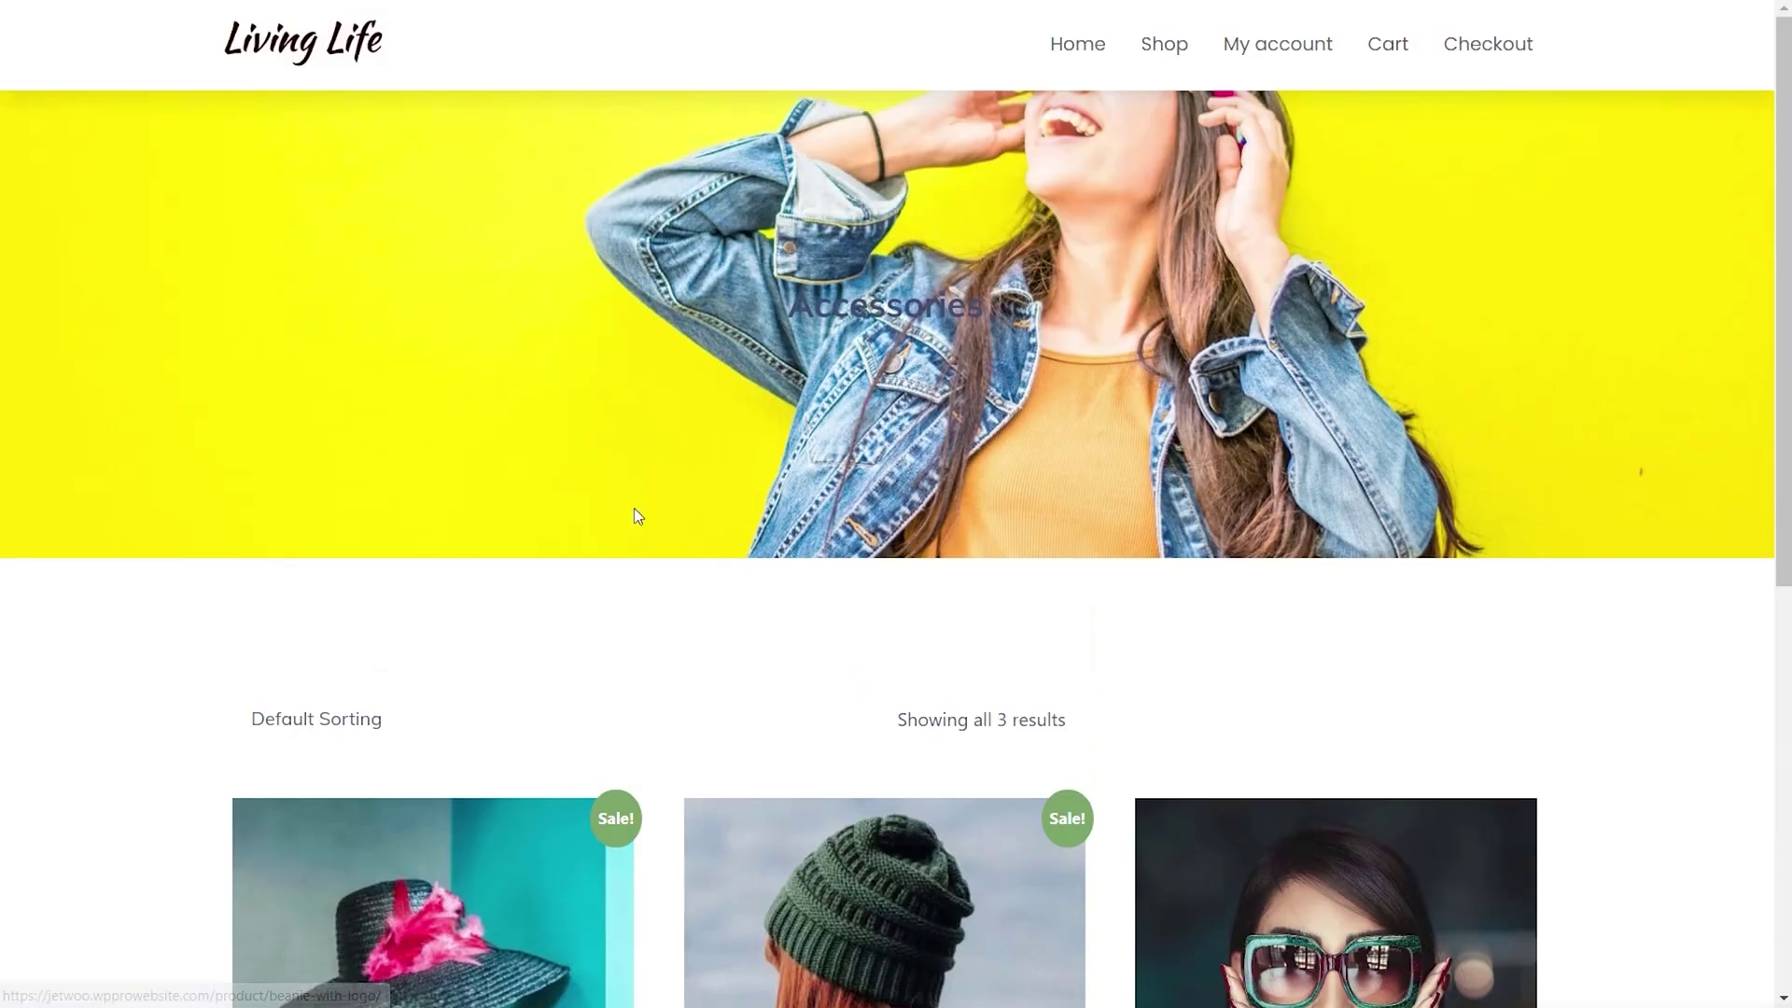
{"action": "left_click", "coordinate": [1078, 46]}
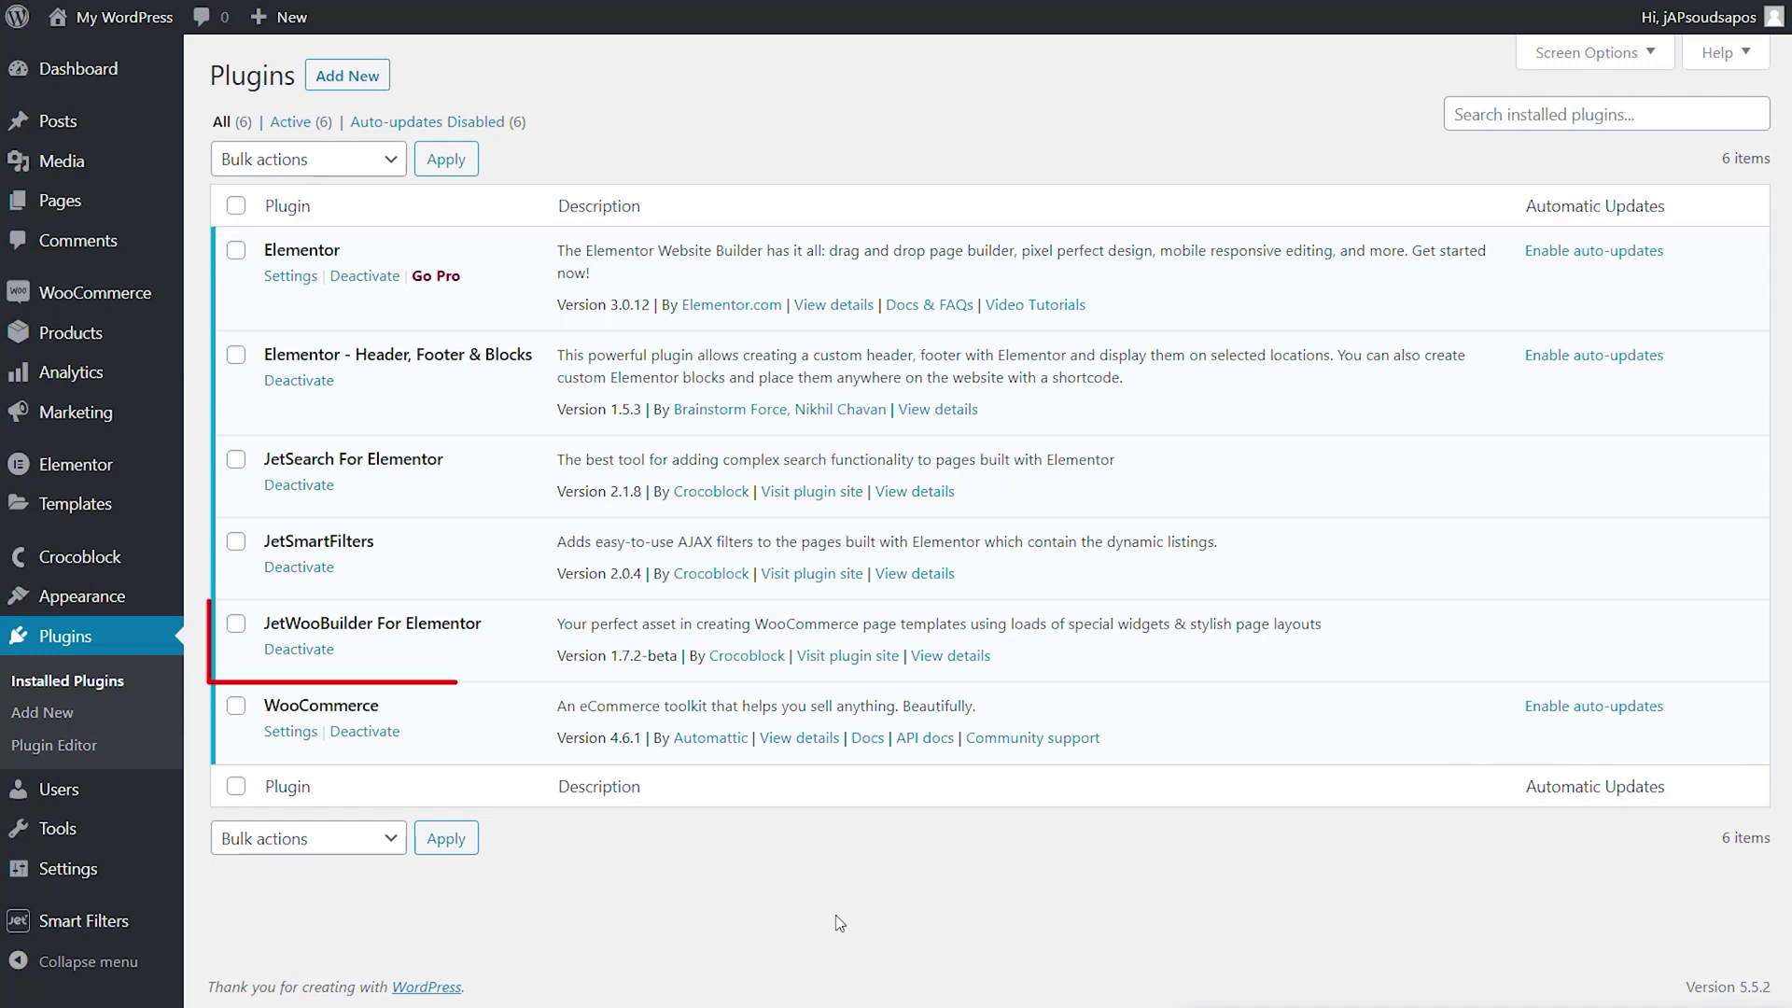
Open the shop's home page from the site's page list for editing in Elementor
{"action": "left_click_drag", "start_coordinate": [560, 652], "coordinate": [681, 655]}
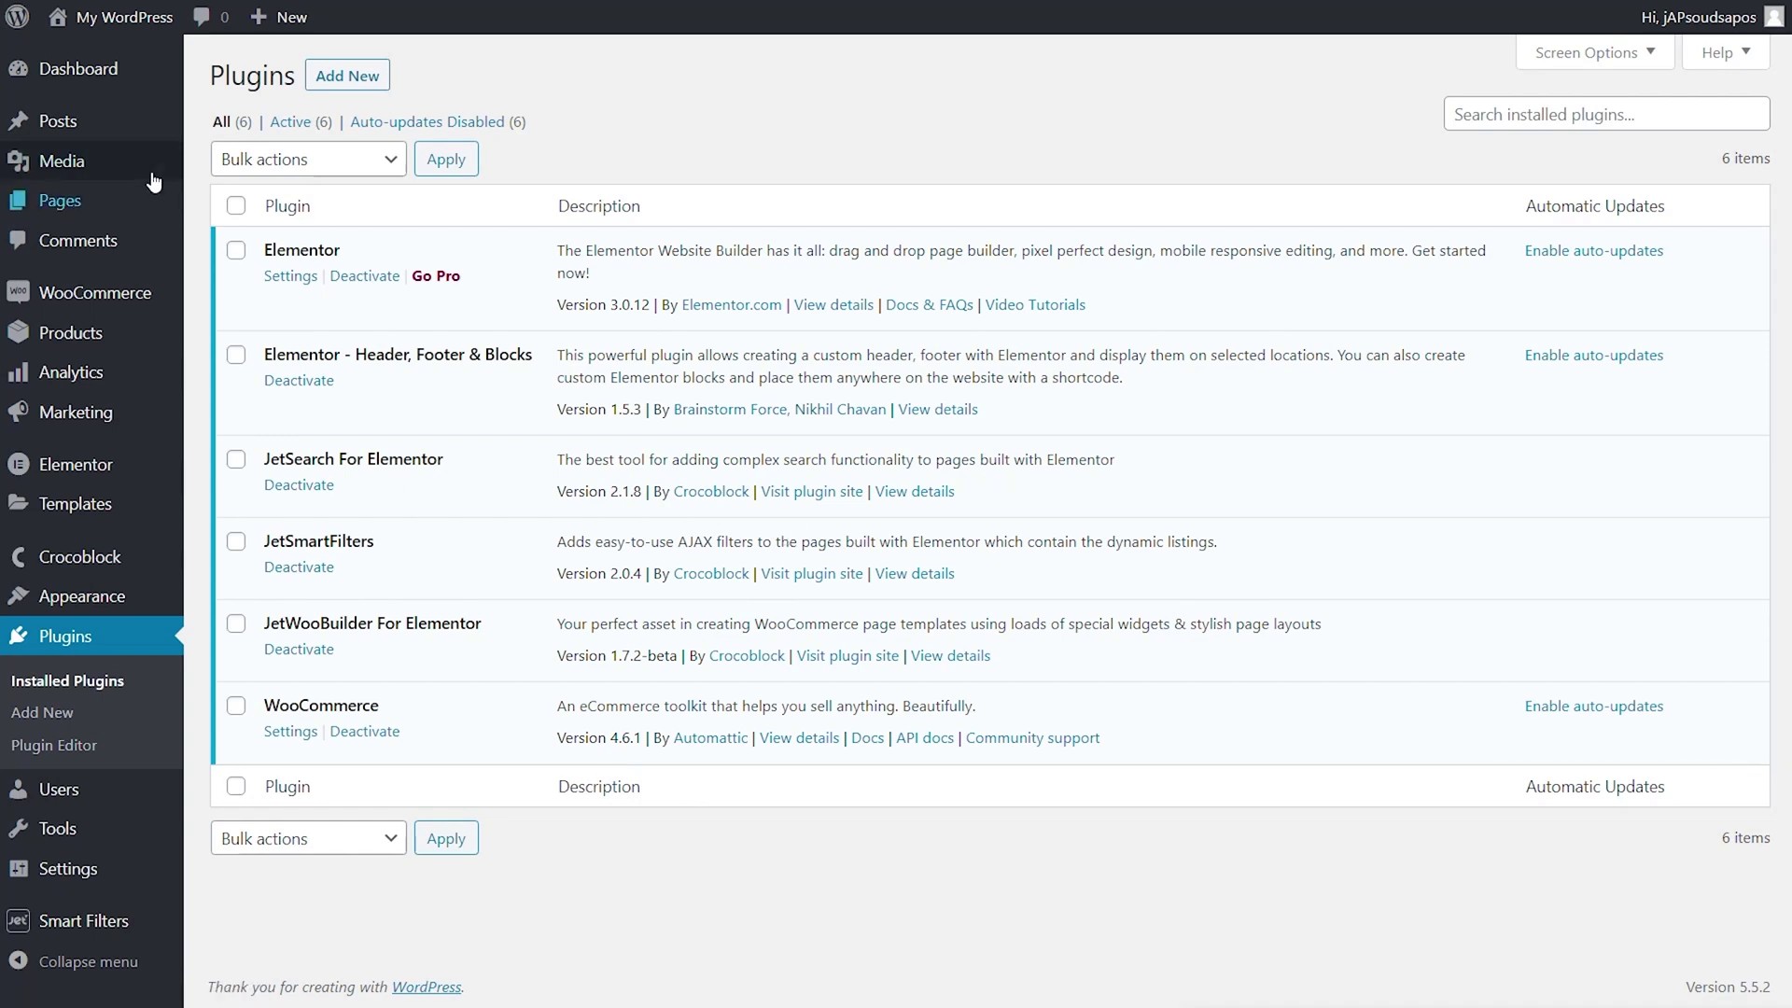
{"action": "mouse_move", "coordinate": [154, 198]}
{"action": "left_click", "coordinate": [252, 209]}
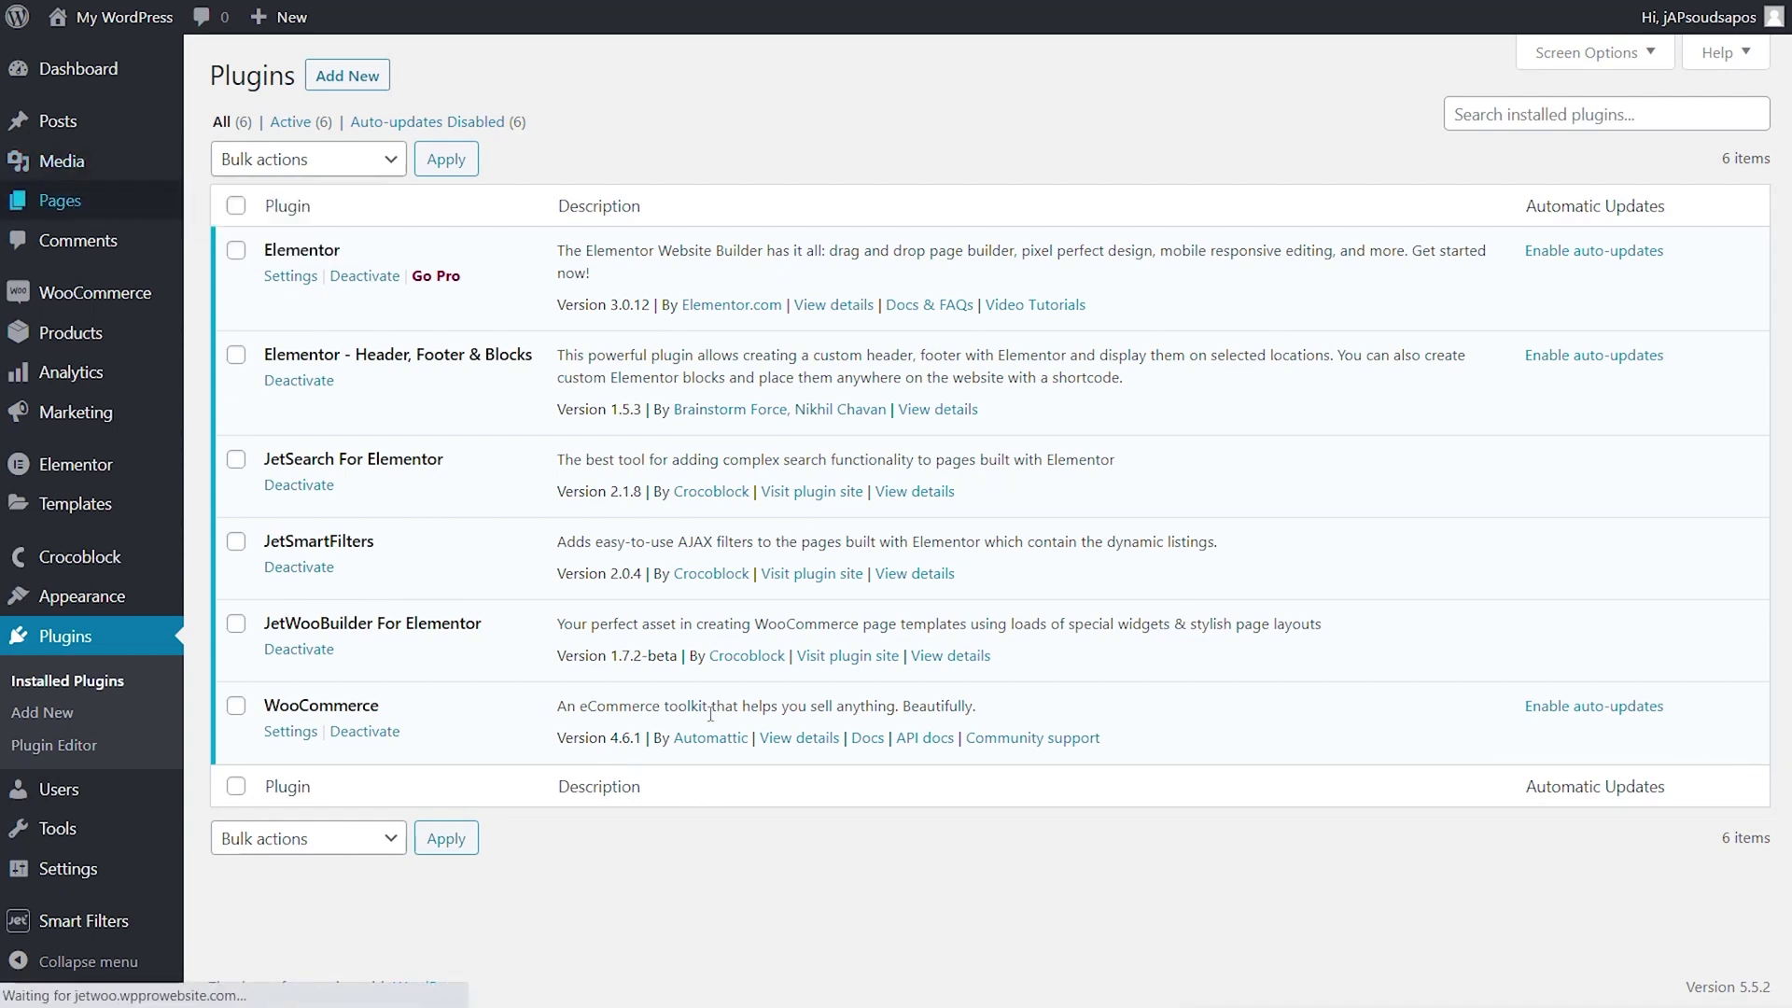
{"action": "left_click", "coordinate": [526, 417]}
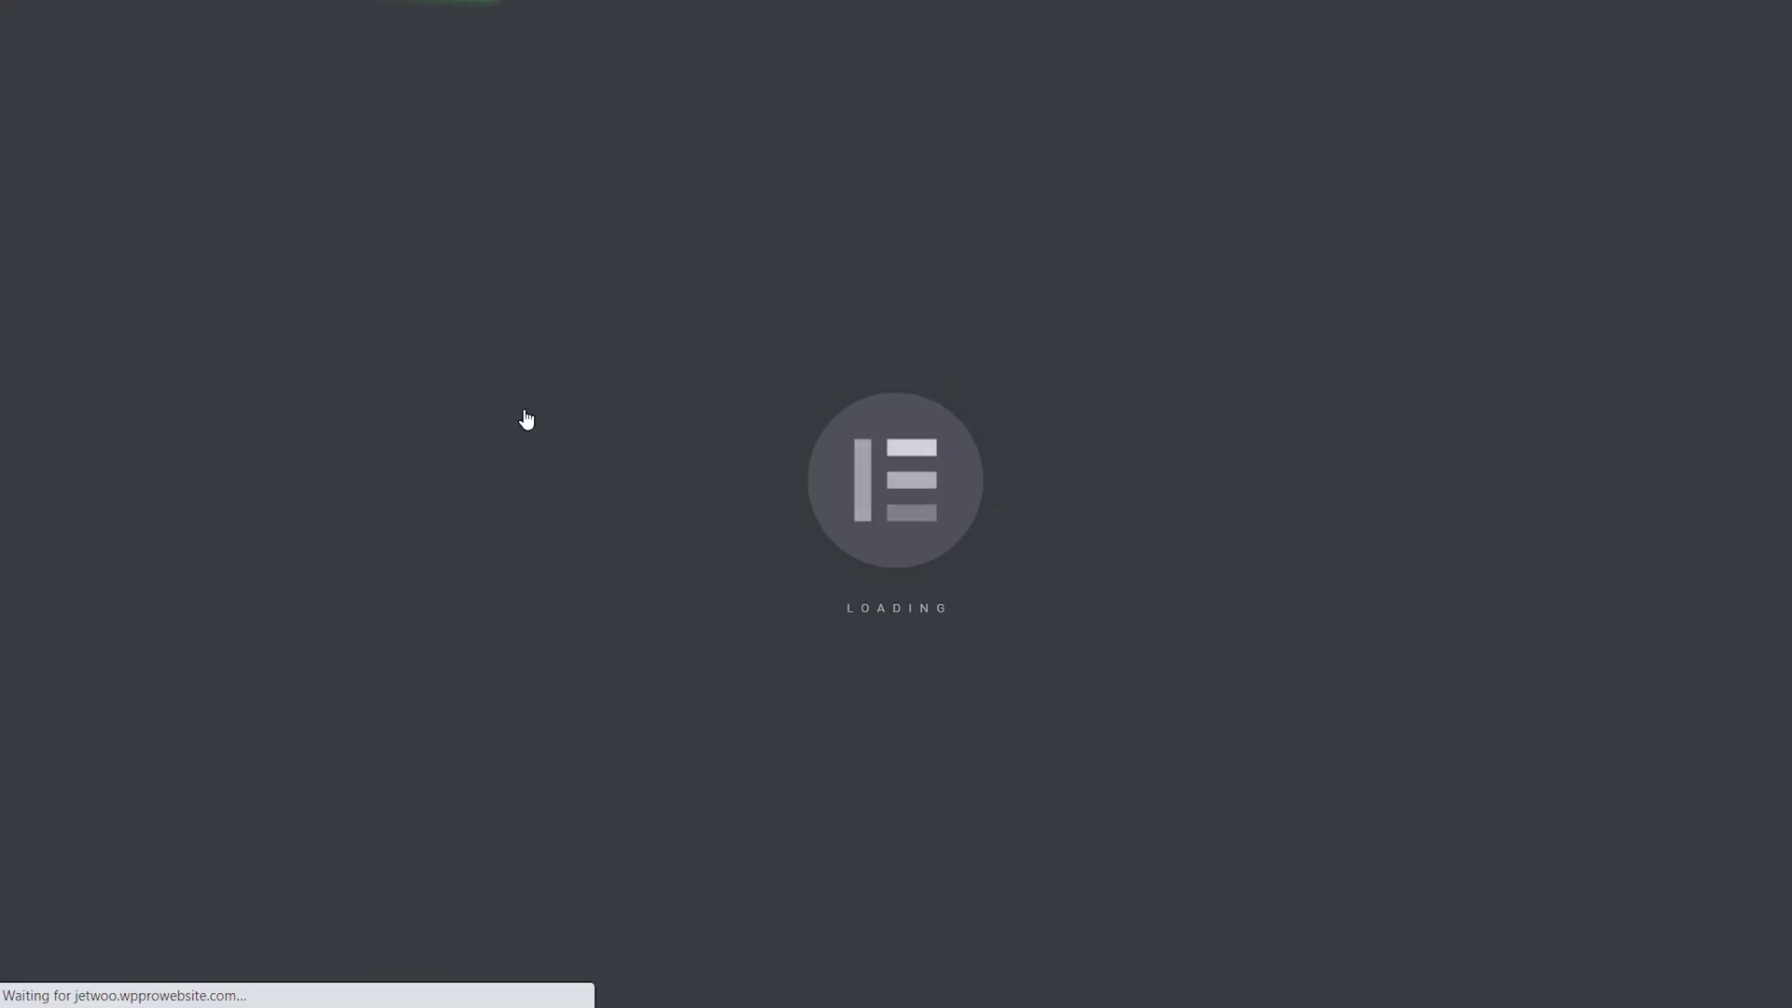
Delete the existing Taxonomy Tiles widget above the Browse Our Latest Additions heading
{"action": "scroll", "coordinate": [888, 681], "scroll_direction": "down", "scroll_amount": 8}
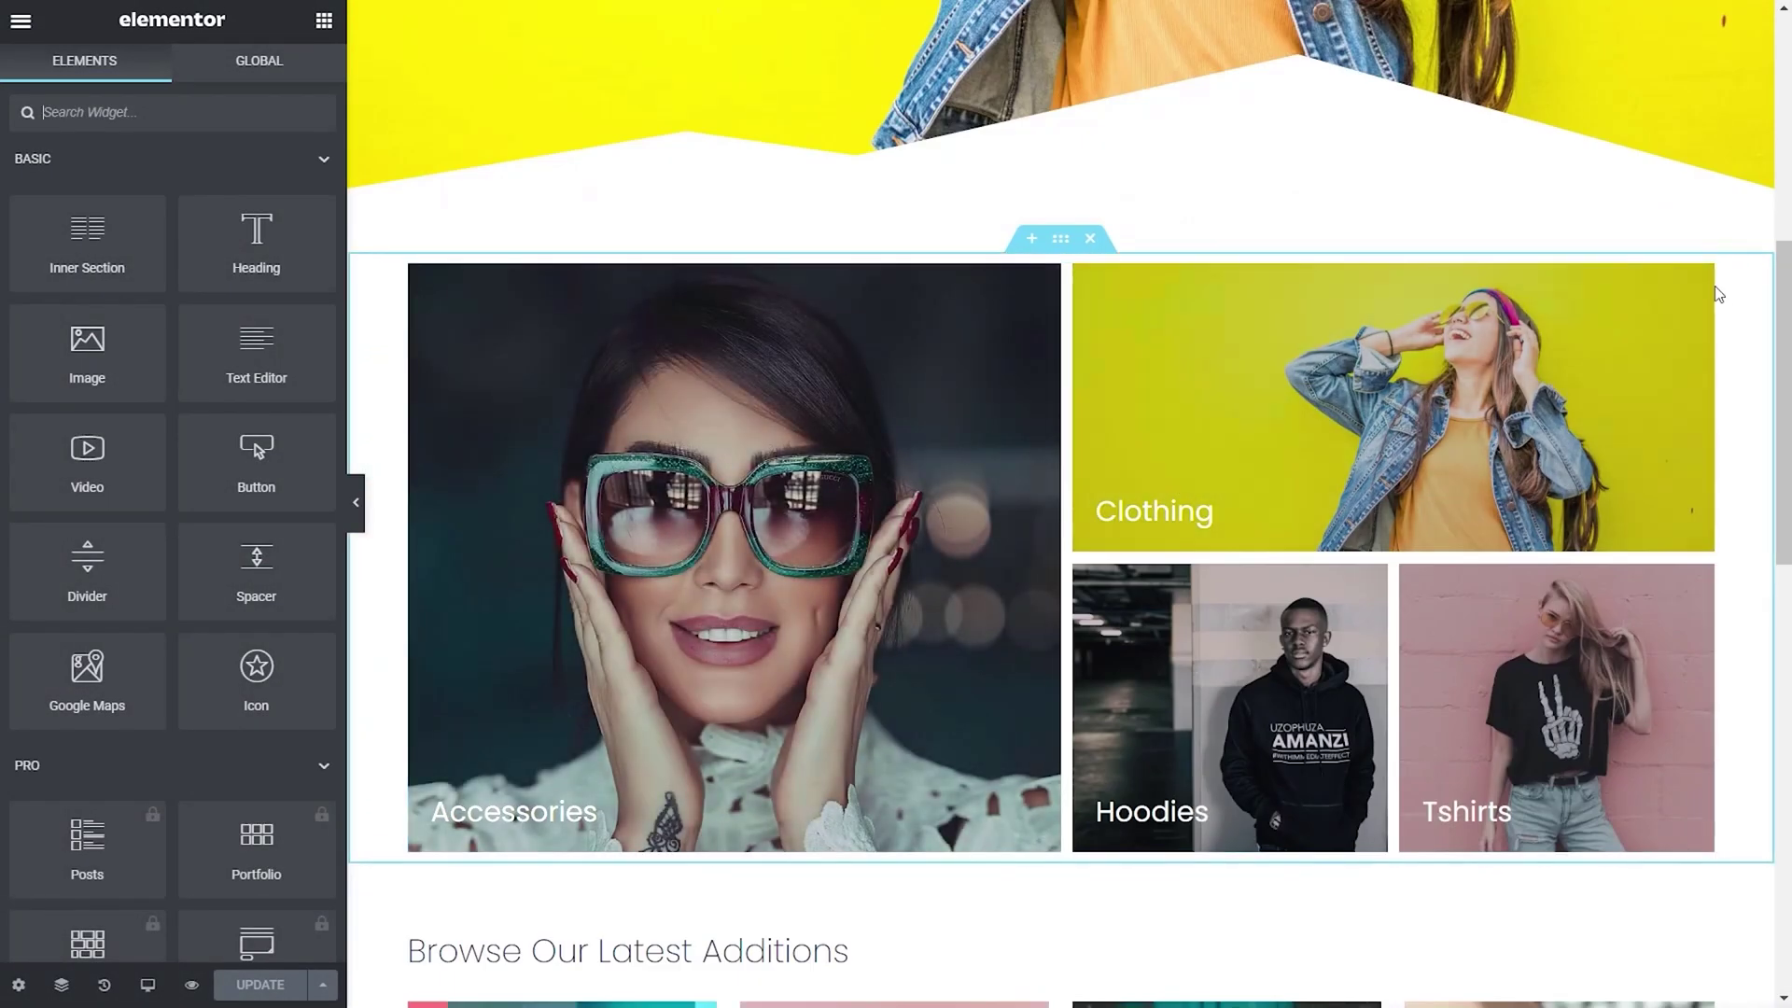
{"action": "left_click", "coordinate": [1701, 279]}
{"action": "right_click", "coordinate": [1705, 289]}
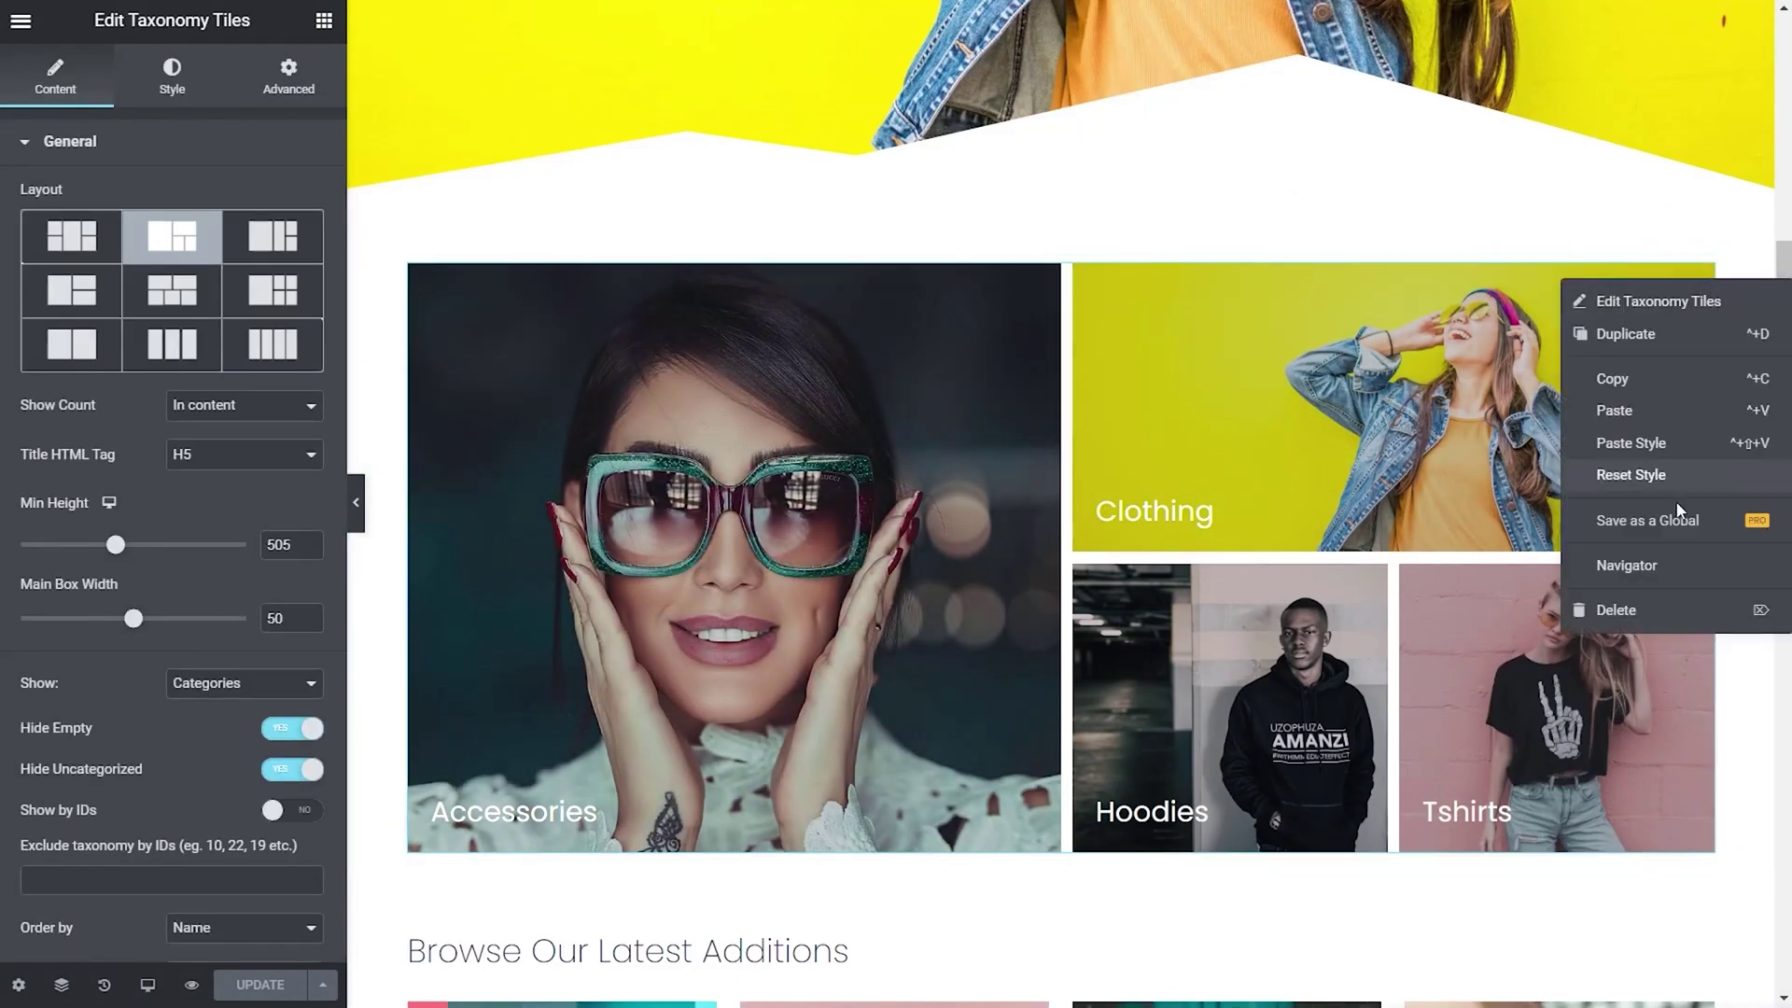
{"action": "left_click", "coordinate": [1596, 611]}
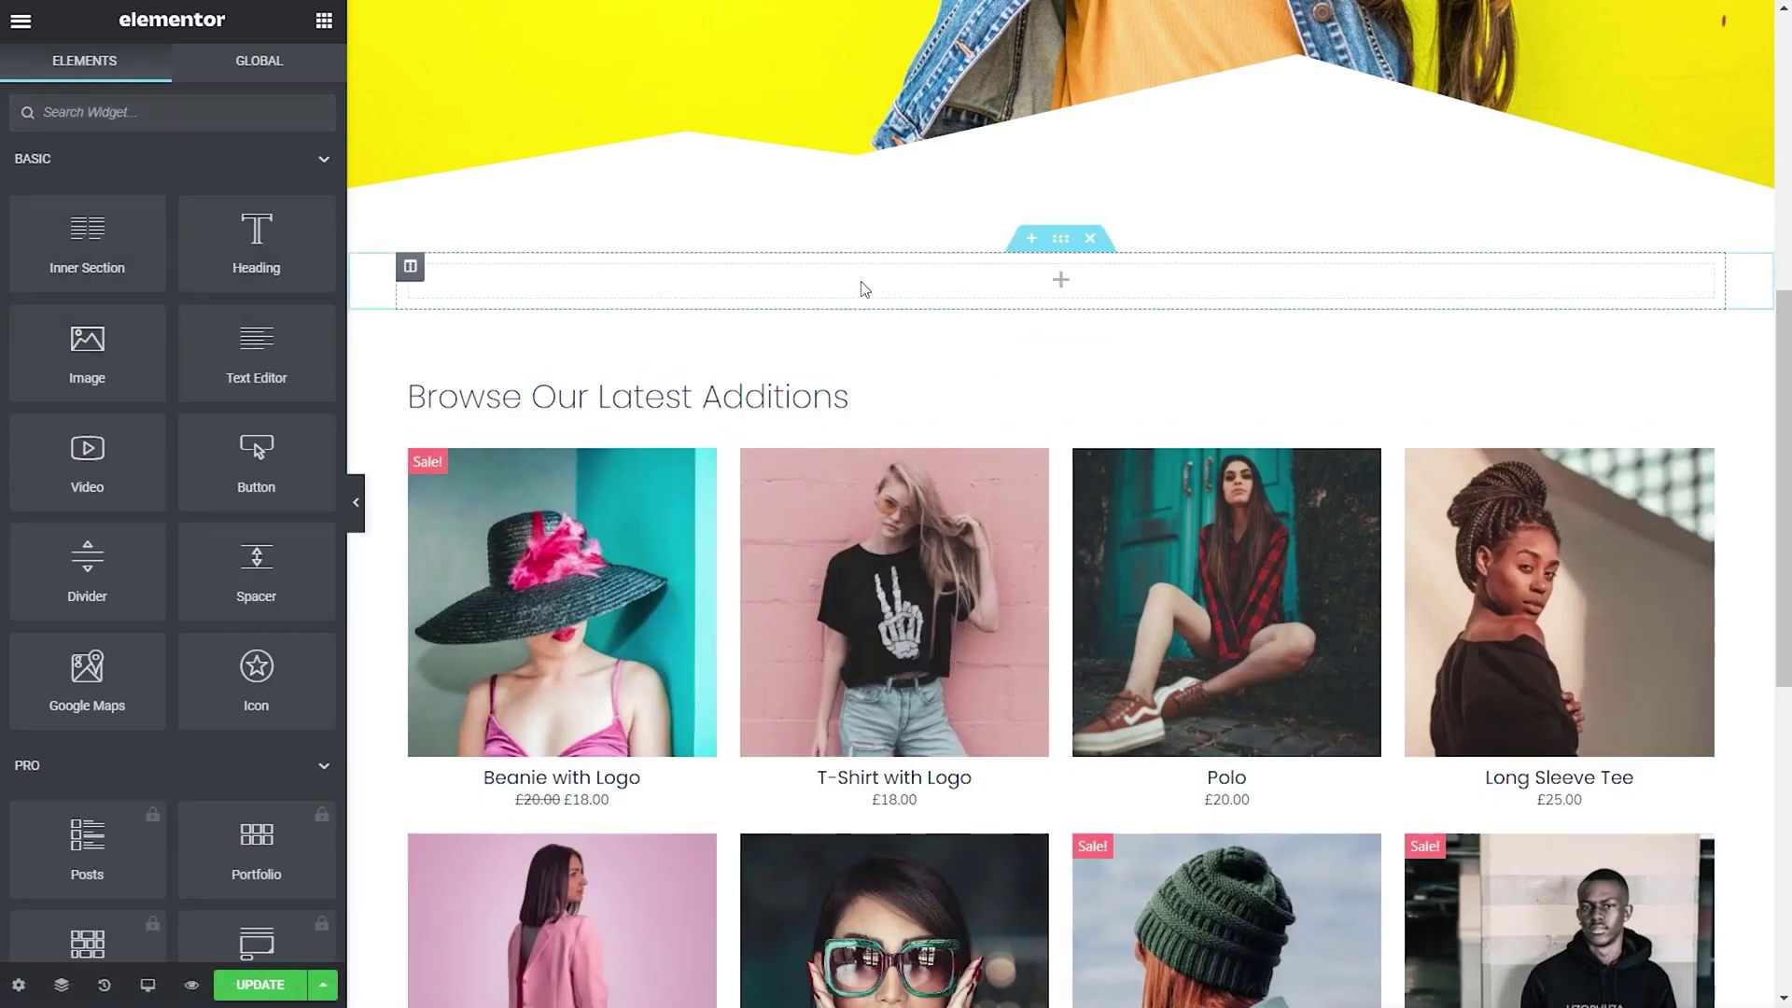
Add a new JetWooBuilder Taxonomy Tiles widget to the empty section above Browse Our Latest Additions
{"action": "scroll", "coordinate": [183, 719], "scroll_direction": "down", "scroll_amount": 8}
{"action": "scroll", "coordinate": [182, 733], "scroll_direction": "down", "scroll_amount": 20}
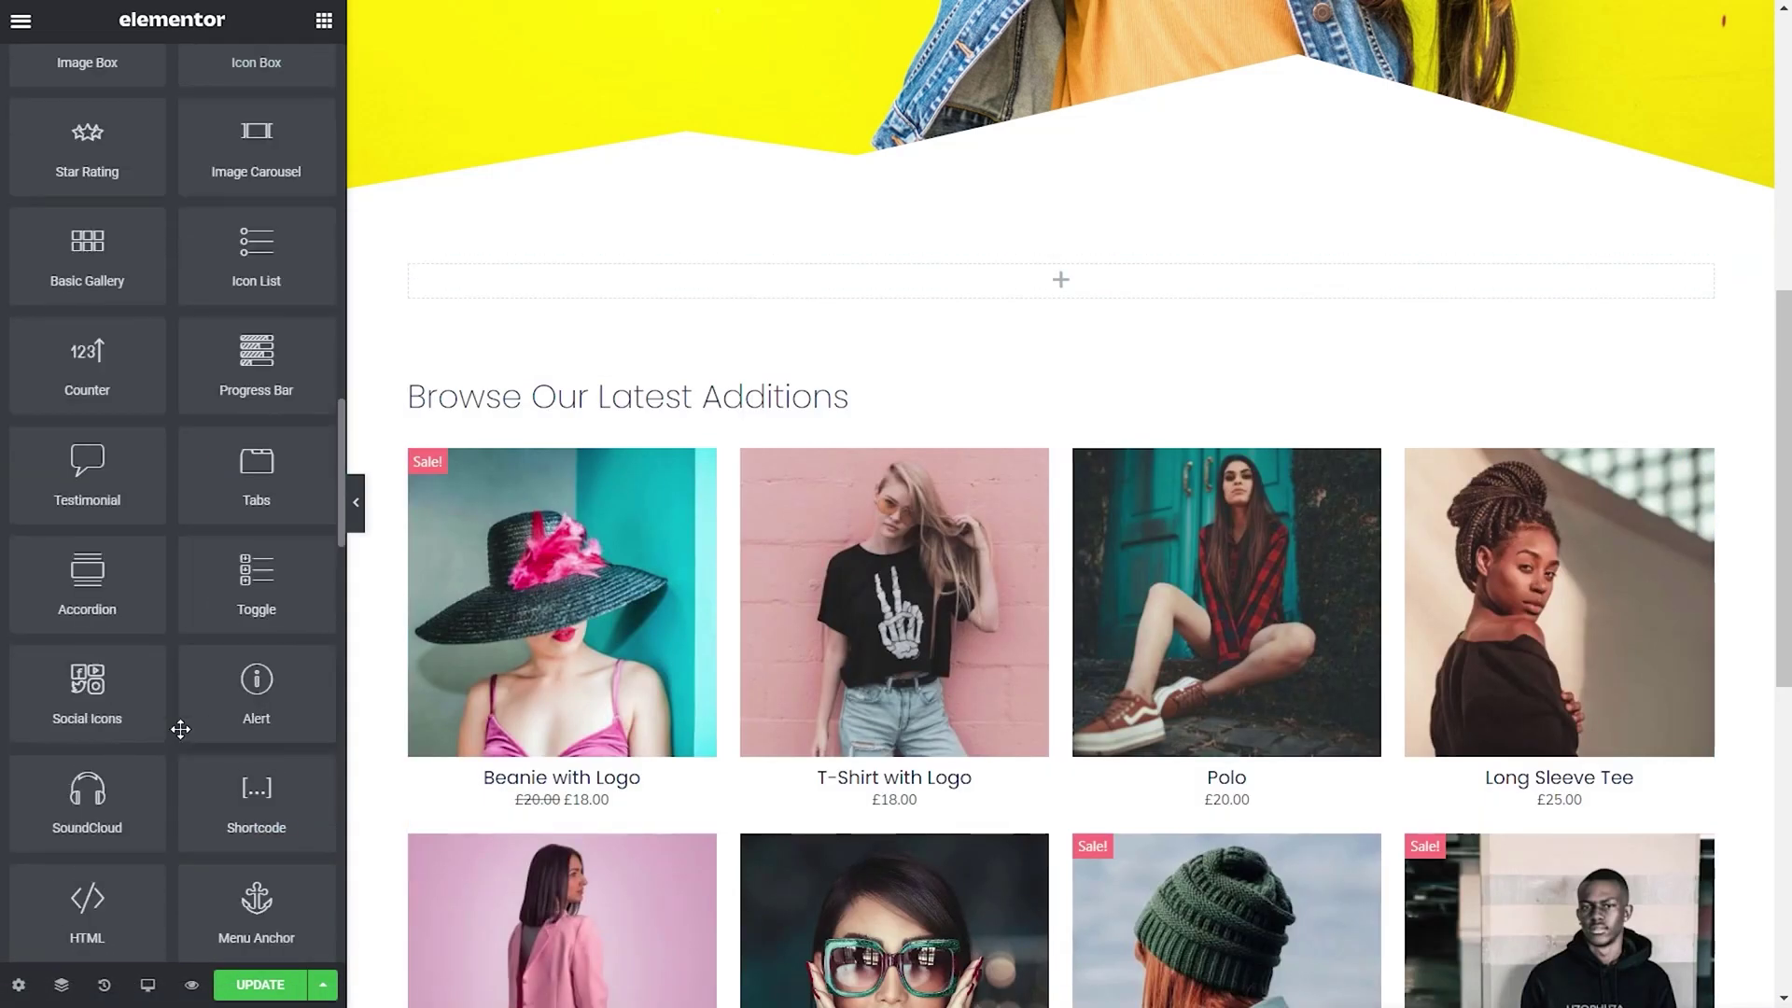
{"action": "scroll", "coordinate": [180, 729], "scroll_direction": "down", "scroll_amount": 6}
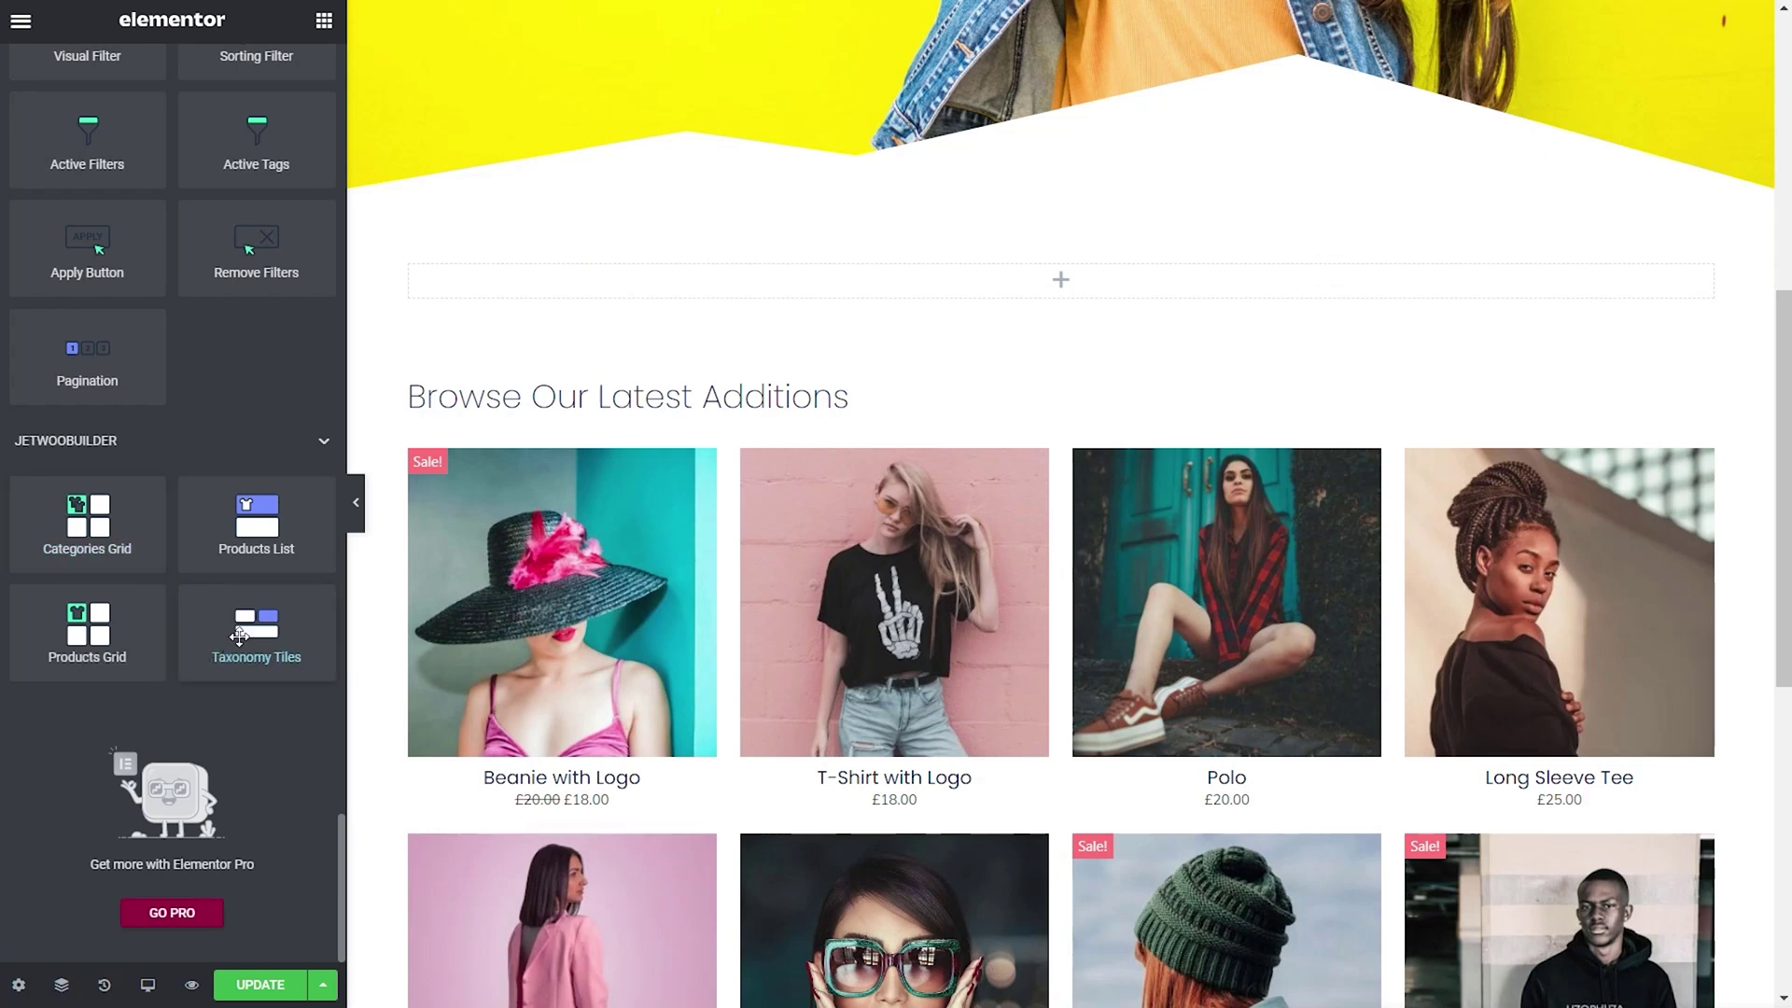
{"action": "left_click_drag", "start_coordinate": [274, 628], "coordinate": [692, 289]}
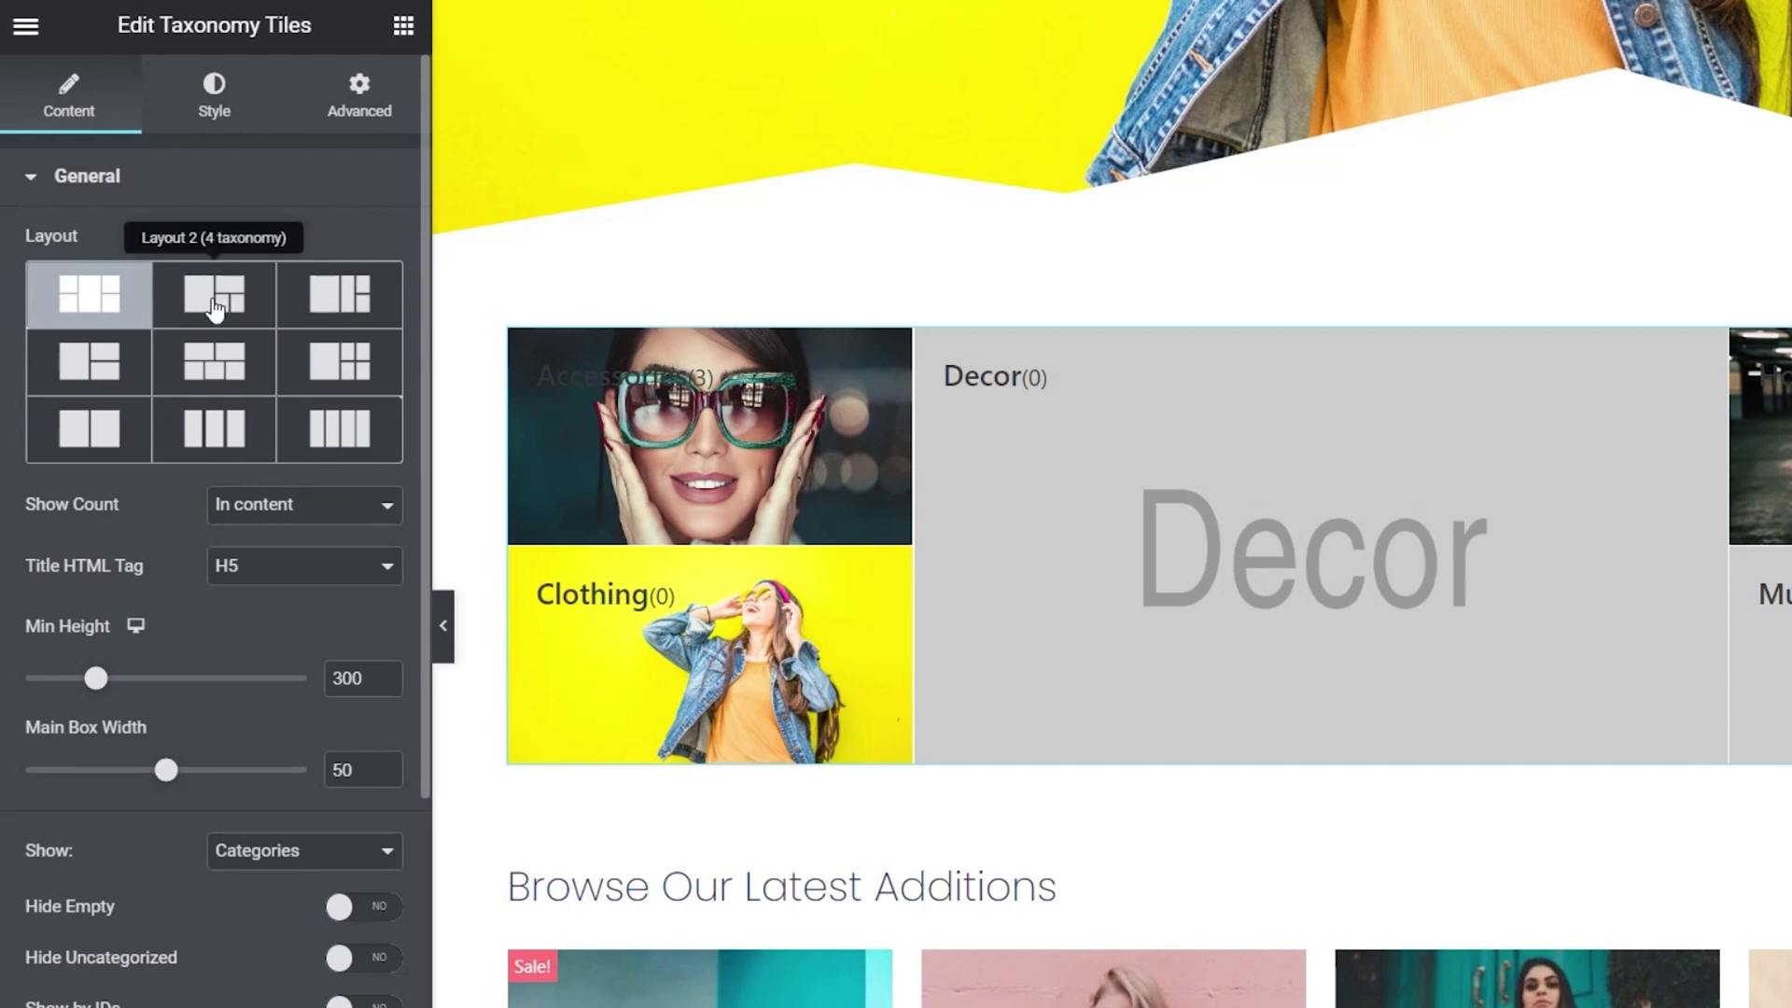
Apply Layout 2 (4 taxonomy) to the tiles and set their minimum height to 500
{"action": "left_click", "coordinate": [215, 309]}
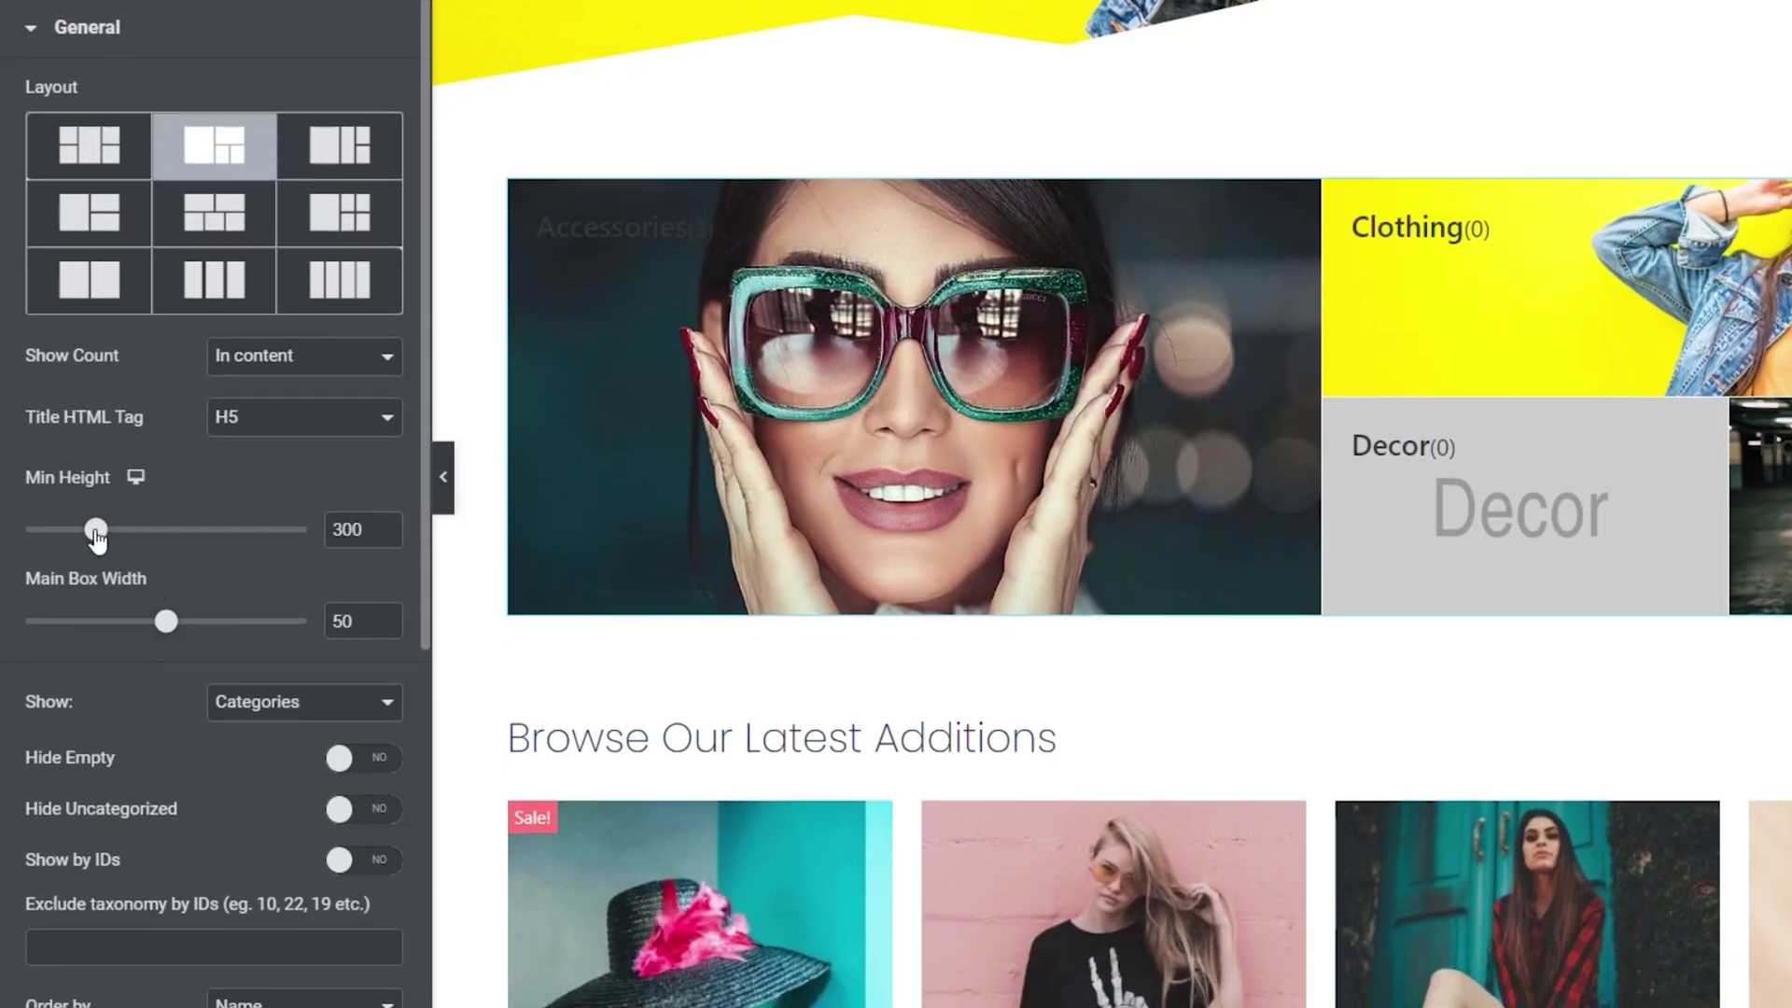
{"action": "left_click_drag", "start_coordinate": [97, 535], "coordinate": [142, 530]}
{"action": "left_click", "coordinate": [381, 525]}
{"action": "mouse_move", "coordinate": [168, 630]}
{"action": "left_mouse_down"}
{"action": "mouse_move", "coordinate": [132, 628]}
{"action": "mouse_move", "coordinate": [188, 628]}
{"action": "mouse_move", "coordinate": [168, 628]}
{"action": "left_mouse_up"}
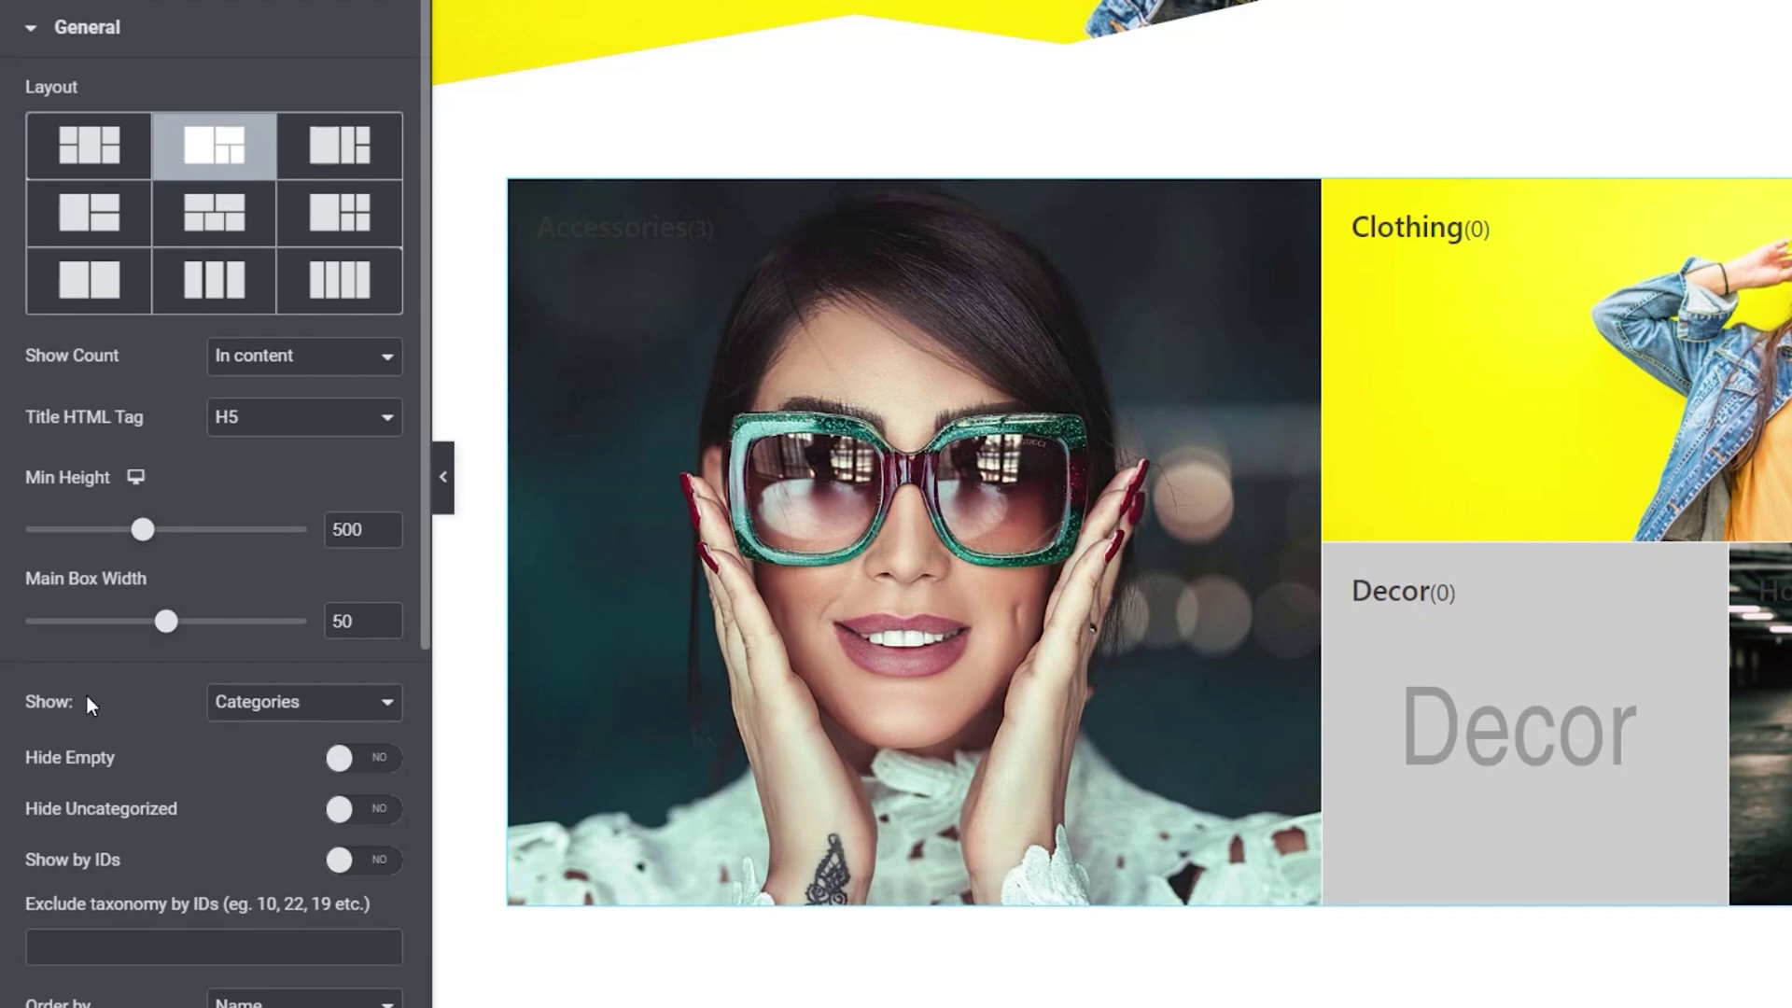
Try showing Tags in the tiles and switch the displayed taxonomy back to Categories
{"action": "left_click", "coordinate": [255, 705]}
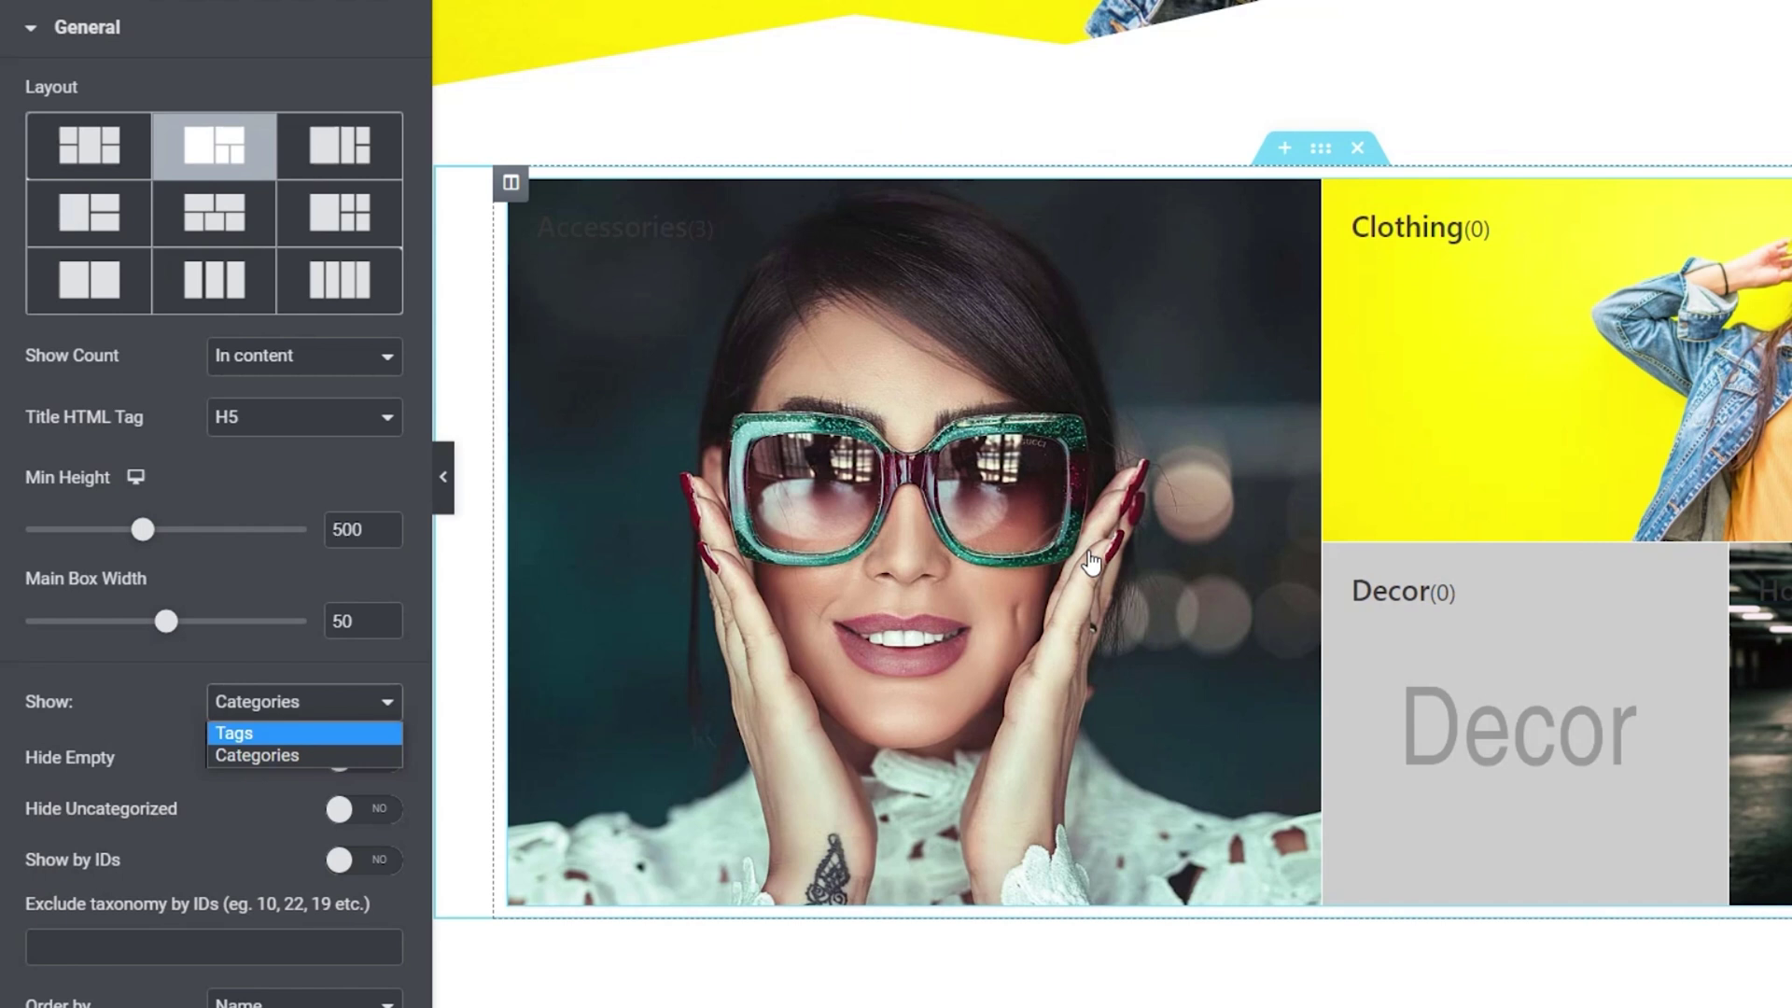
{"action": "left_click", "coordinate": [244, 730]}
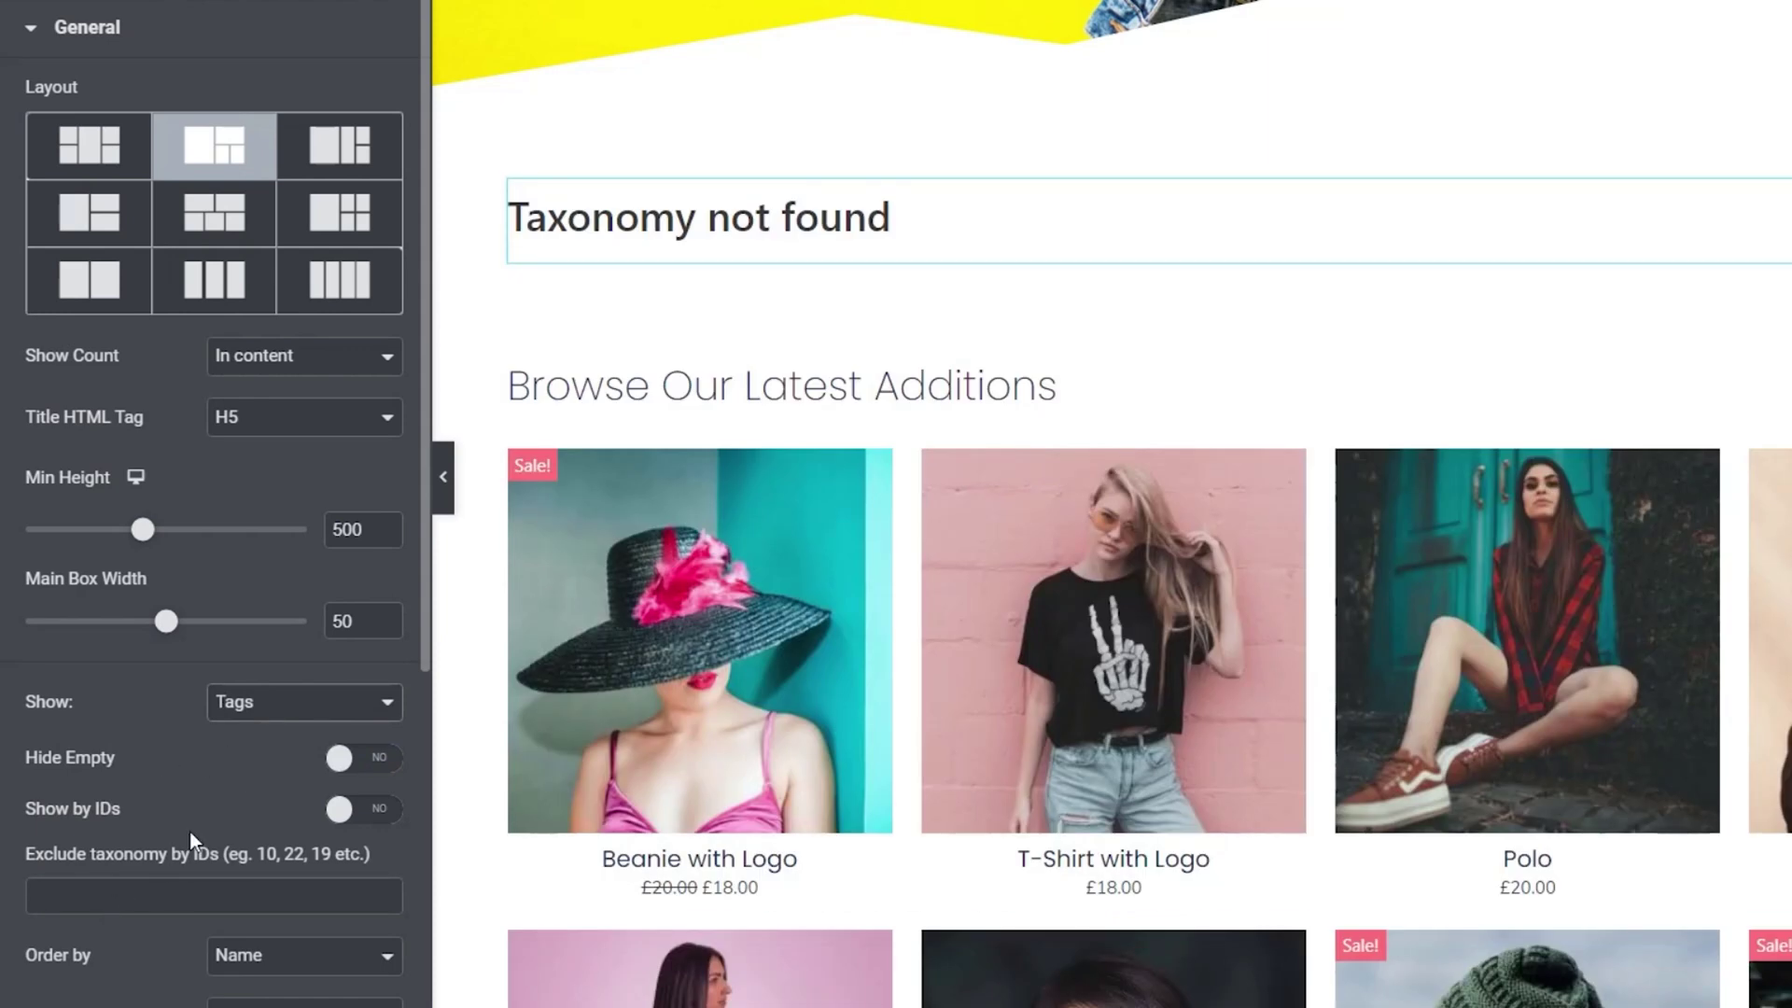
{"action": "left_click", "coordinate": [344, 702]}
{"action": "left_click", "coordinate": [288, 751]}
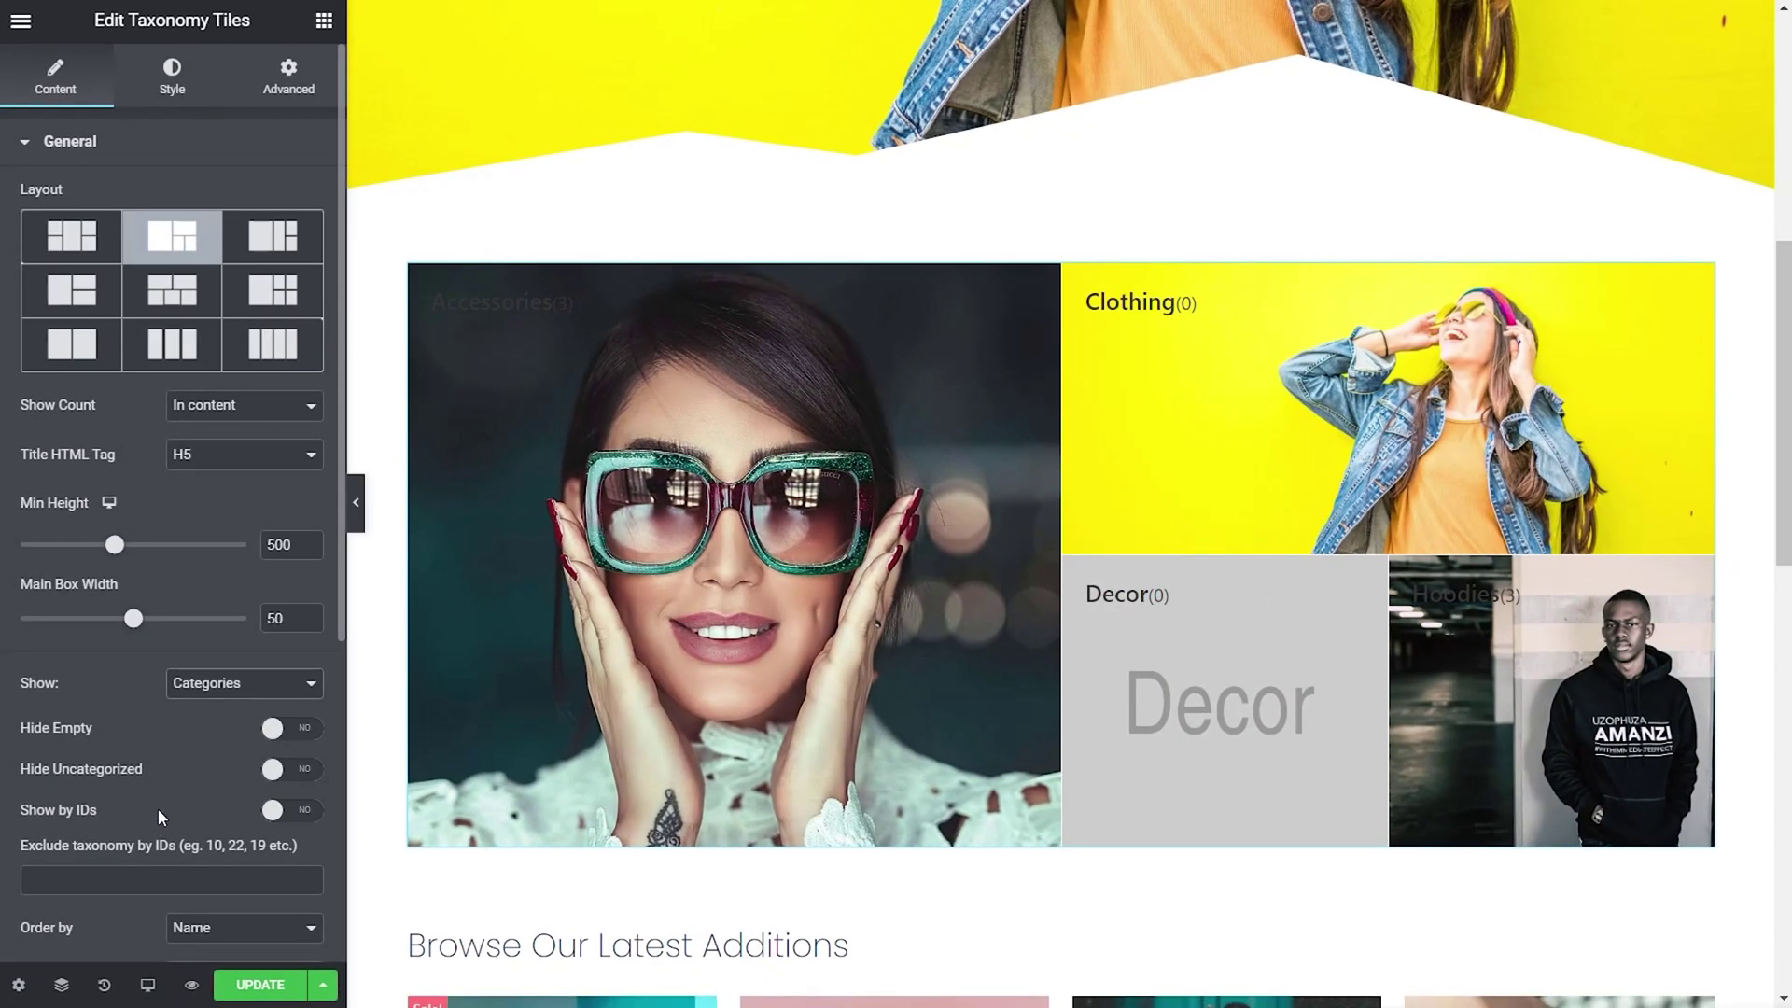
Hide empty and uncategorized categories in the tiles, leaving the Show by IDs option off
{"action": "left_click", "coordinate": [304, 738]}
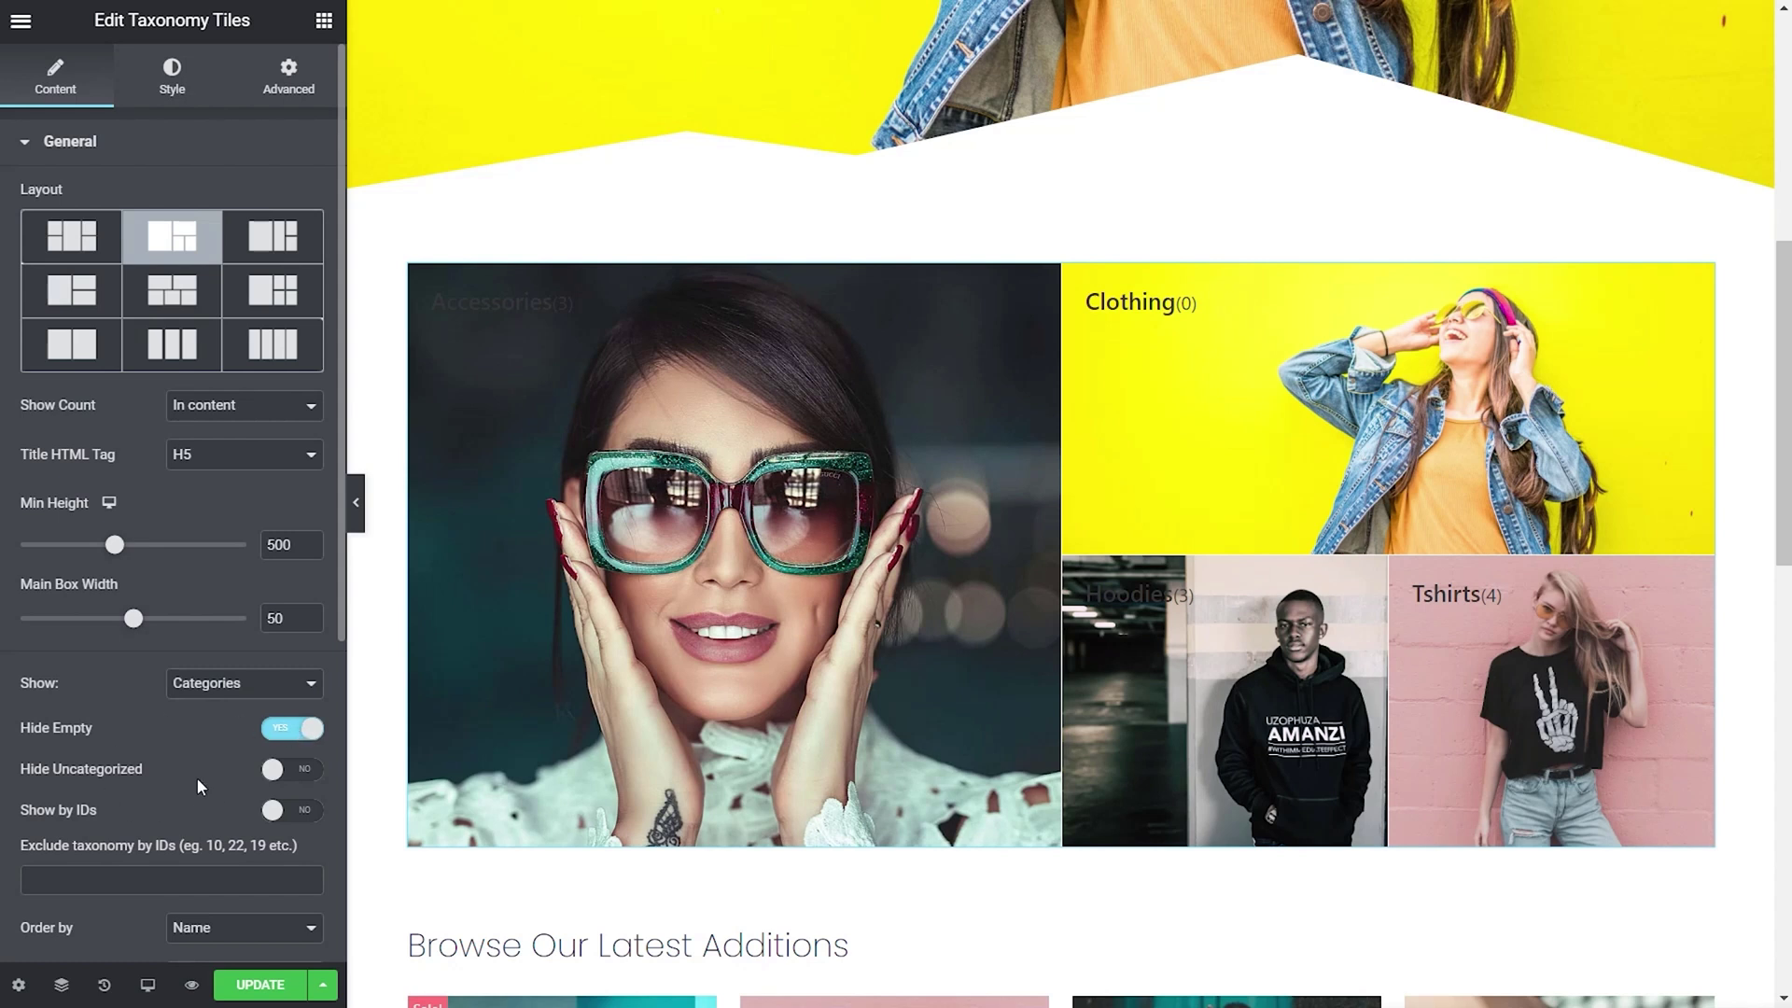
{"action": "left_click", "coordinate": [308, 771]}
{"action": "left_click", "coordinate": [295, 813]}
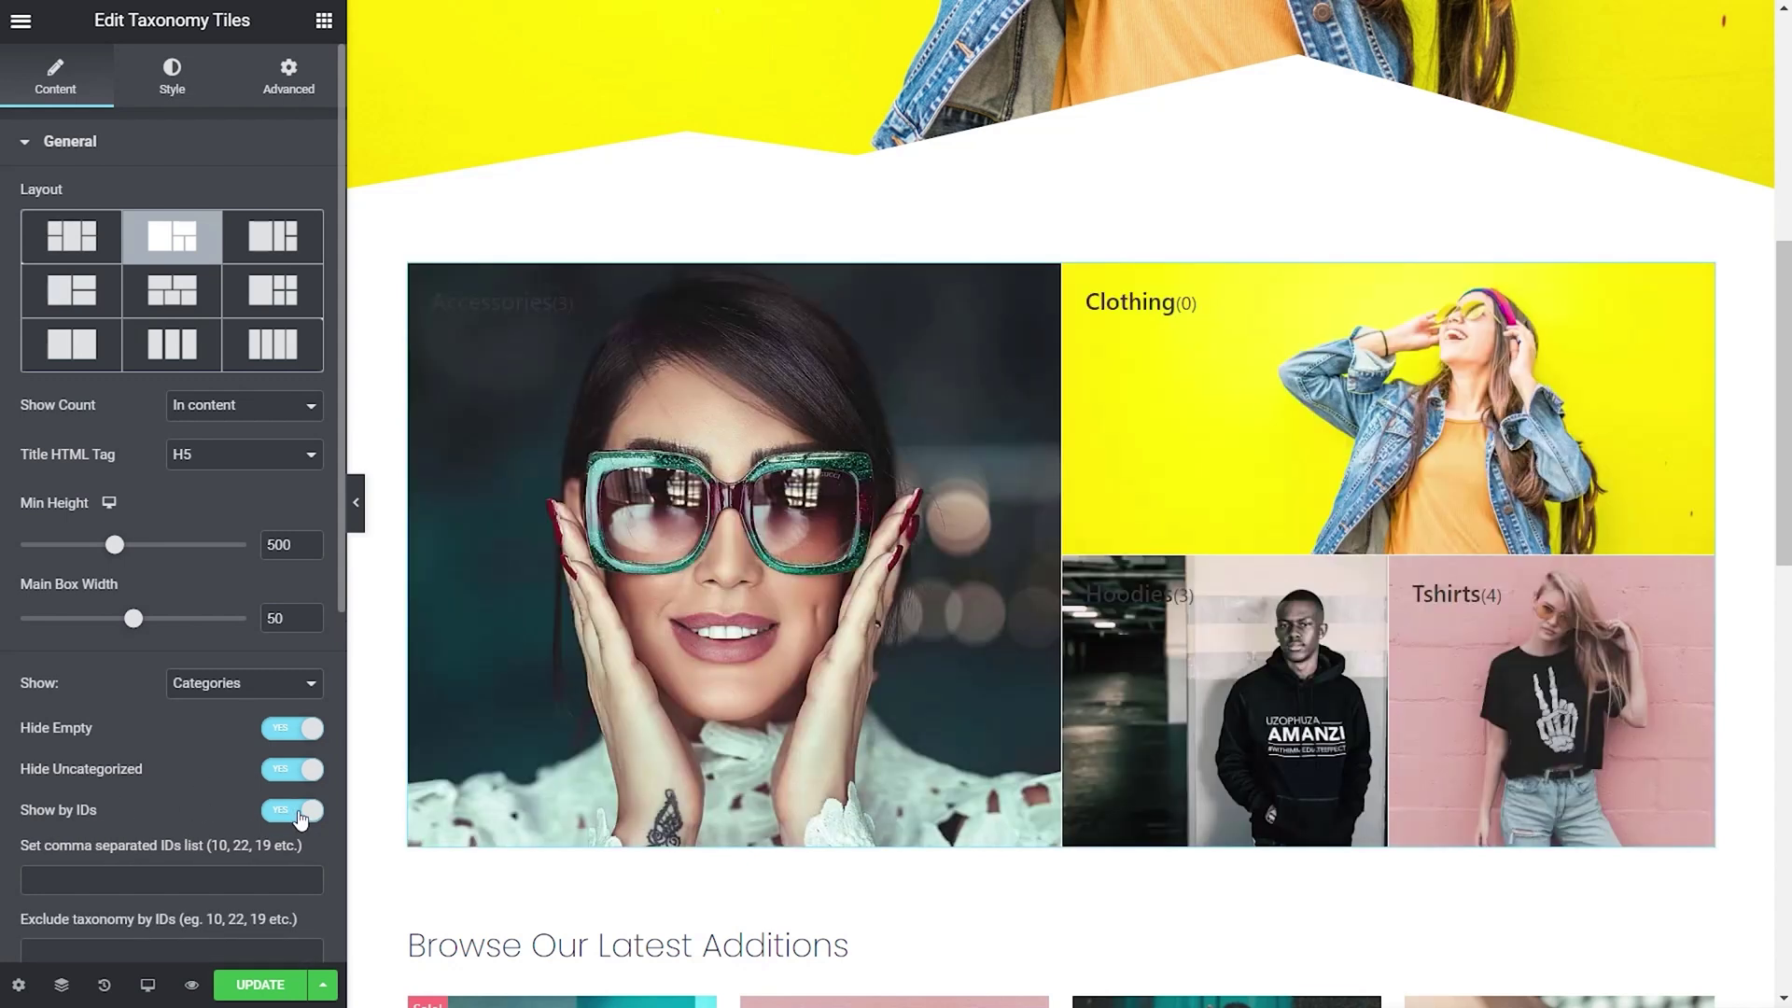
{"action": "left_click", "coordinate": [282, 814]}
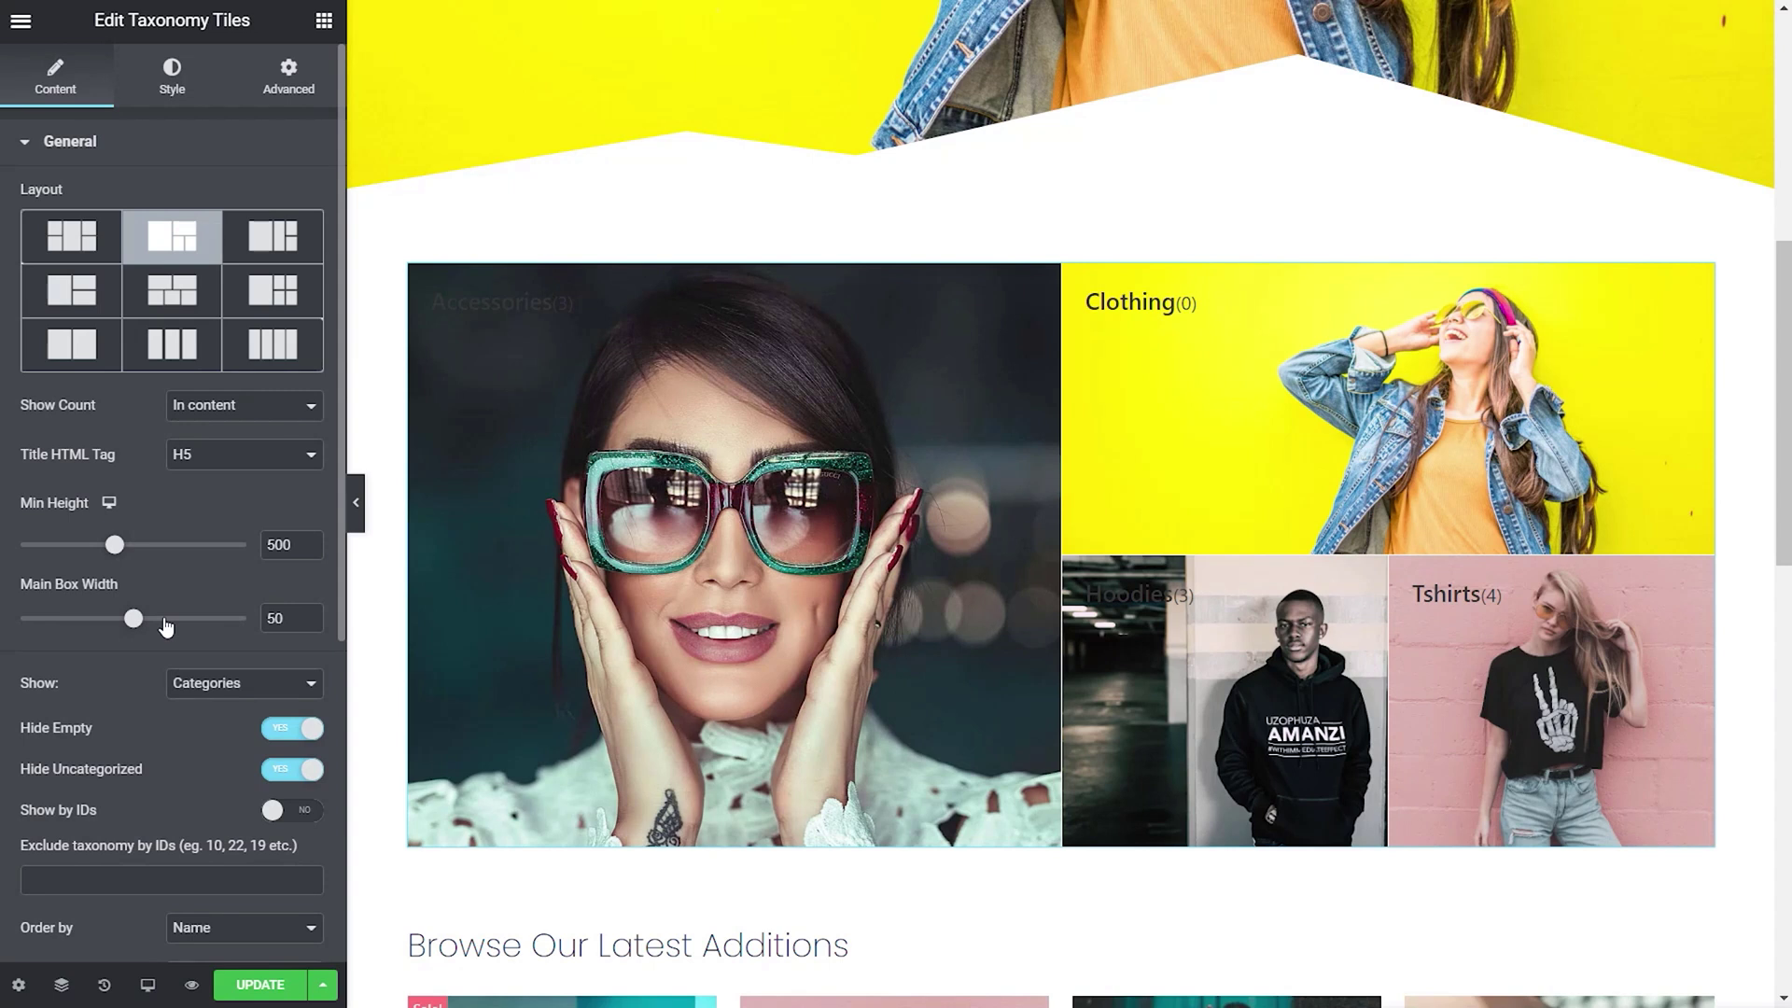
Check the ordering options, keep the order by Name, and turn off the product counts on the tiles
{"action": "scroll", "coordinate": [164, 619], "scroll_direction": "down", "scroll_amount": 3}
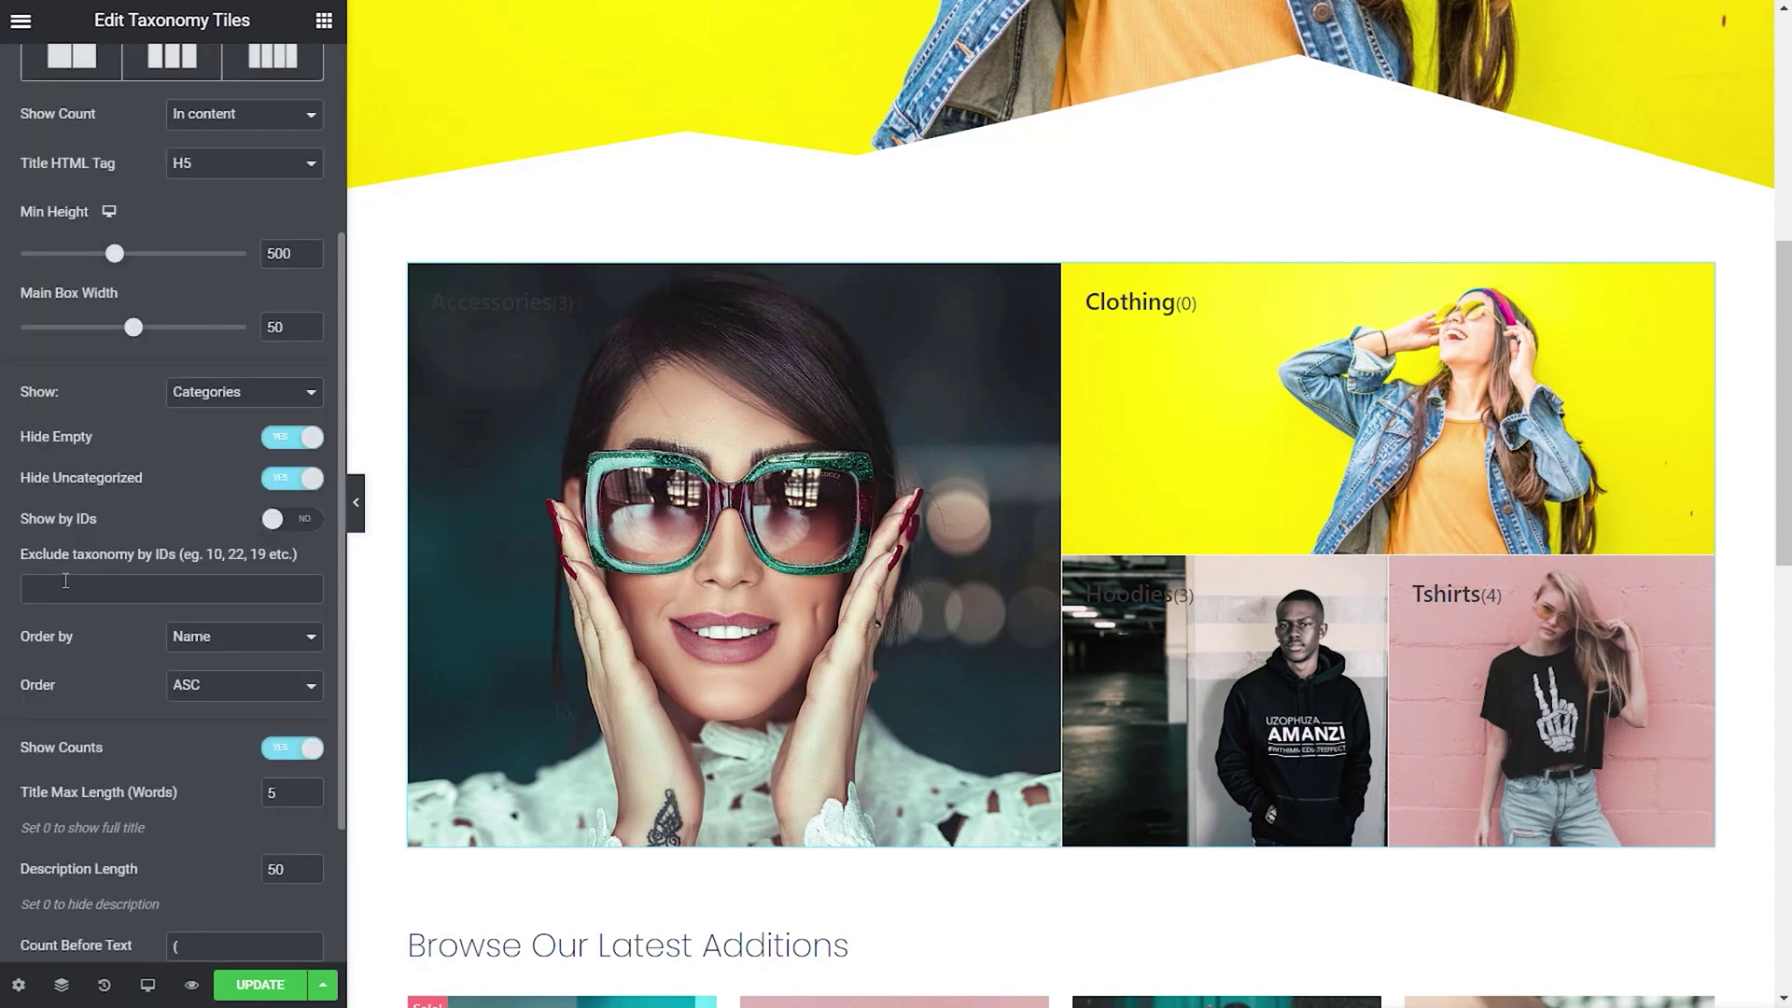
{"action": "scroll", "coordinate": [91, 616], "scroll_direction": "down", "scroll_amount": 2}
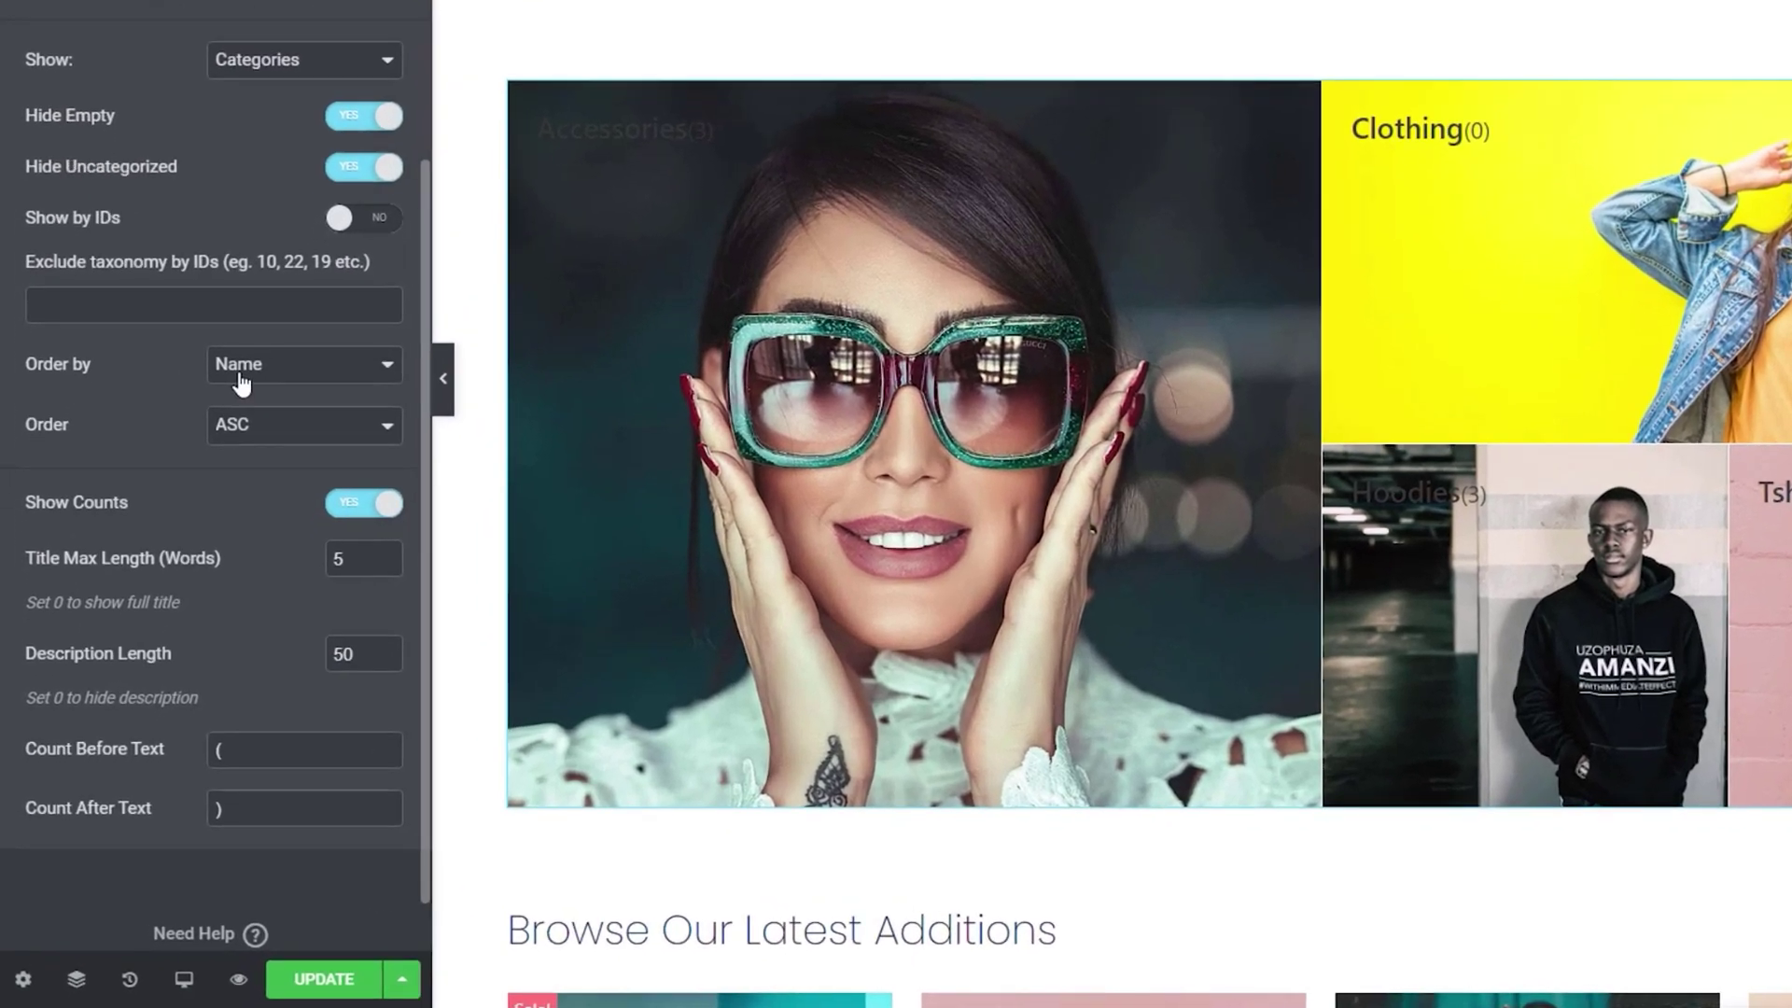
{"action": "left_click", "coordinate": [295, 375]}
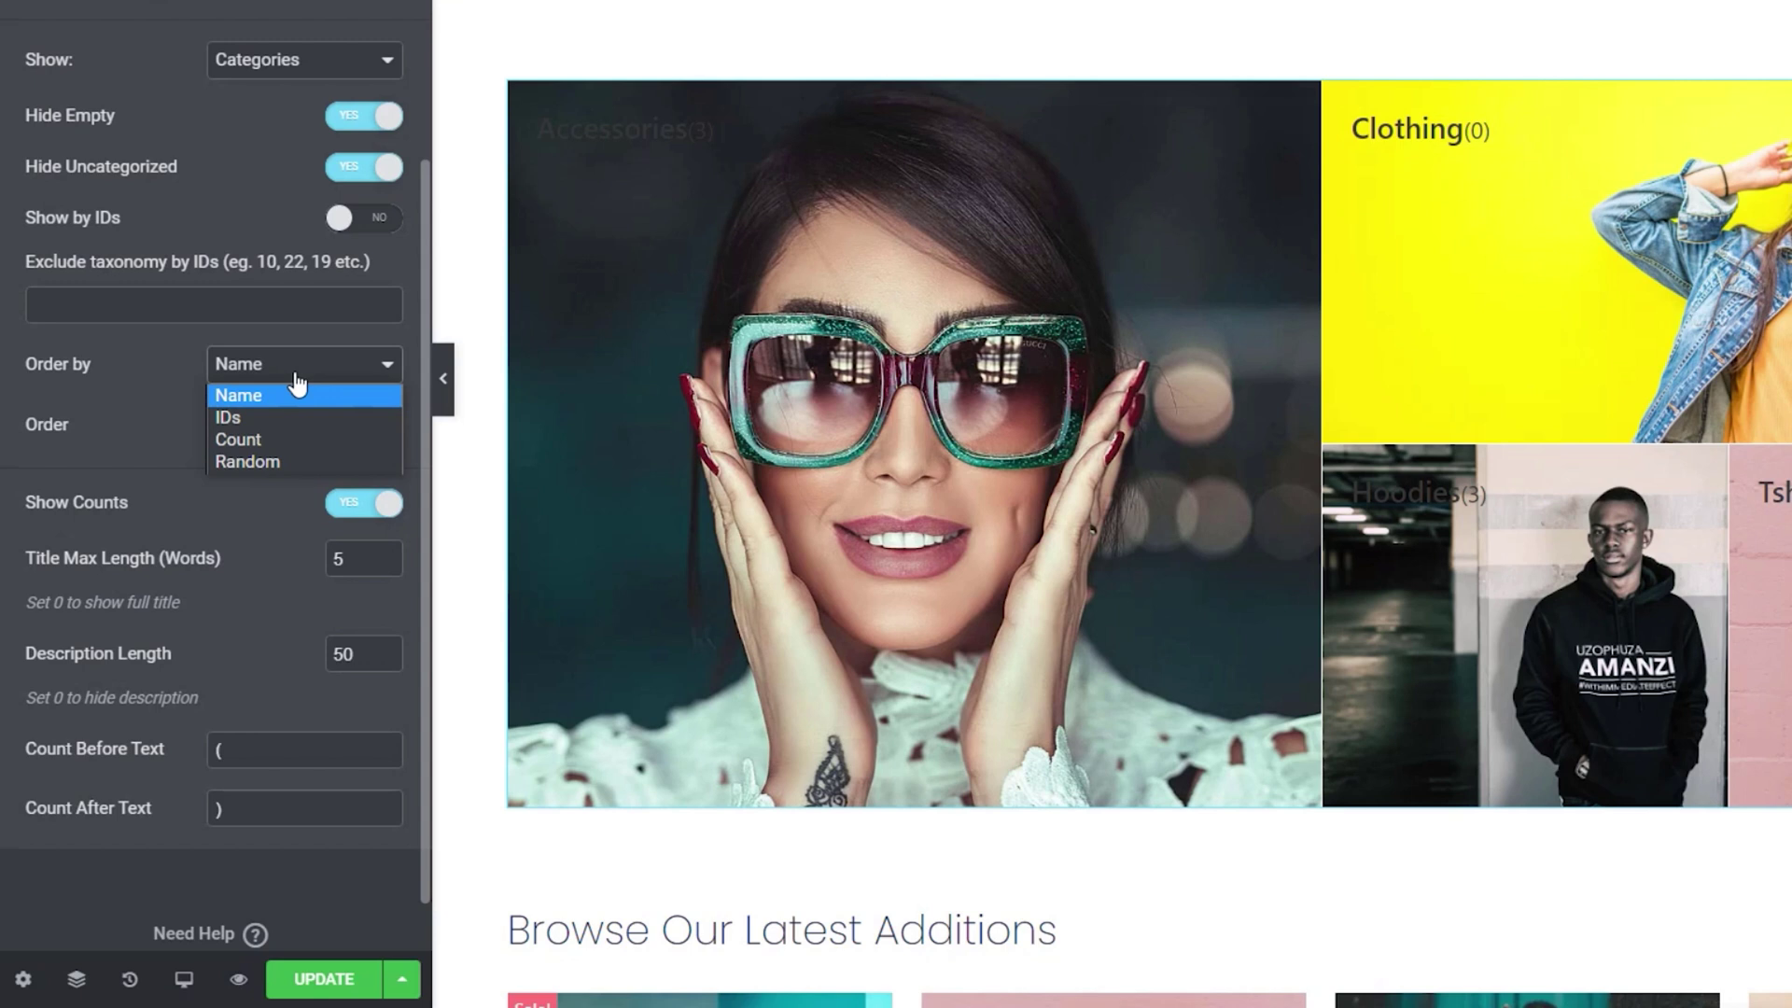
{"action": "left_click", "coordinate": [175, 392]}
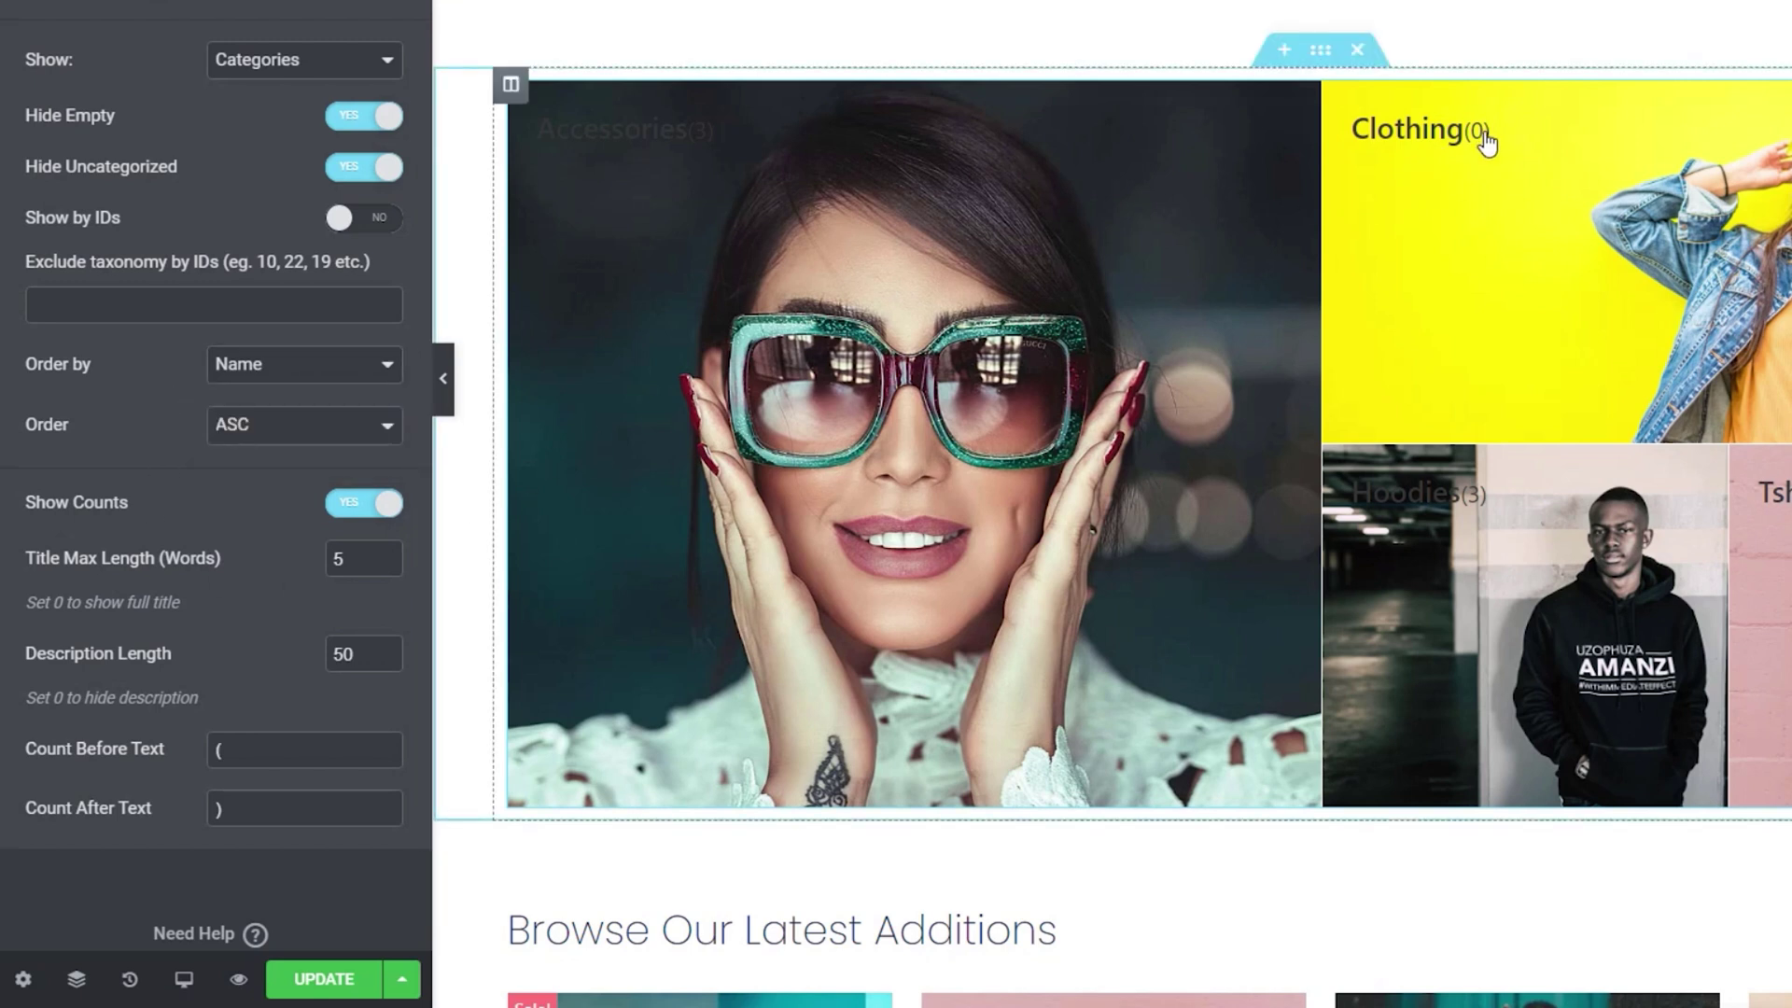
{"action": "left_click", "coordinate": [364, 502]}
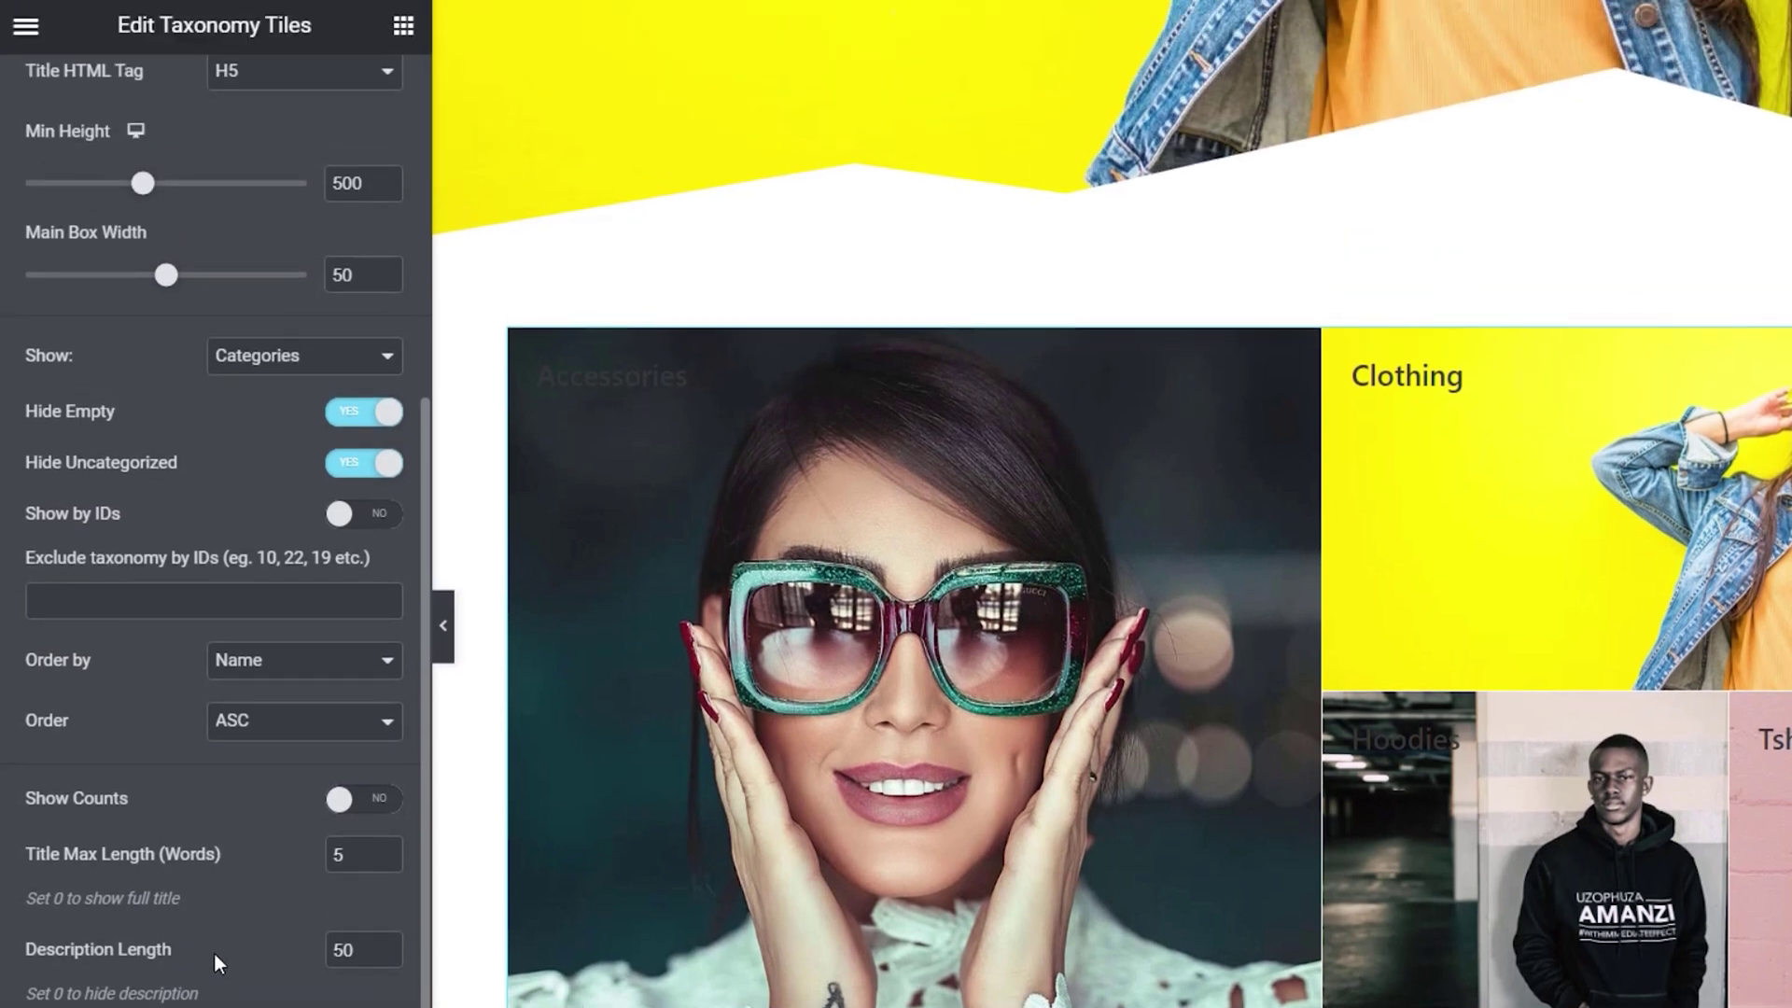
Set the gap between the tile boxes to 10 in the widget's style settings
{"action": "scroll", "coordinate": [213, 605], "scroll_direction": "up", "scroll_amount": 5}
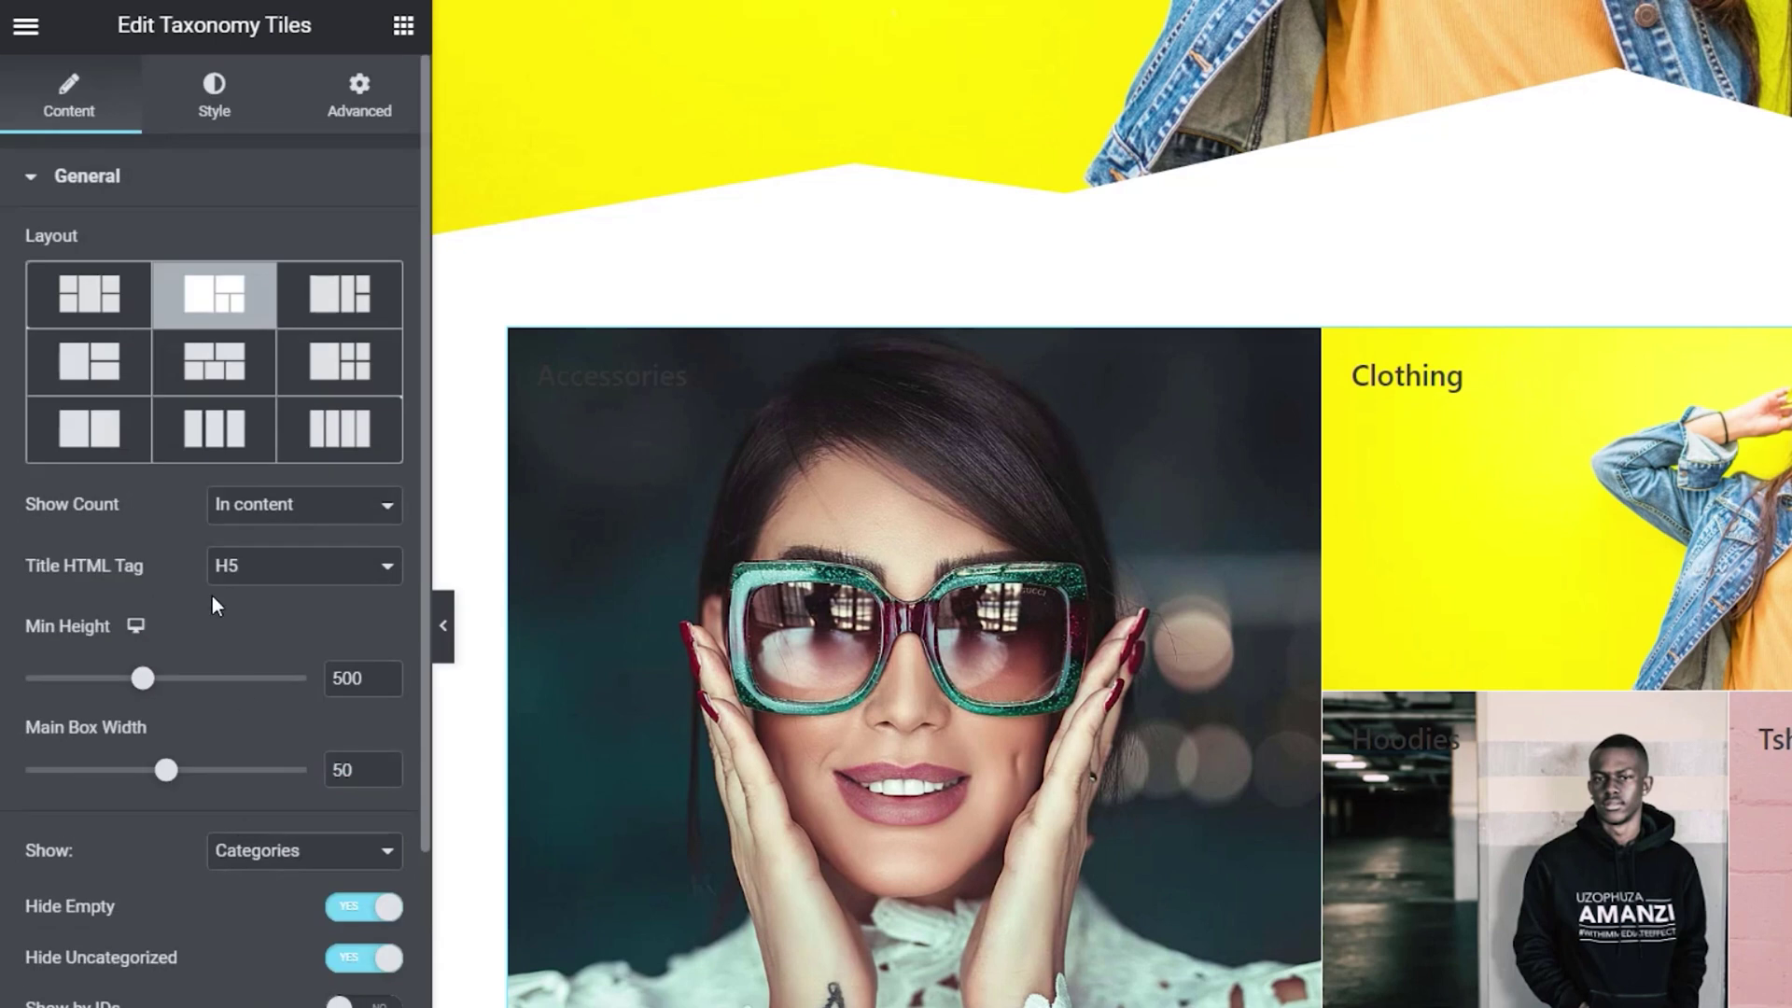
{"action": "left_click", "coordinate": [208, 110]}
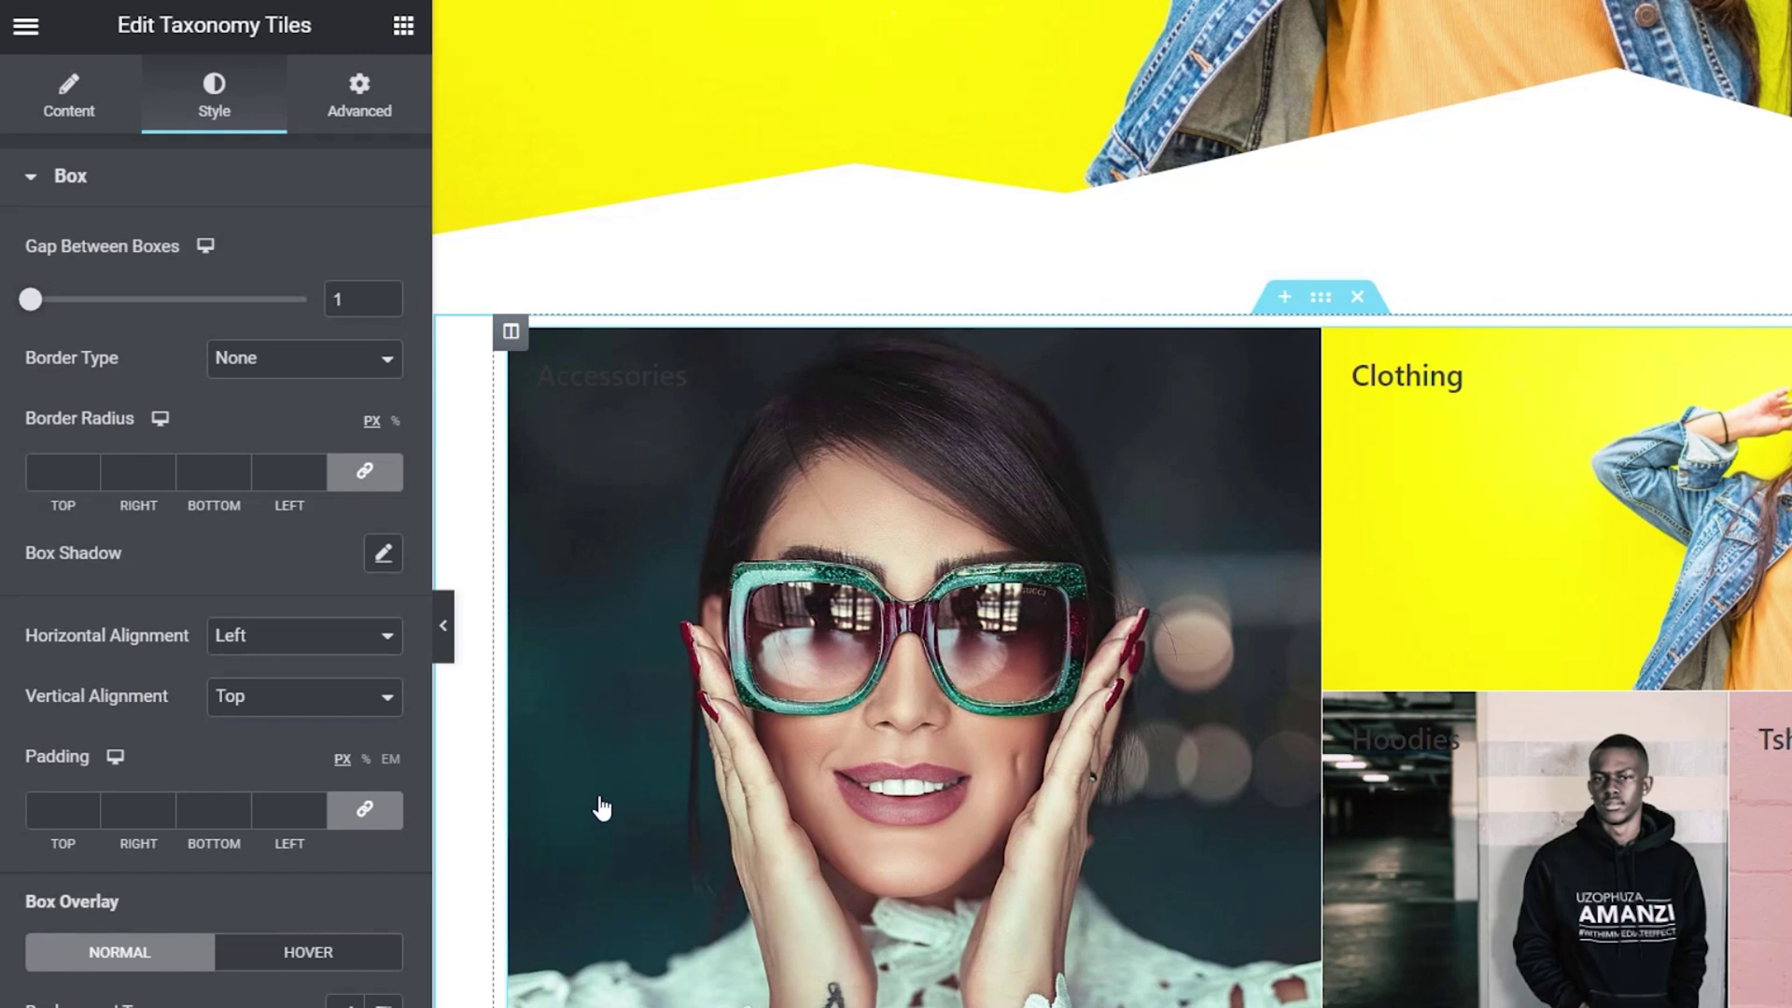
{"action": "left_click_drag", "start_coordinate": [30, 300], "coordinate": [72, 301]}
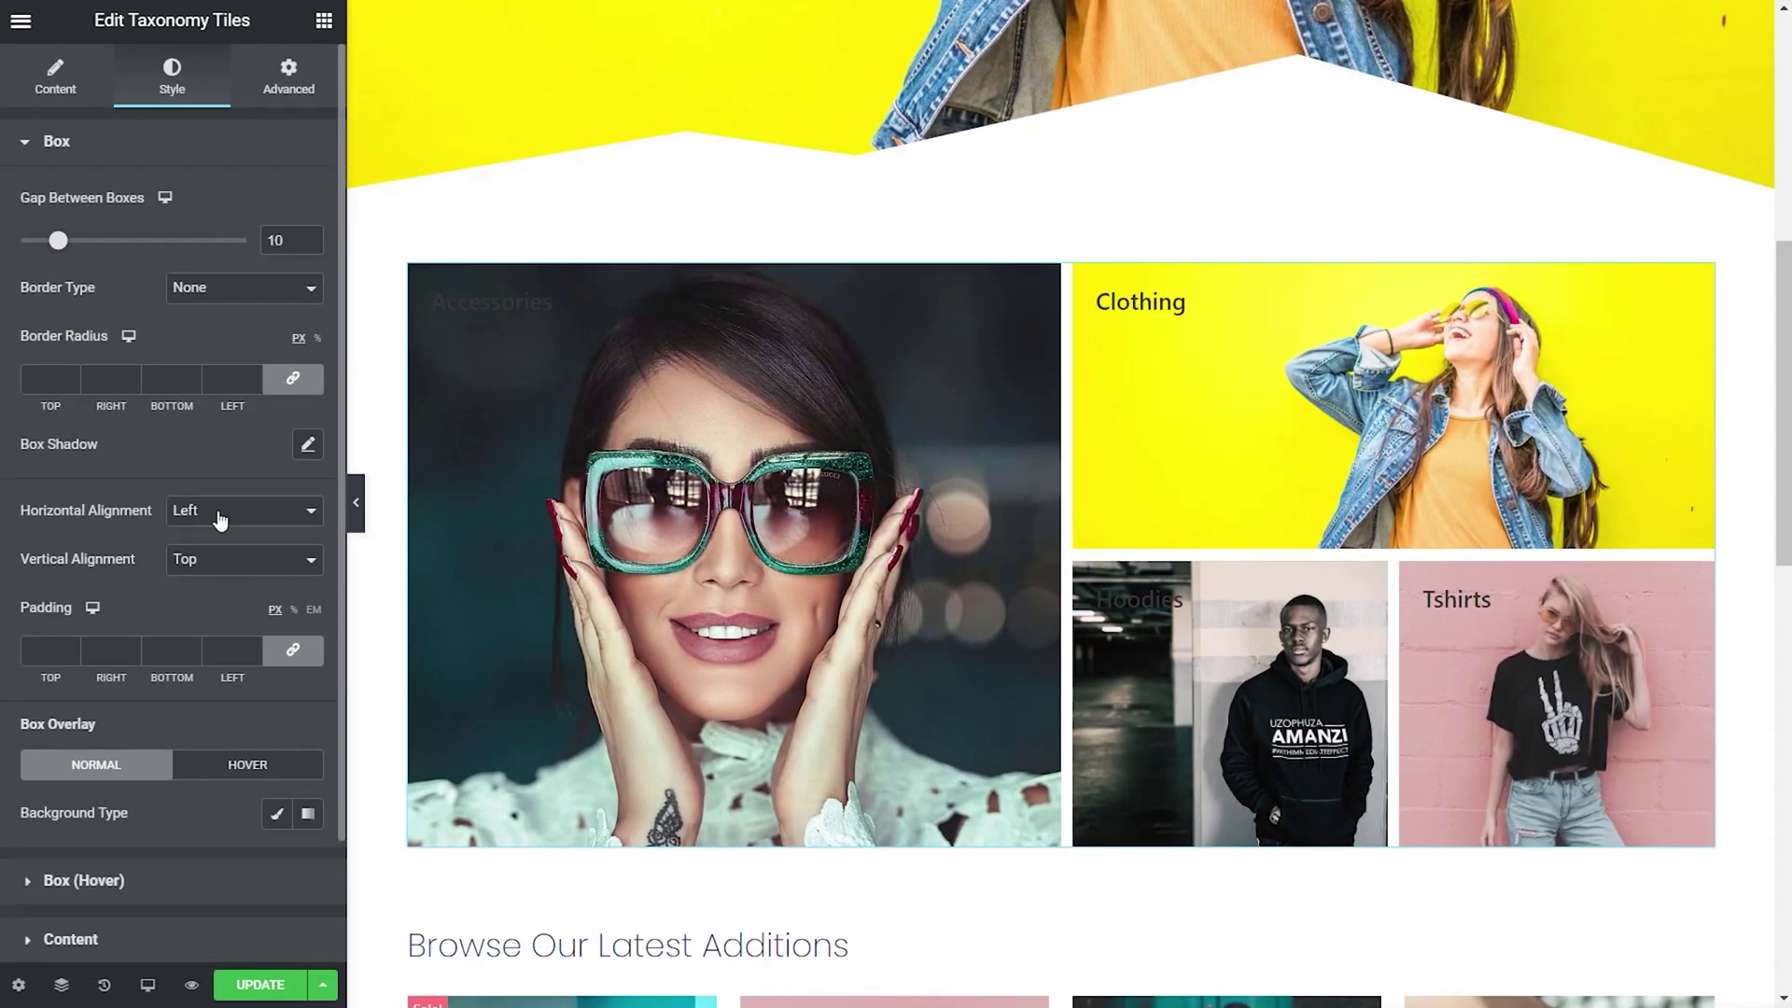
Try Center and Right horizontal alignment for the tile titles and return the alignment to Left
{"action": "left_click", "coordinate": [220, 520]}
{"action": "left_click", "coordinate": [218, 545]}
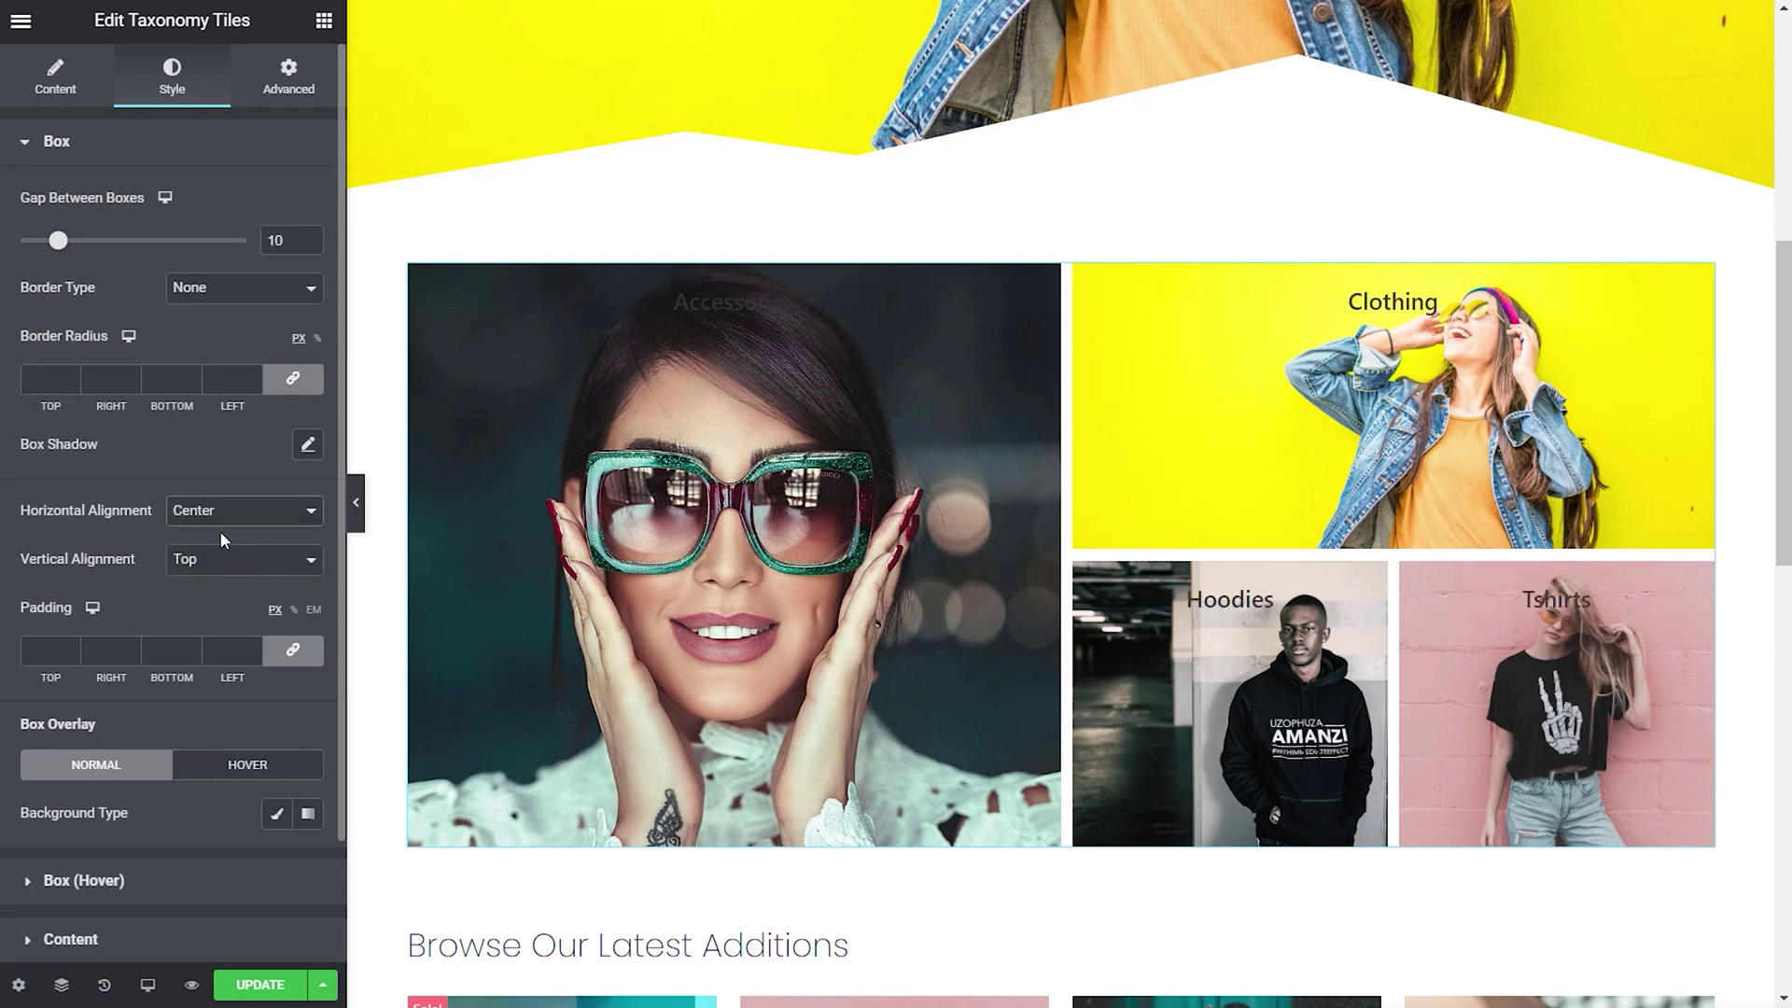
{"action": "left_click", "coordinate": [229, 520]}
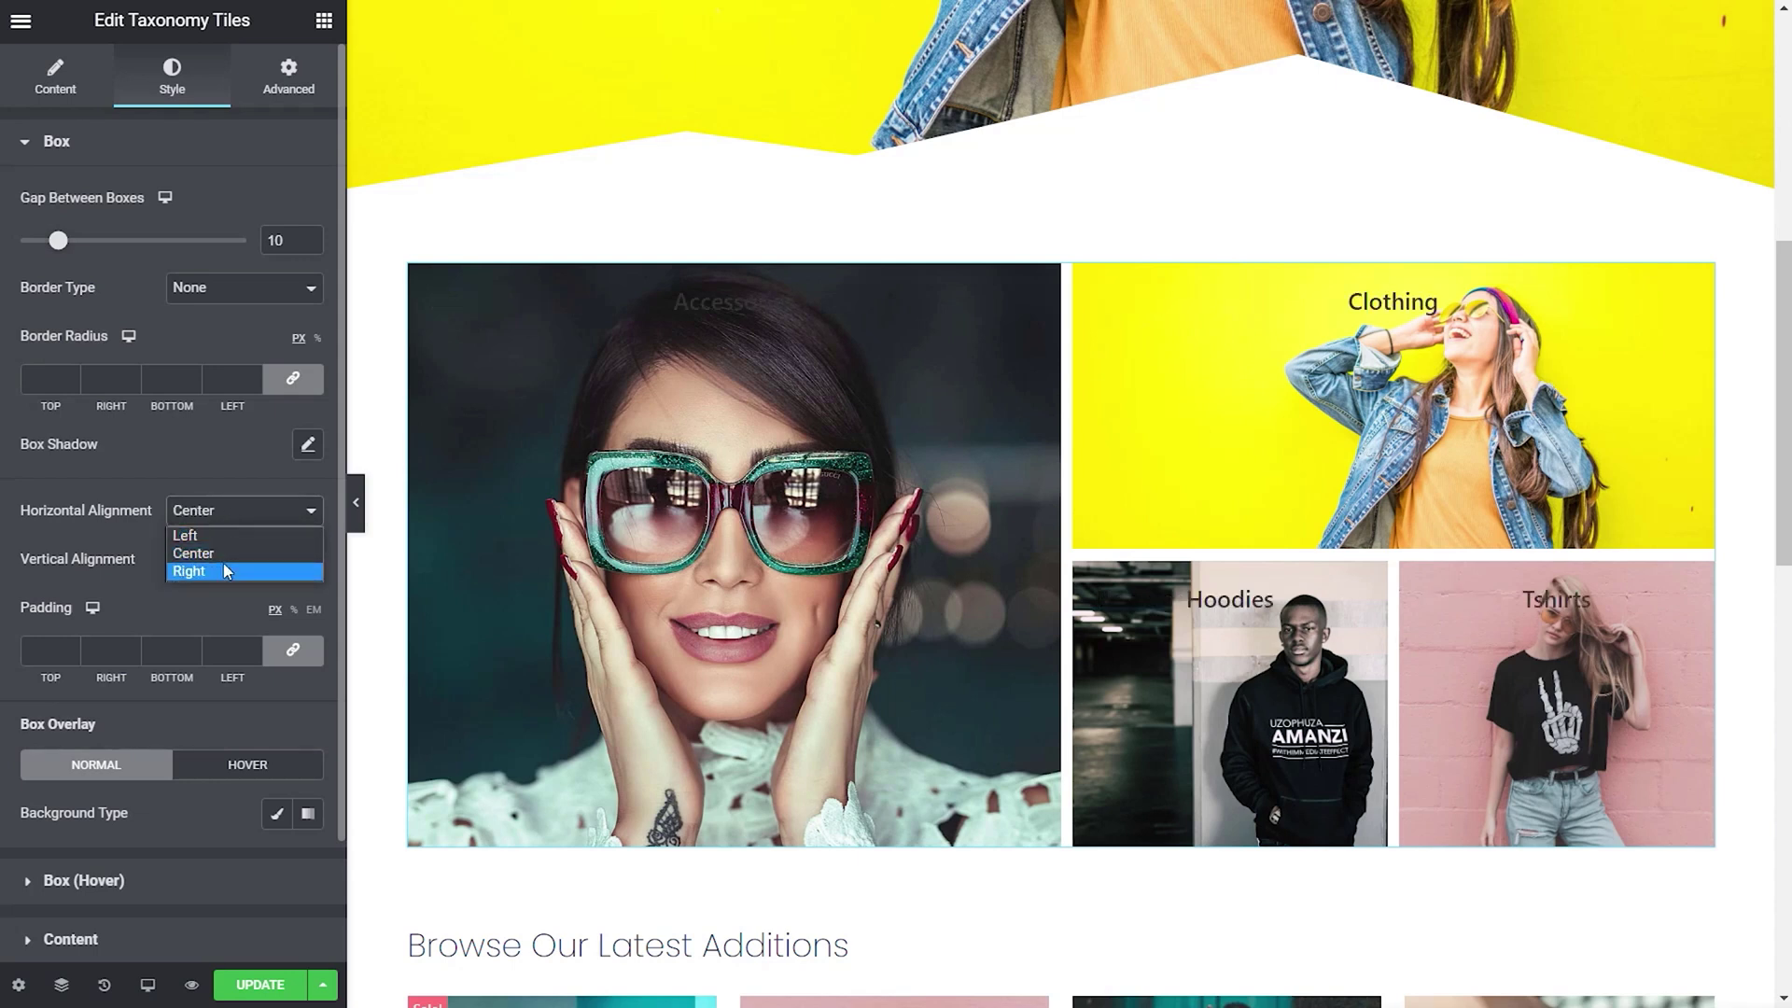
{"action": "left_click", "coordinate": [223, 568]}
{"action": "left_click", "coordinate": [232, 512]}
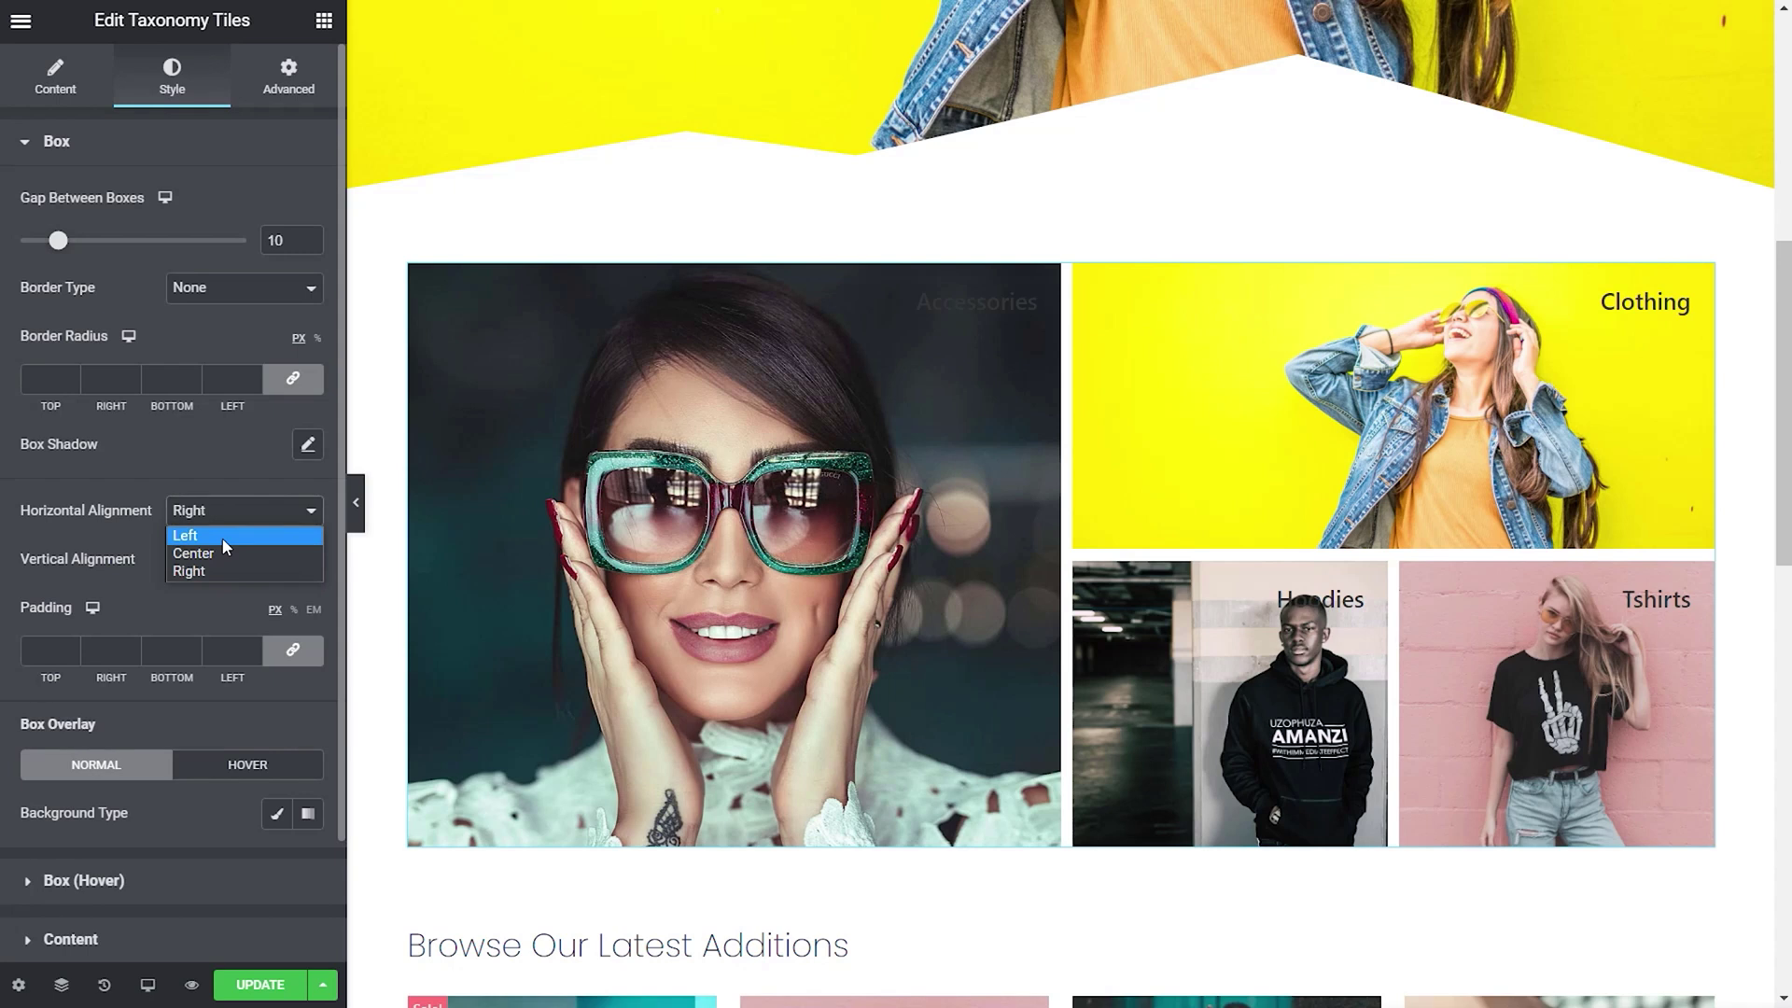
{"action": "left_click", "coordinate": [224, 536]}
Set the vertical alignment of the tile content to Bottom
{"action": "left_click", "coordinate": [231, 563]}
{"action": "left_click", "coordinate": [224, 621]}
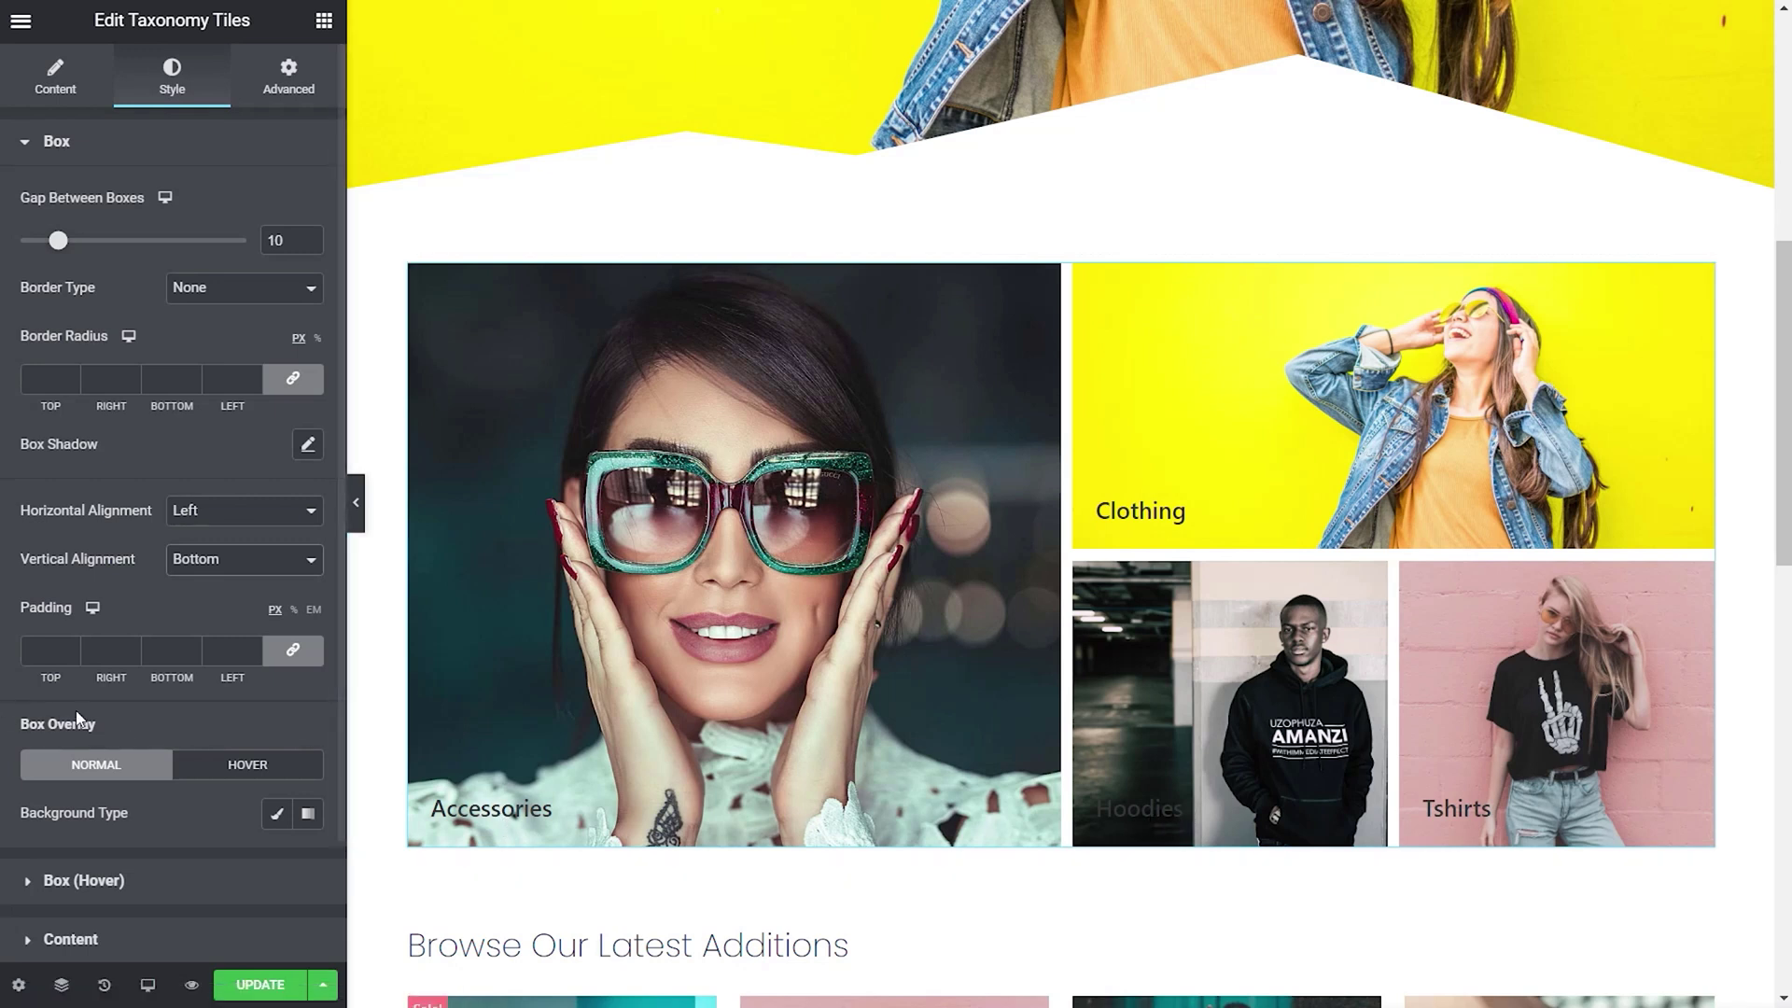
Give the normal-state box overlay a classic background in the Footer BG global colour, with its opacity reduced to #09101D66
{"action": "scroll", "coordinate": [109, 711], "scroll_direction": "down", "scroll_amount": 2}
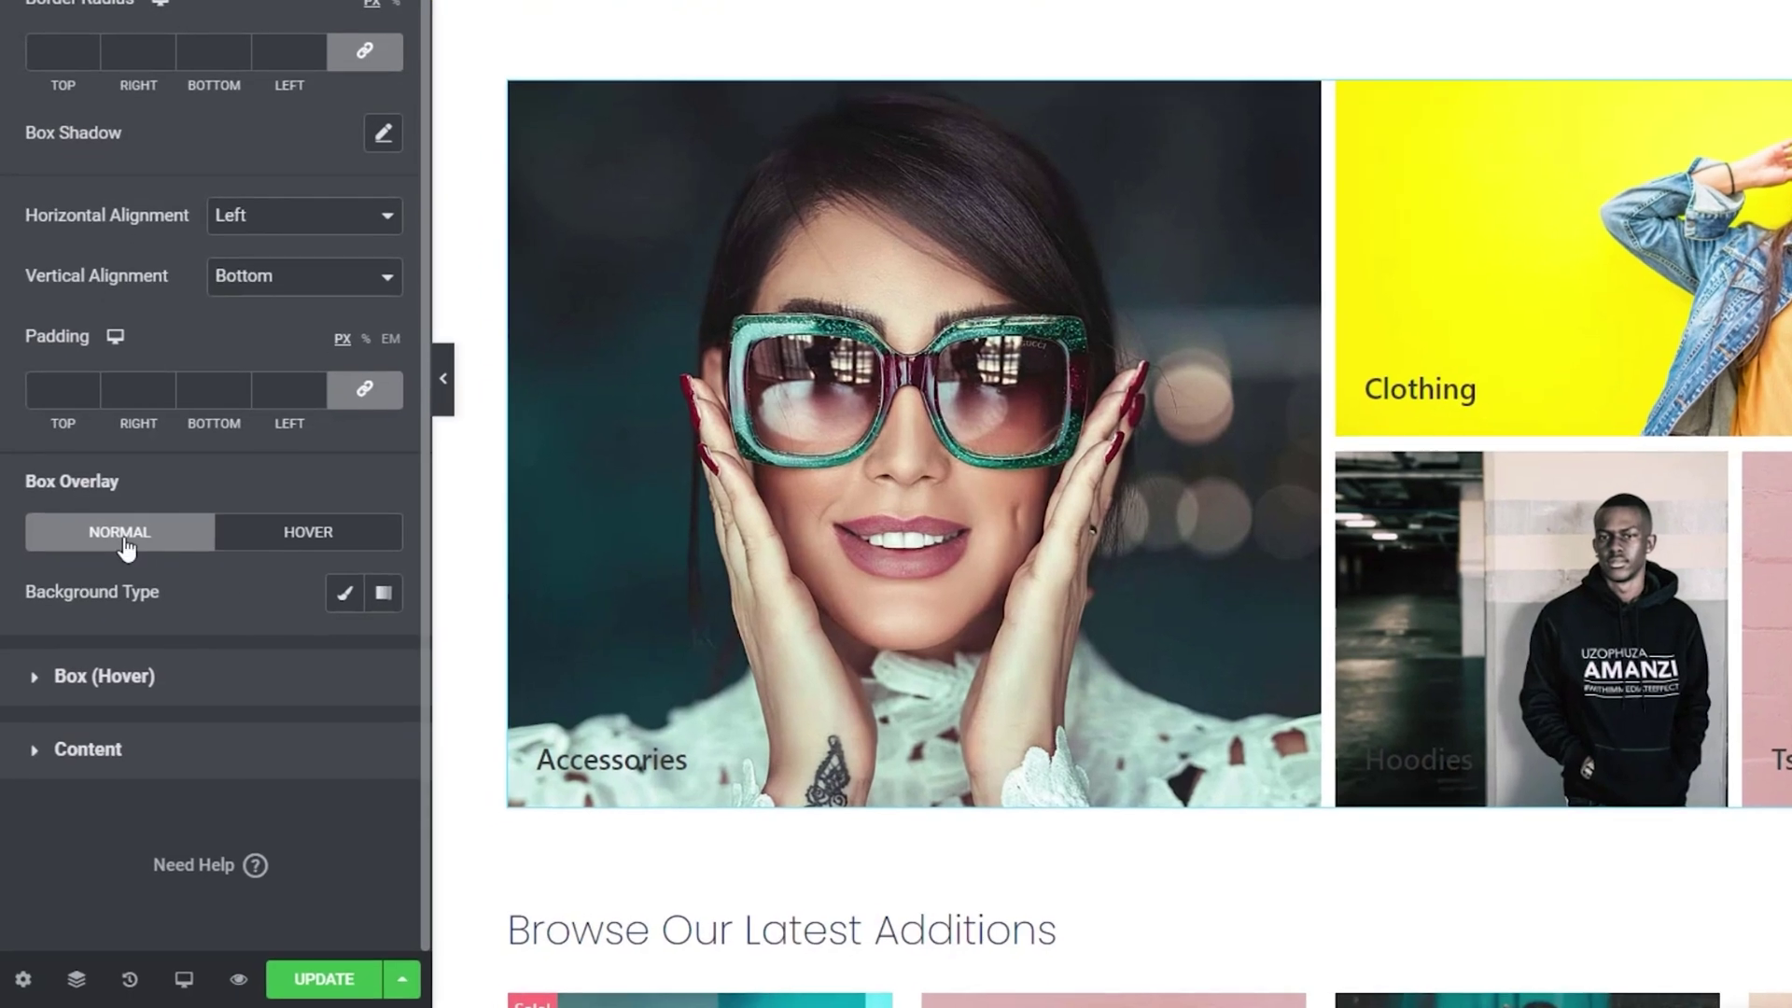
{"action": "left_click", "coordinate": [342, 607]}
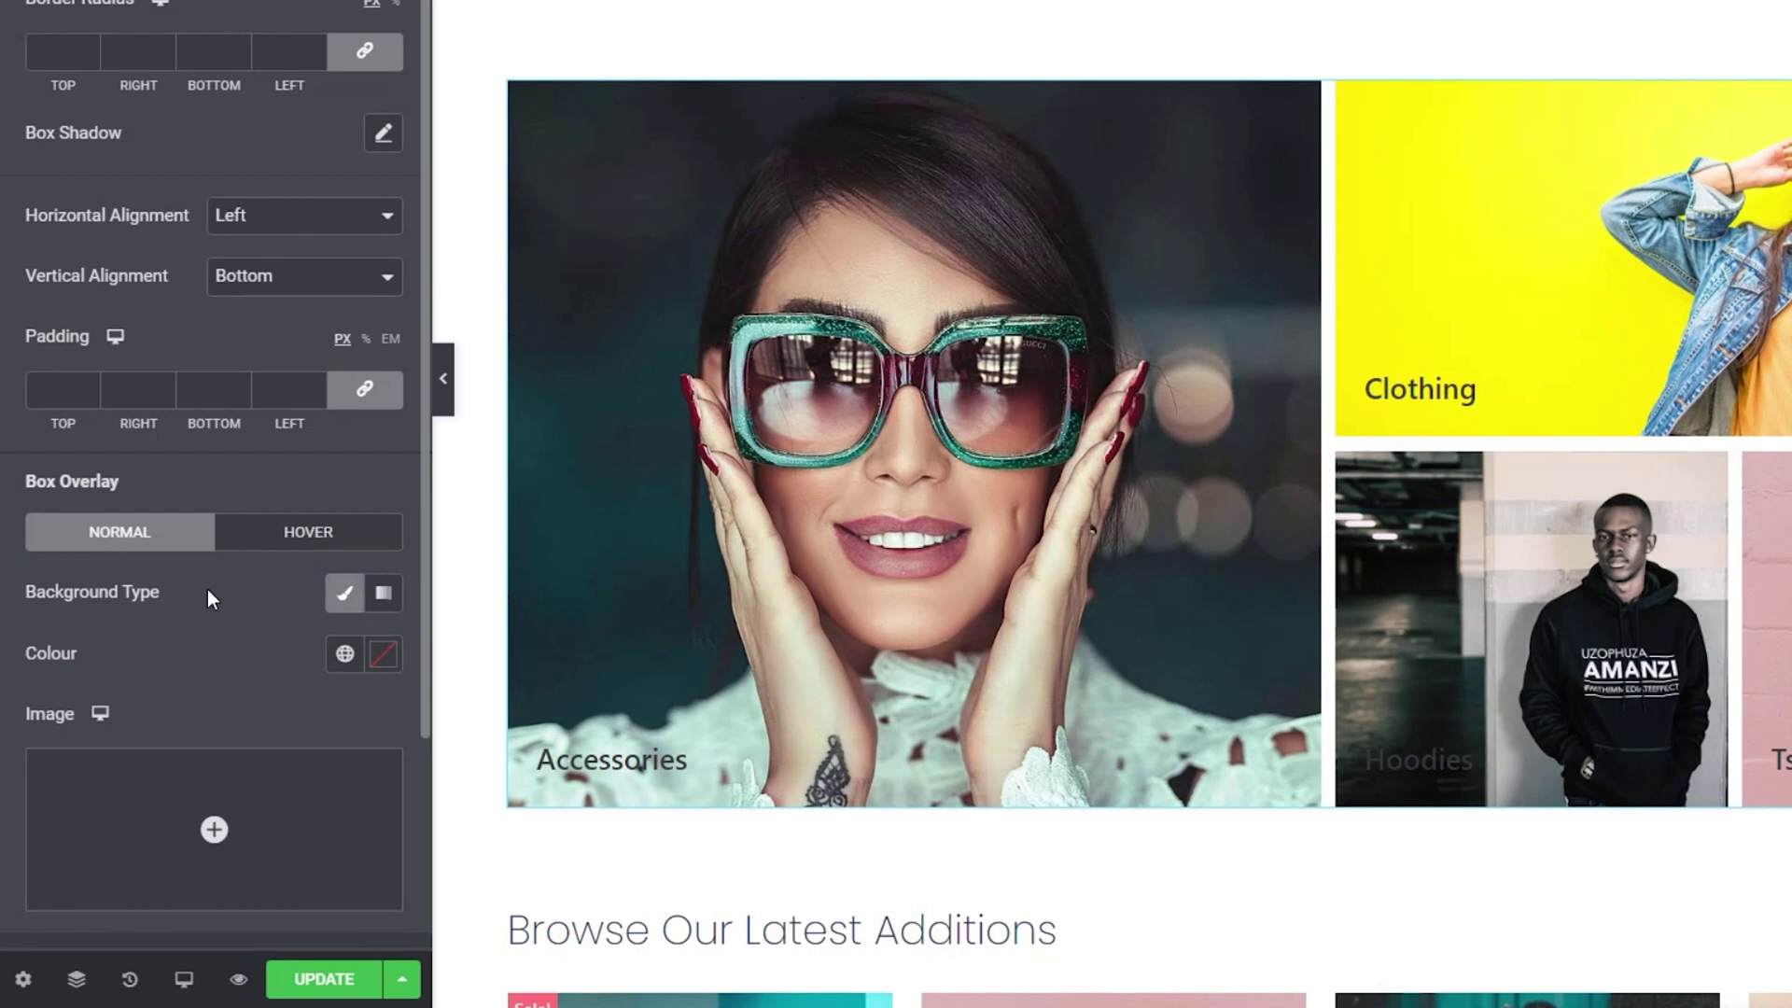
{"action": "left_click", "coordinate": [345, 657]}
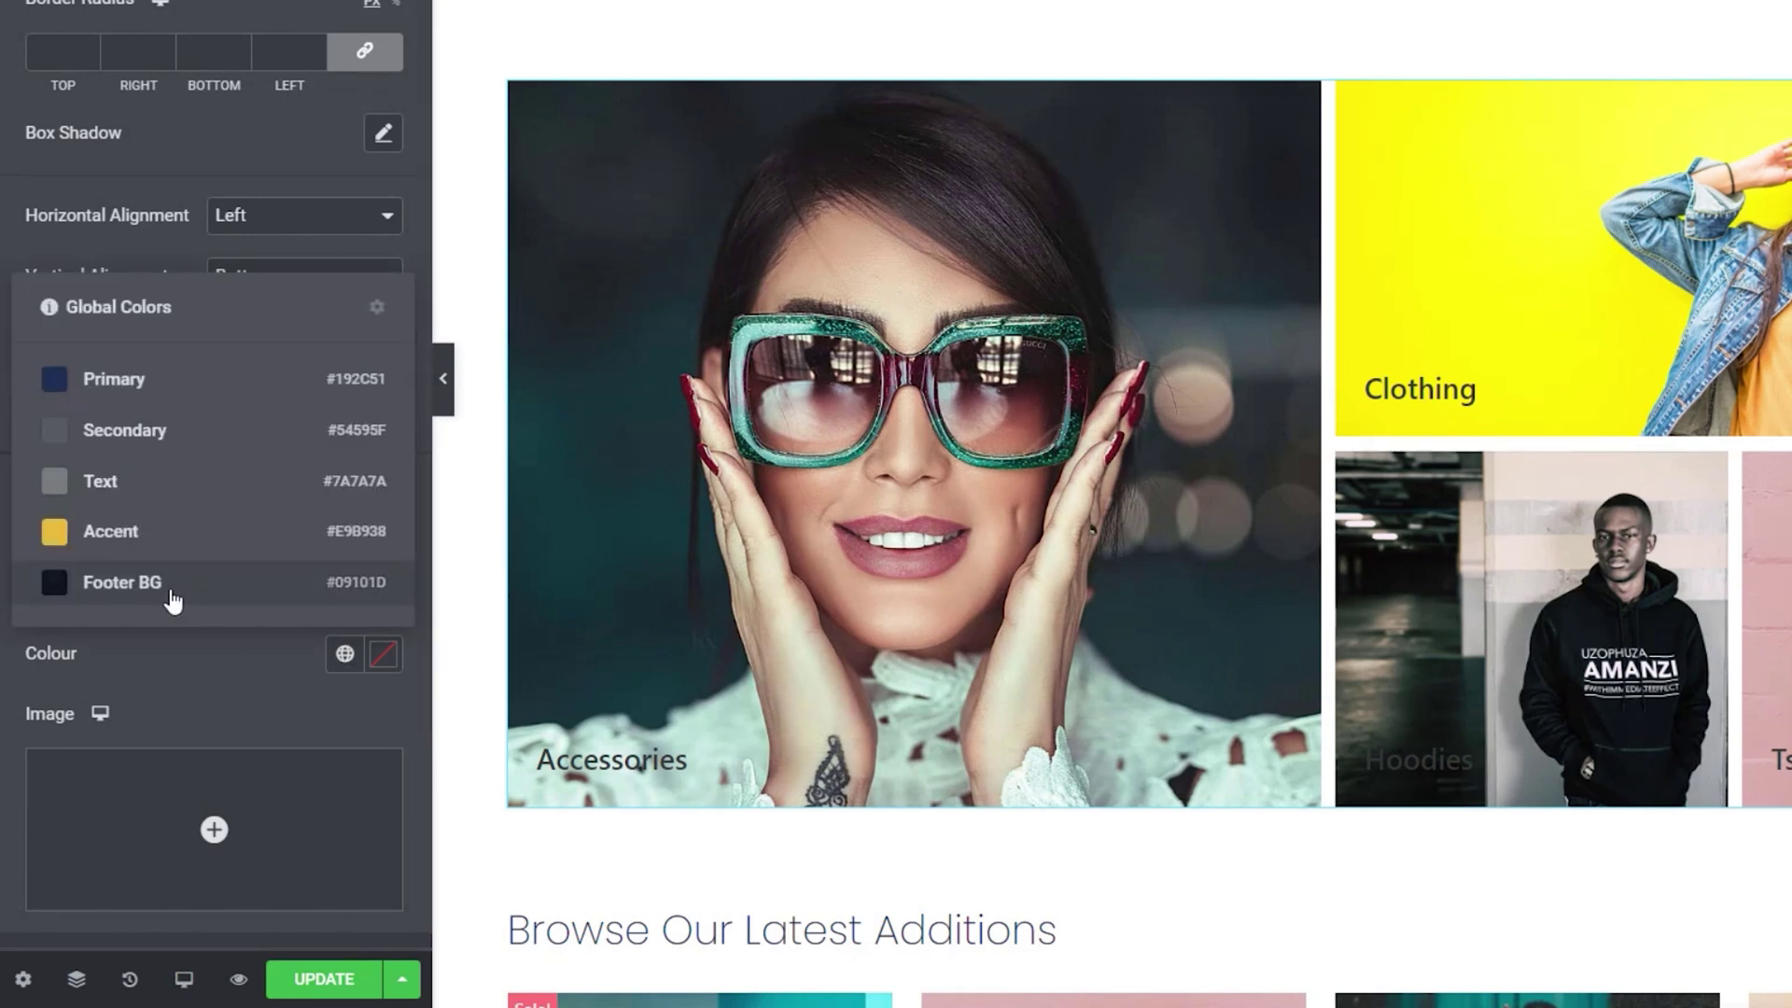
{"action": "left_click", "coordinate": [122, 582]}
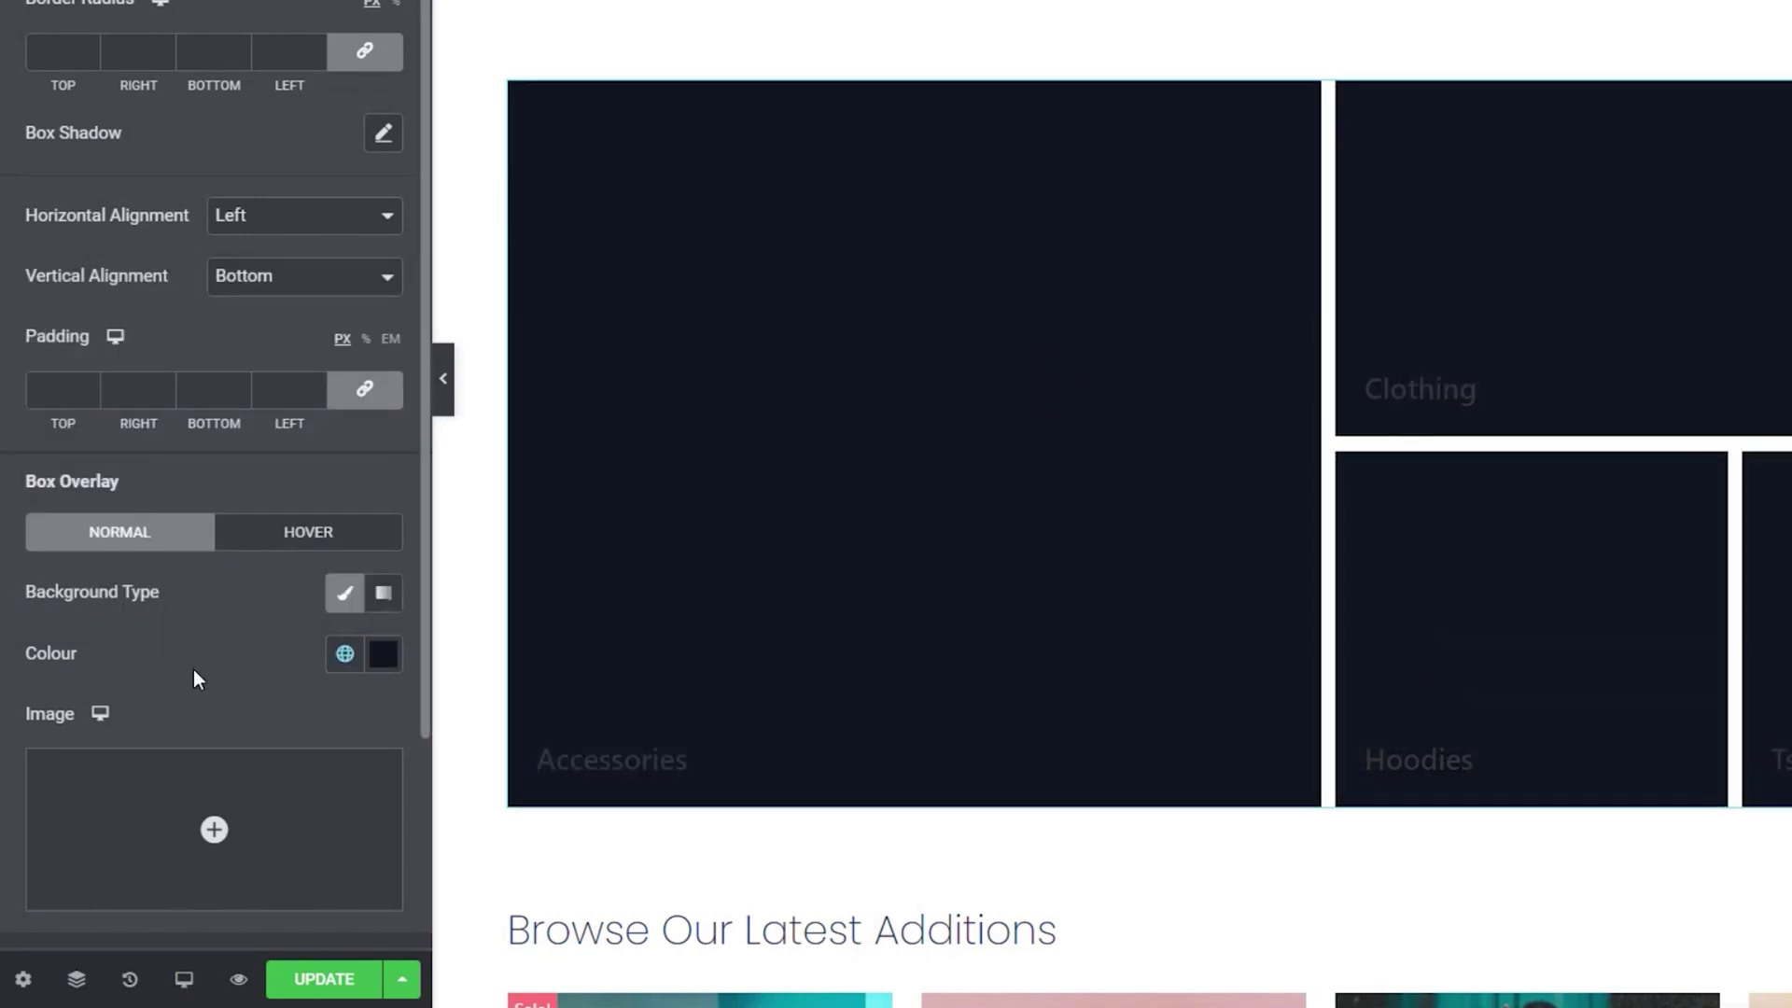
{"action": "left_click", "coordinate": [385, 658]}
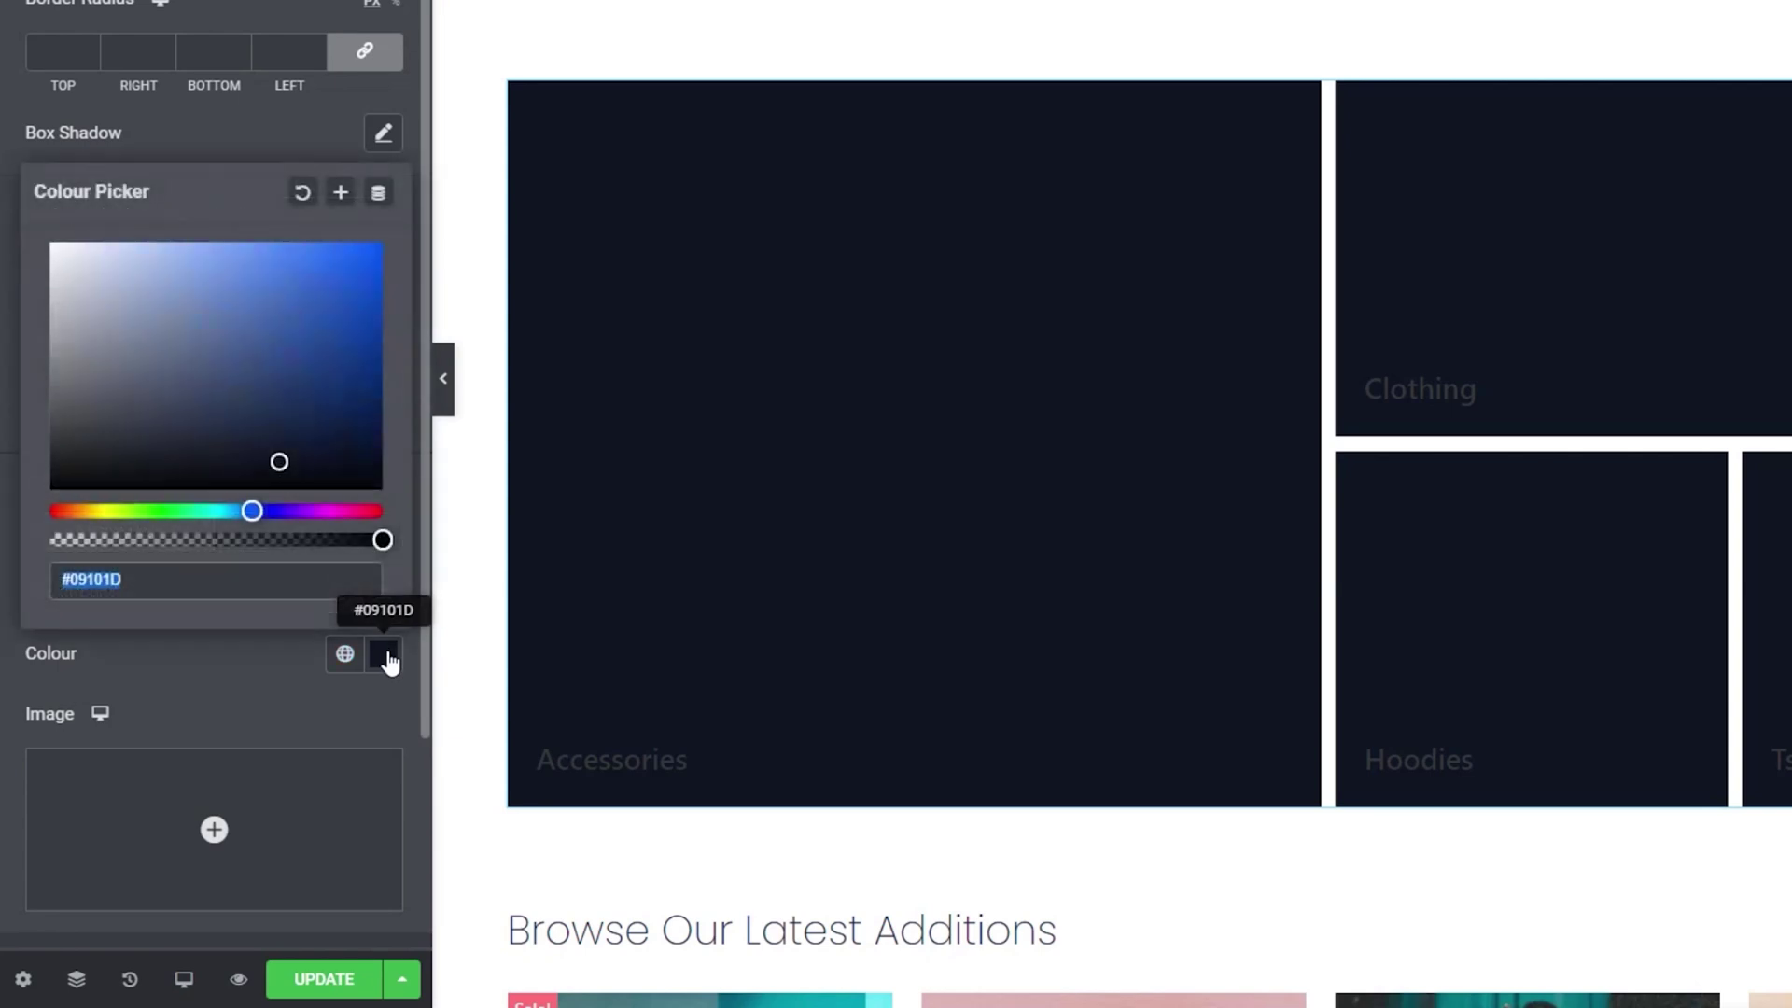
{"action": "left_click_drag", "start_coordinate": [383, 539], "coordinate": [182, 539]}
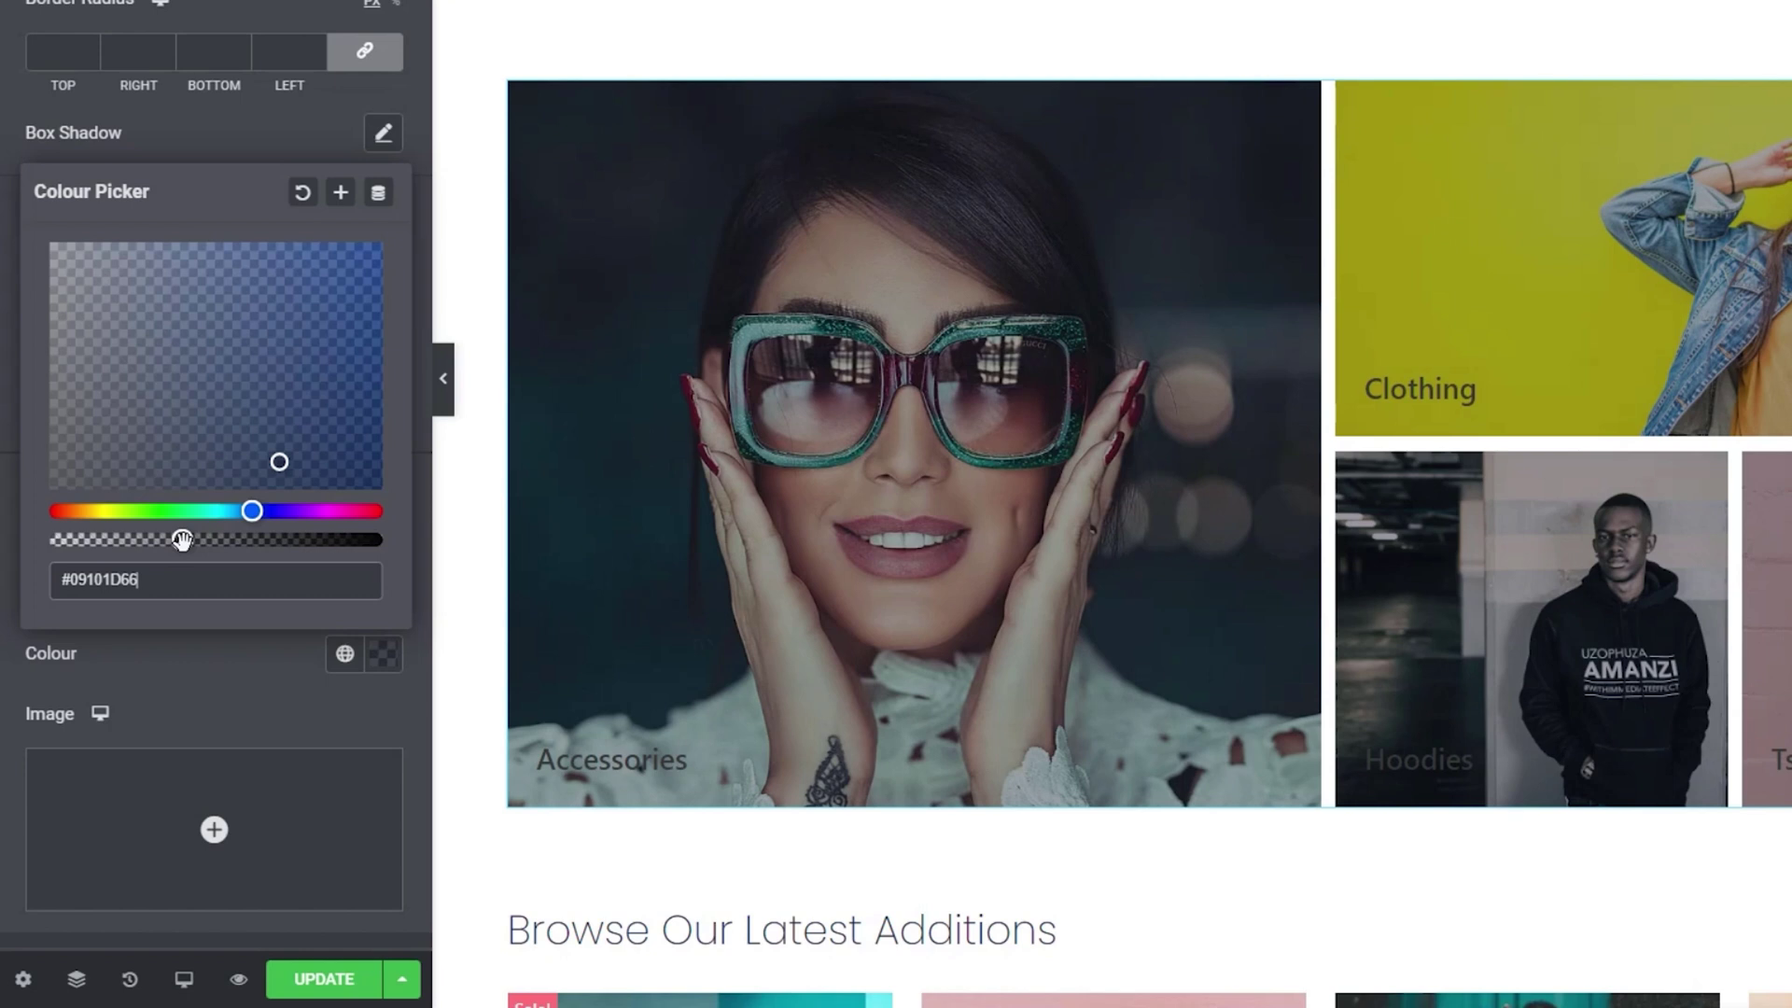
{"action": "left_click", "coordinate": [198, 691]}
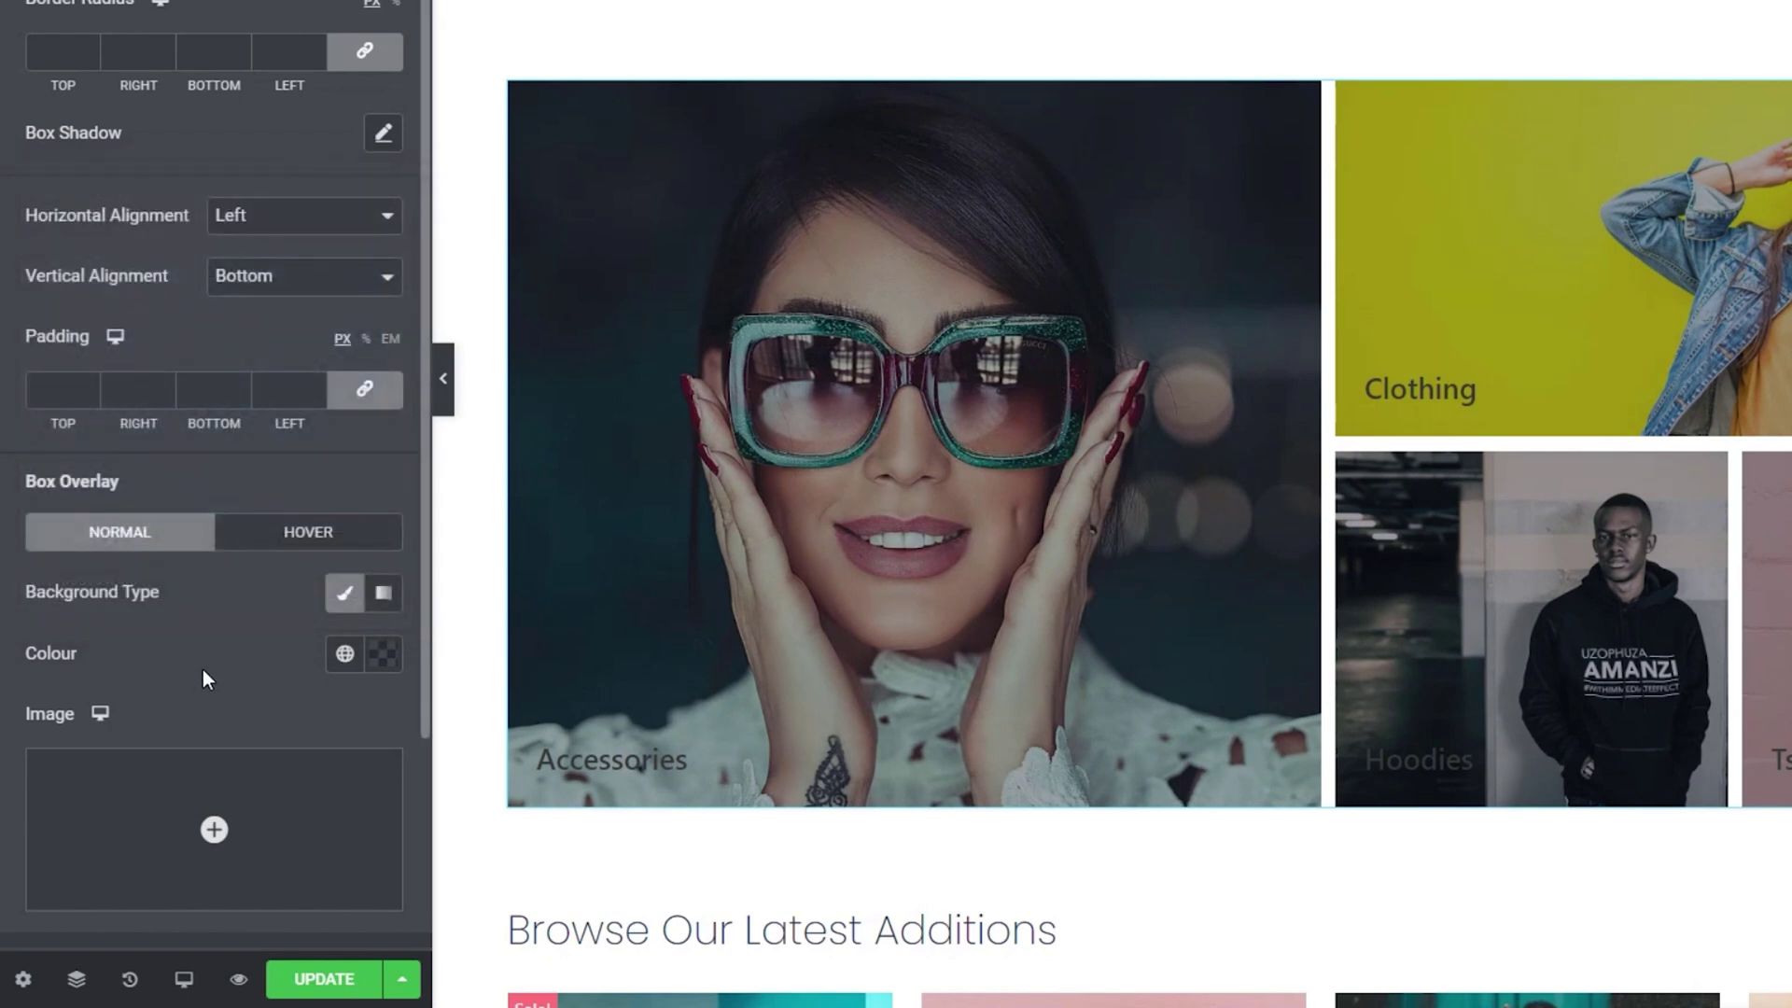
Make the box overlay's hover colour almost fully transparent, #E9B93803
{"action": "left_click", "coordinate": [322, 537]}
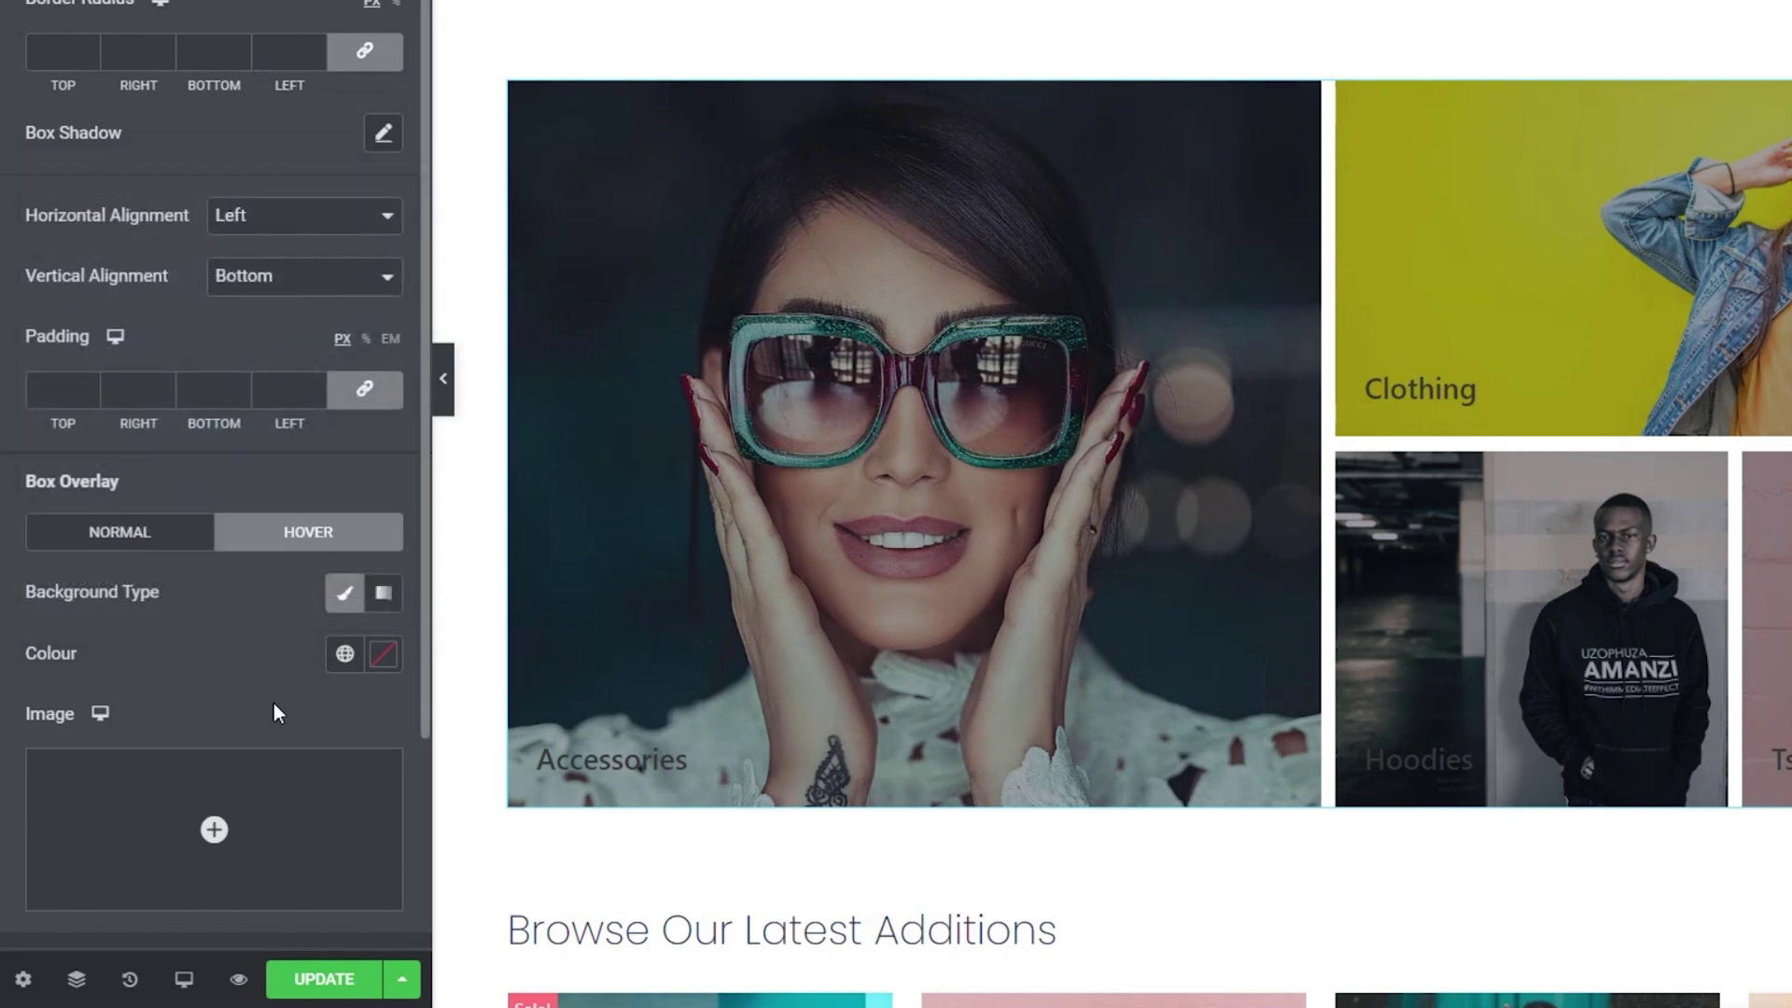
{"action": "left_click", "coordinate": [385, 669]}
{"action": "left_click_drag", "start_coordinate": [384, 539], "coordinate": [52, 542]}
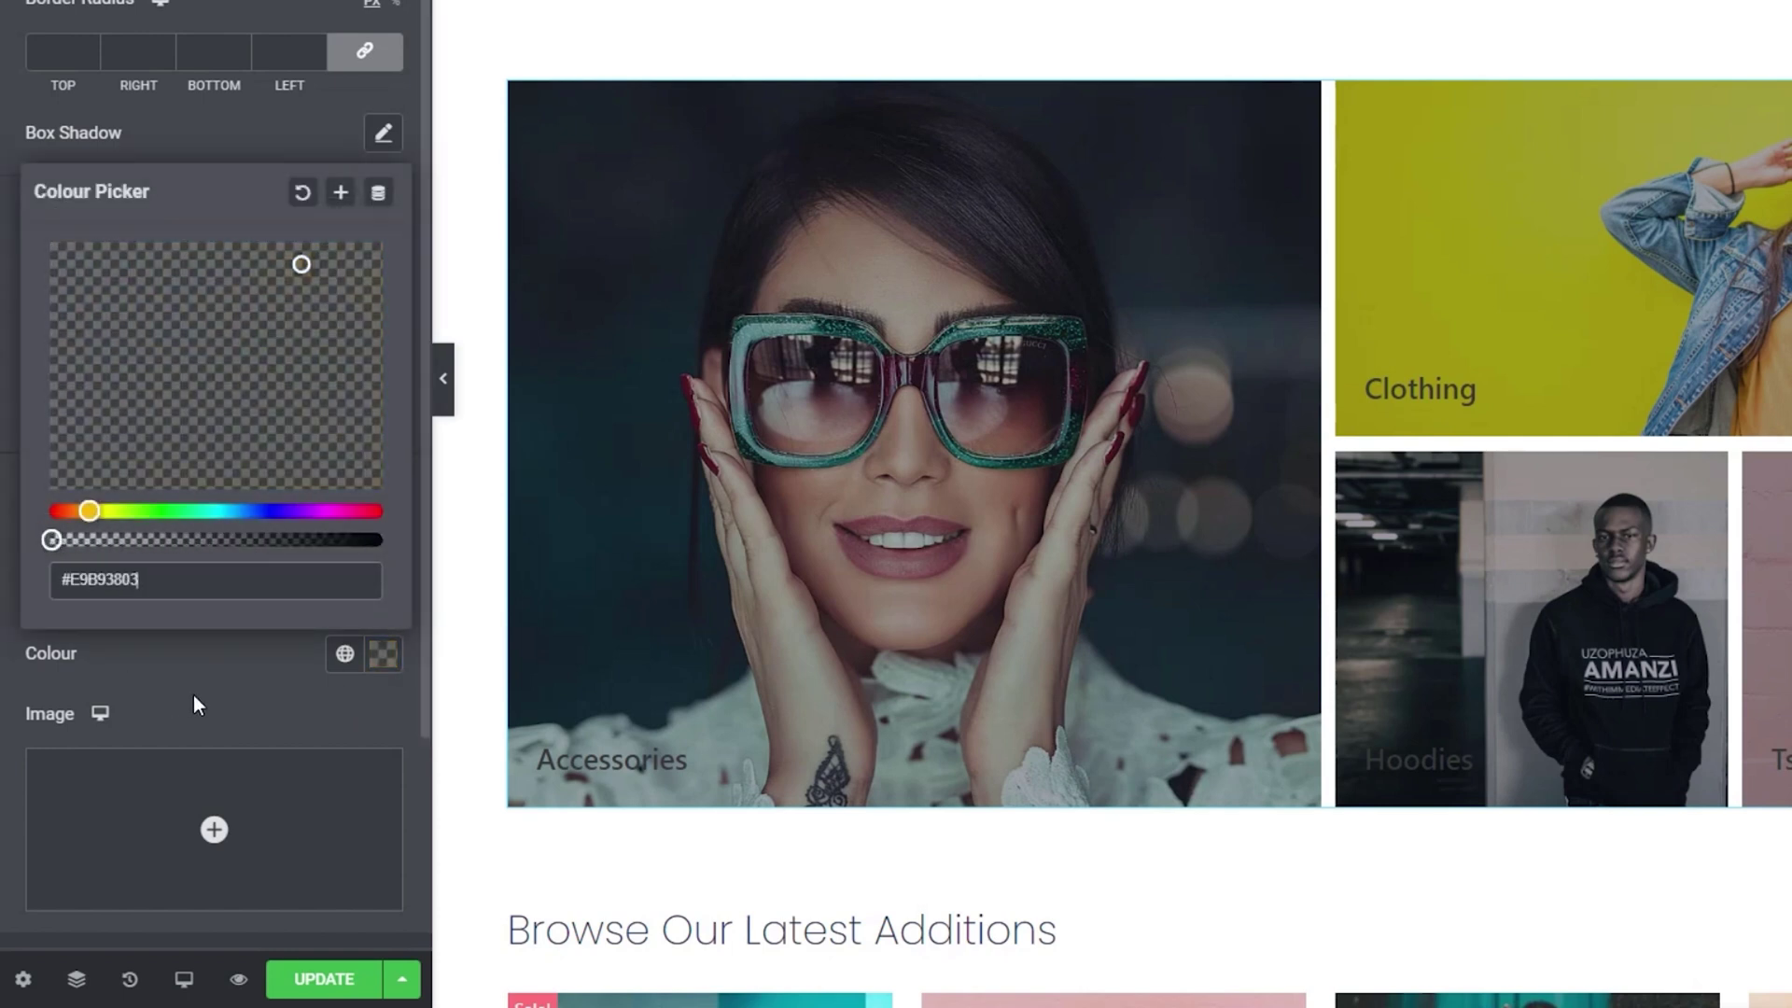
{"action": "left_click", "coordinate": [187, 696]}
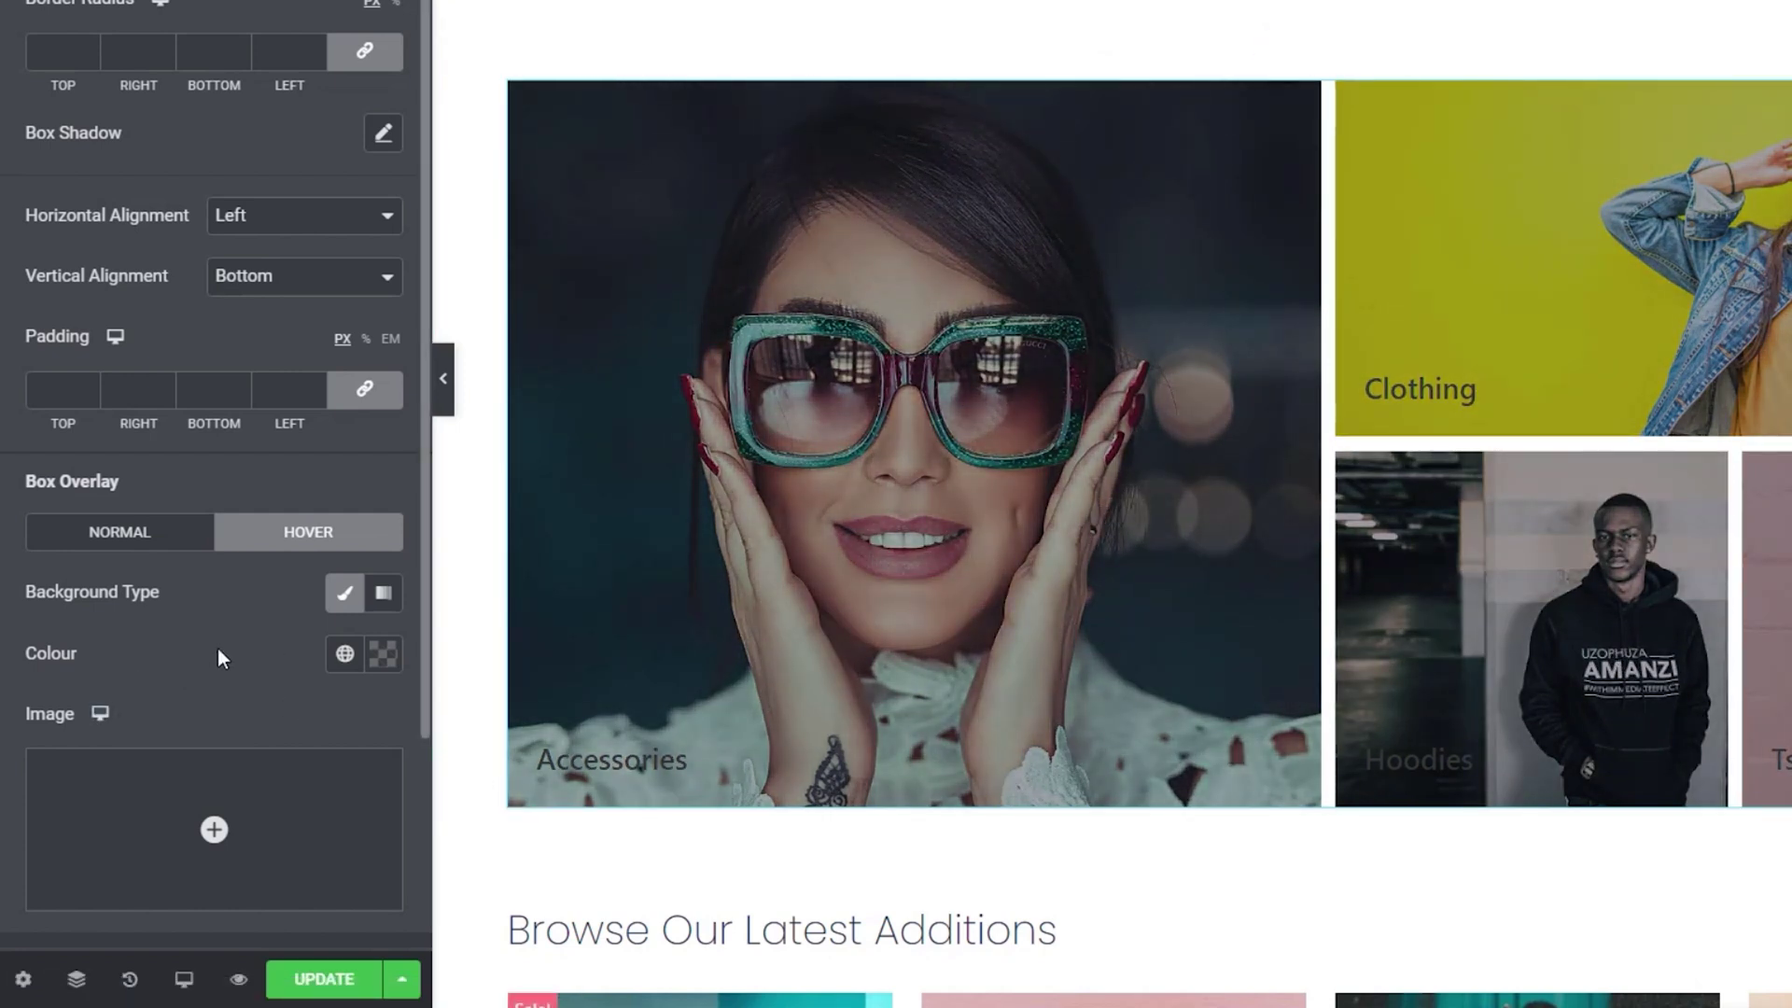
Set the tile title colour to white in the widget's content styling
{"action": "scroll", "coordinate": [217, 657], "scroll_direction": "down", "scroll_amount": 2}
{"action": "scroll", "coordinate": [280, 654], "scroll_direction": "down", "scroll_amount": 2}
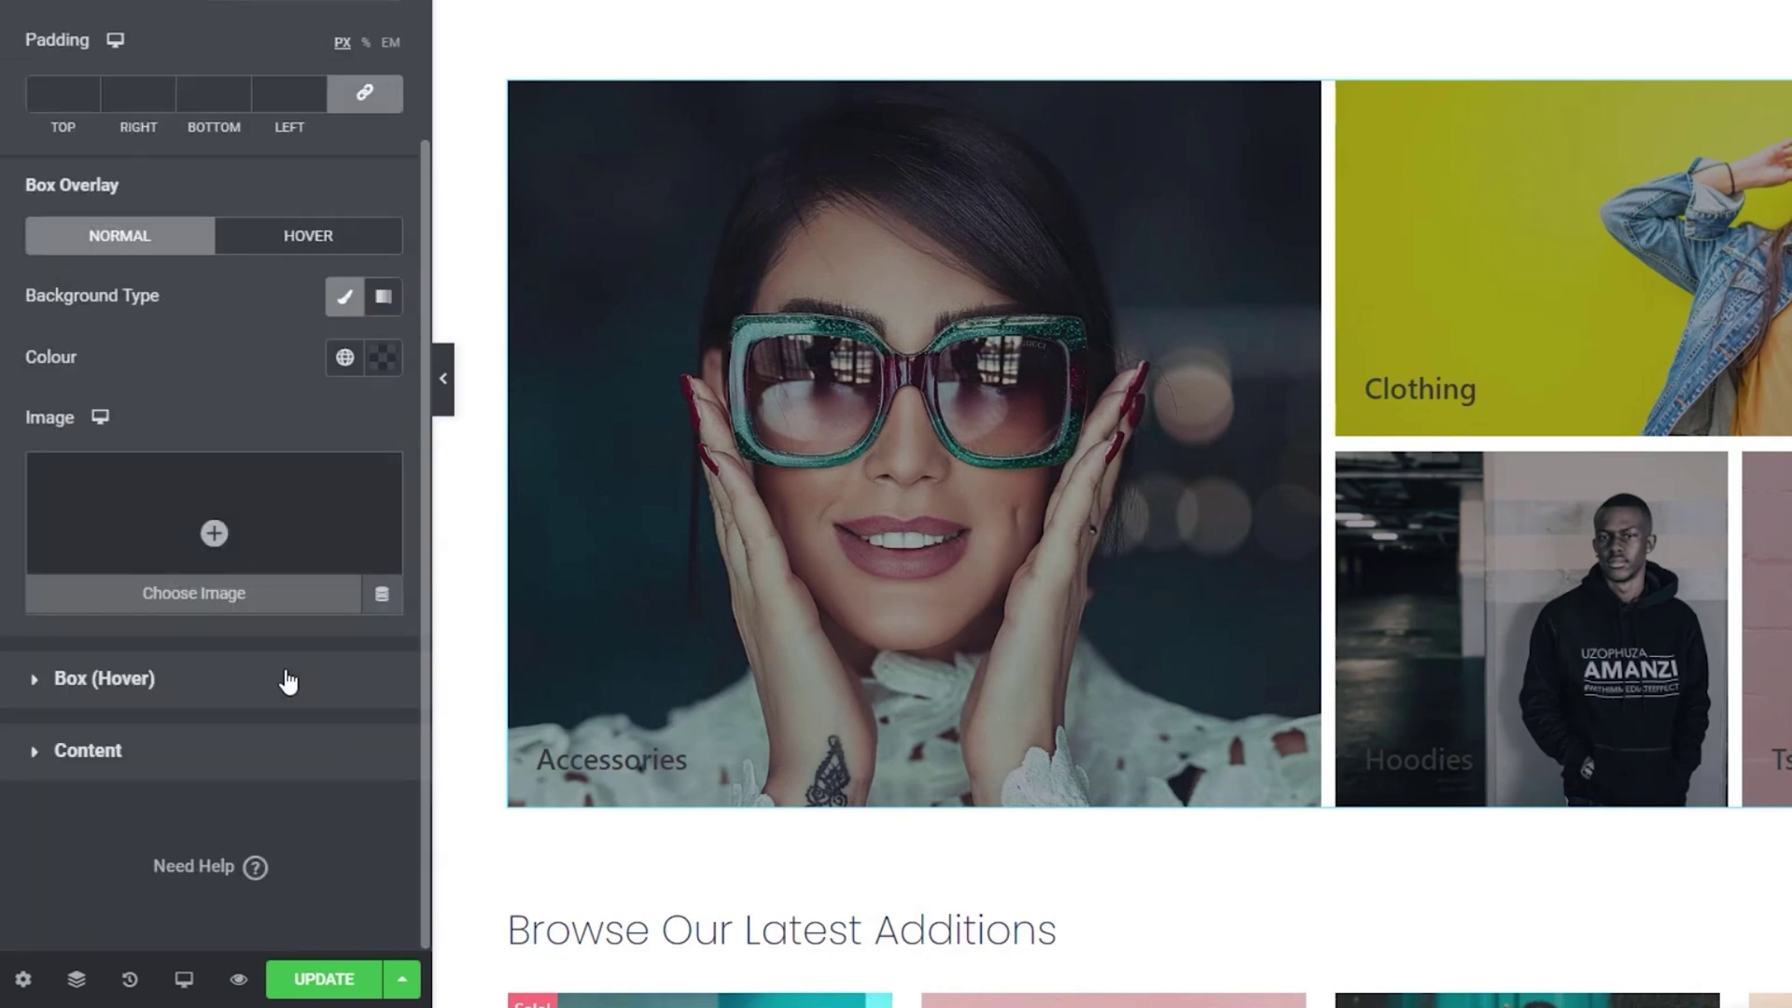
{"action": "left_click", "coordinate": [101, 760]}
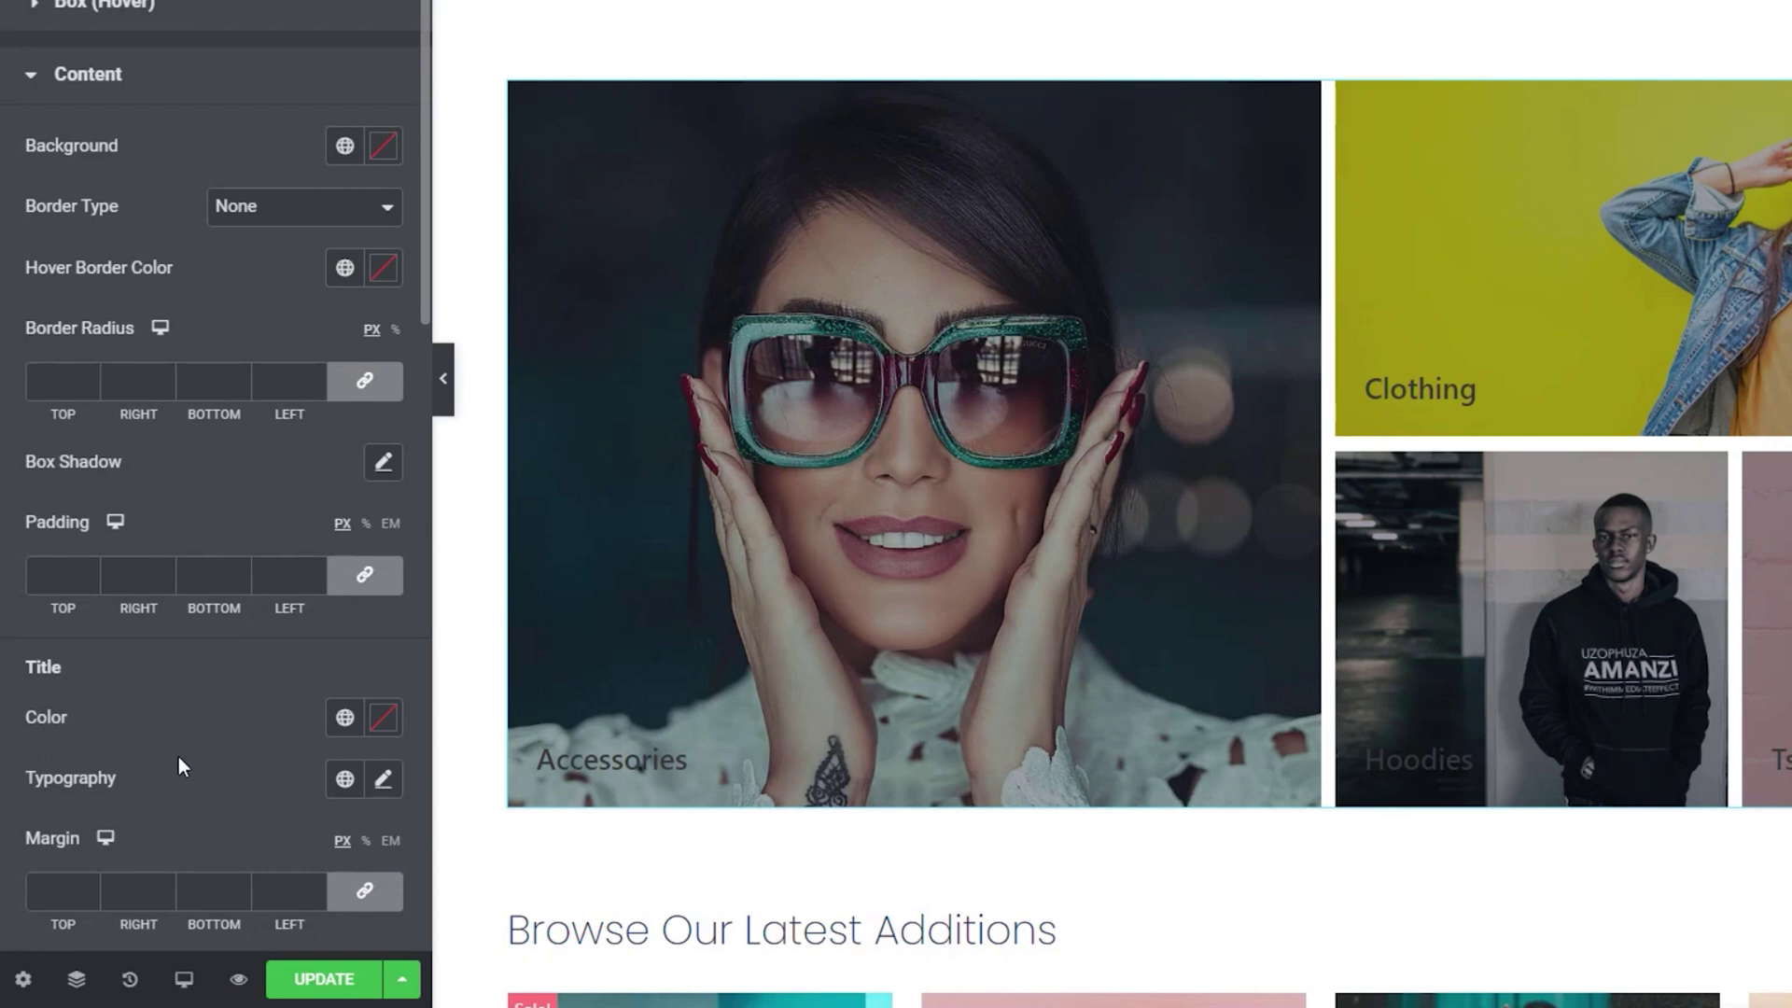
{"action": "scroll", "coordinate": [203, 720], "scroll_direction": "down", "scroll_amount": 2}
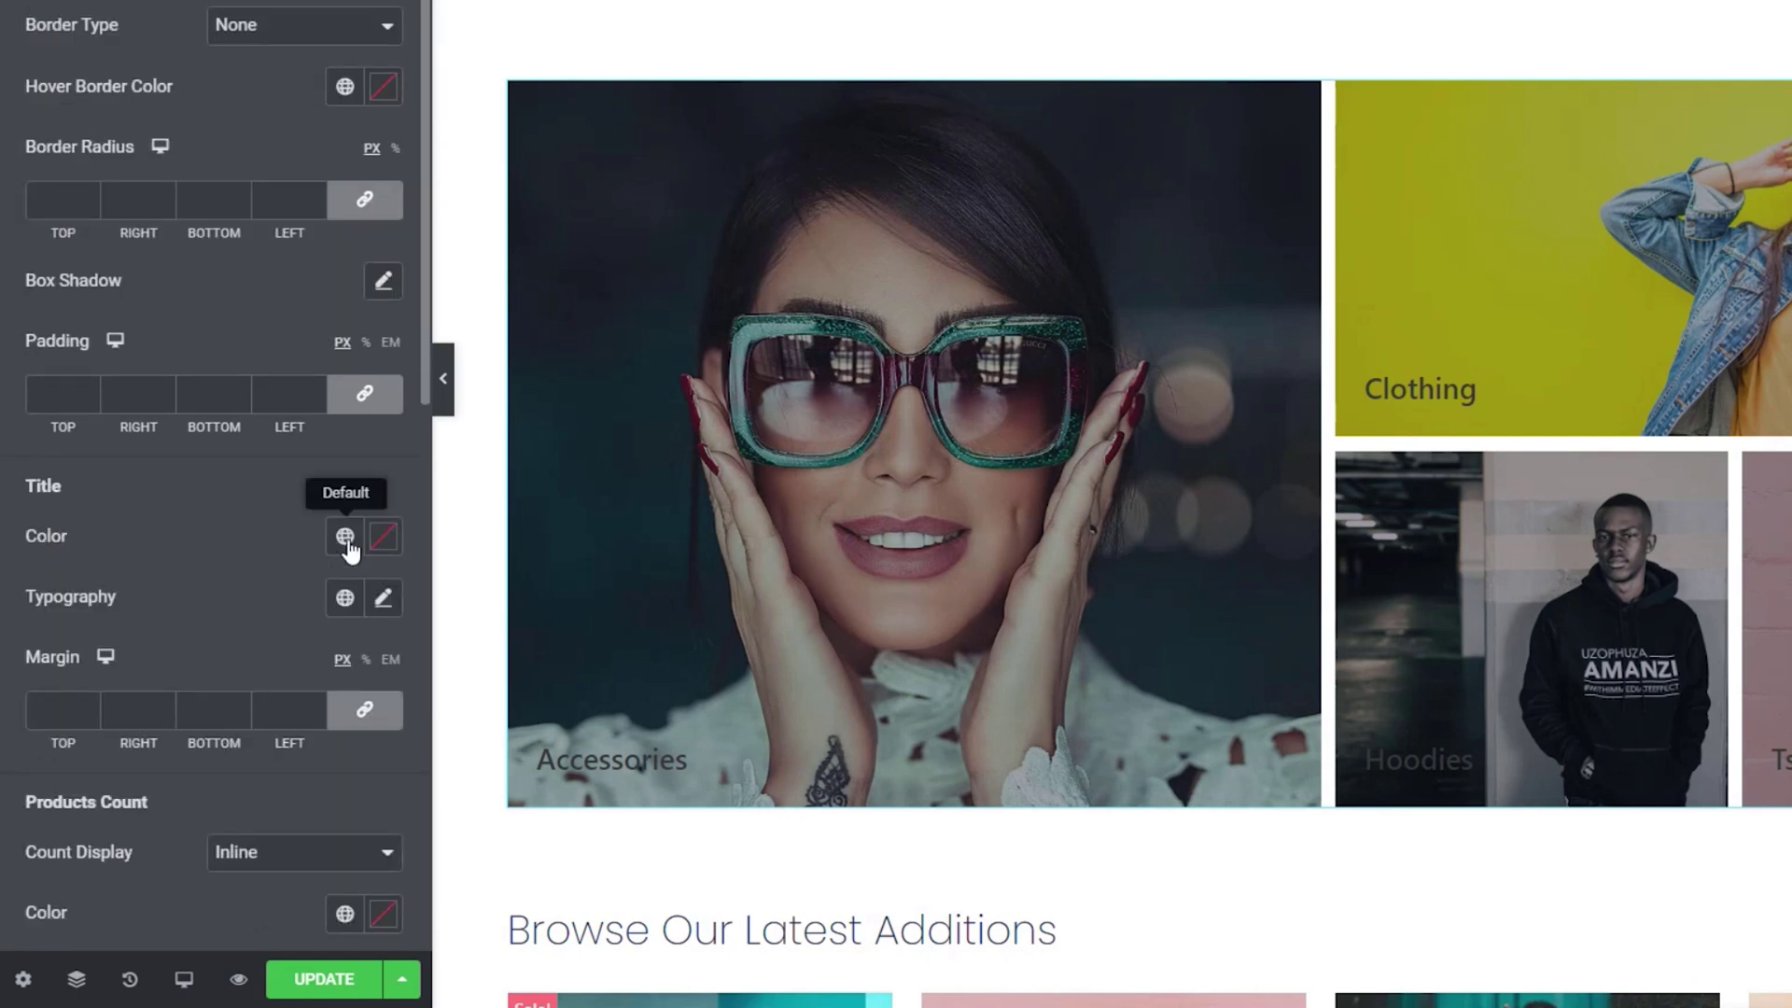
{"action": "left_click", "coordinate": [383, 536]}
{"action": "left_click_drag", "start_coordinate": [170, 238], "coordinate": [28, 100]}
{"action": "left_click", "coordinate": [189, 585]}
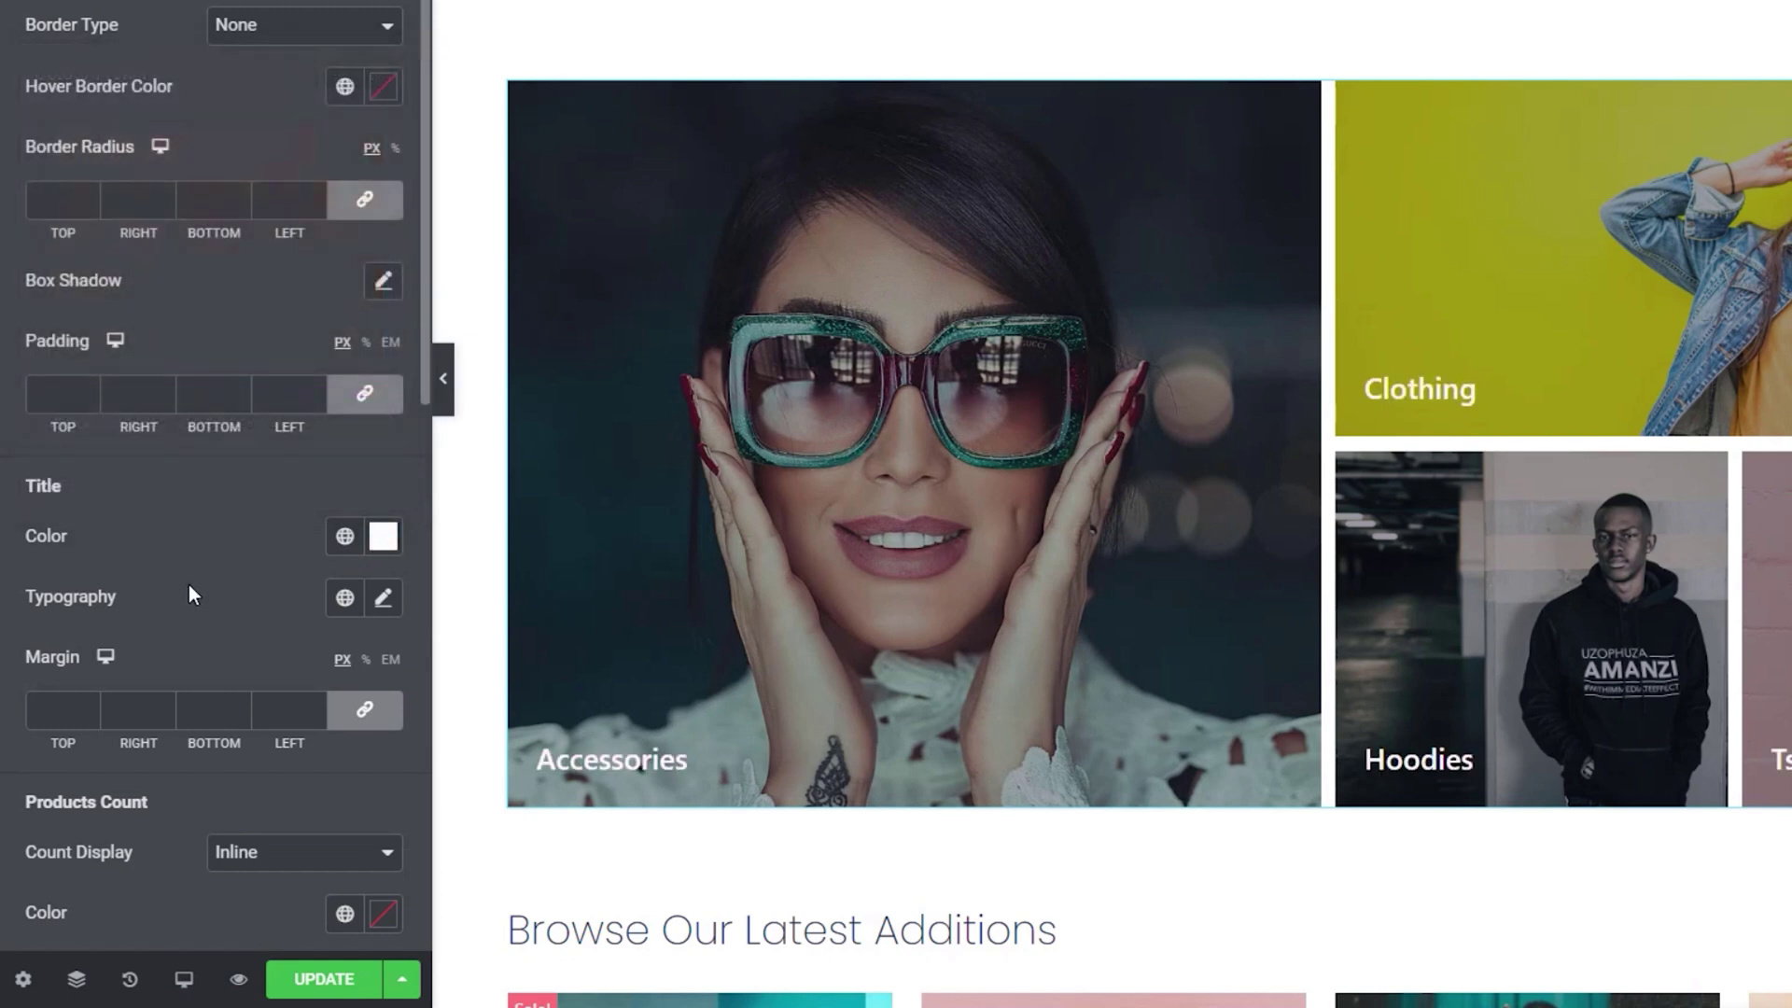
Apply the Primary global font to the tile titles and adjust it to size 18 px and weight 200
{"action": "left_click", "coordinate": [340, 602]}
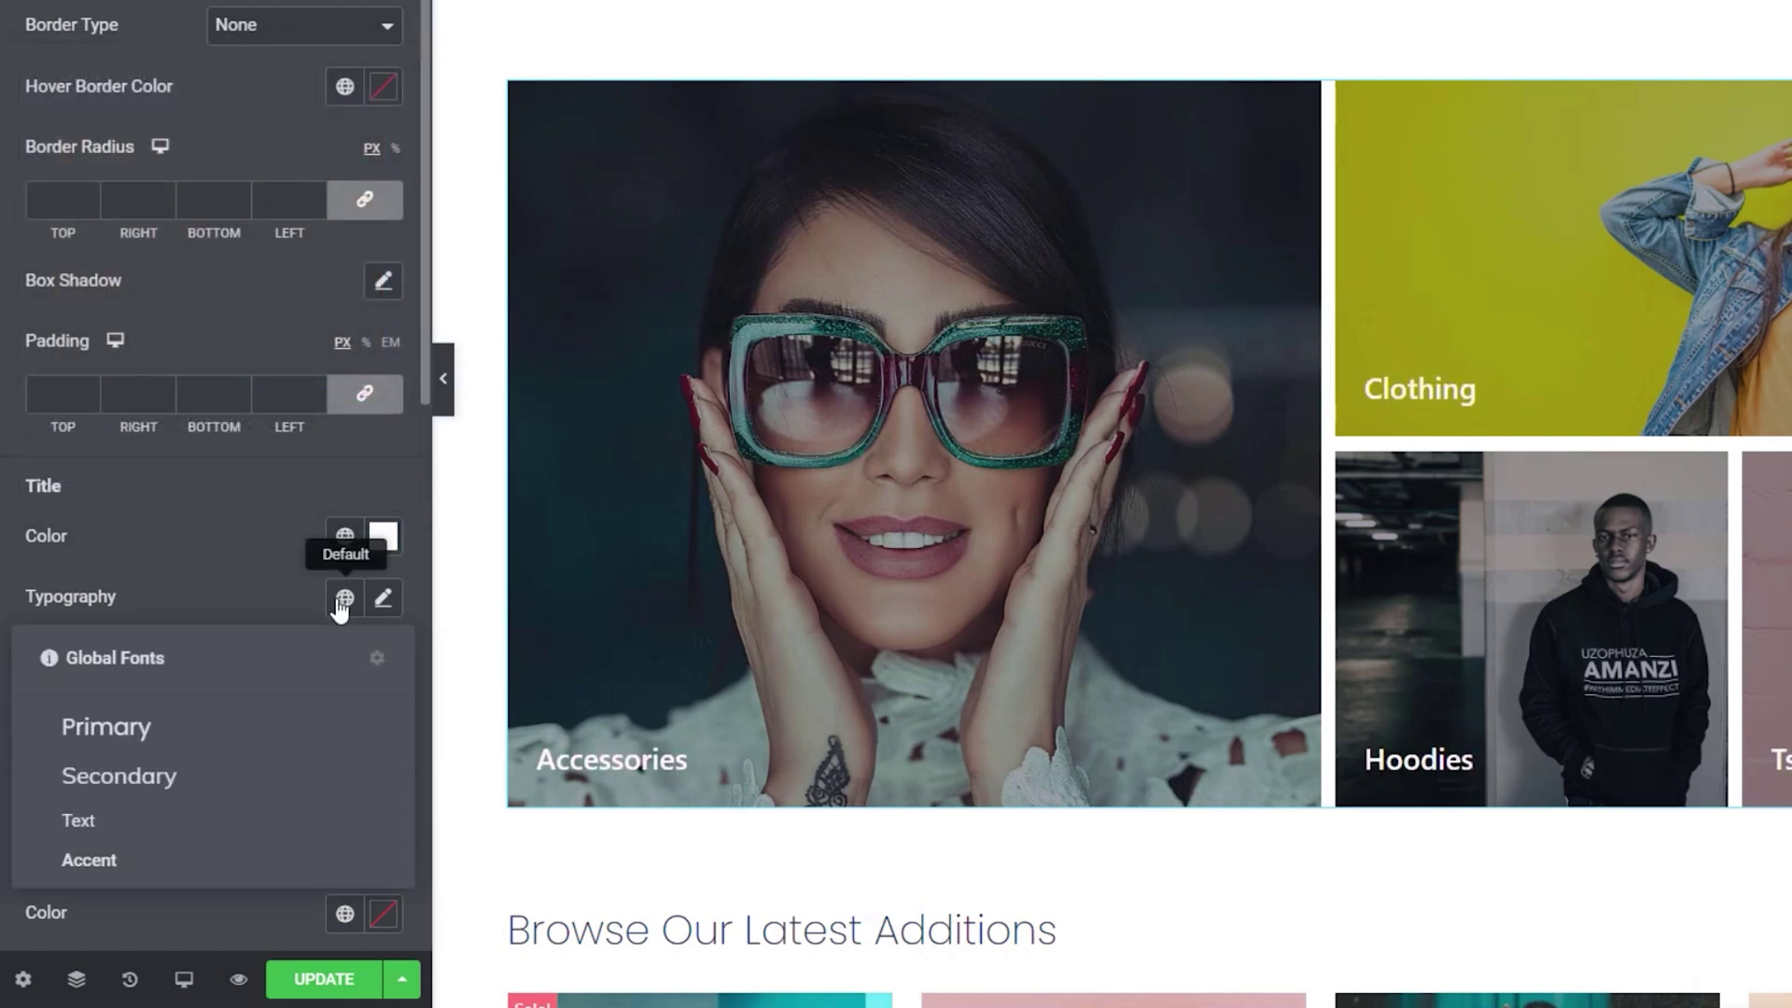
{"action": "left_click", "coordinate": [140, 735]}
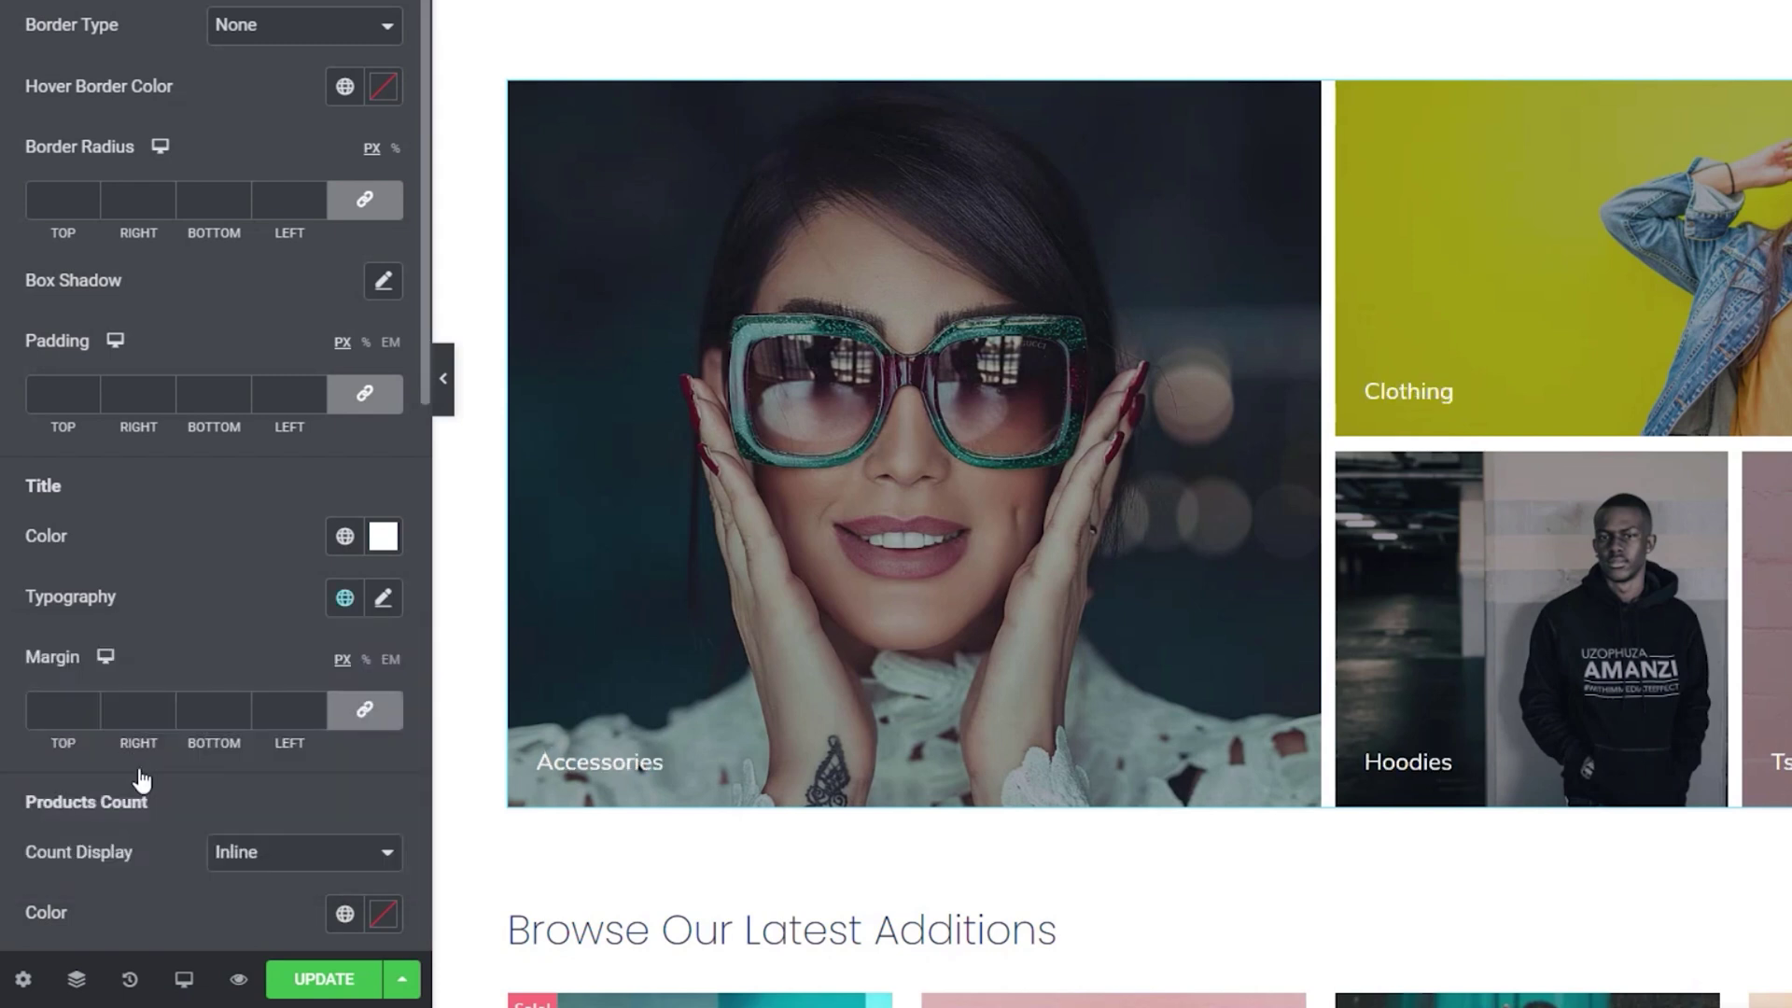
{"action": "left_click", "coordinate": [384, 603]}
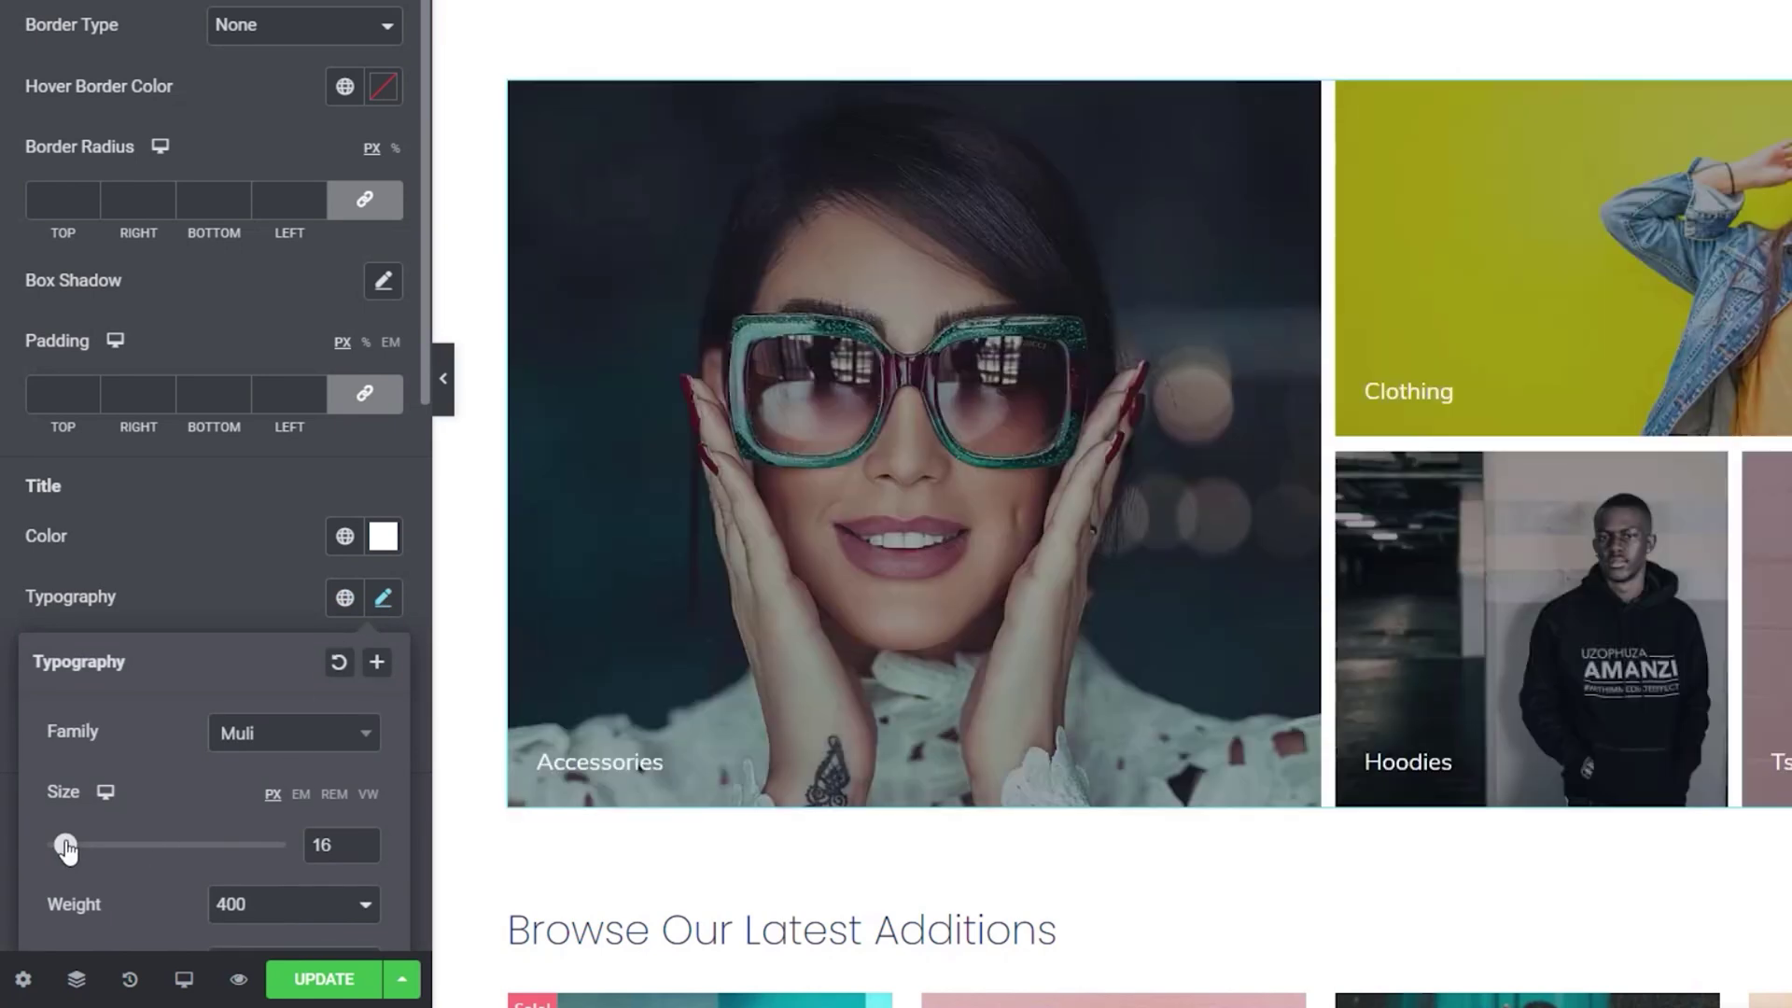
{"action": "left_click_drag", "start_coordinate": [66, 847], "coordinate": [70, 850]}
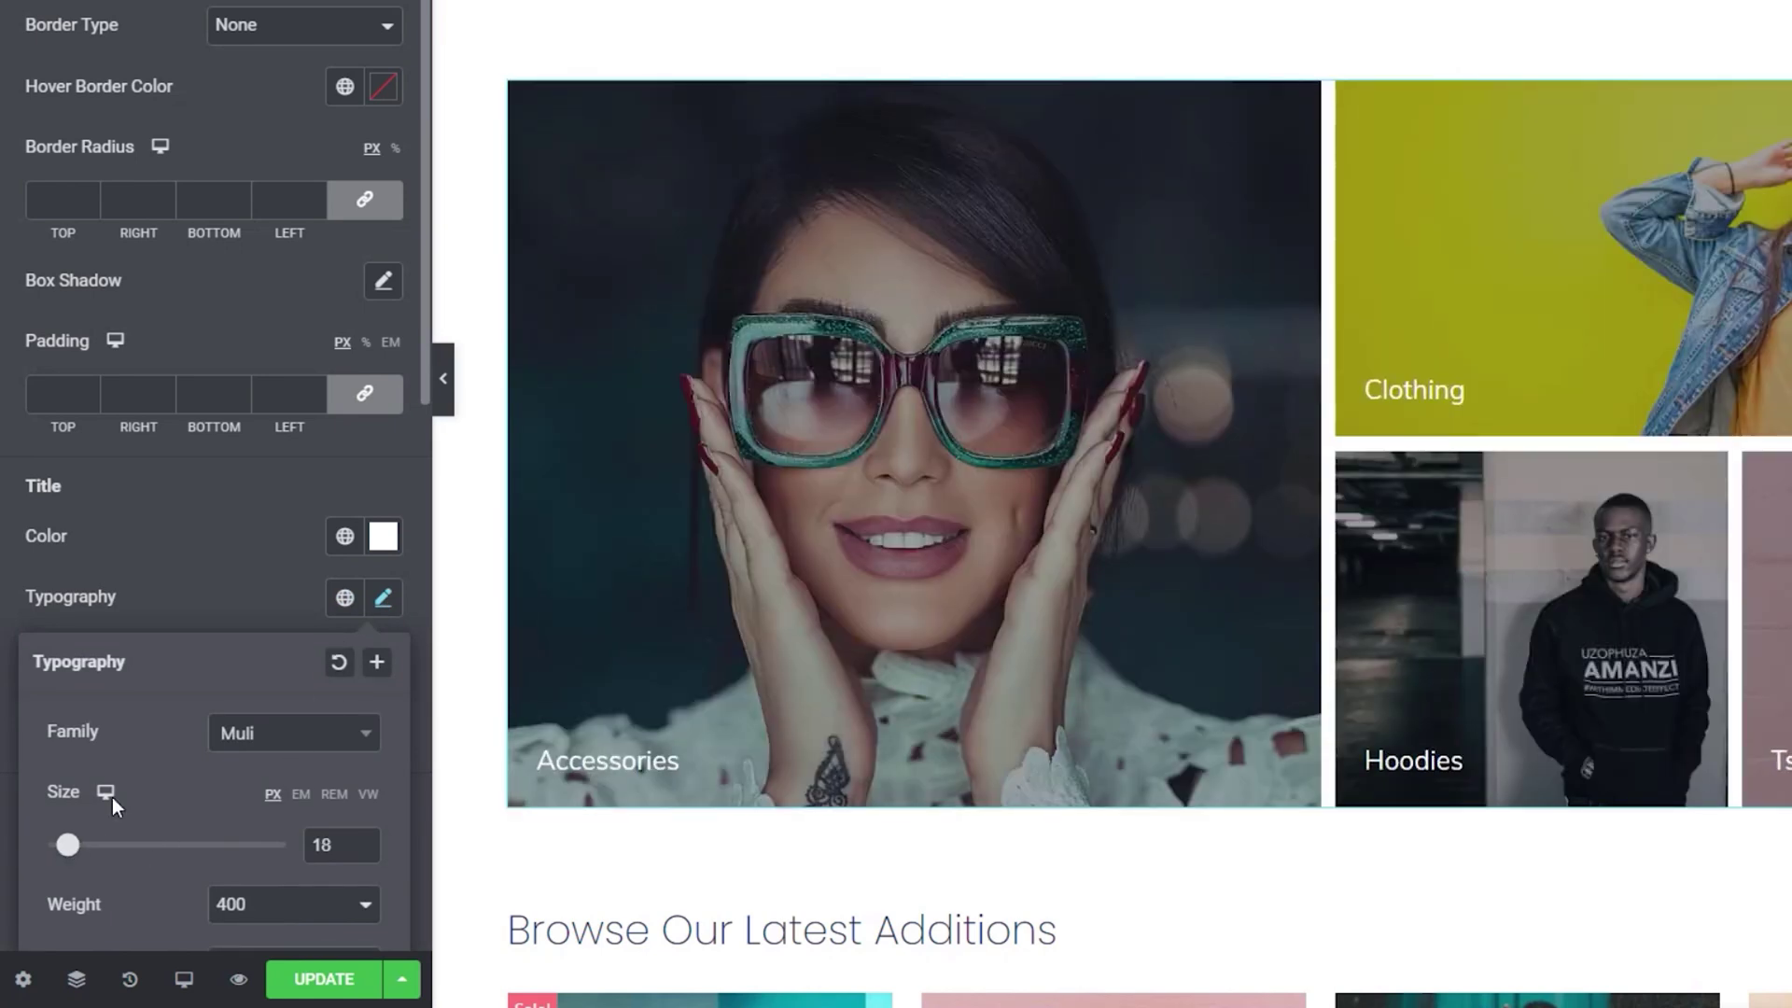
{"action": "left_click", "coordinate": [346, 887]}
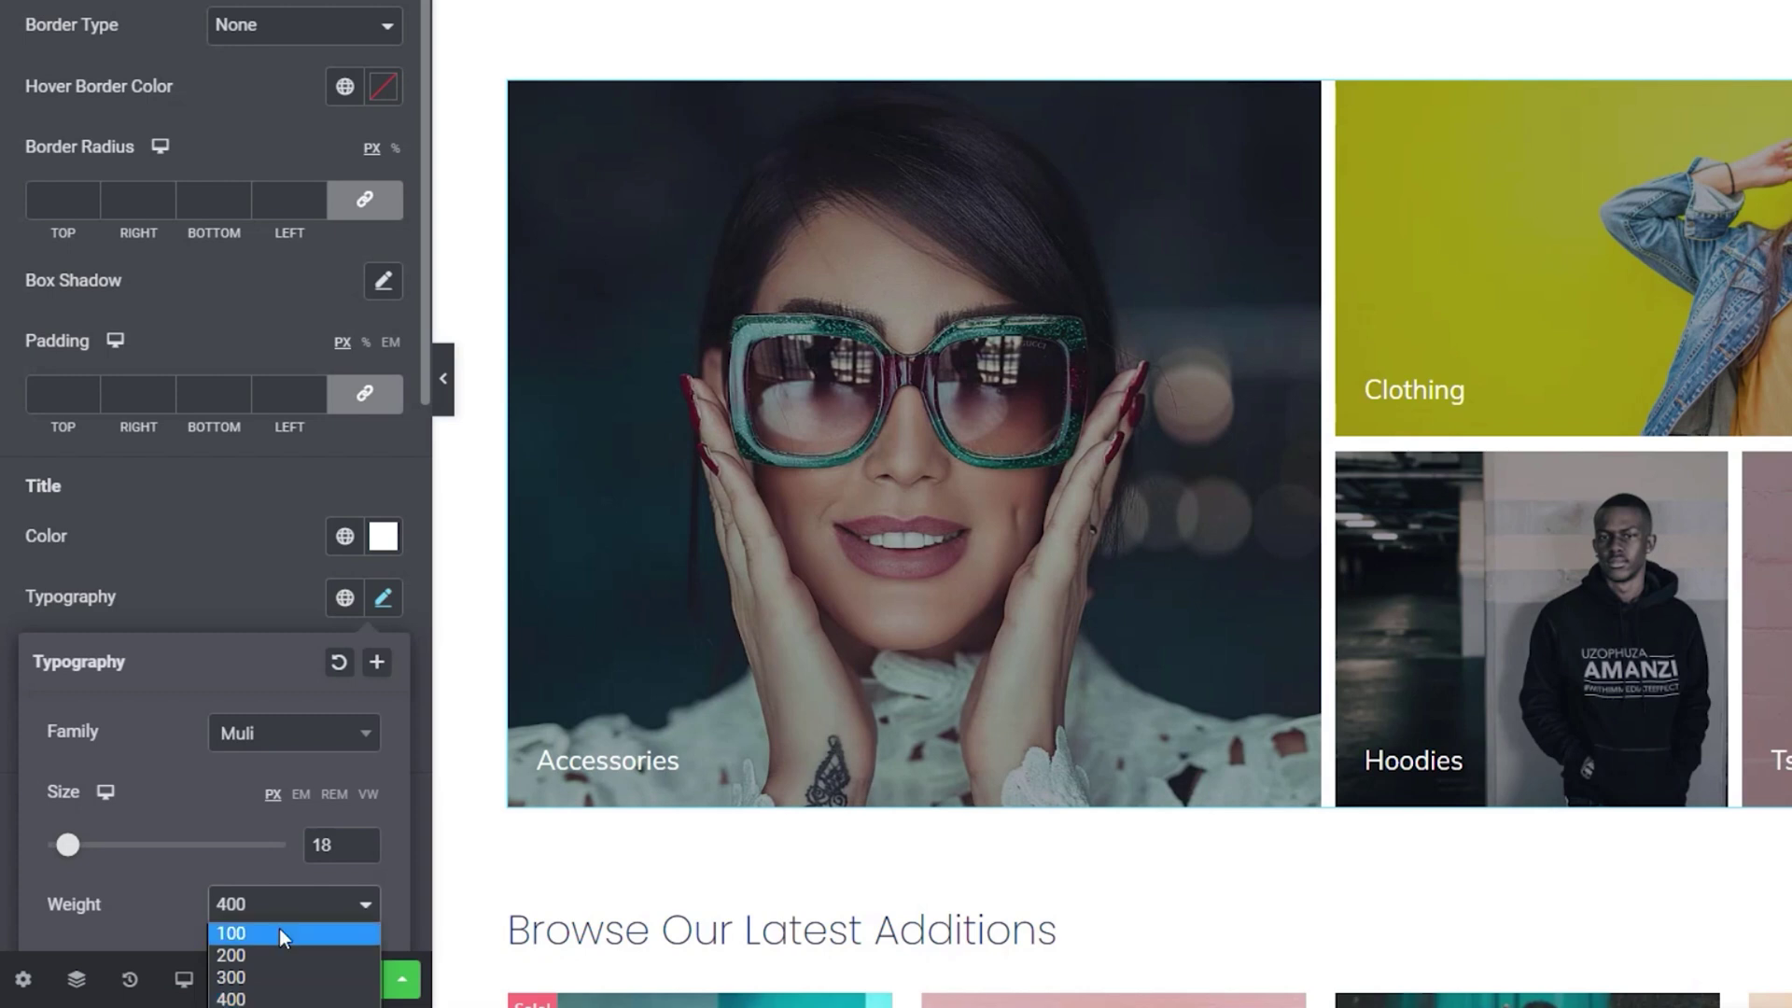
{"action": "left_click", "coordinate": [271, 959]}
{"action": "left_click", "coordinate": [211, 563]}
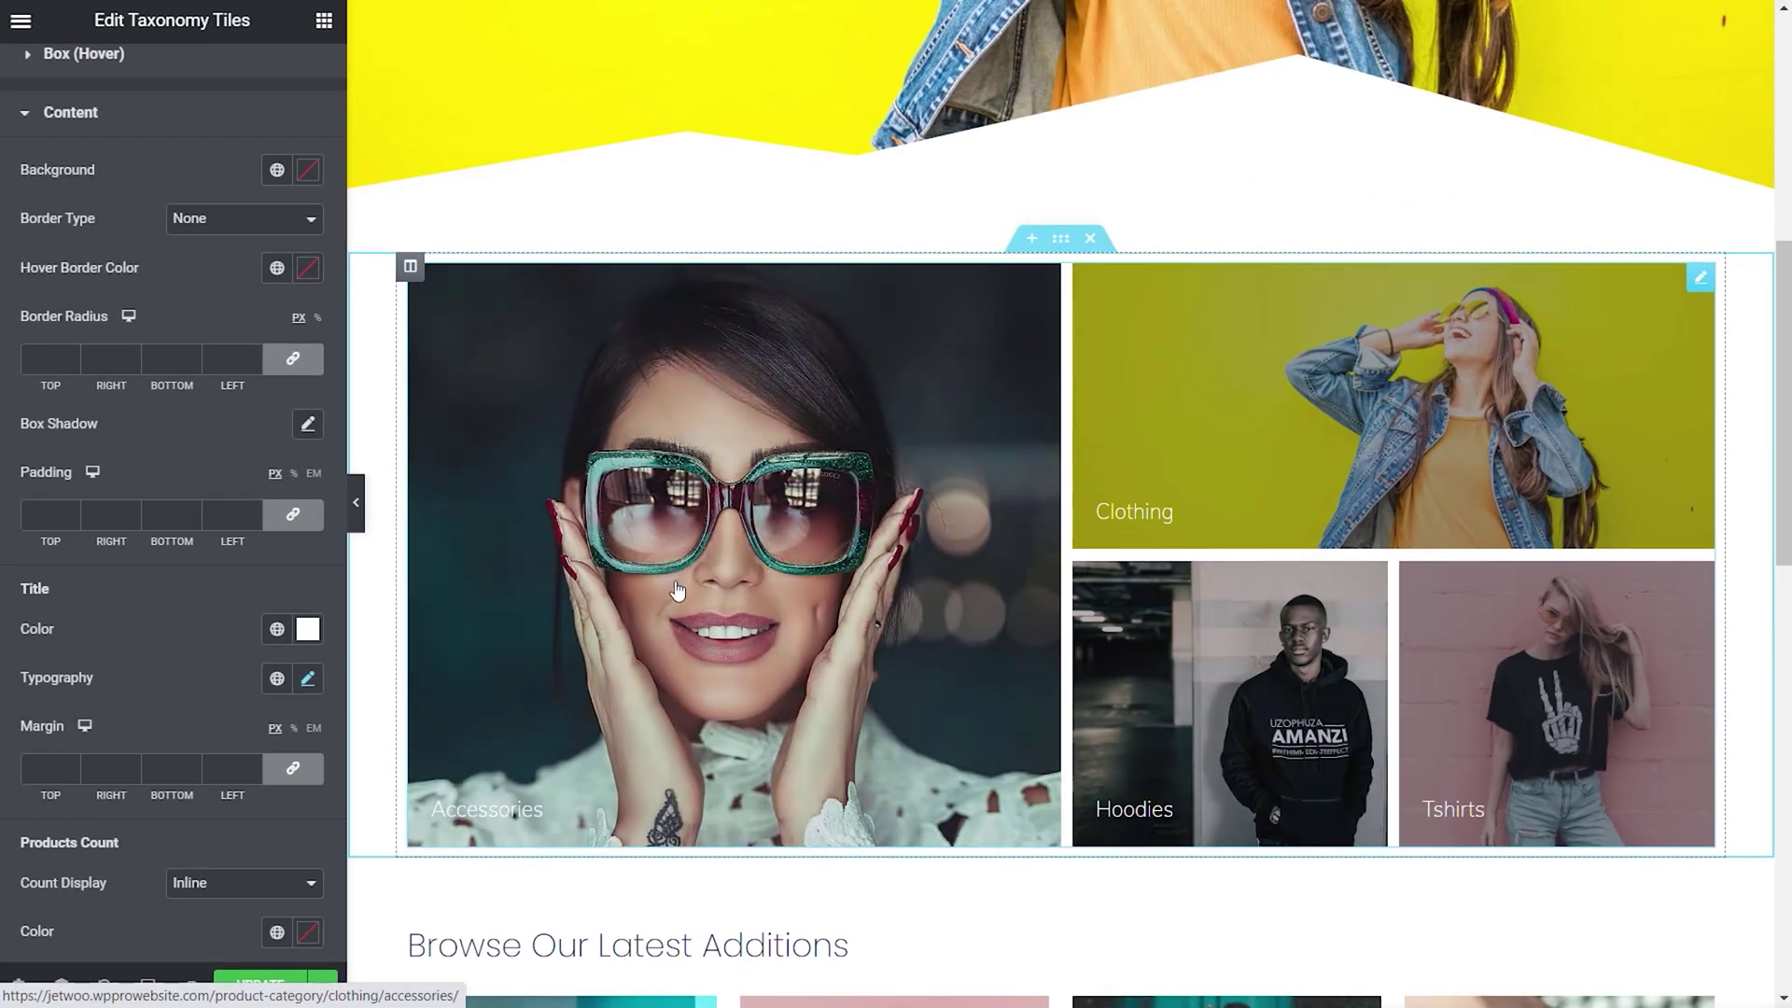
Save the home page with the styled category tiles
{"action": "scroll", "coordinate": [151, 700], "scroll_direction": "down", "scroll_amount": 3}
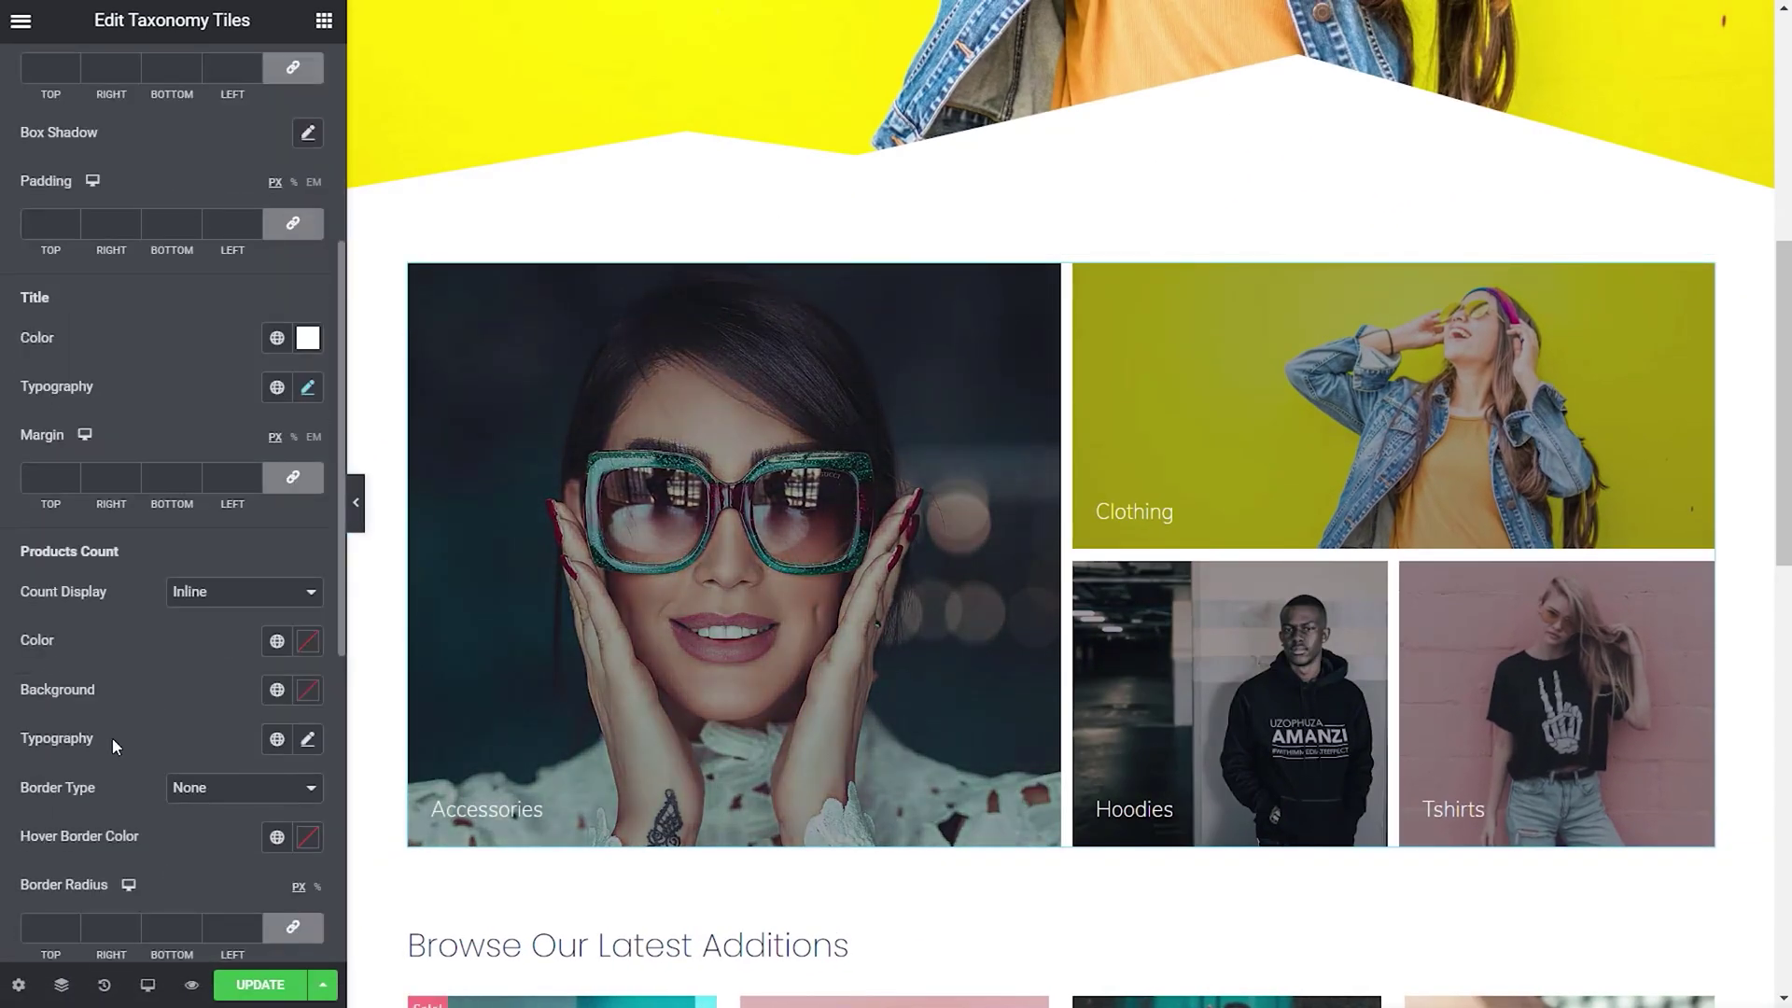
{"action": "left_click", "coordinate": [251, 986]}
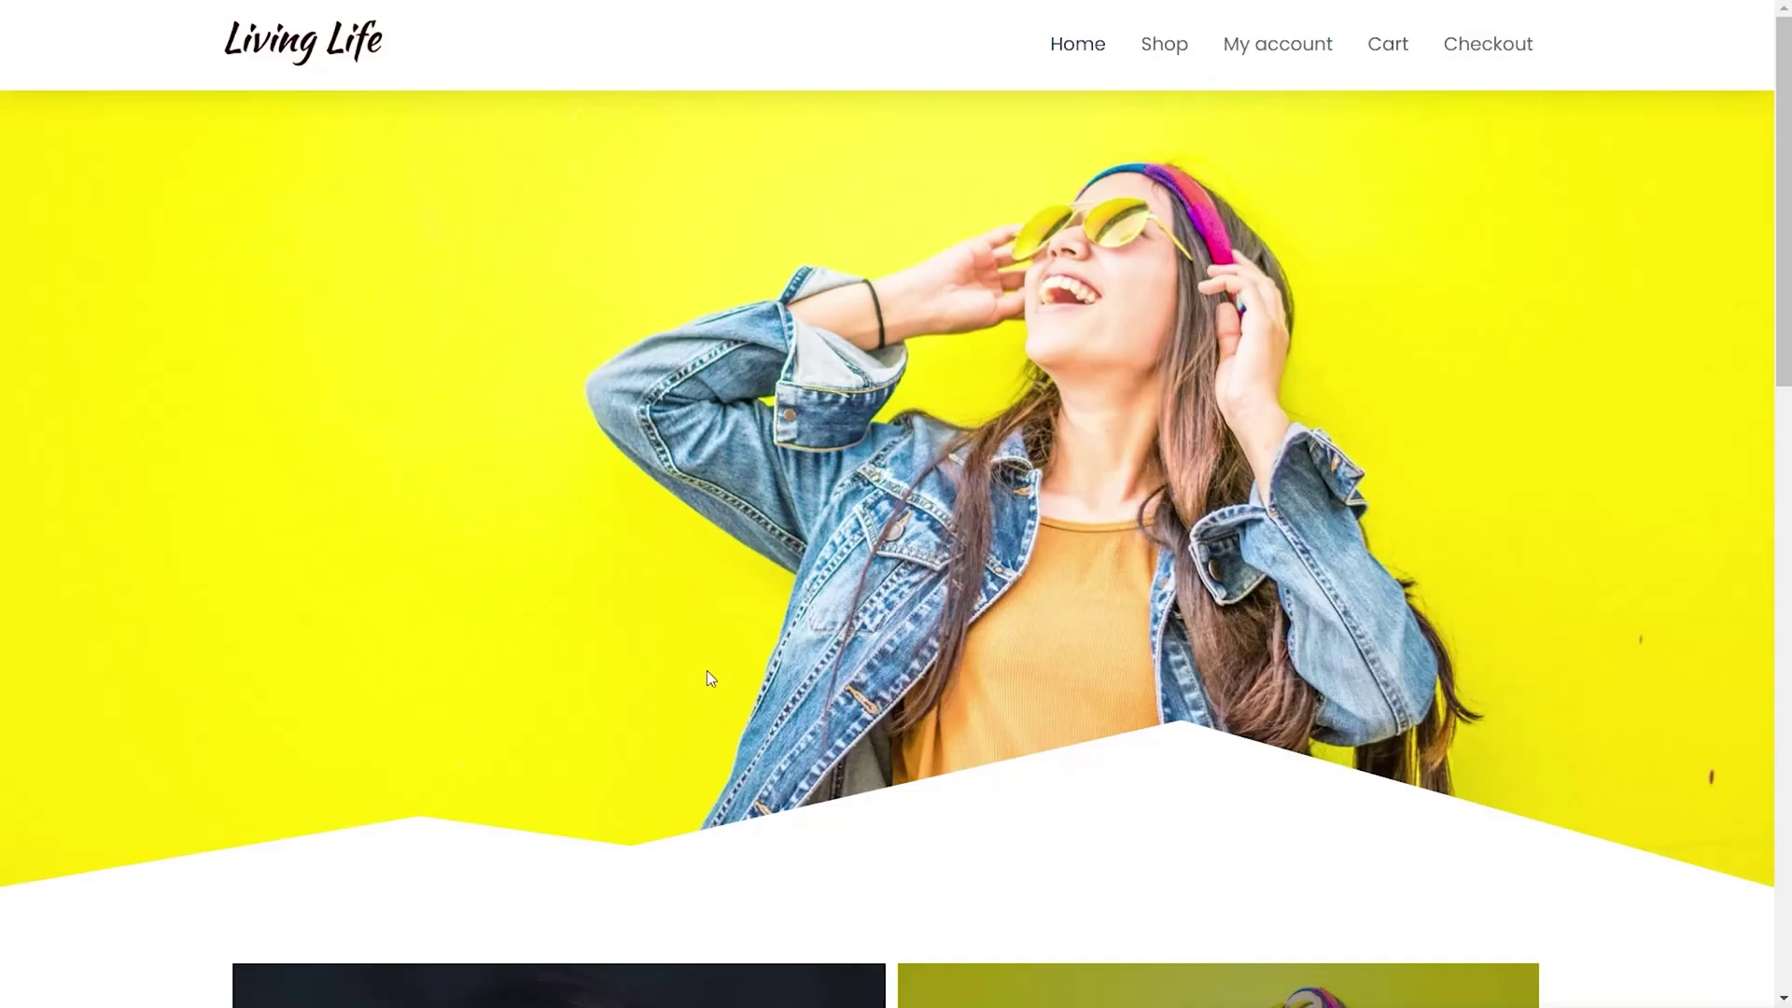
Check the category tiles on the live home page and look through the Clothing category's archive page
{"action": "scroll", "coordinate": [534, 590], "scroll_direction": "down", "scroll_amount": 8}
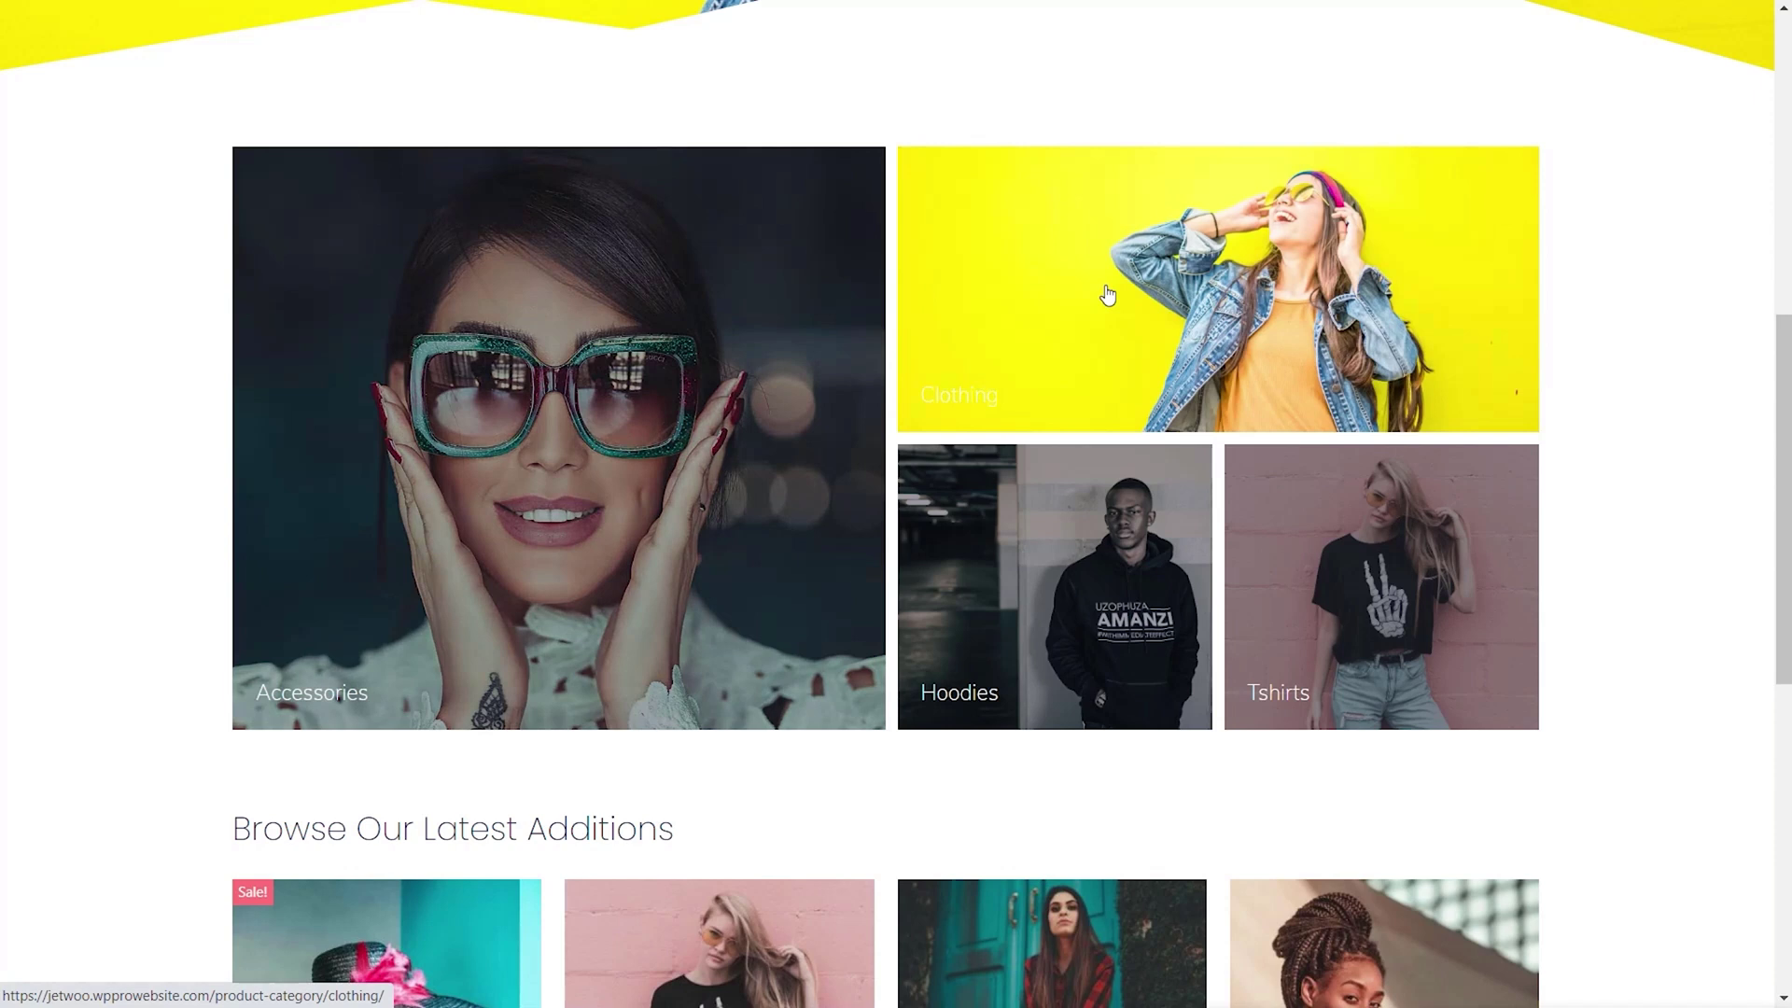
{"action": "left_click", "coordinate": [1108, 296]}
{"action": "scroll", "coordinate": [166, 585], "scroll_direction": "down", "scroll_amount": 3}
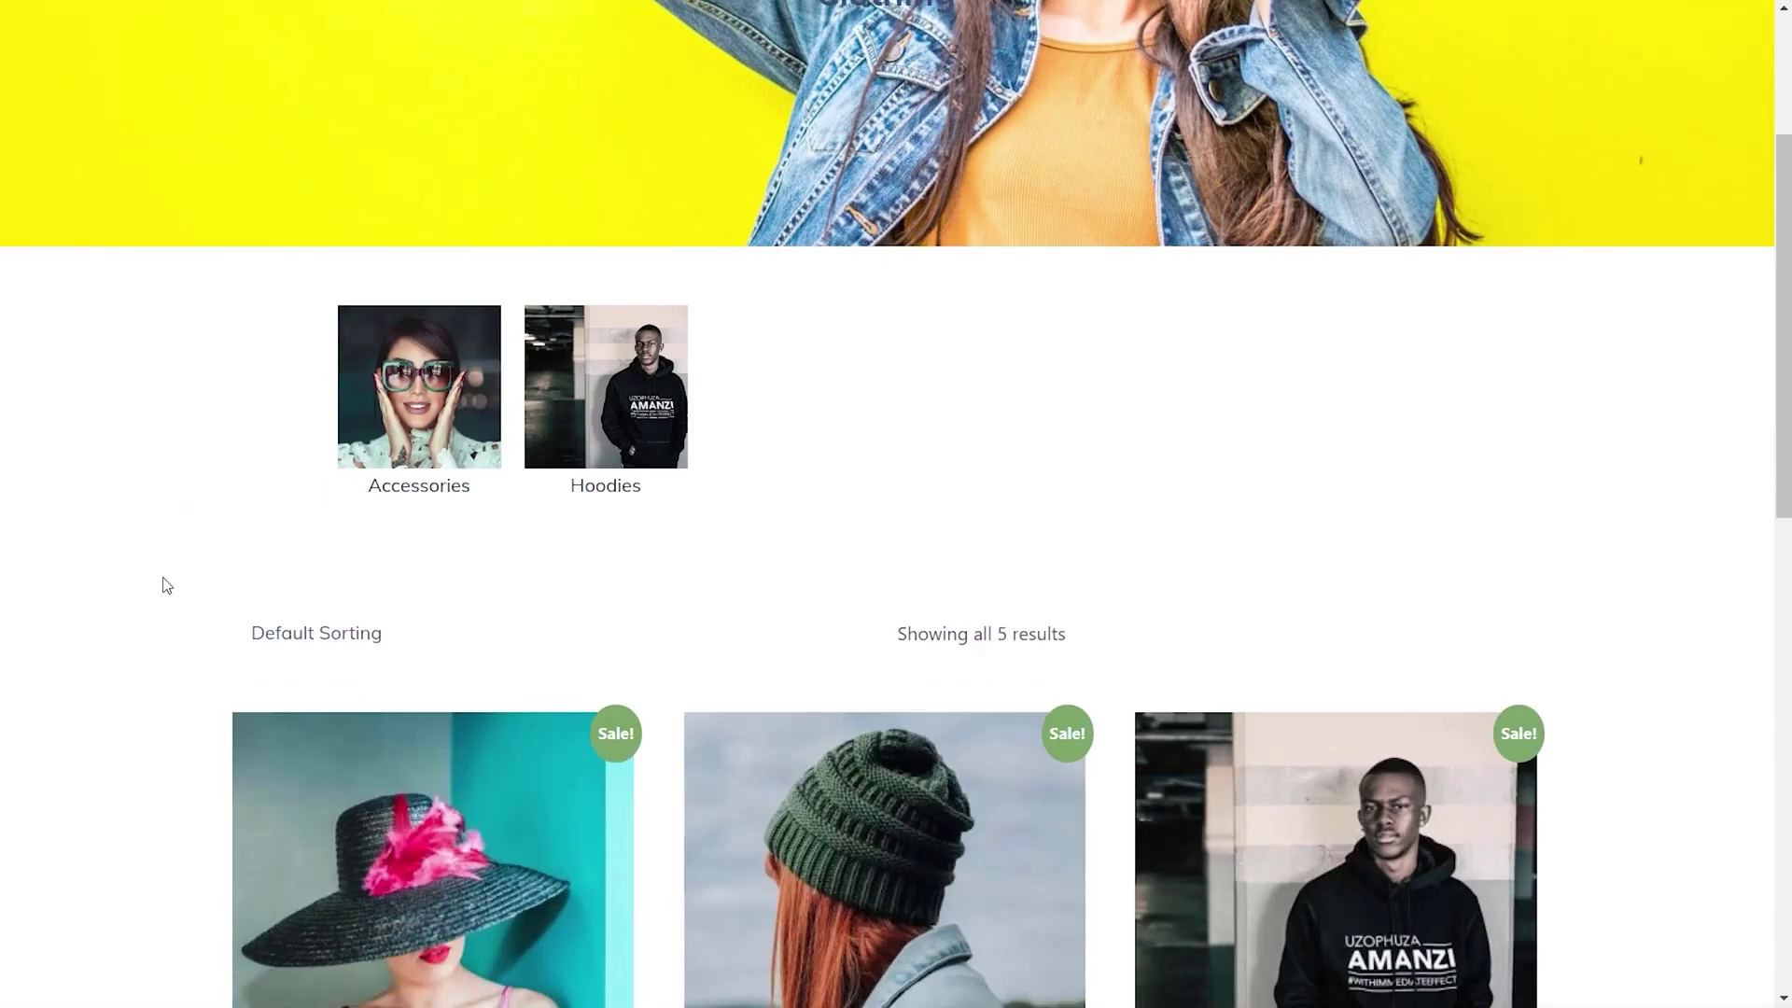
{"action": "scroll", "coordinate": [166, 585], "scroll_direction": "down", "scroll_amount": 5}
{"action": "scroll", "coordinate": [92, 573], "scroll_direction": "up", "scroll_amount": 3}
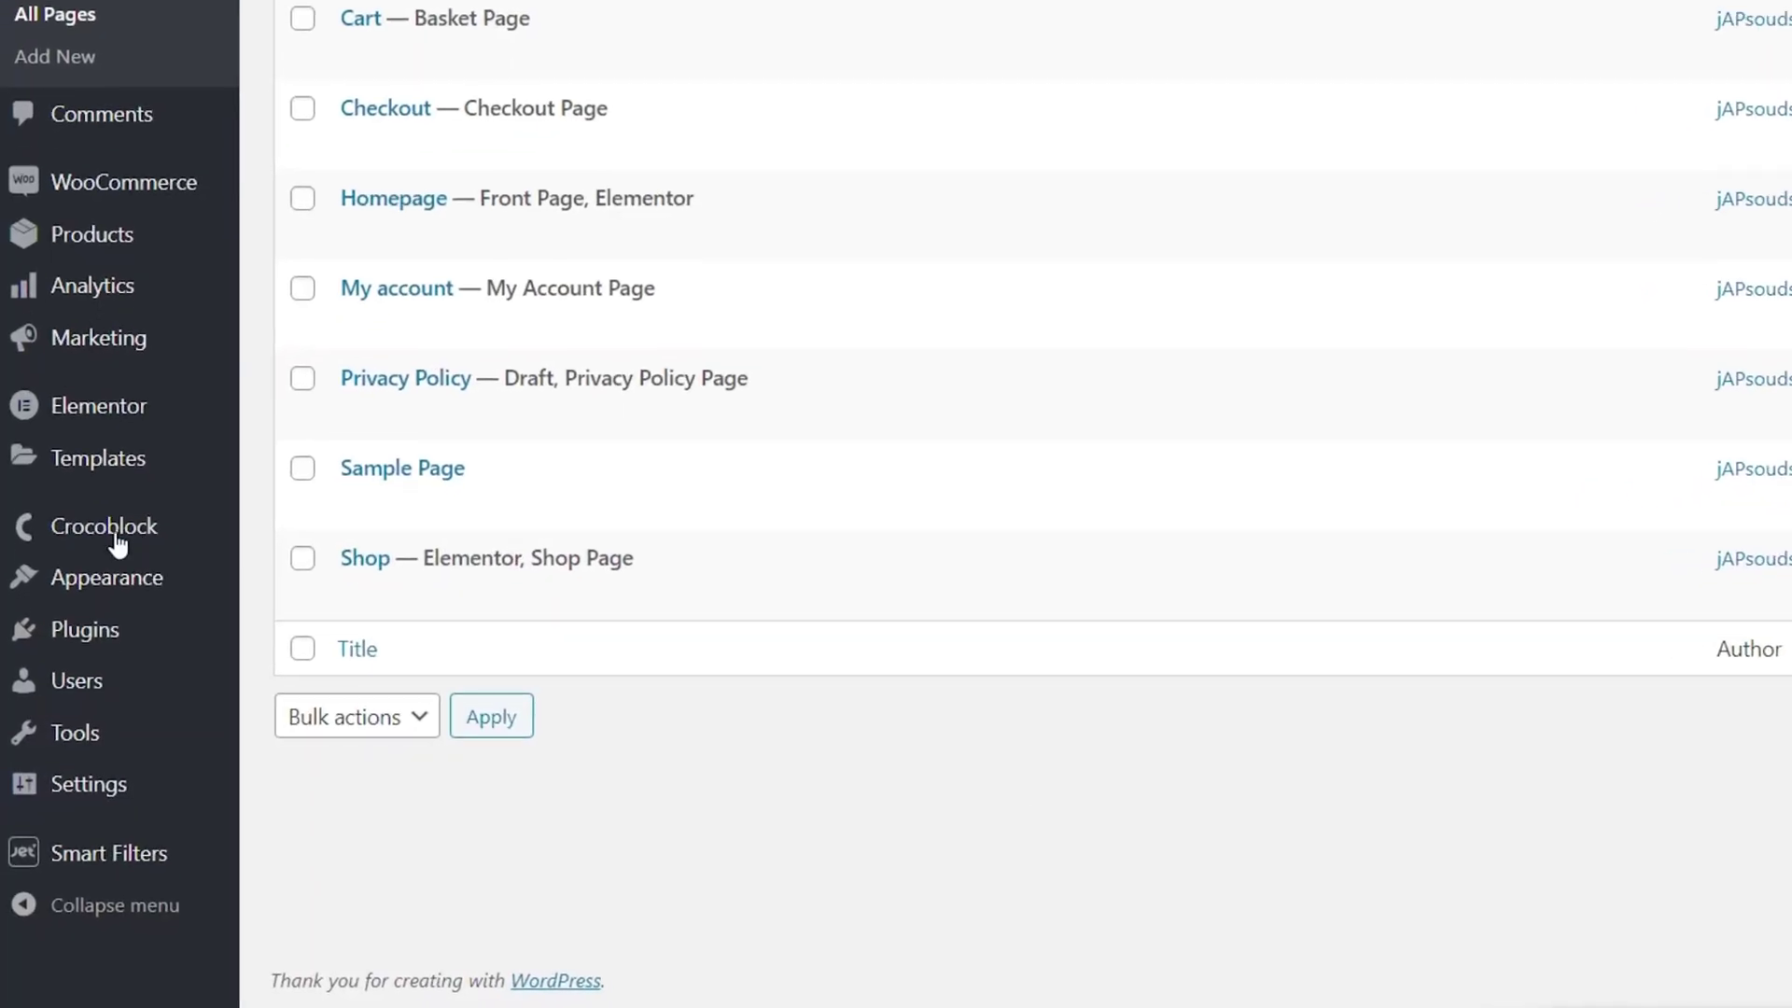
Open the Default Shop Template from Crocoblock's Woo Page Builder templates for editing in Elementor
{"action": "mouse_move", "coordinate": [114, 540]}
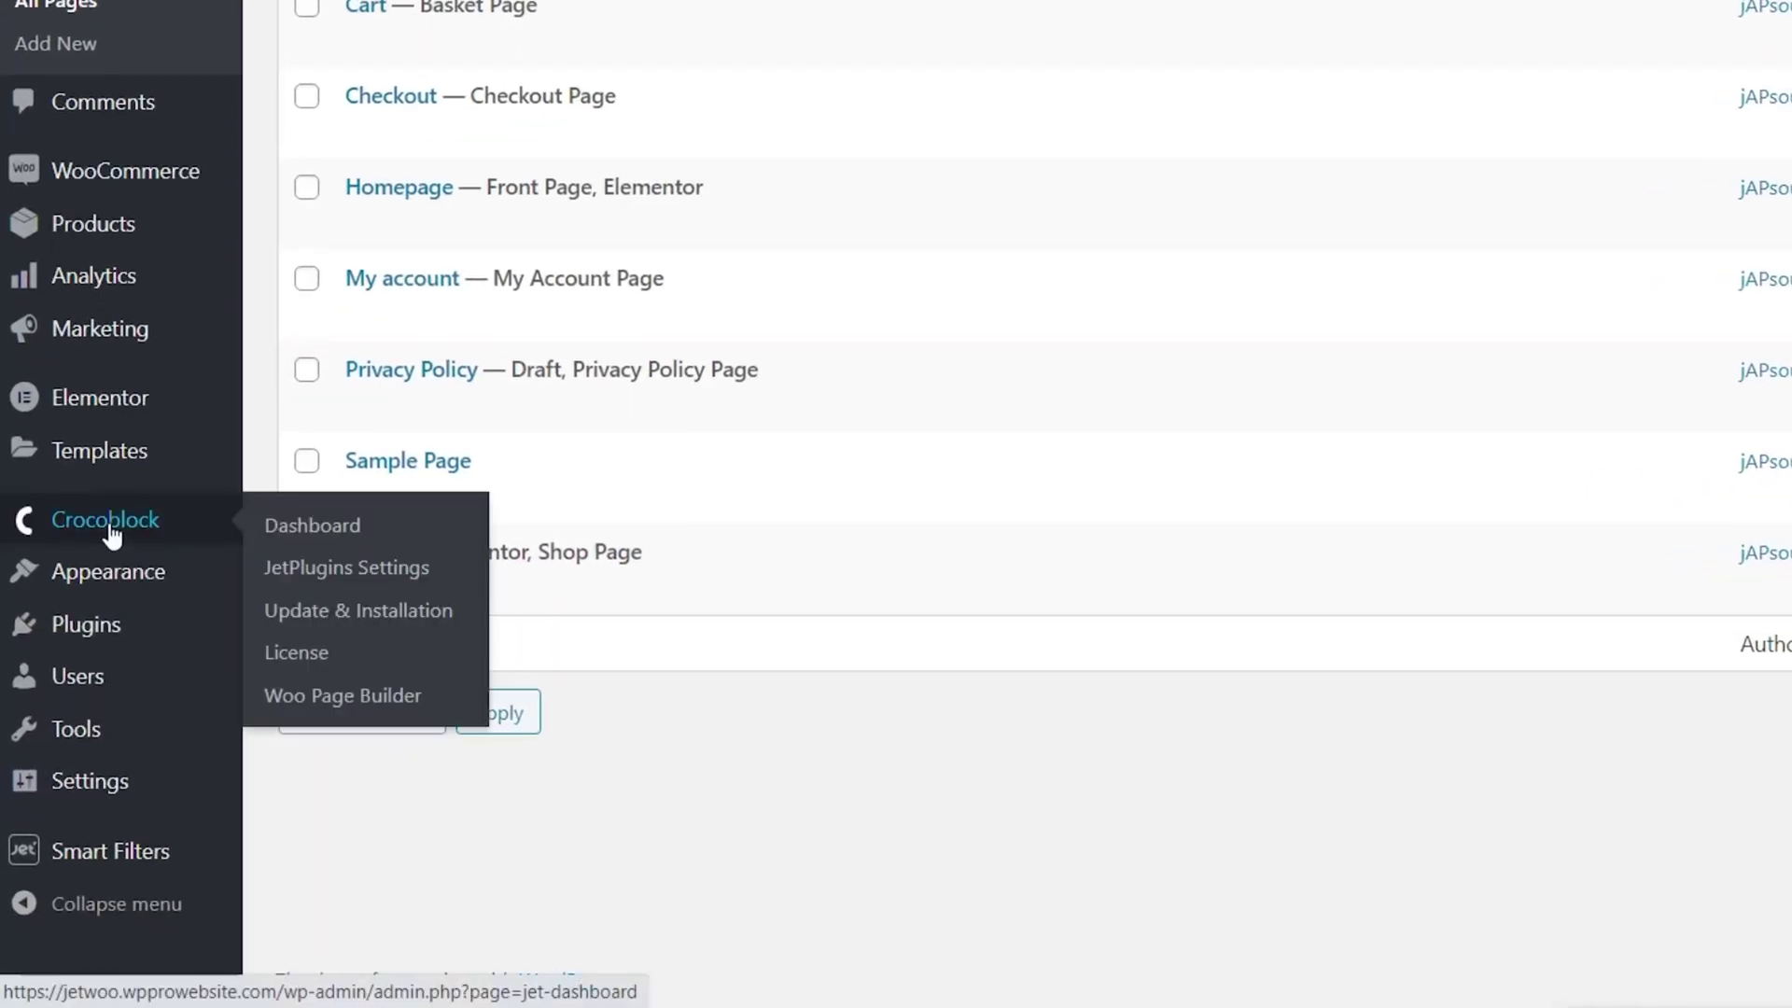
{"action": "left_click", "coordinate": [352, 698]}
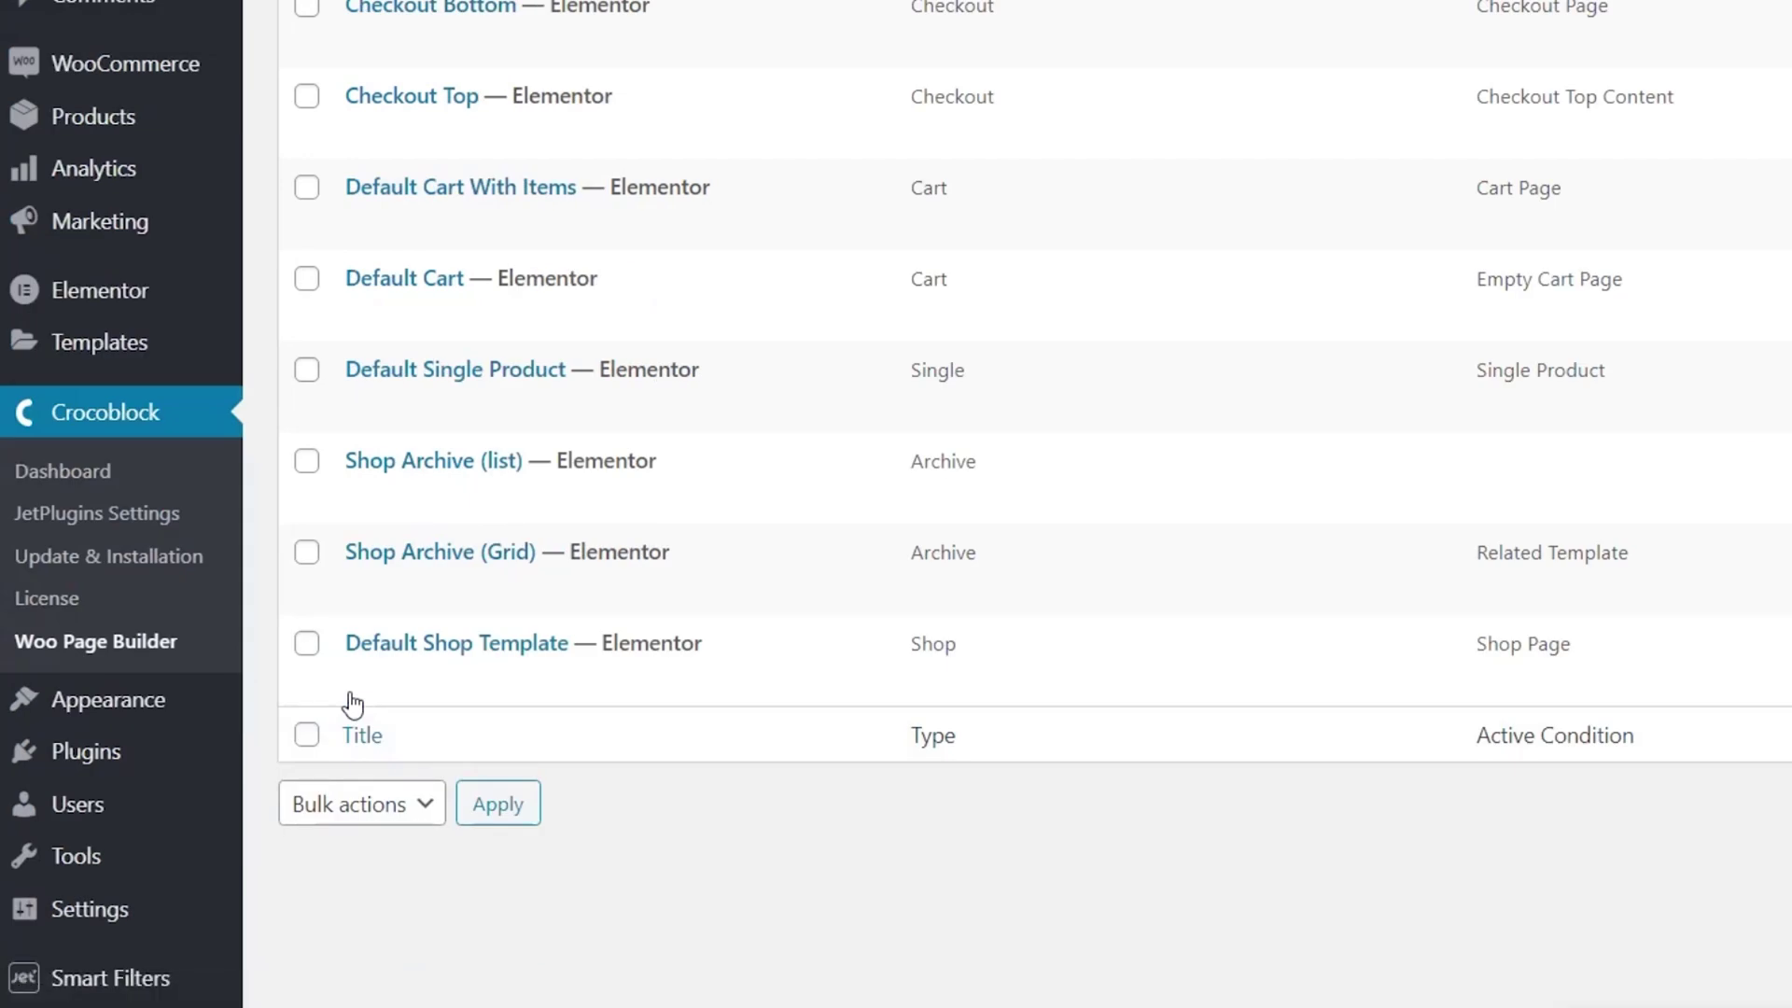
{"action": "mouse_move", "coordinate": [419, 705]}
{"action": "left_click", "coordinate": [672, 684]}
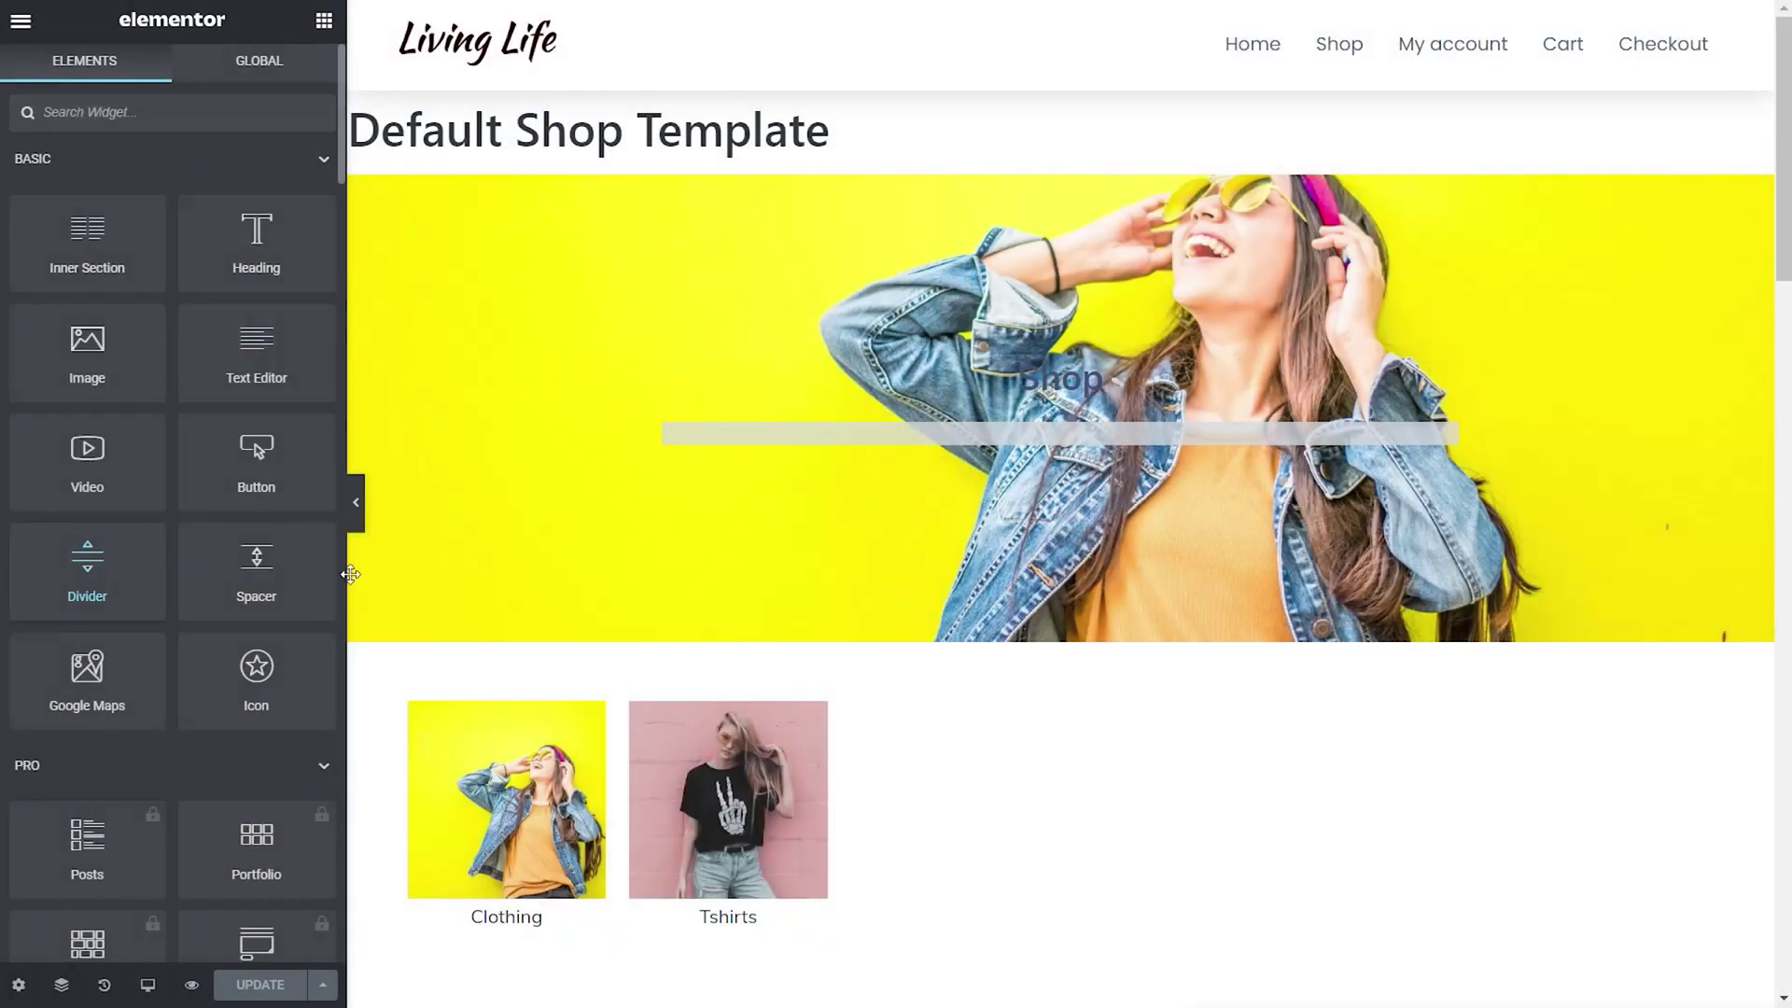
Delete the Categories Grid widget below the banner of the shop template
{"action": "left_click", "coordinate": [1700, 706]}
{"action": "right_click", "coordinate": [1701, 711]}
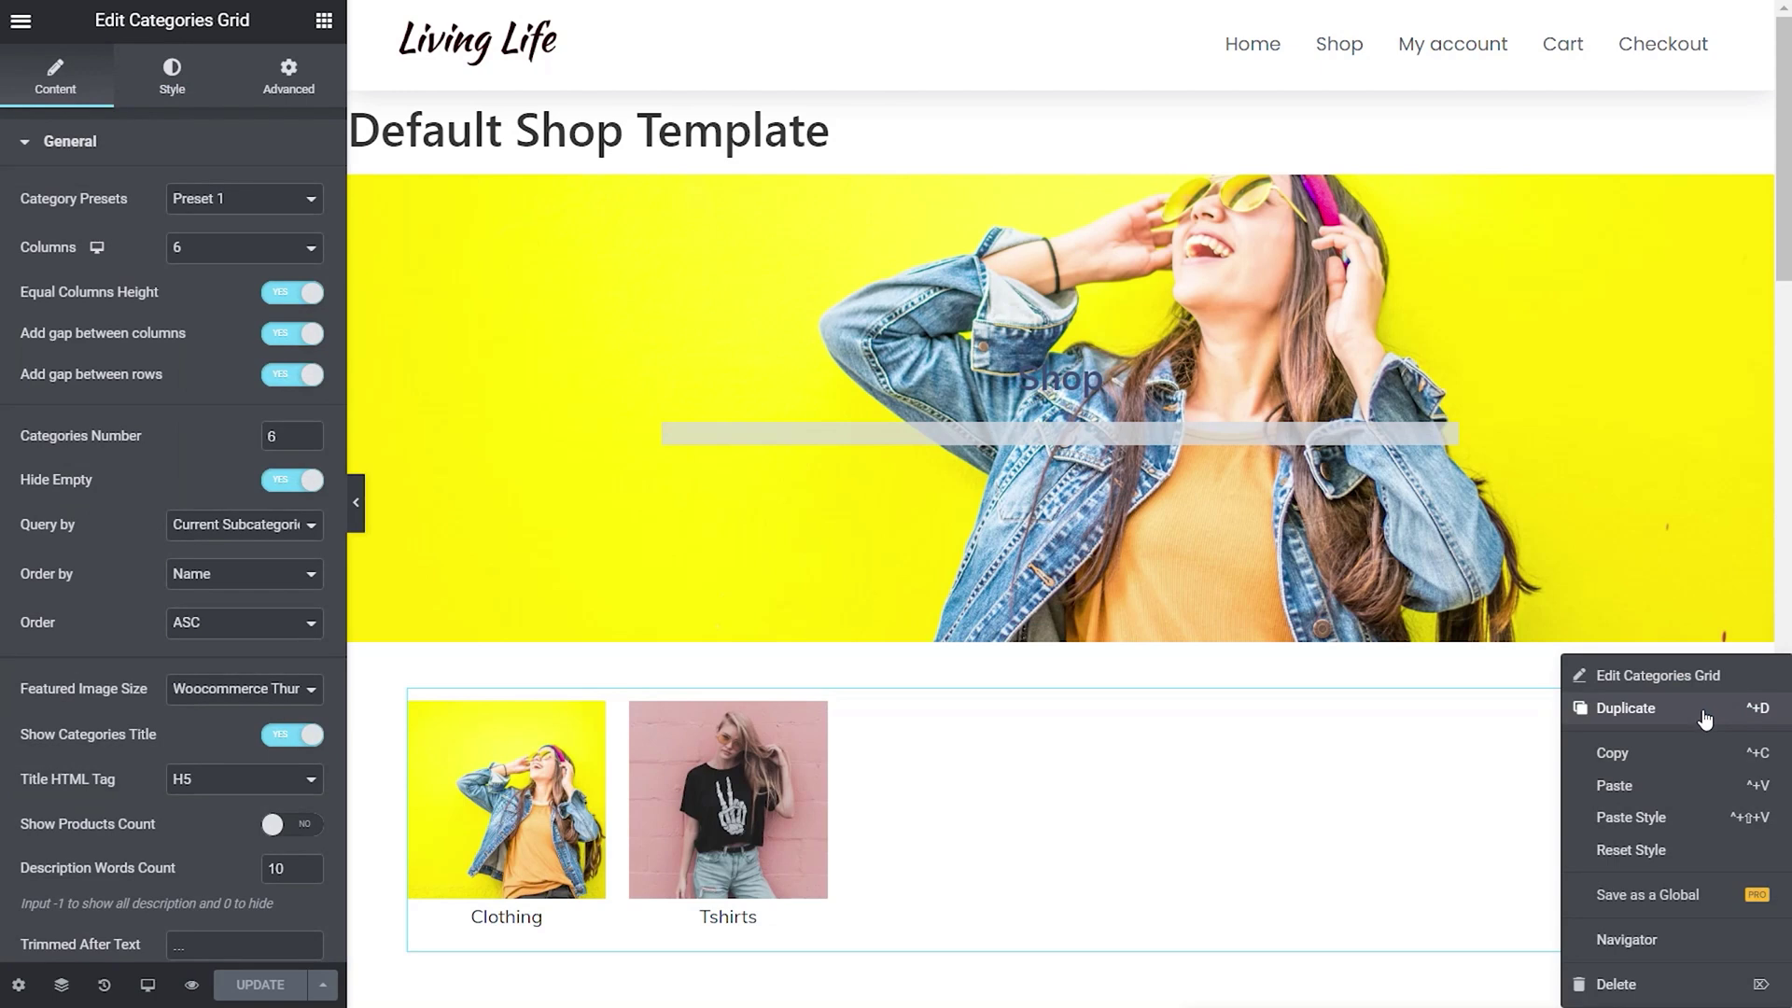
{"action": "left_click", "coordinate": [1643, 986]}
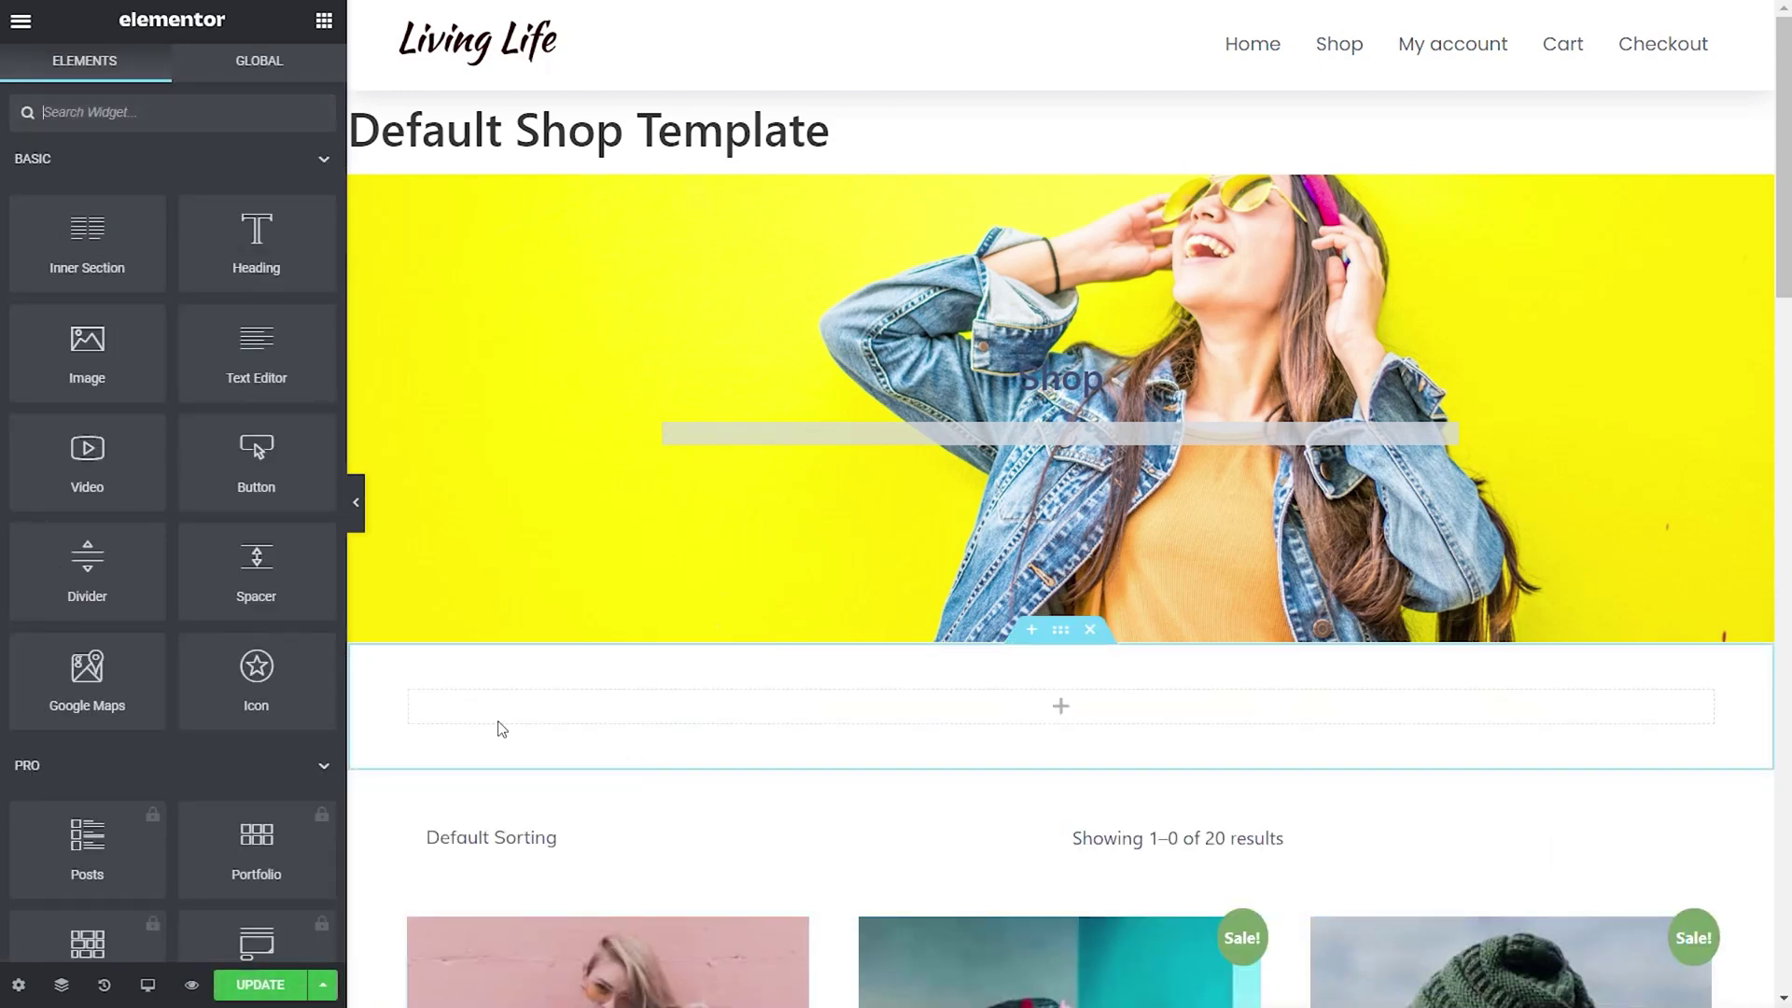
Add a JetWooBuilder Categories Grid widget to the empty section below the shop template's banner
{"action": "scroll", "coordinate": [171, 684], "scroll_direction": "down", "scroll_amount": 6}
{"action": "scroll", "coordinate": [171, 692], "scroll_direction": "down", "scroll_amount": 15}
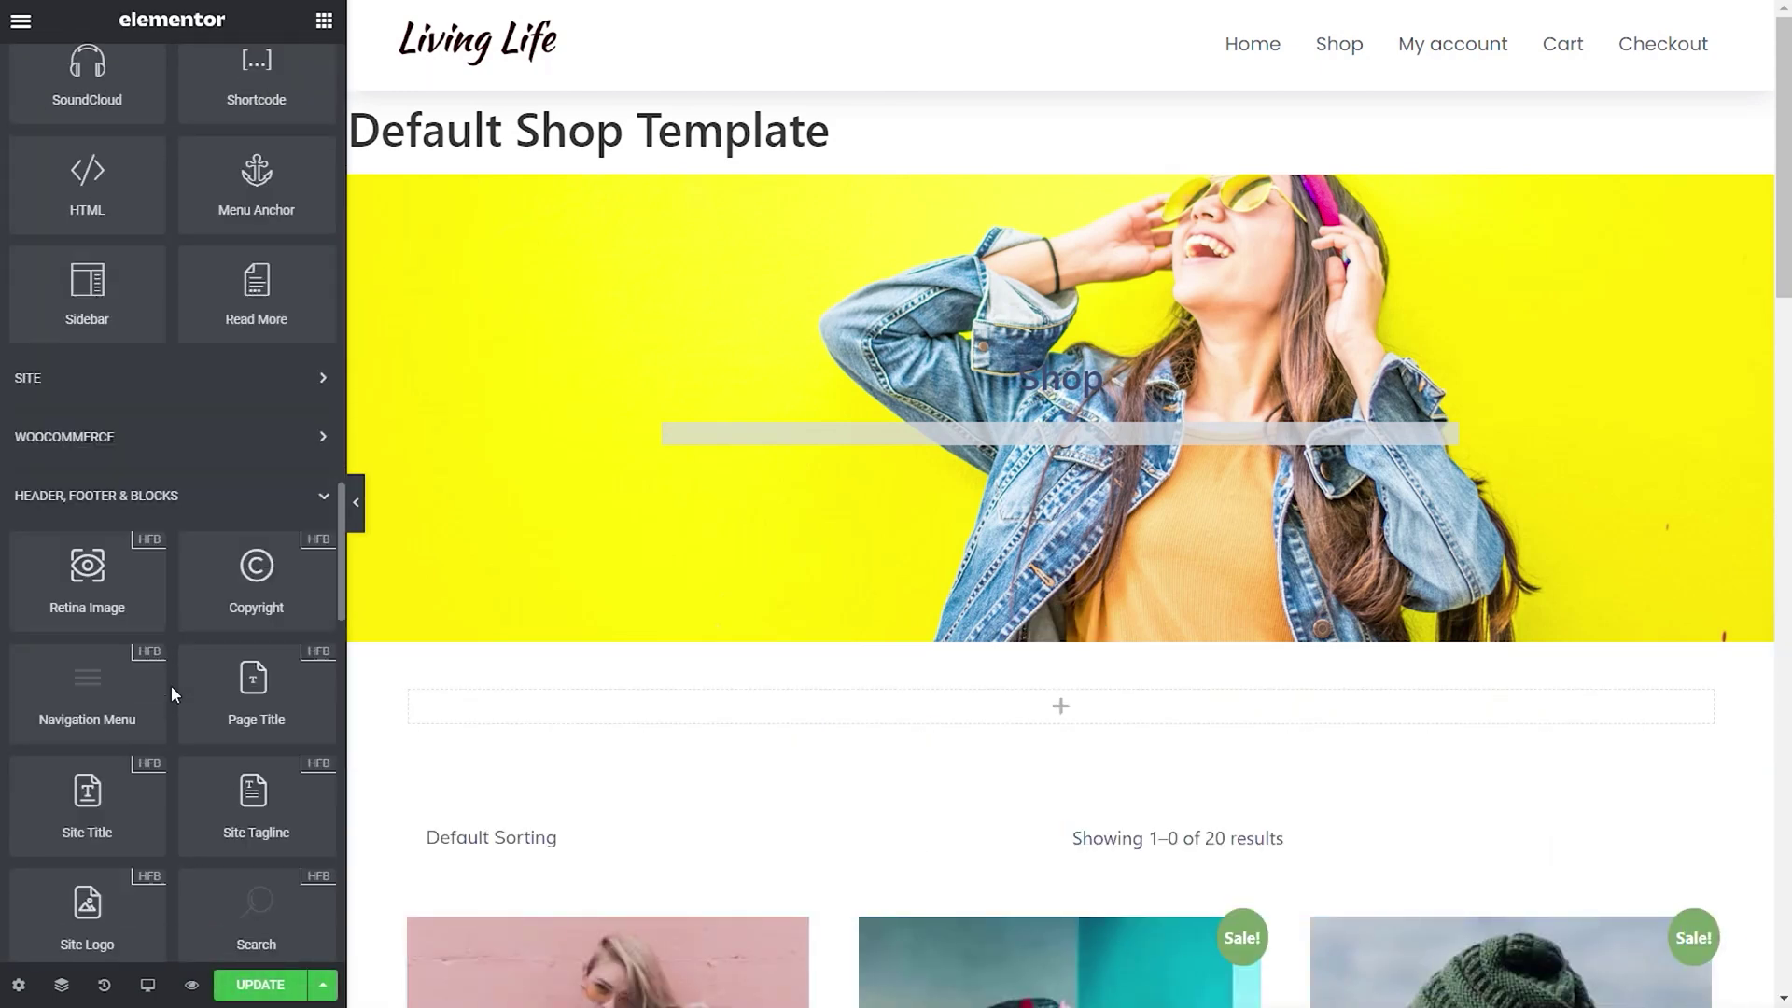
{"action": "scroll", "coordinate": [171, 687], "scroll_direction": "down", "scroll_amount": 5}
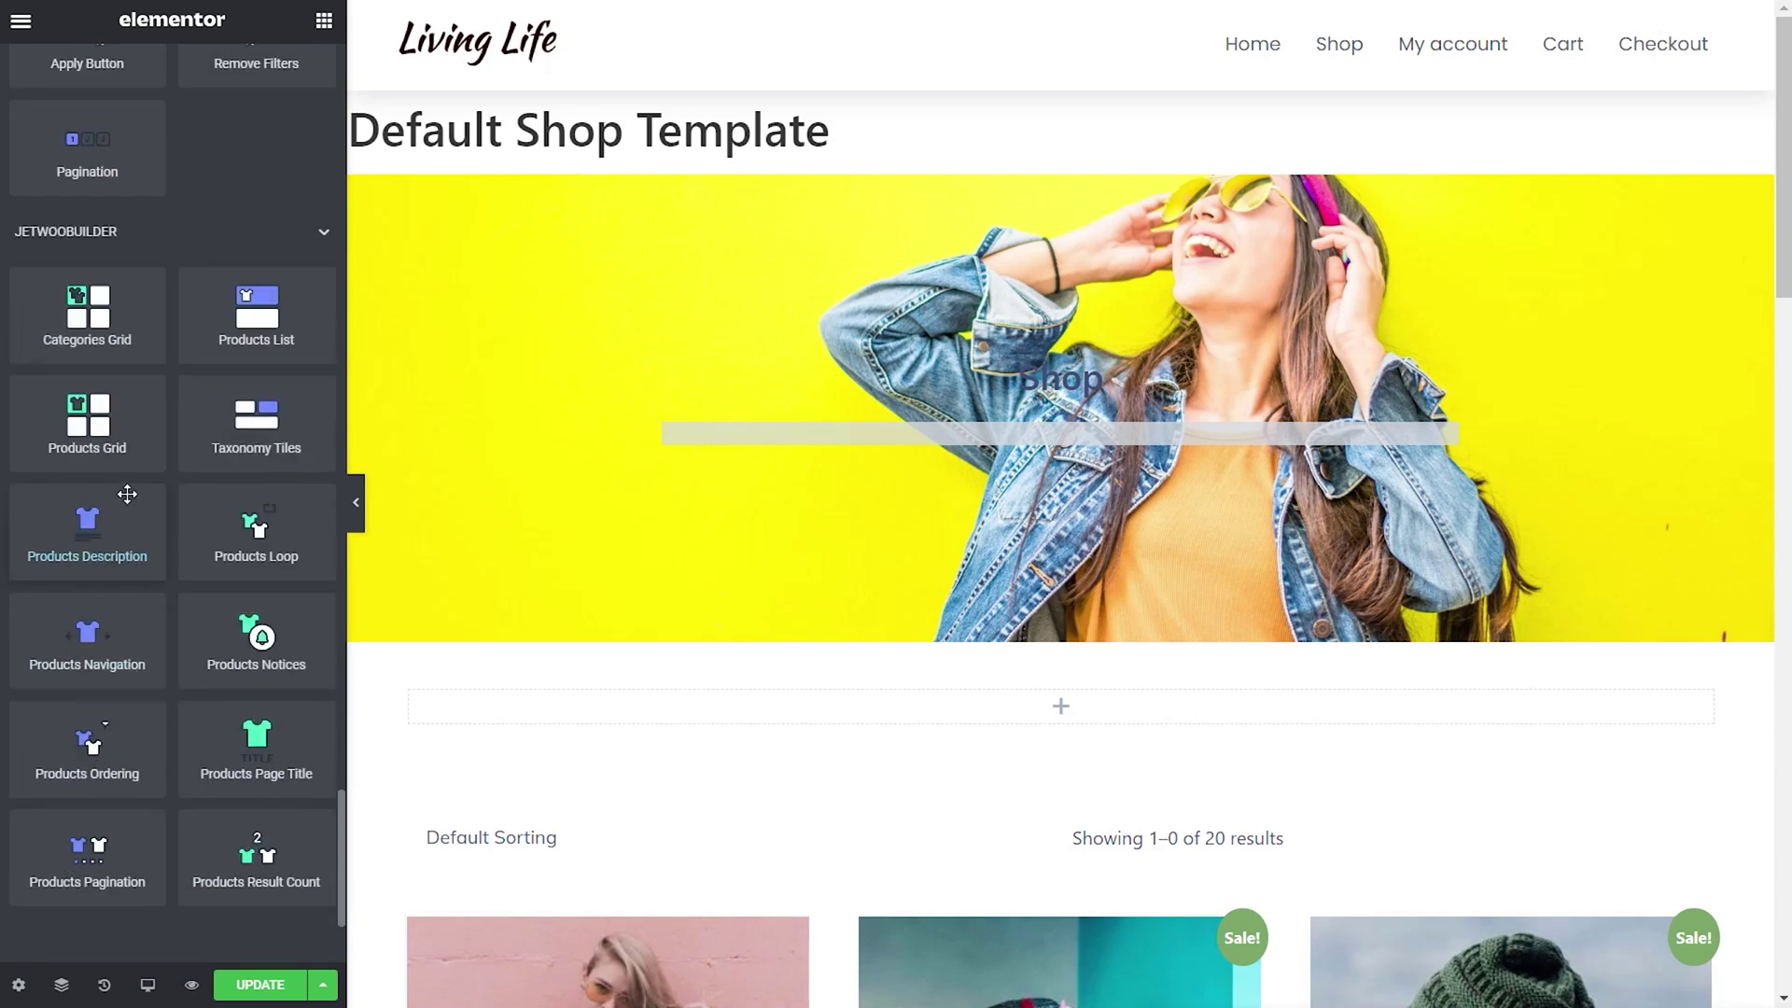
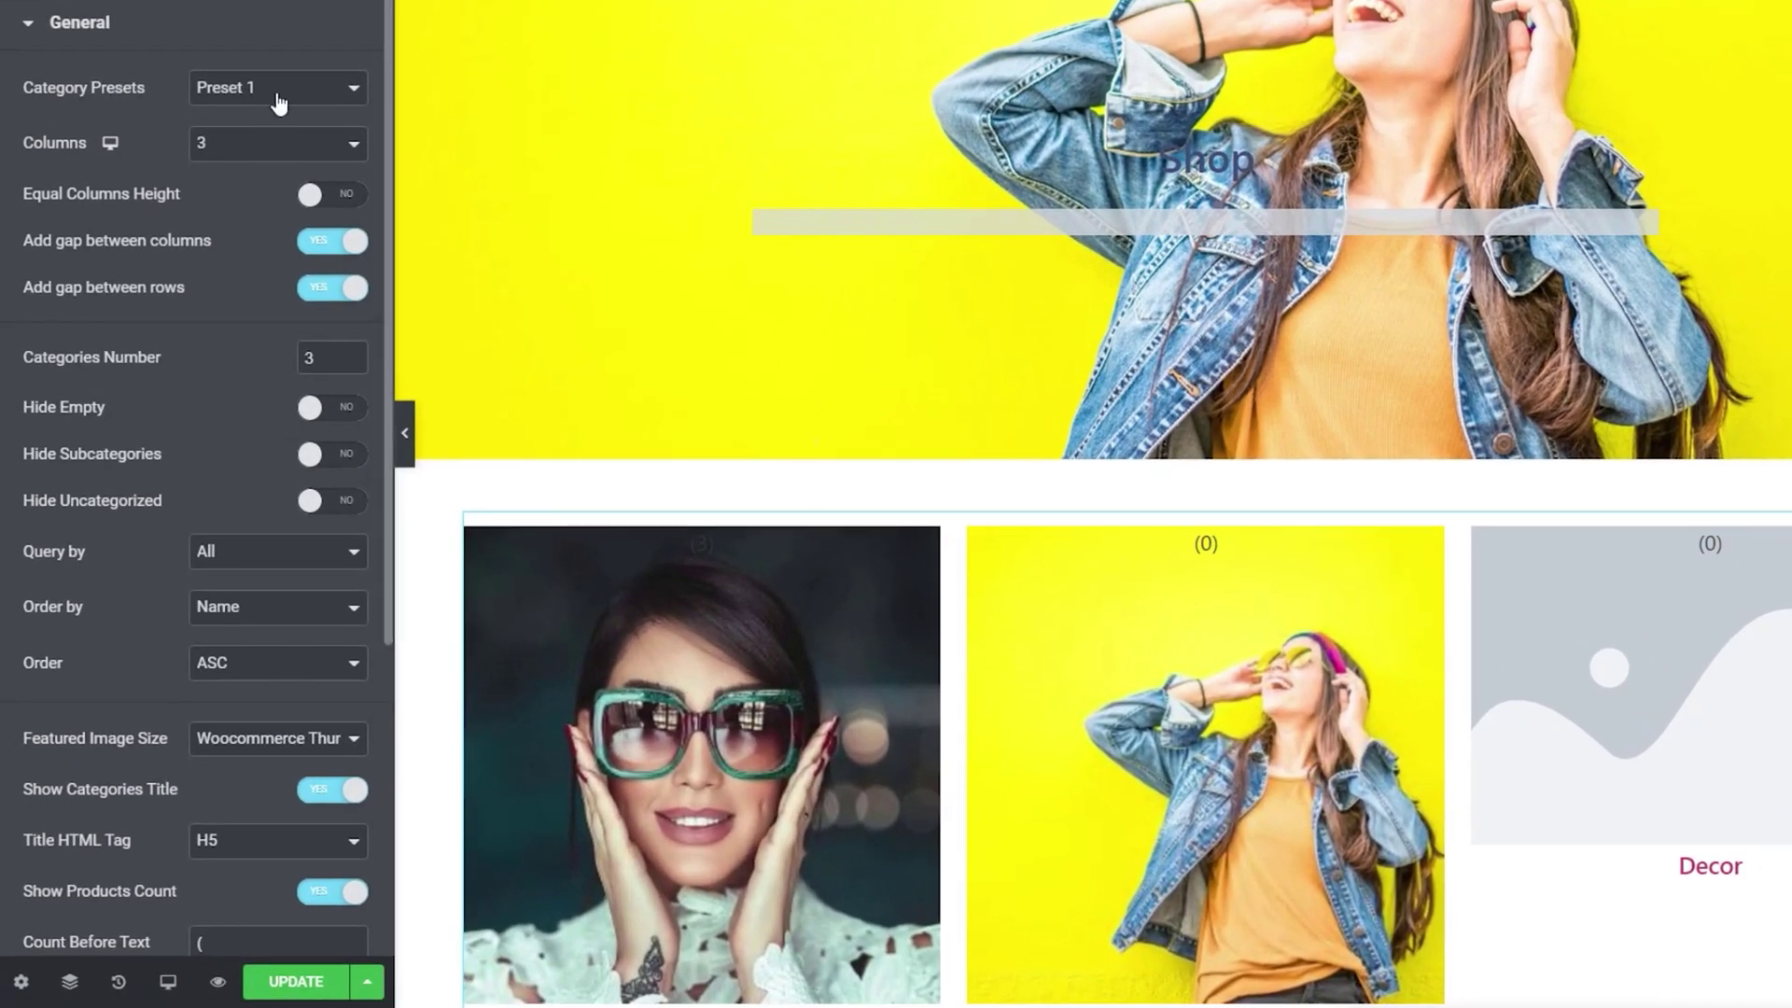
Look over the Categories Grid's category presets and turn on Equal Columns Height
{"action": "left_click", "coordinate": [260, 93]}
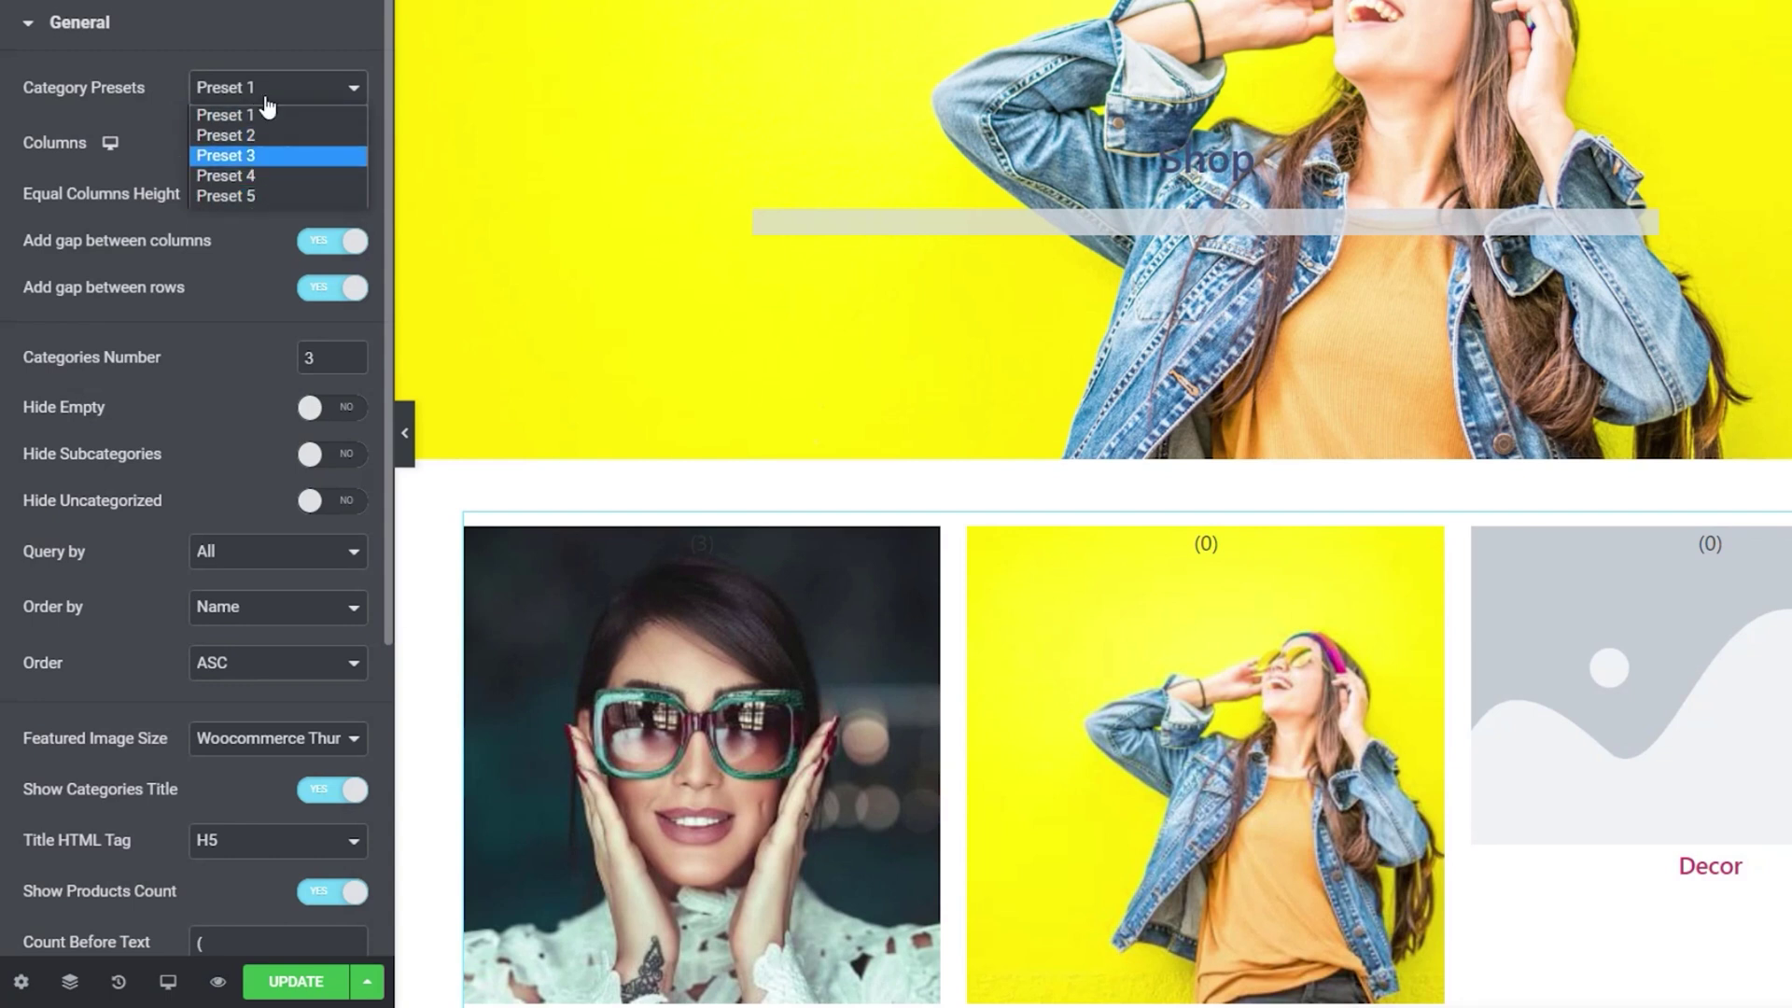
{"action": "left_click", "coordinate": [133, 95]}
{"action": "scroll", "coordinate": [419, 625], "scroll_direction": "down", "scroll_amount": 1}
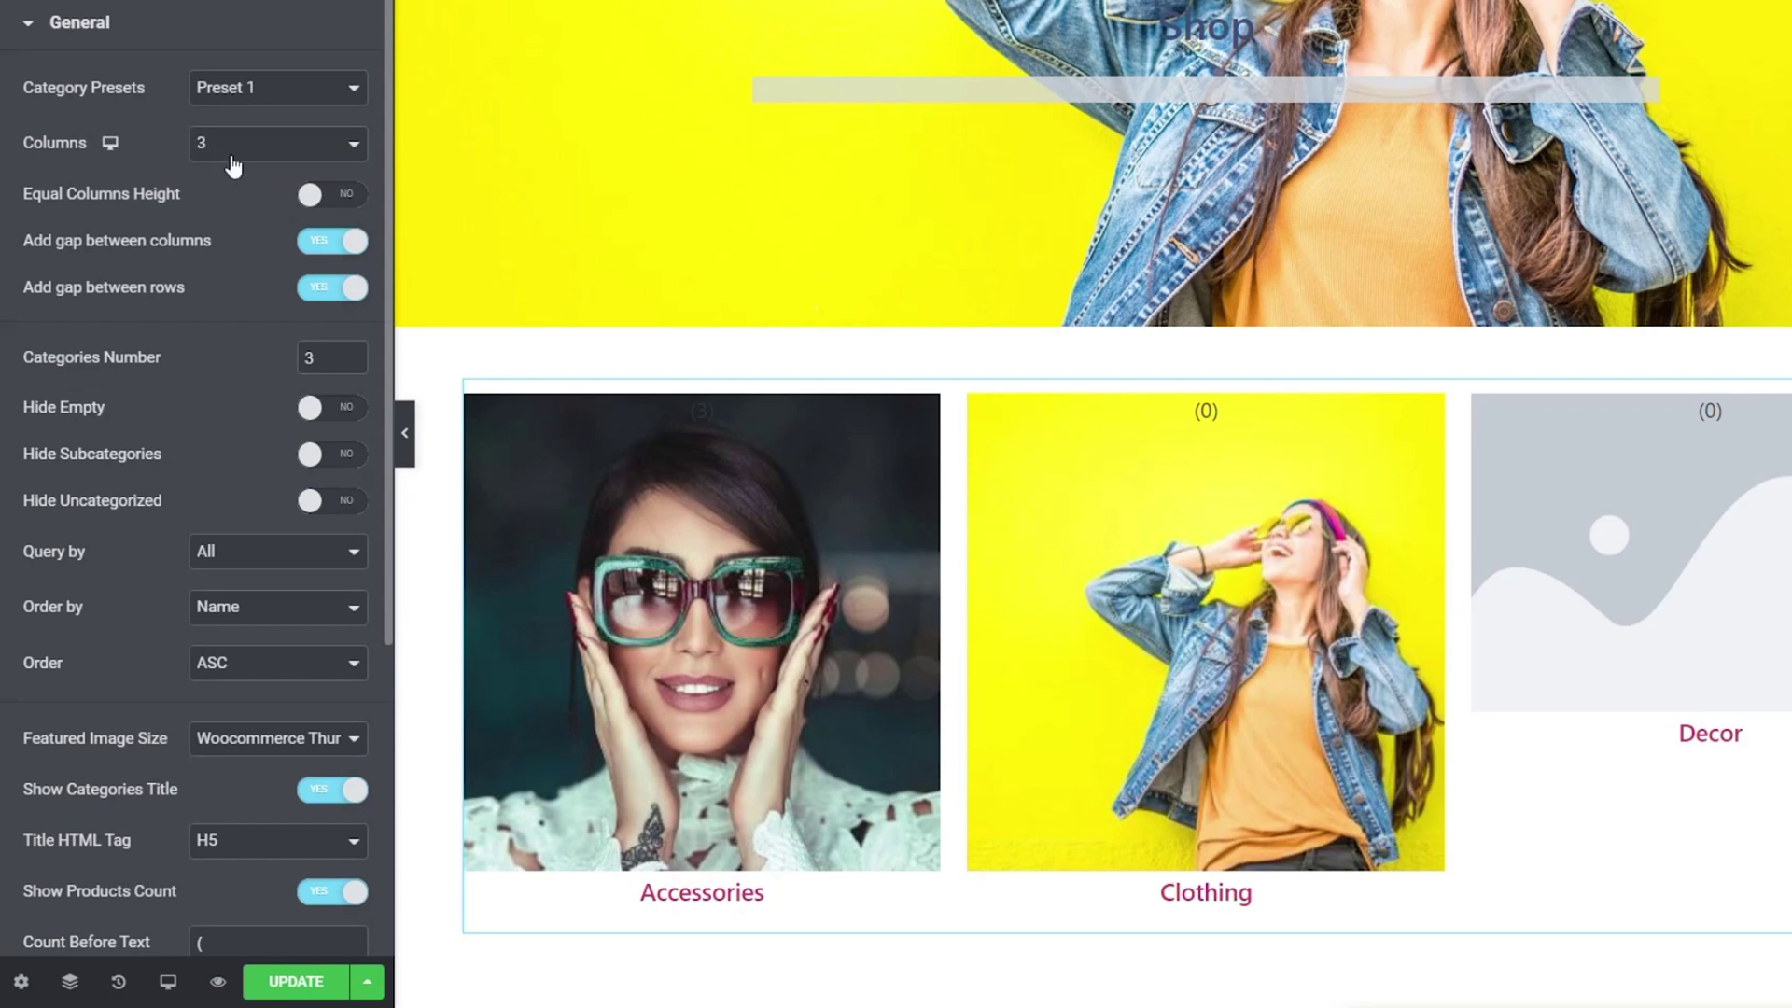
{"action": "left_click", "coordinate": [338, 194]}
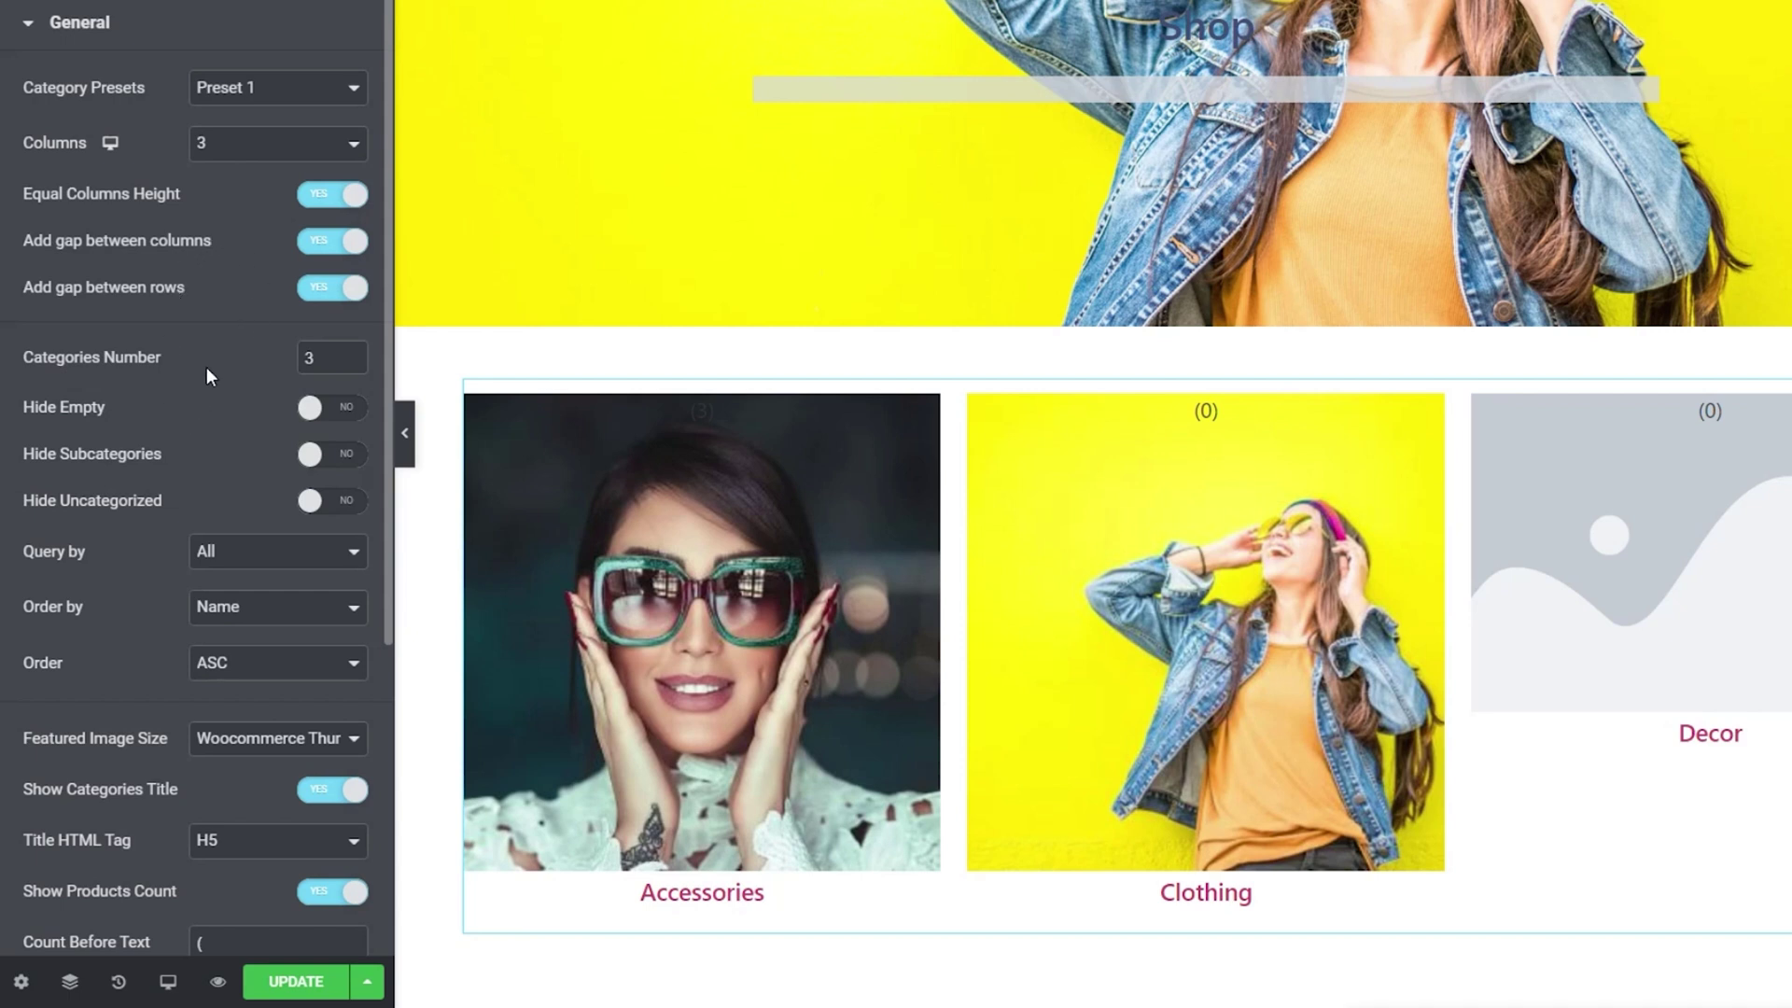
Try hiding empty categories, subcategories and the uncategorized category in the Categories Grid
{"action": "left_click", "coordinate": [356, 409]}
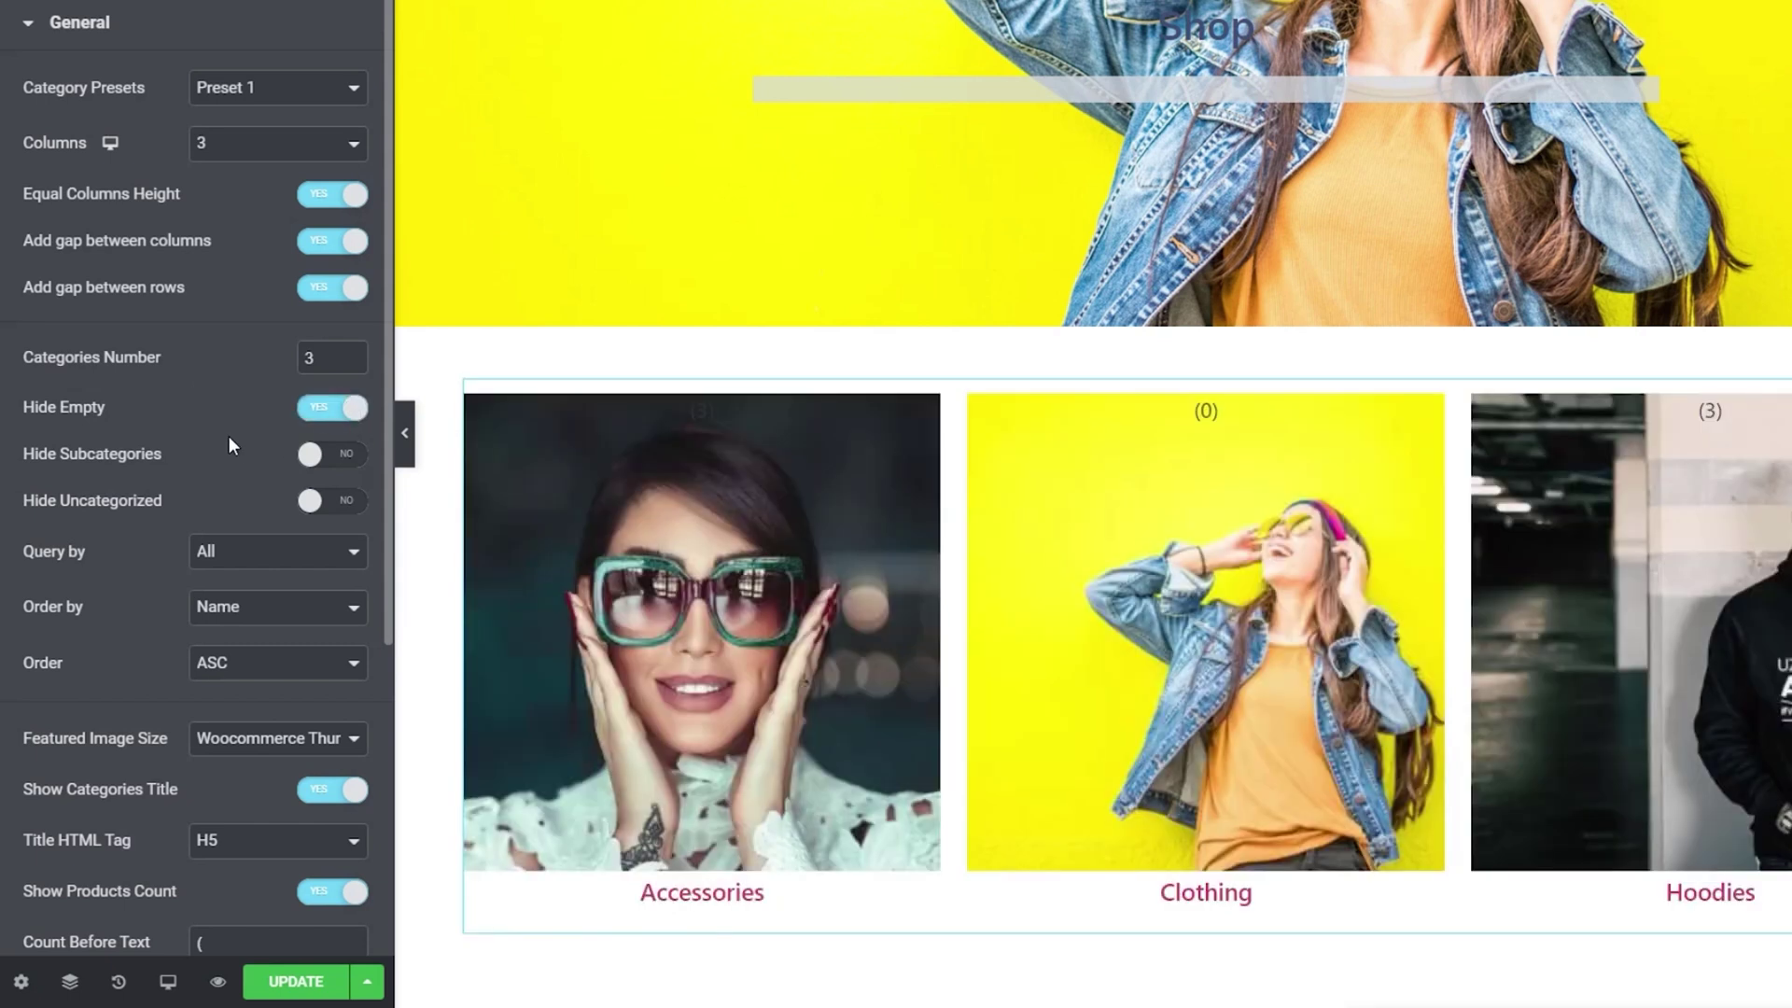
{"action": "left_click", "coordinate": [349, 462]}
{"action": "left_click", "coordinate": [347, 504]}
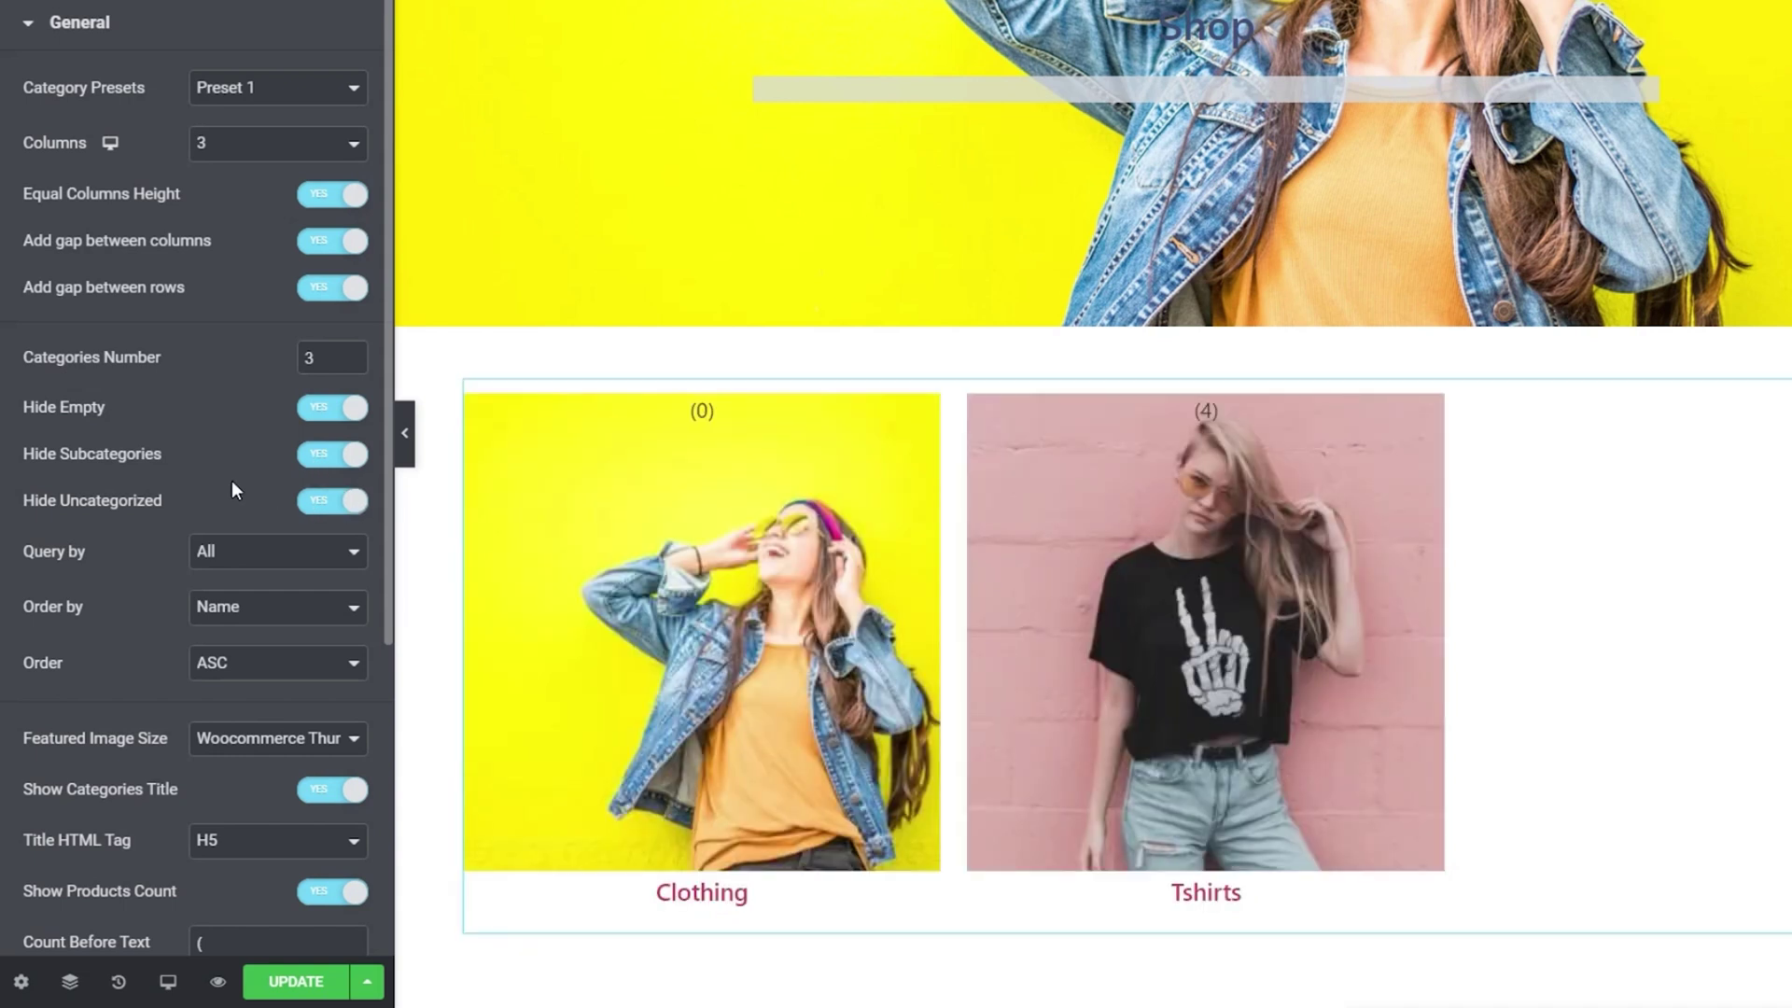
Try querying the grid's categories by Parent Category, by Categories IDs and by Current Subcategories
{"action": "scroll", "coordinate": [200, 435], "scroll_direction": "down", "scroll_amount": 2}
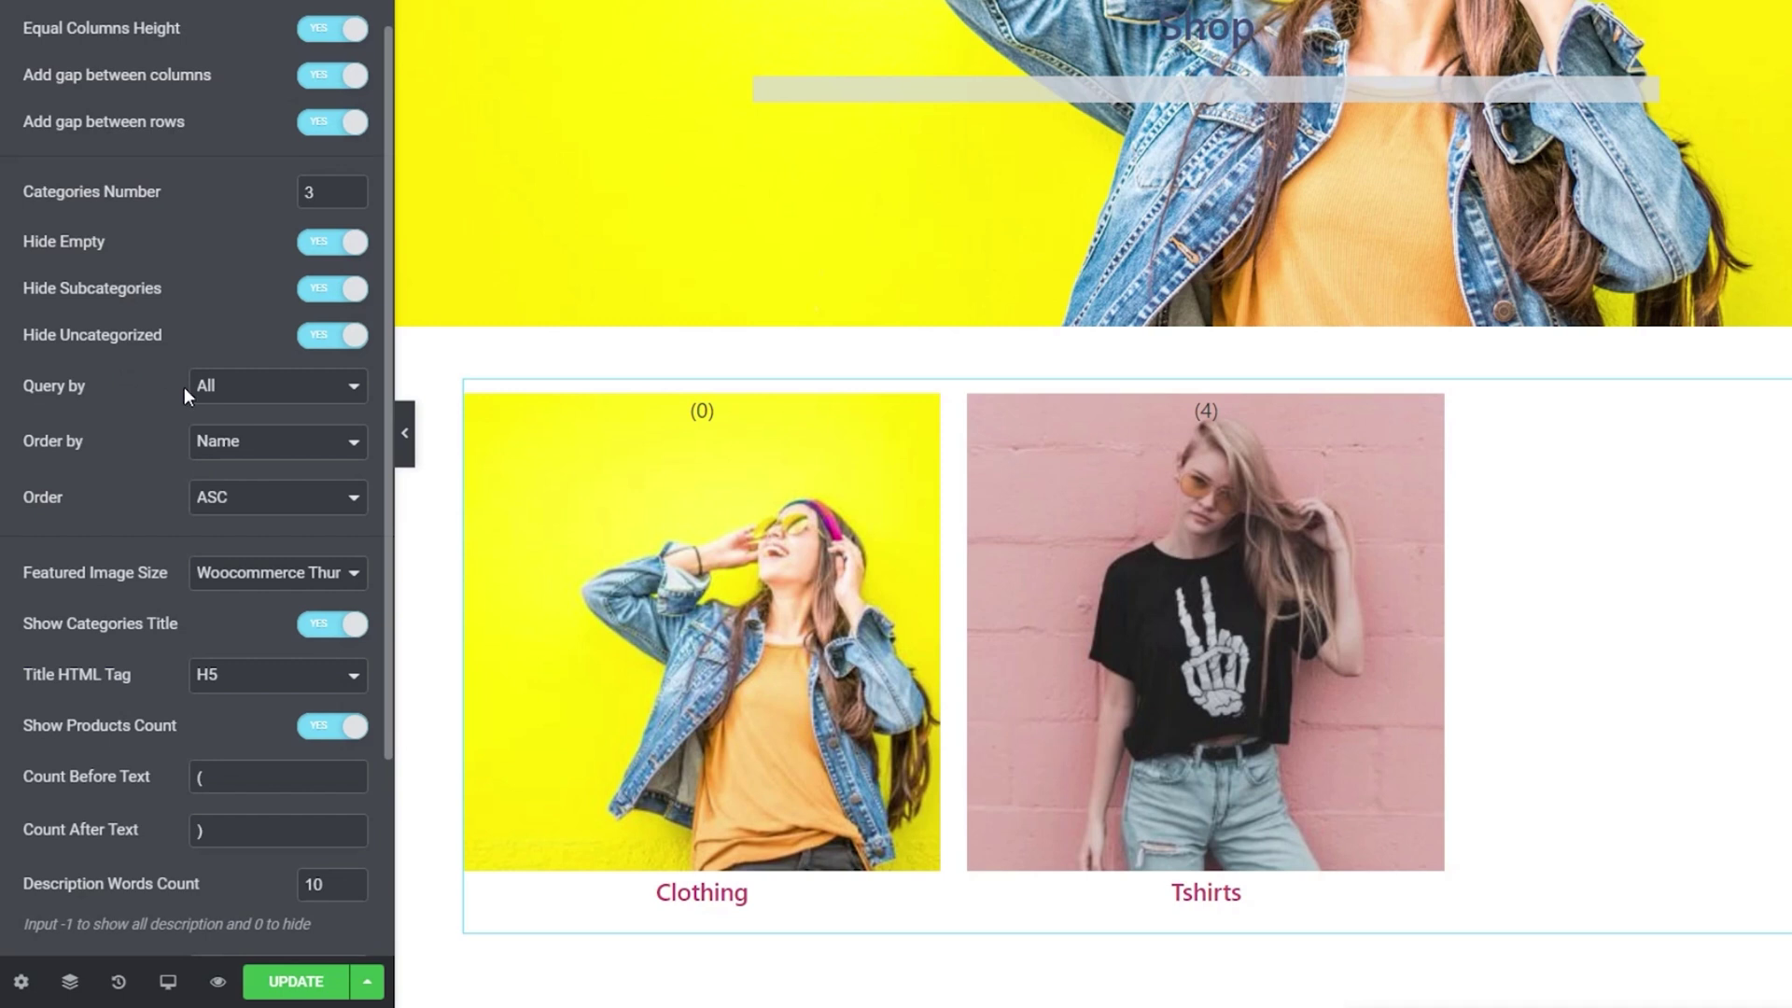
{"action": "left_click", "coordinate": [277, 393]}
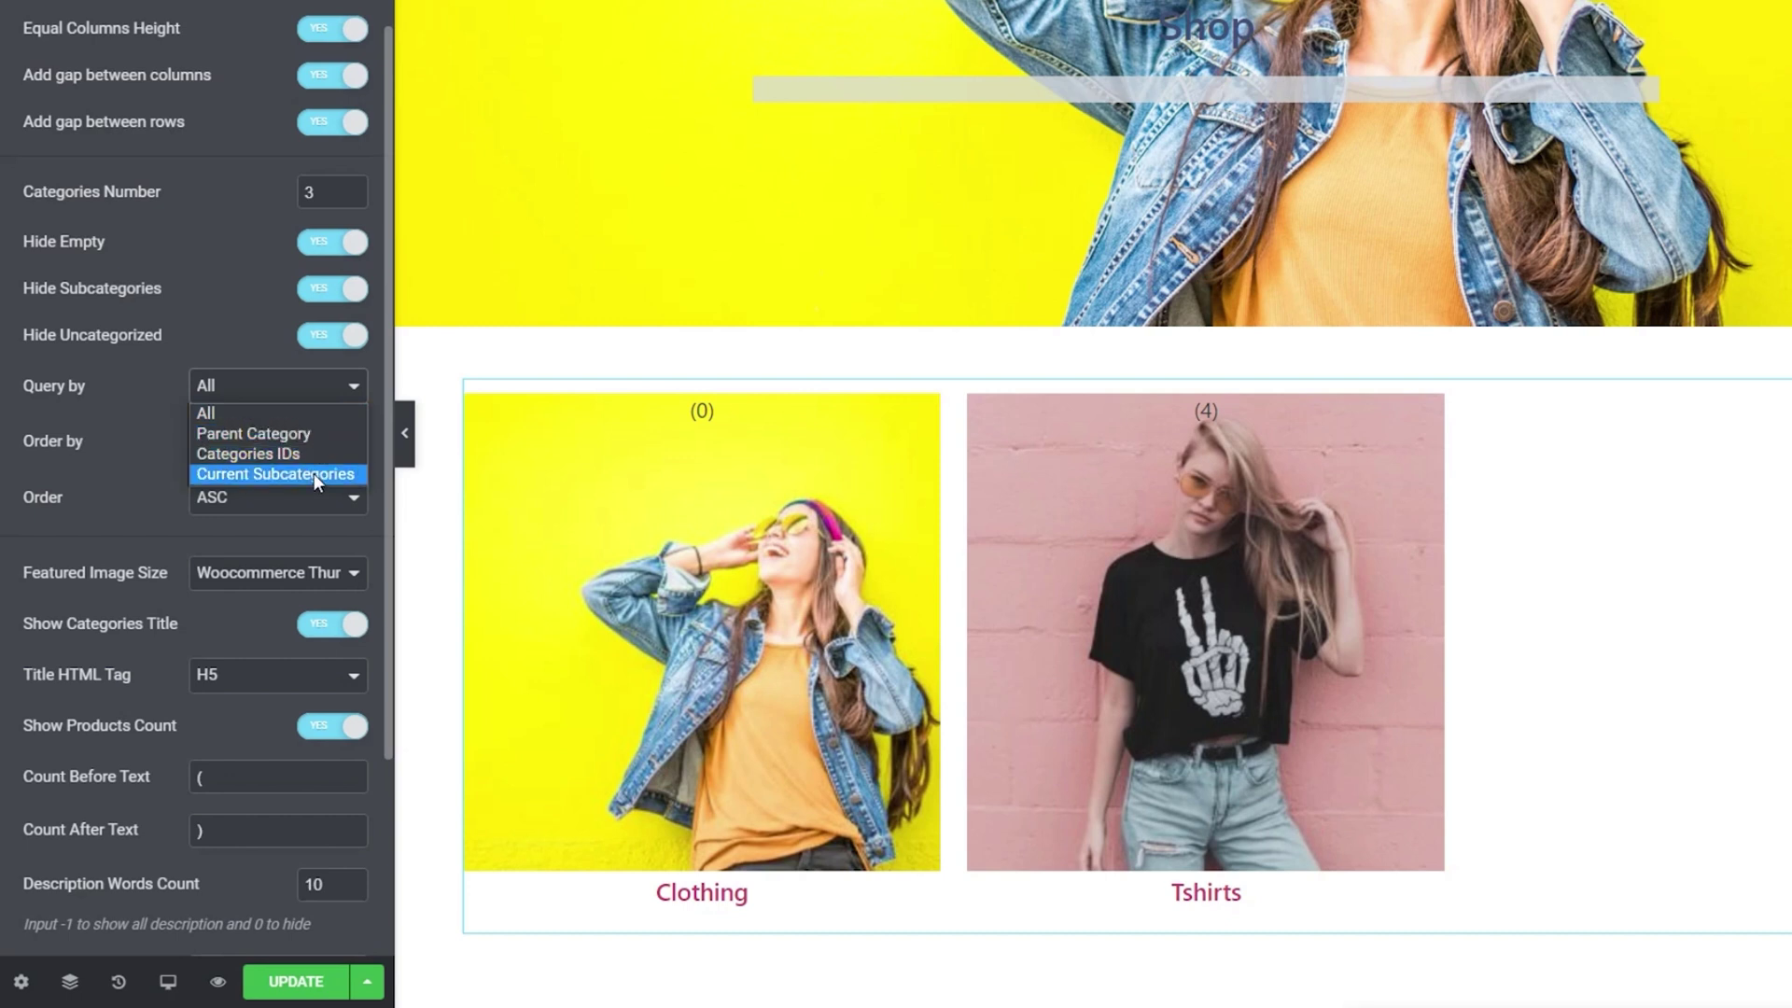
{"action": "left_click", "coordinate": [316, 432]}
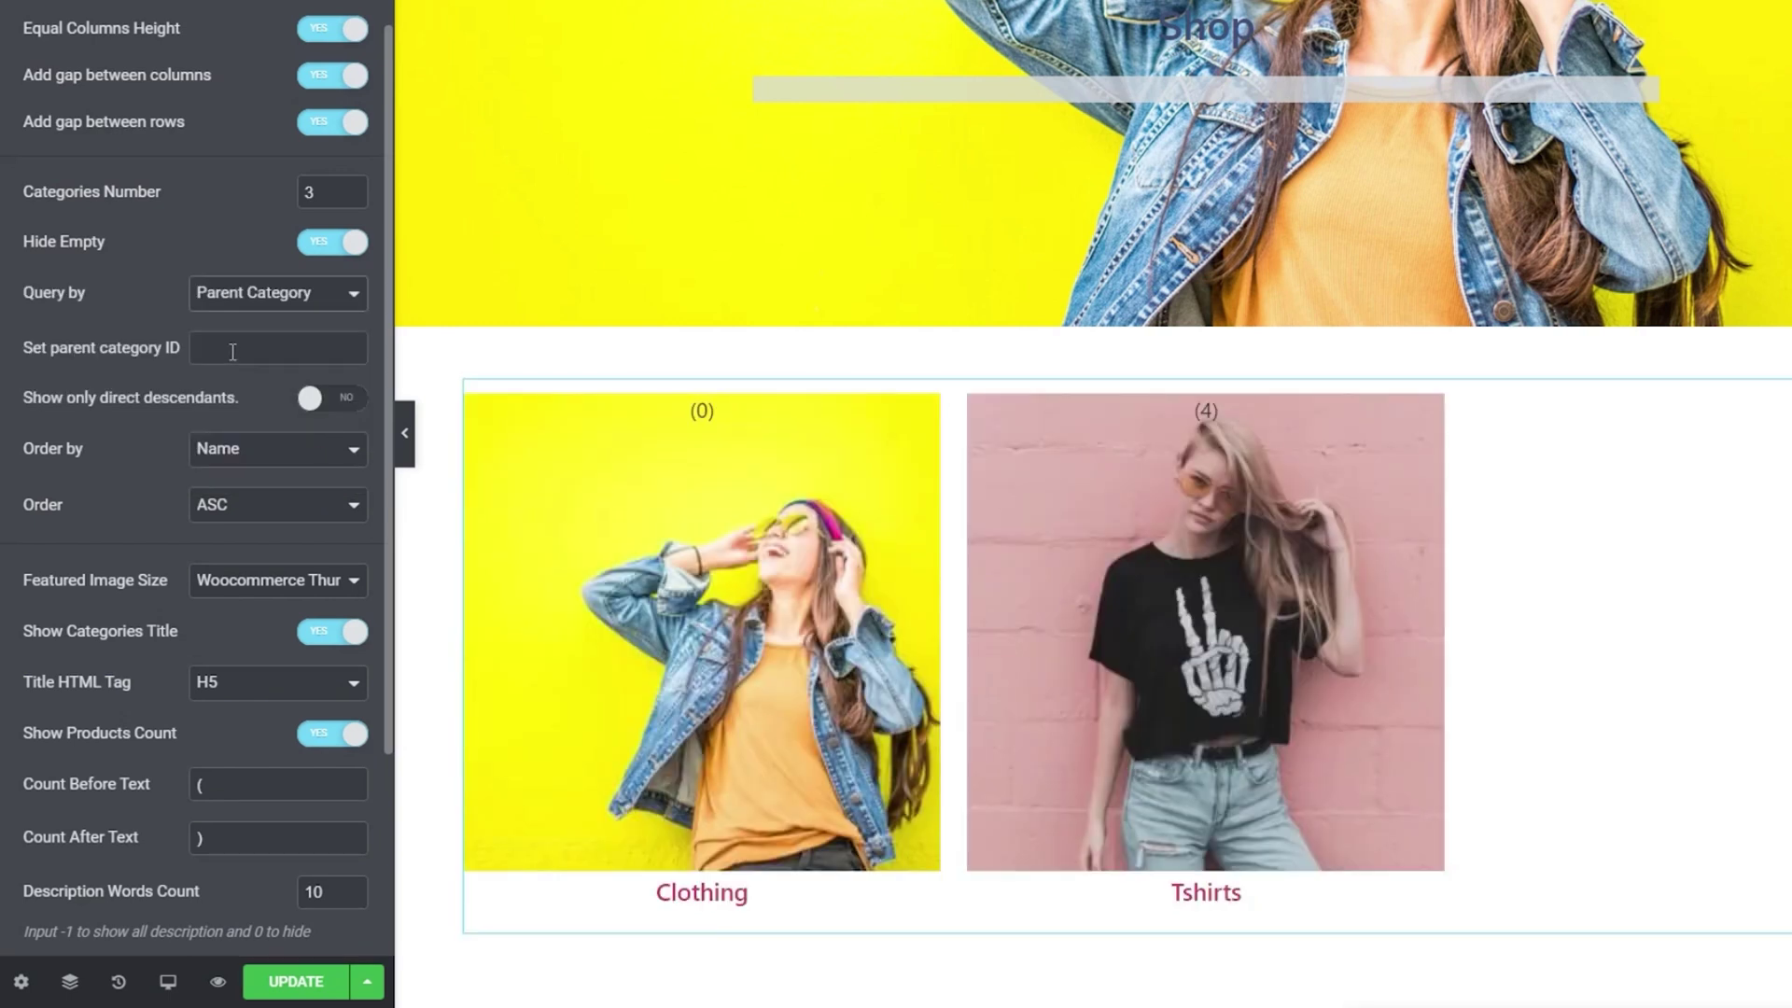
{"action": "left_click", "coordinate": [322, 297]}
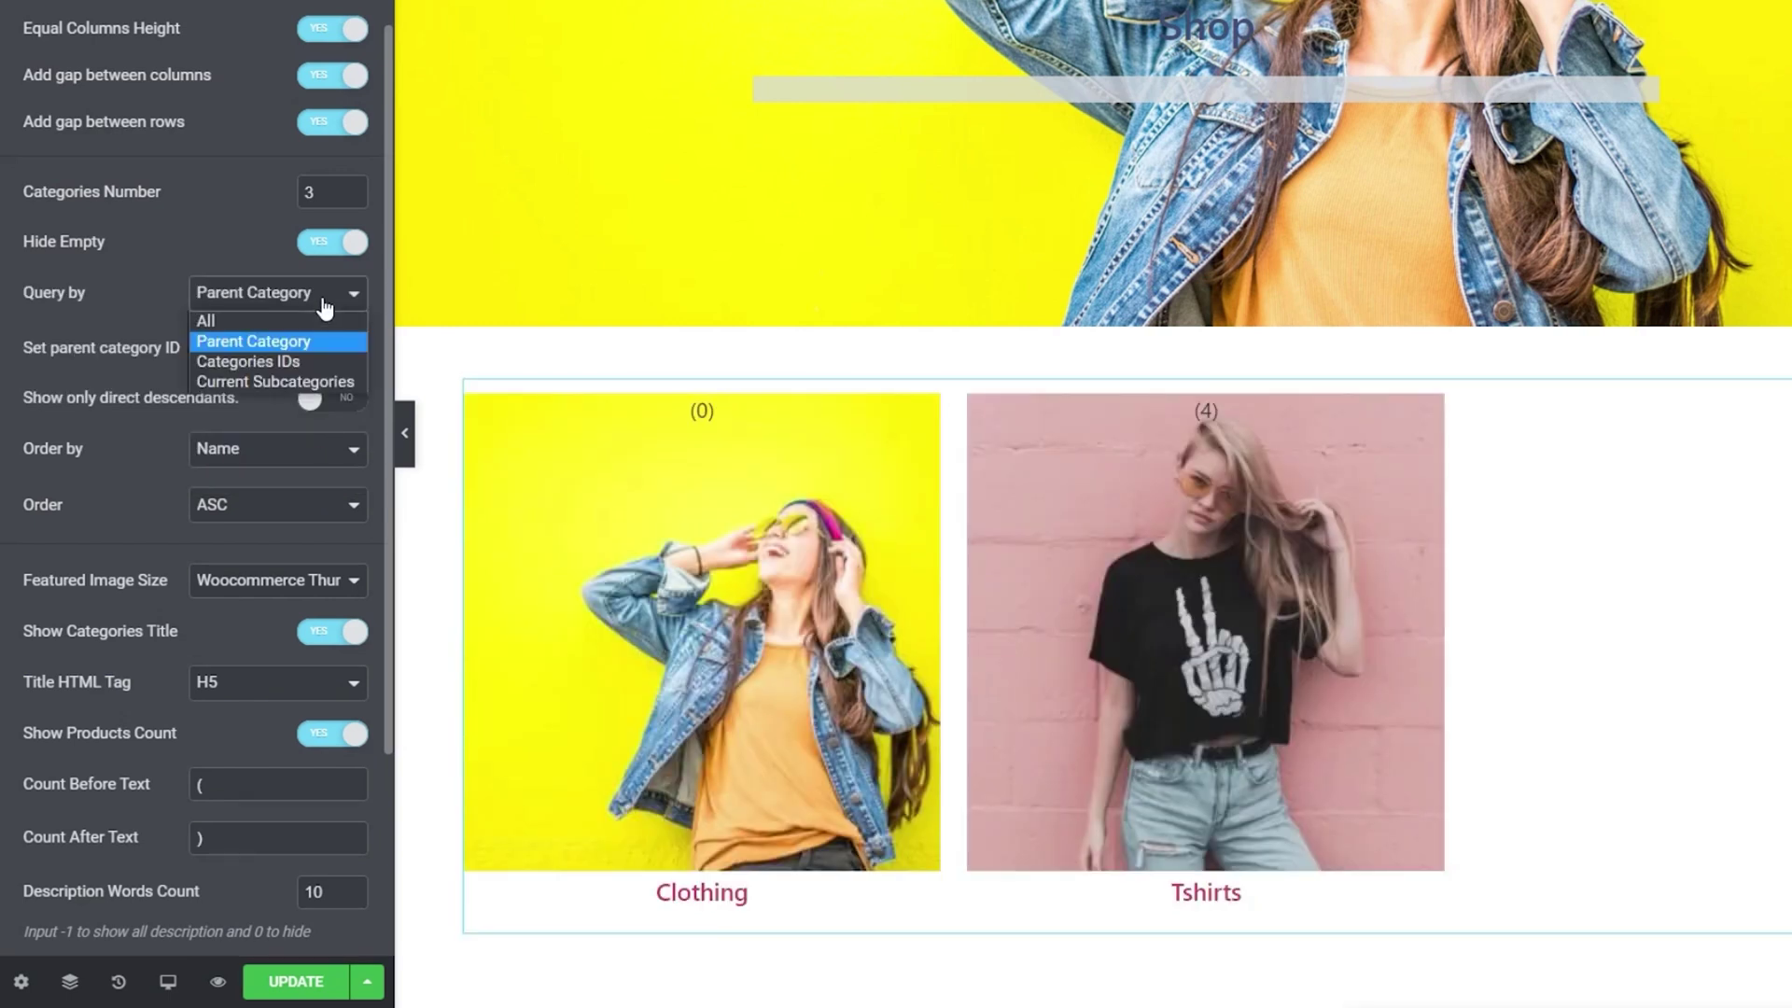
{"action": "left_click", "coordinate": [276, 361]}
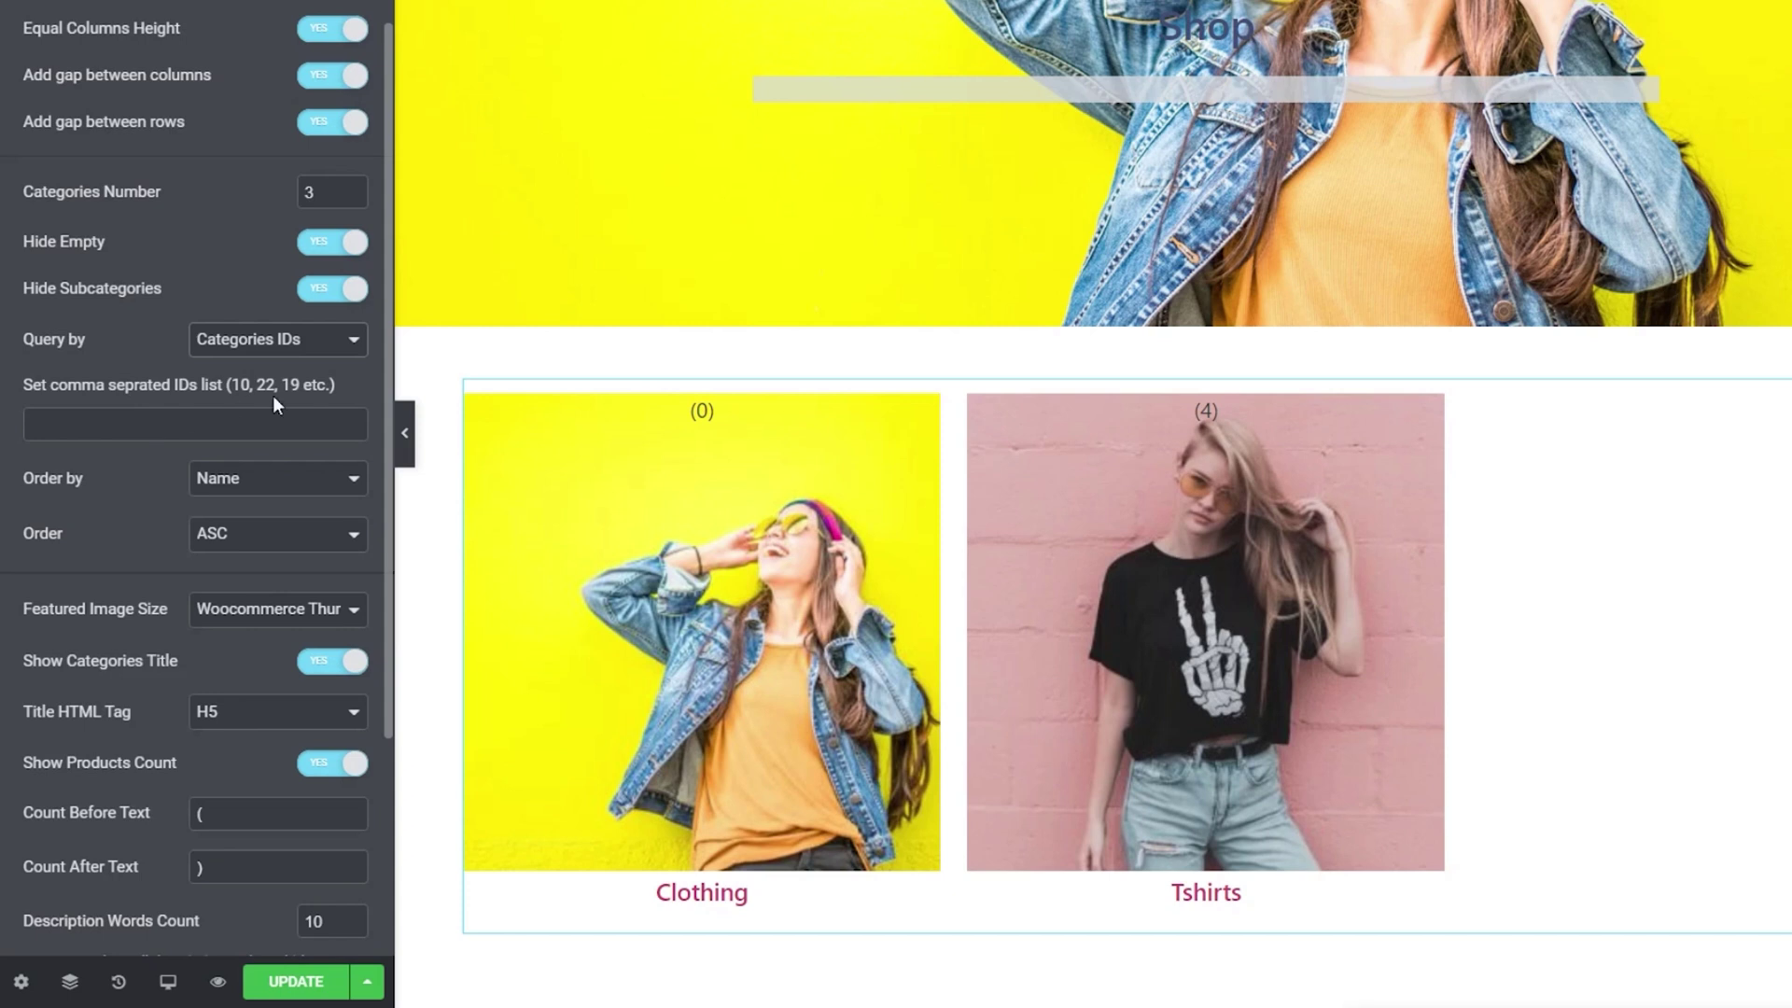
{"action": "left_click", "coordinate": [352, 341]}
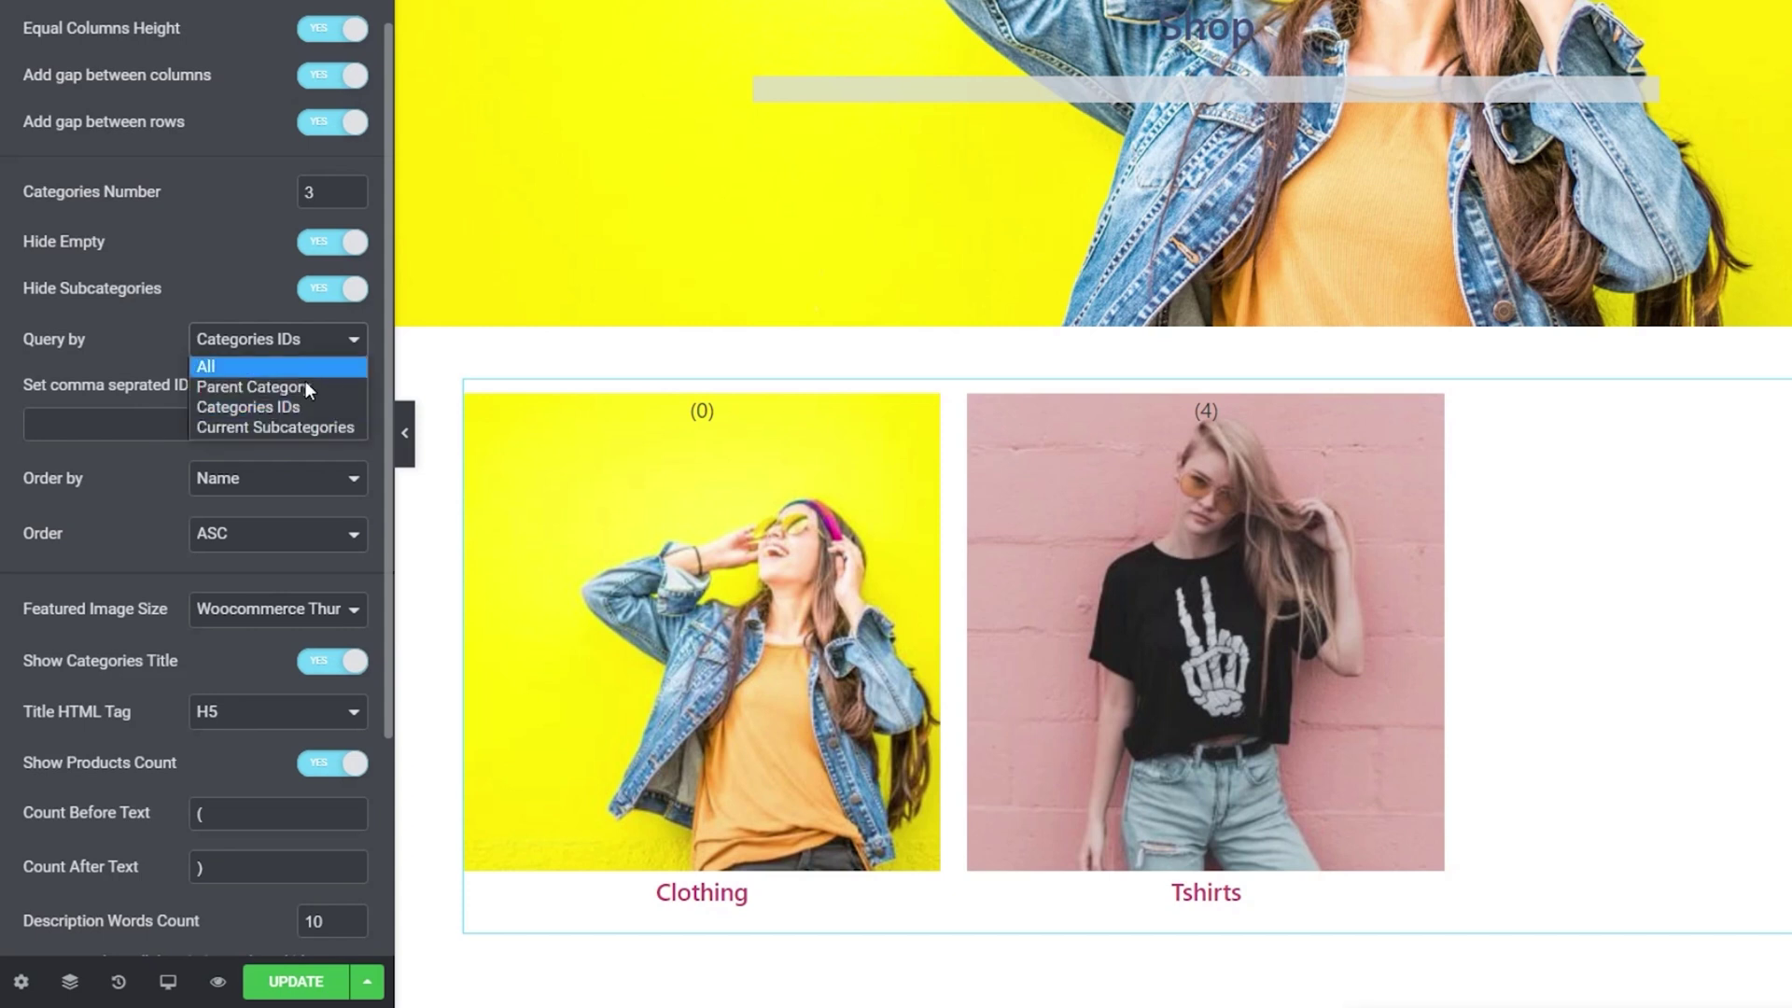
{"action": "left_click", "coordinate": [288, 428]}
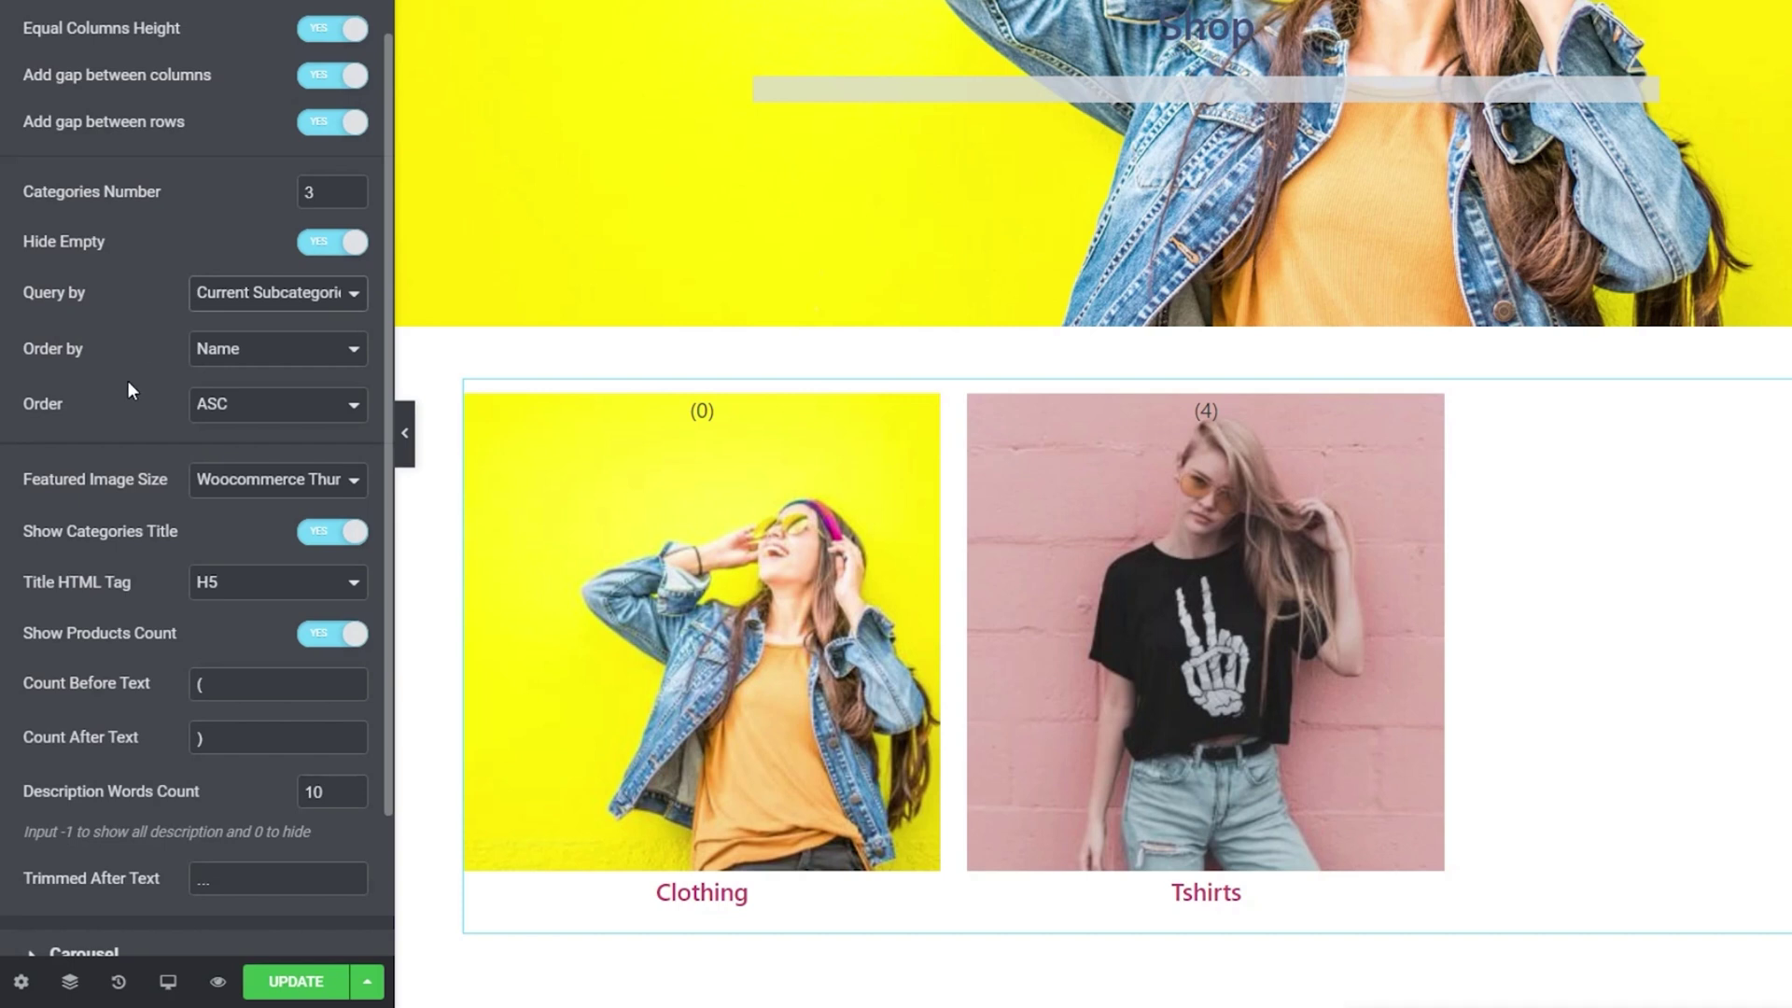
Try the Woocommerce Single (600x0) and Medium featured image sizes for the category images
{"action": "left_click", "coordinate": [226, 479]}
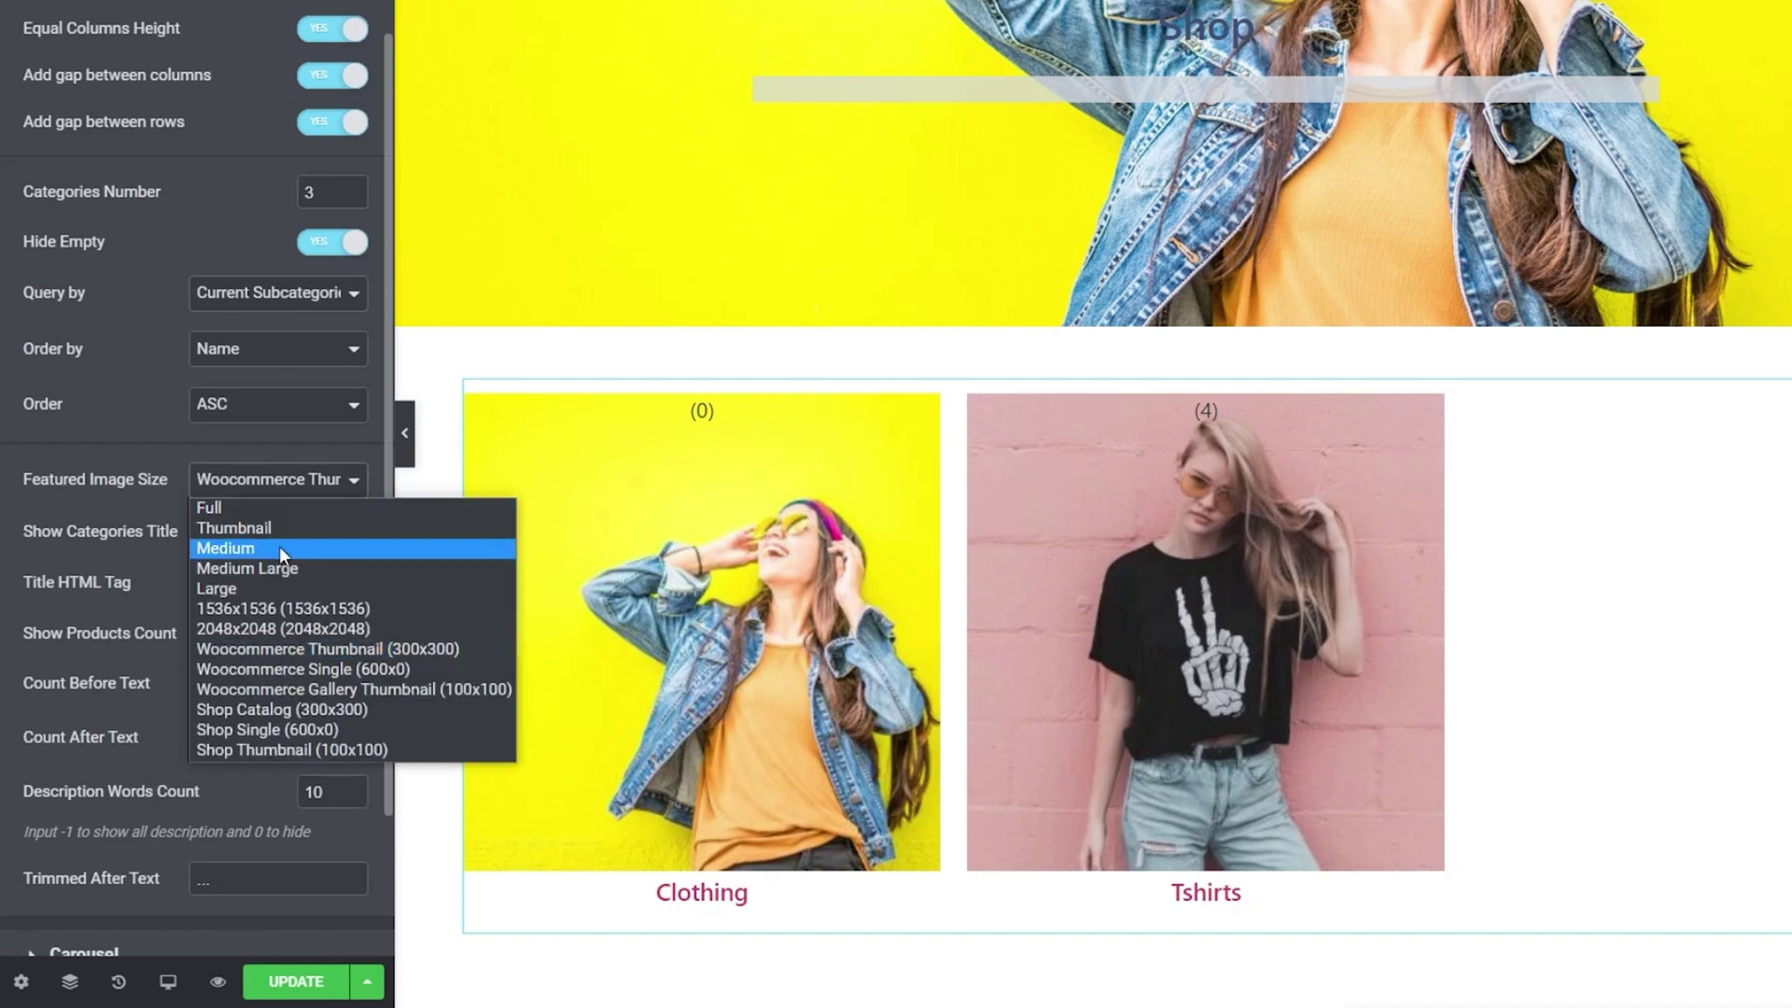
{"action": "left_click", "coordinate": [294, 670]}
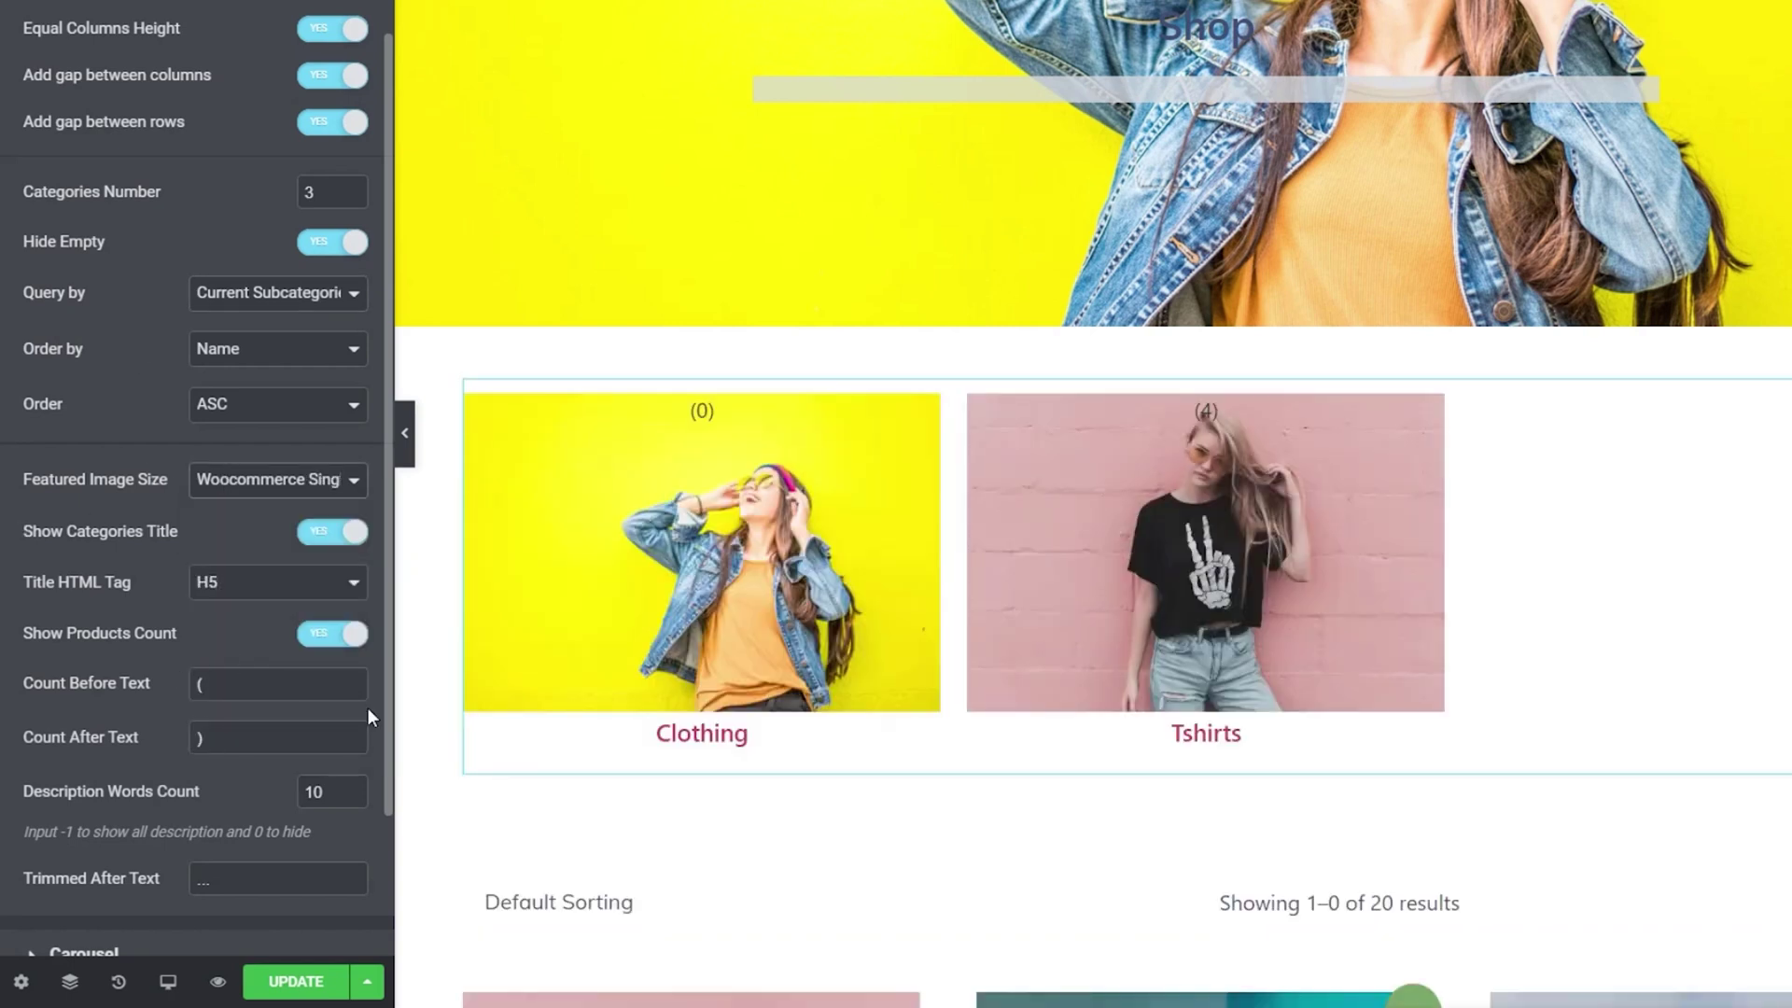
{"action": "left_click", "coordinate": [283, 480]}
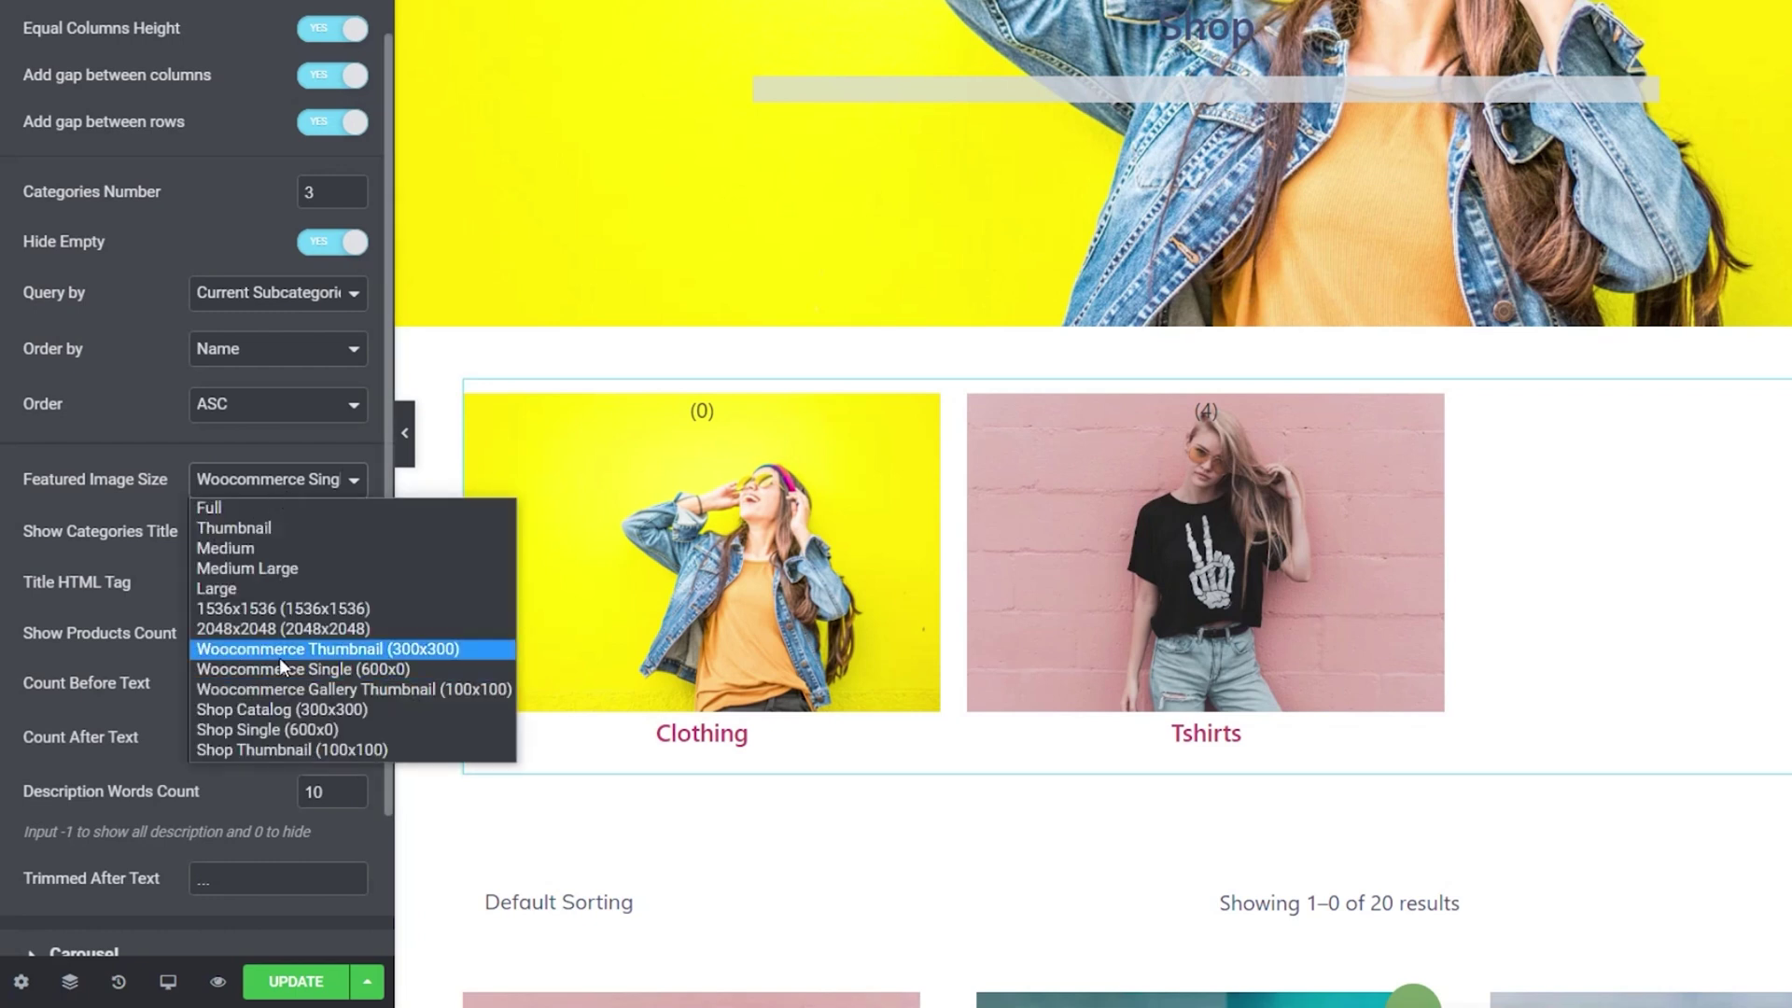
{"action": "left_click", "coordinate": [269, 550]}
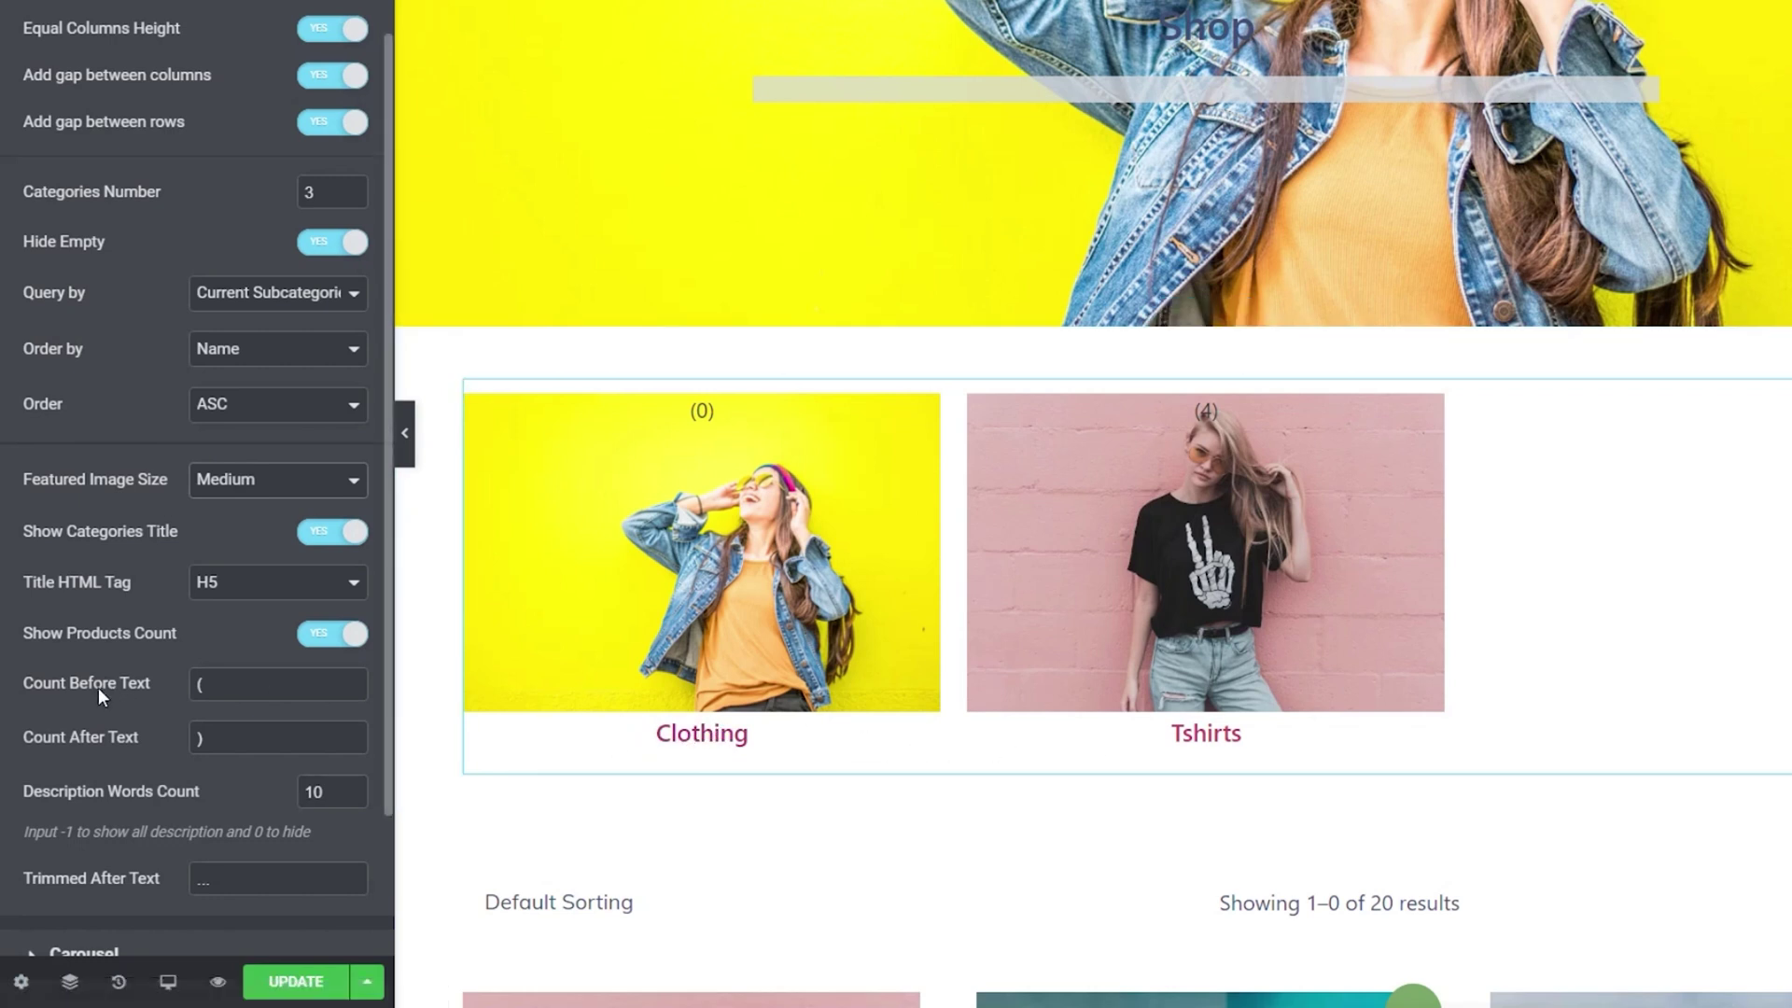
Turn off the products count and set the grid's featured image size to Shop Catalog (300x300)
{"action": "left_click", "coordinate": [332, 633]}
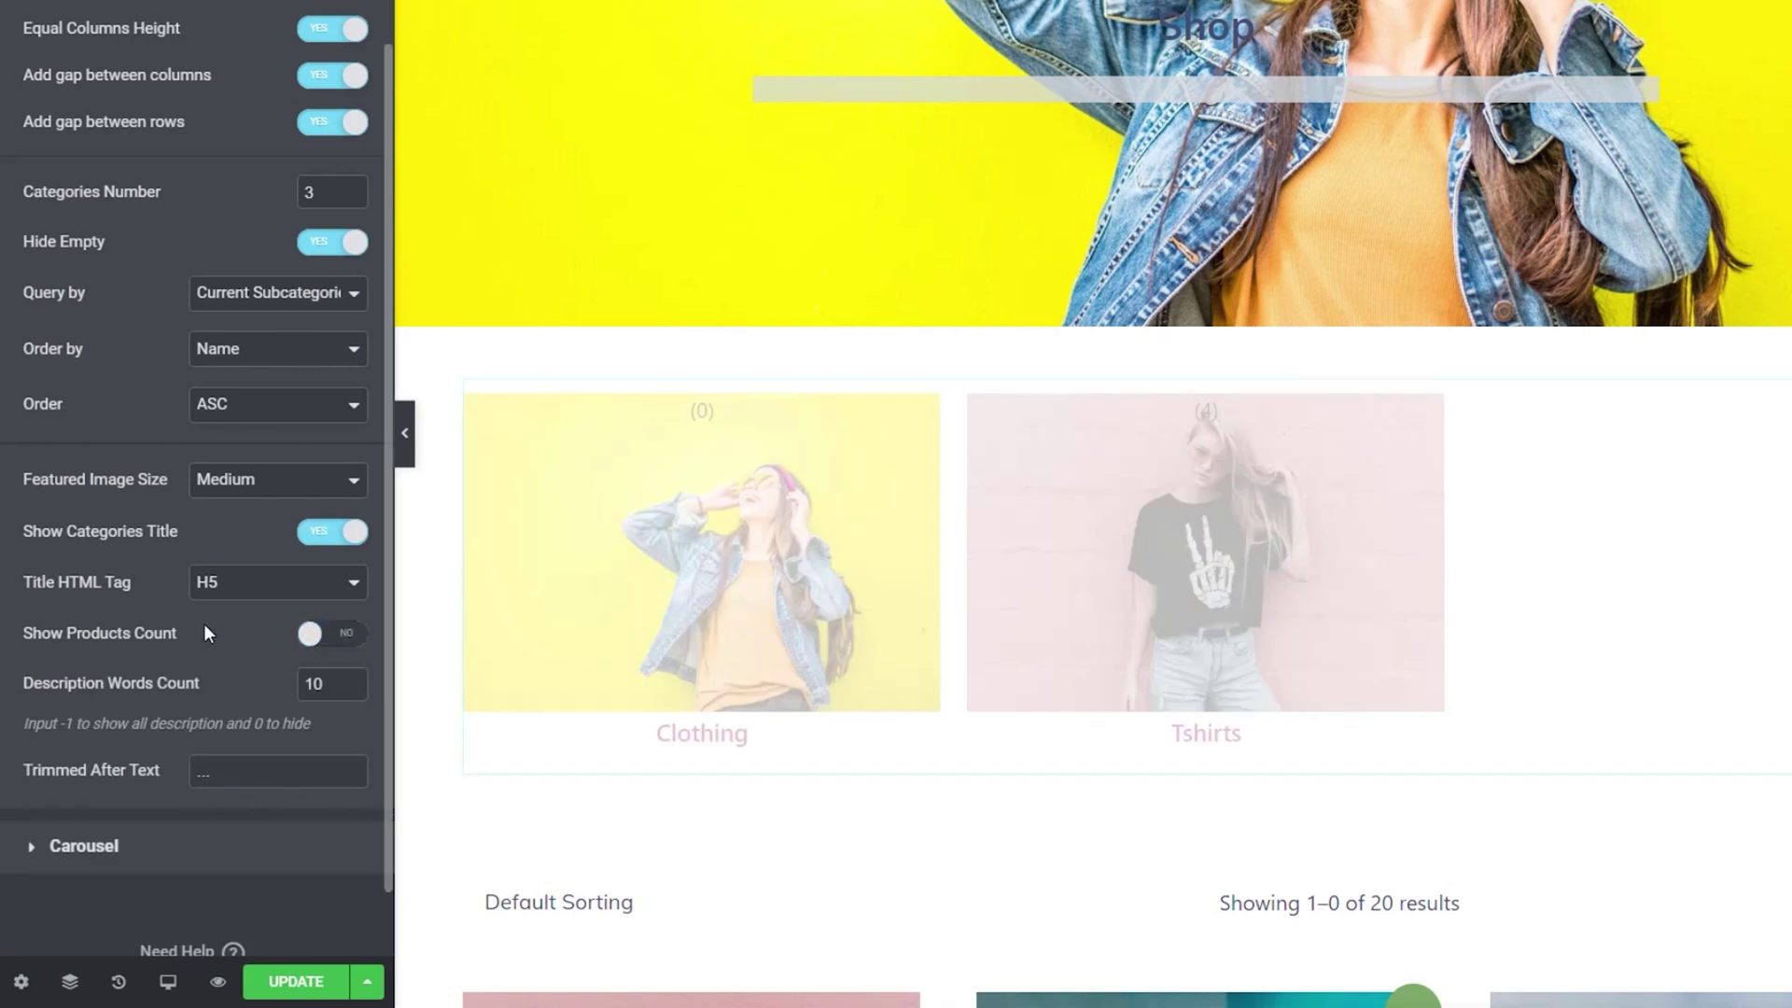
{"action": "left_click", "coordinate": [235, 487]}
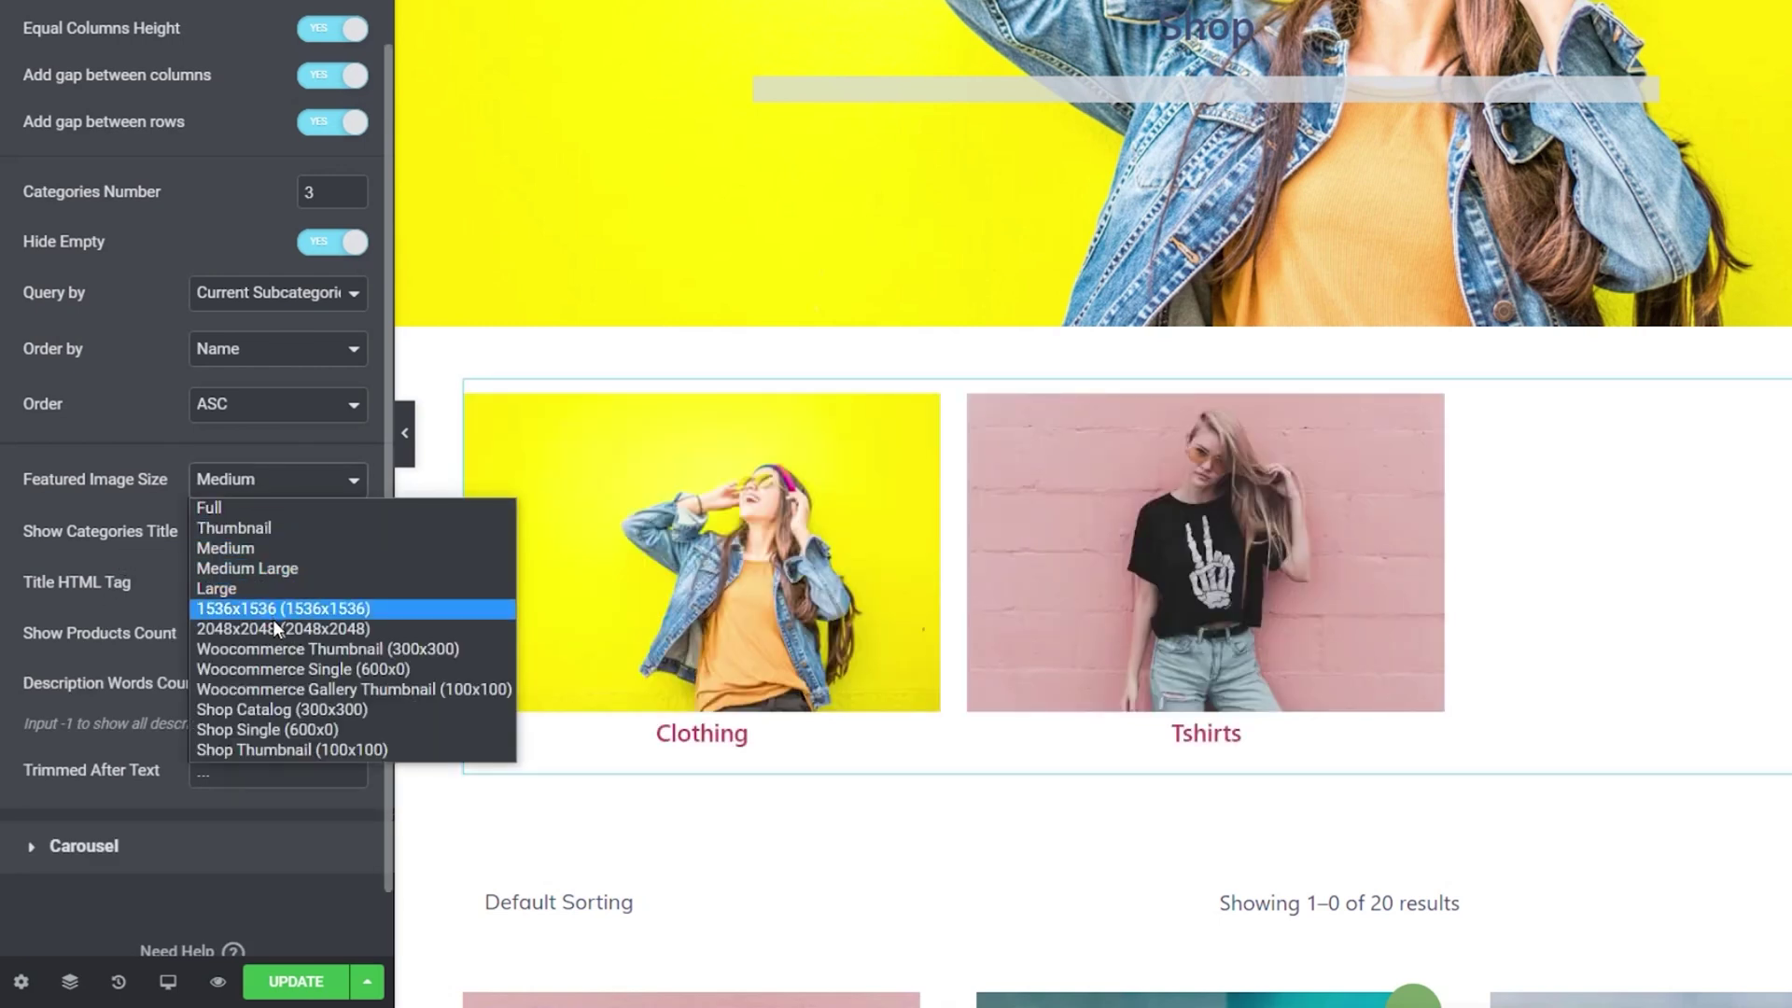
{"action": "left_click", "coordinate": [276, 710]}
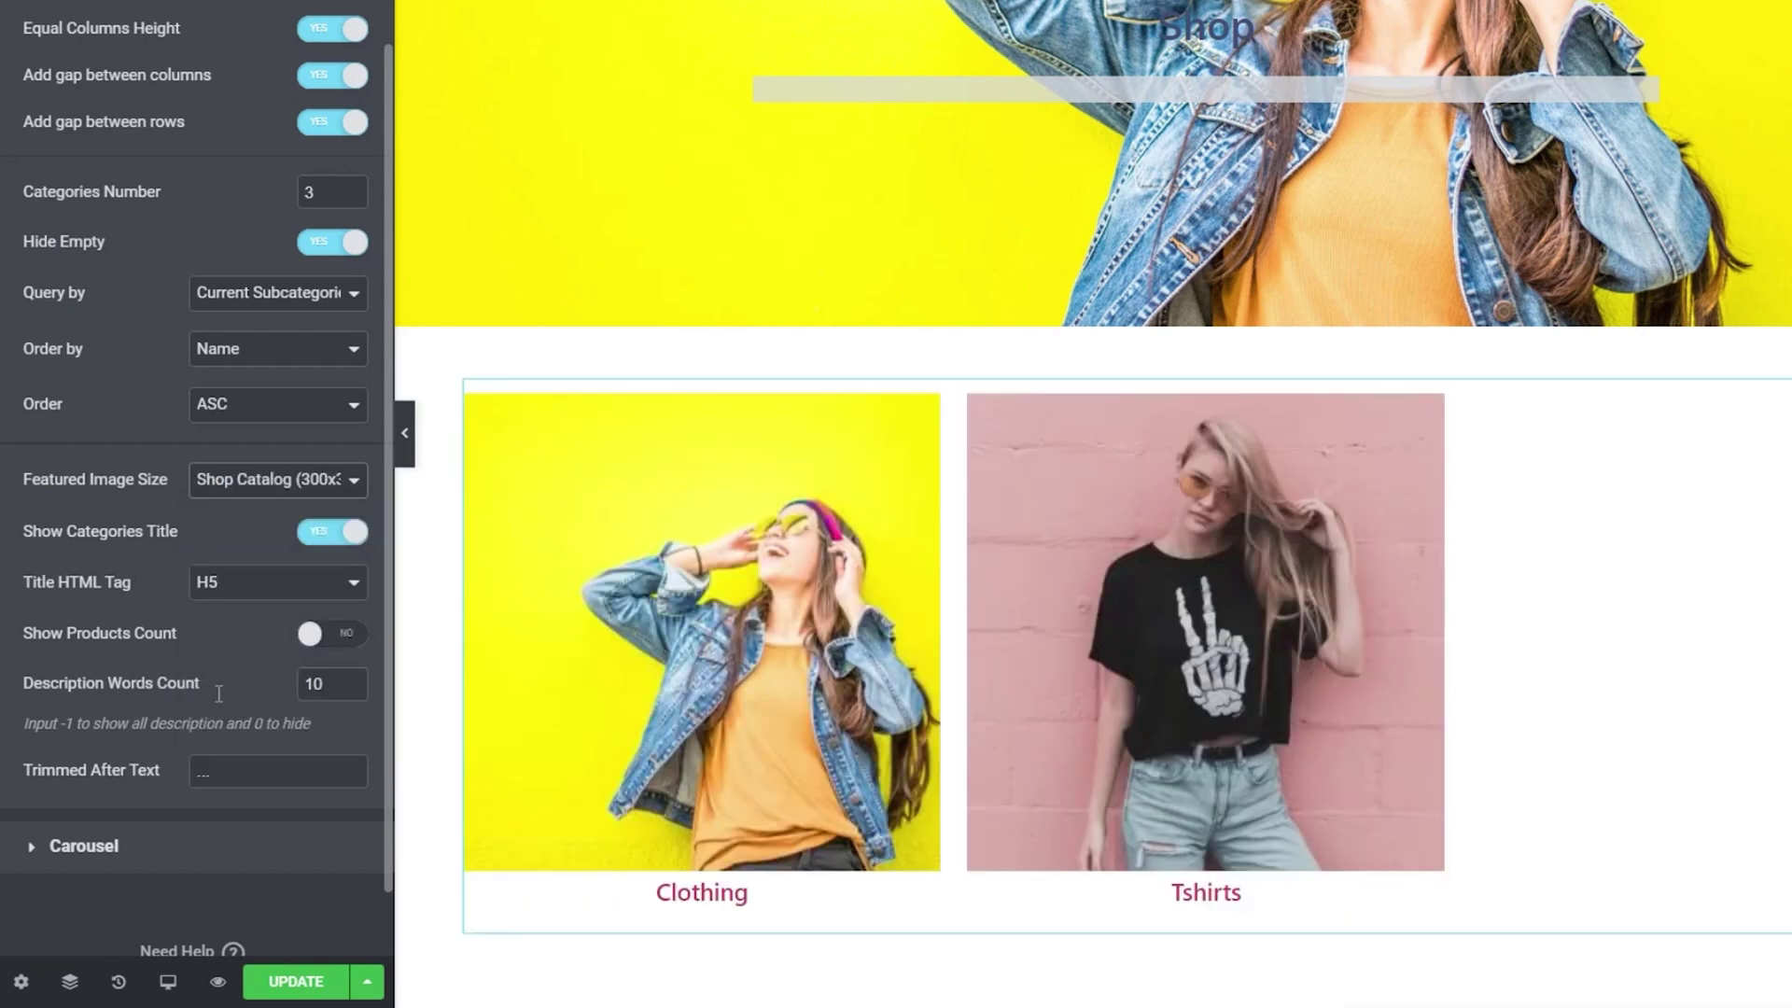
{"action": "scroll", "coordinate": [218, 692], "scroll_direction": "down", "scroll_amount": 1}
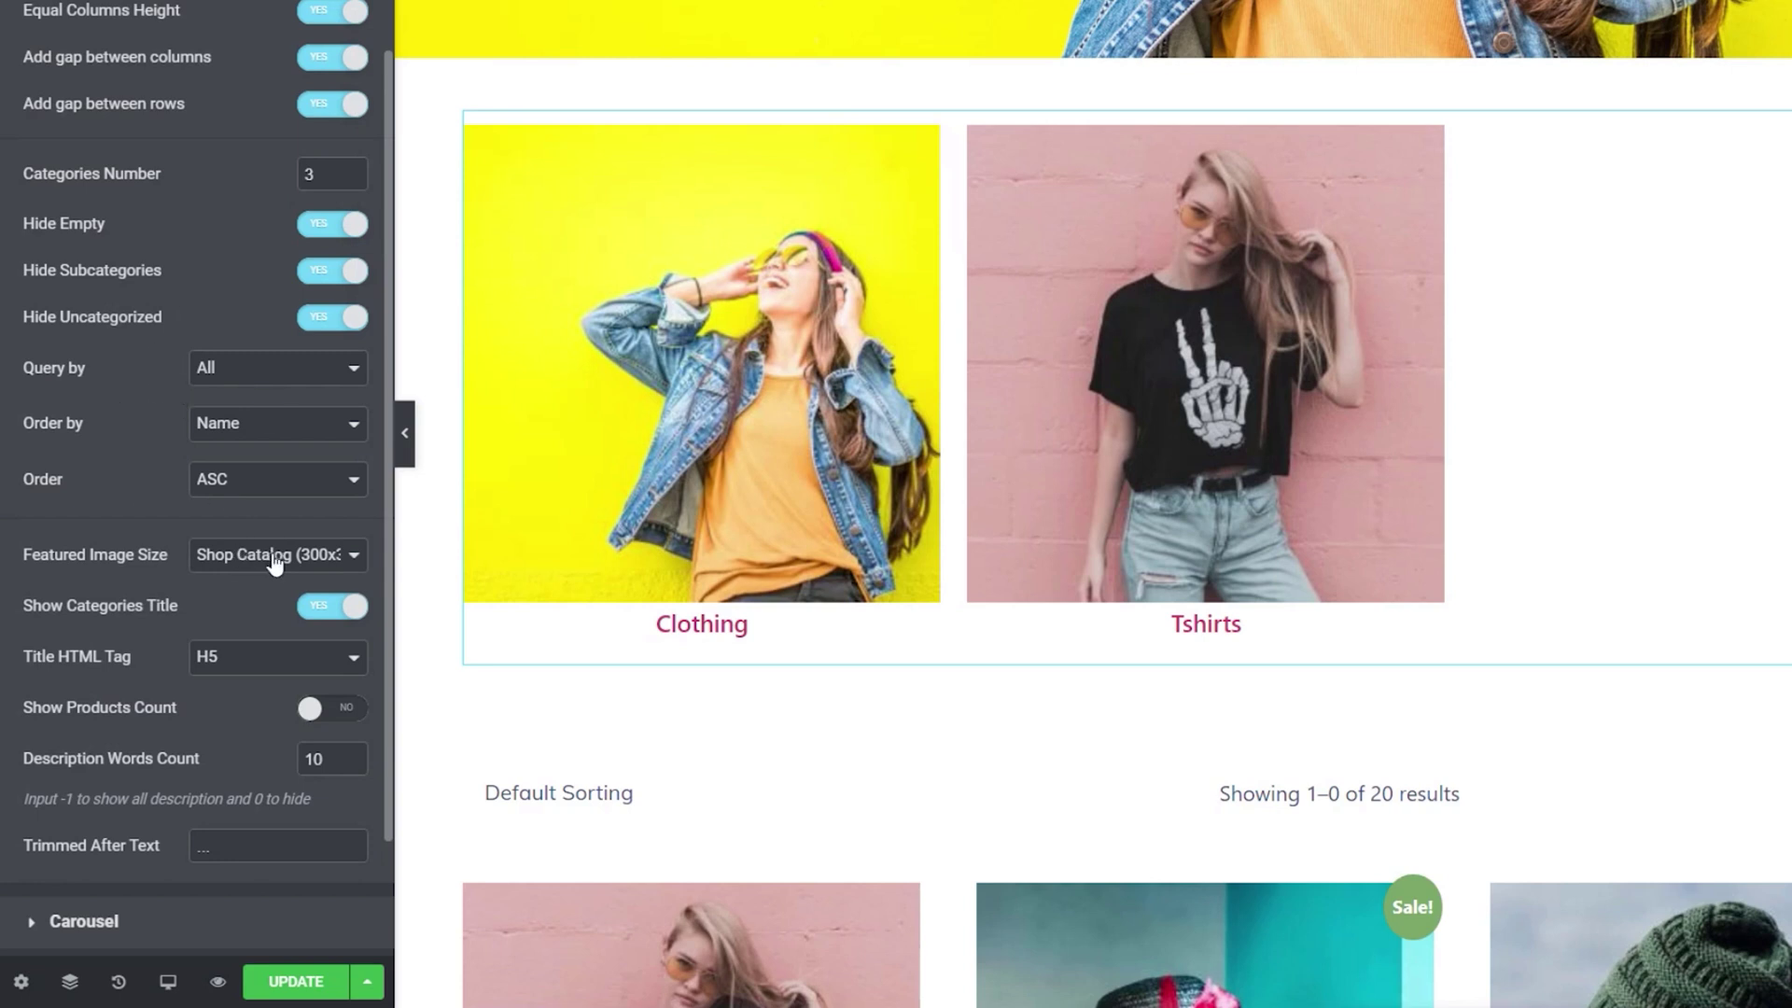
Turn Hide Empty, Hide Subcategories and Hide Uncategorized back off for the Categories Grid
{"action": "scroll", "coordinate": [208, 489], "scroll_direction": "up", "scroll_amount": 2}
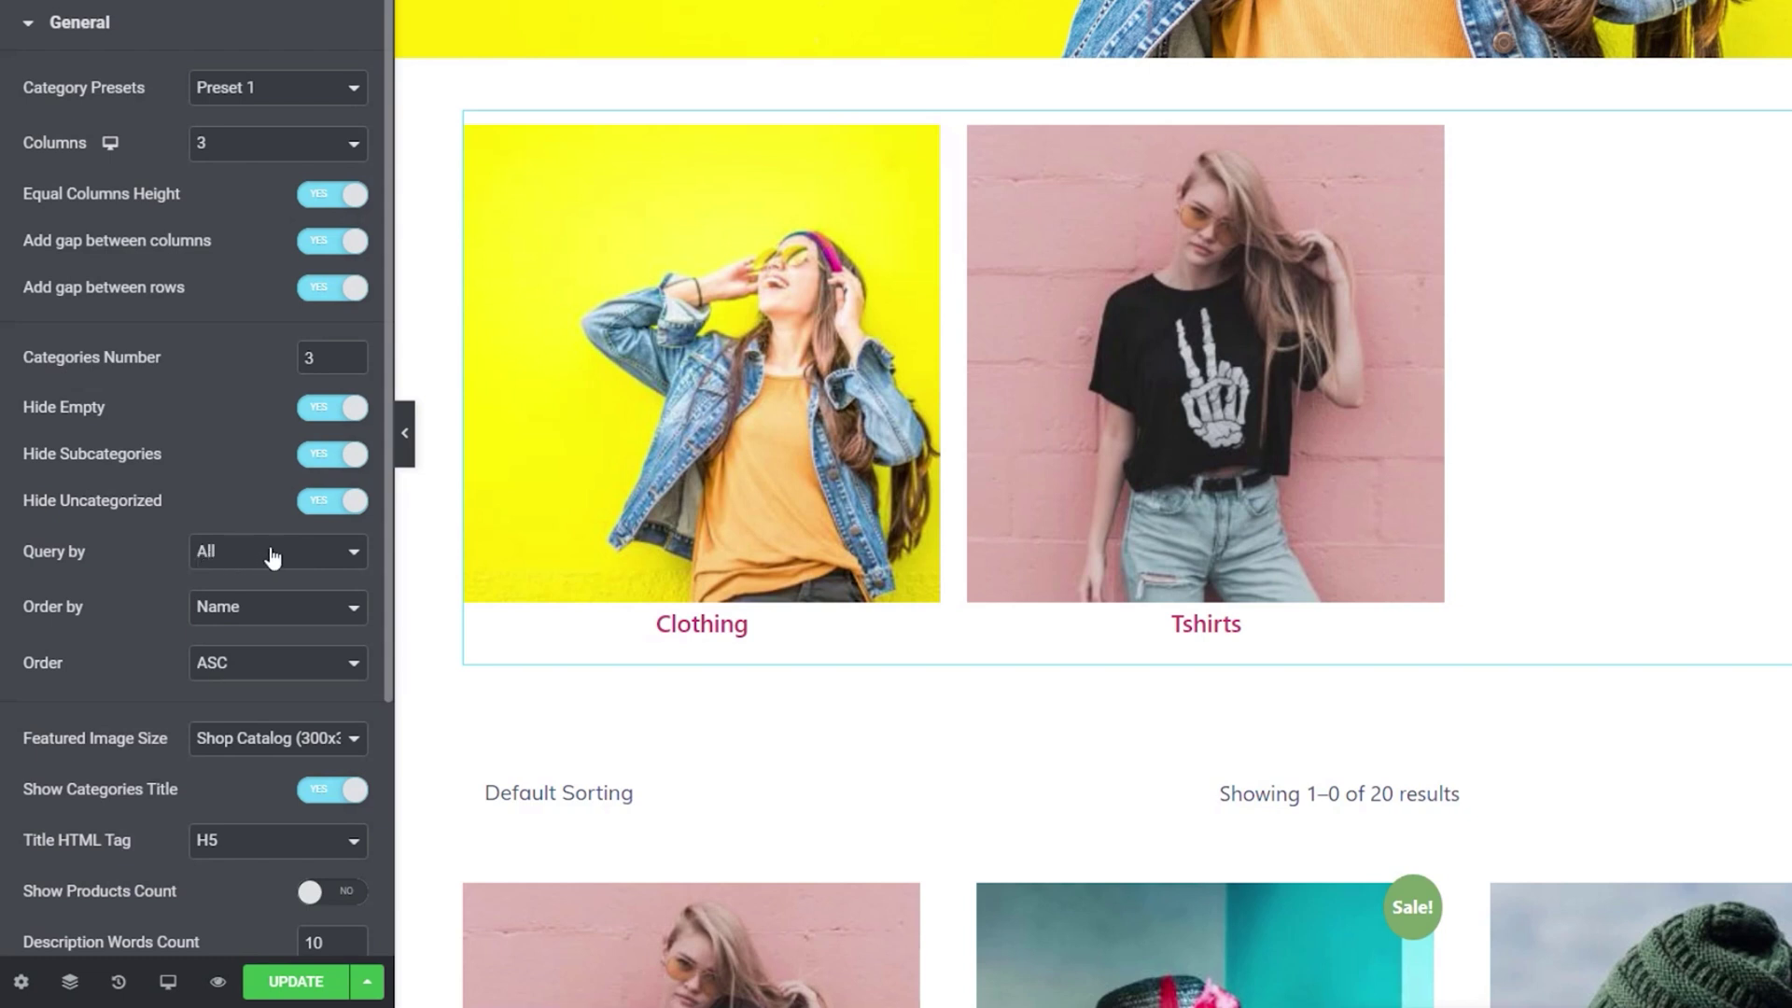
{"action": "left_click", "coordinate": [316, 410]}
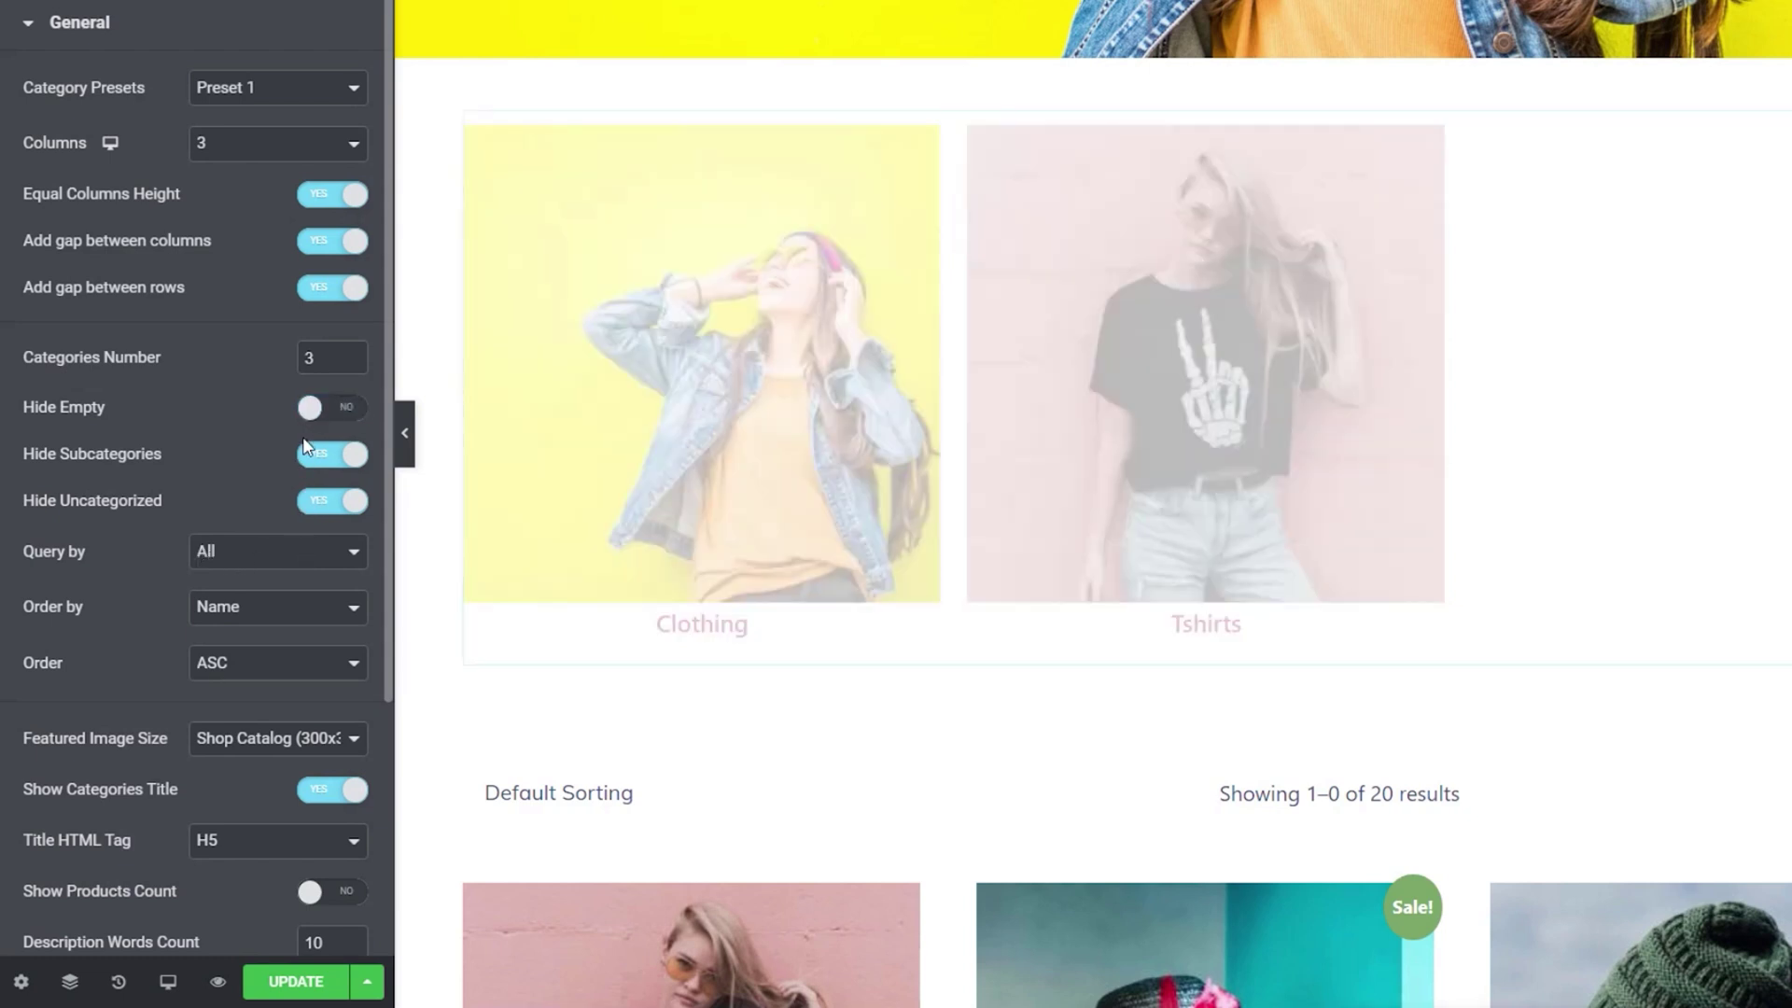
{"action": "left_click", "coordinate": [324, 455]}
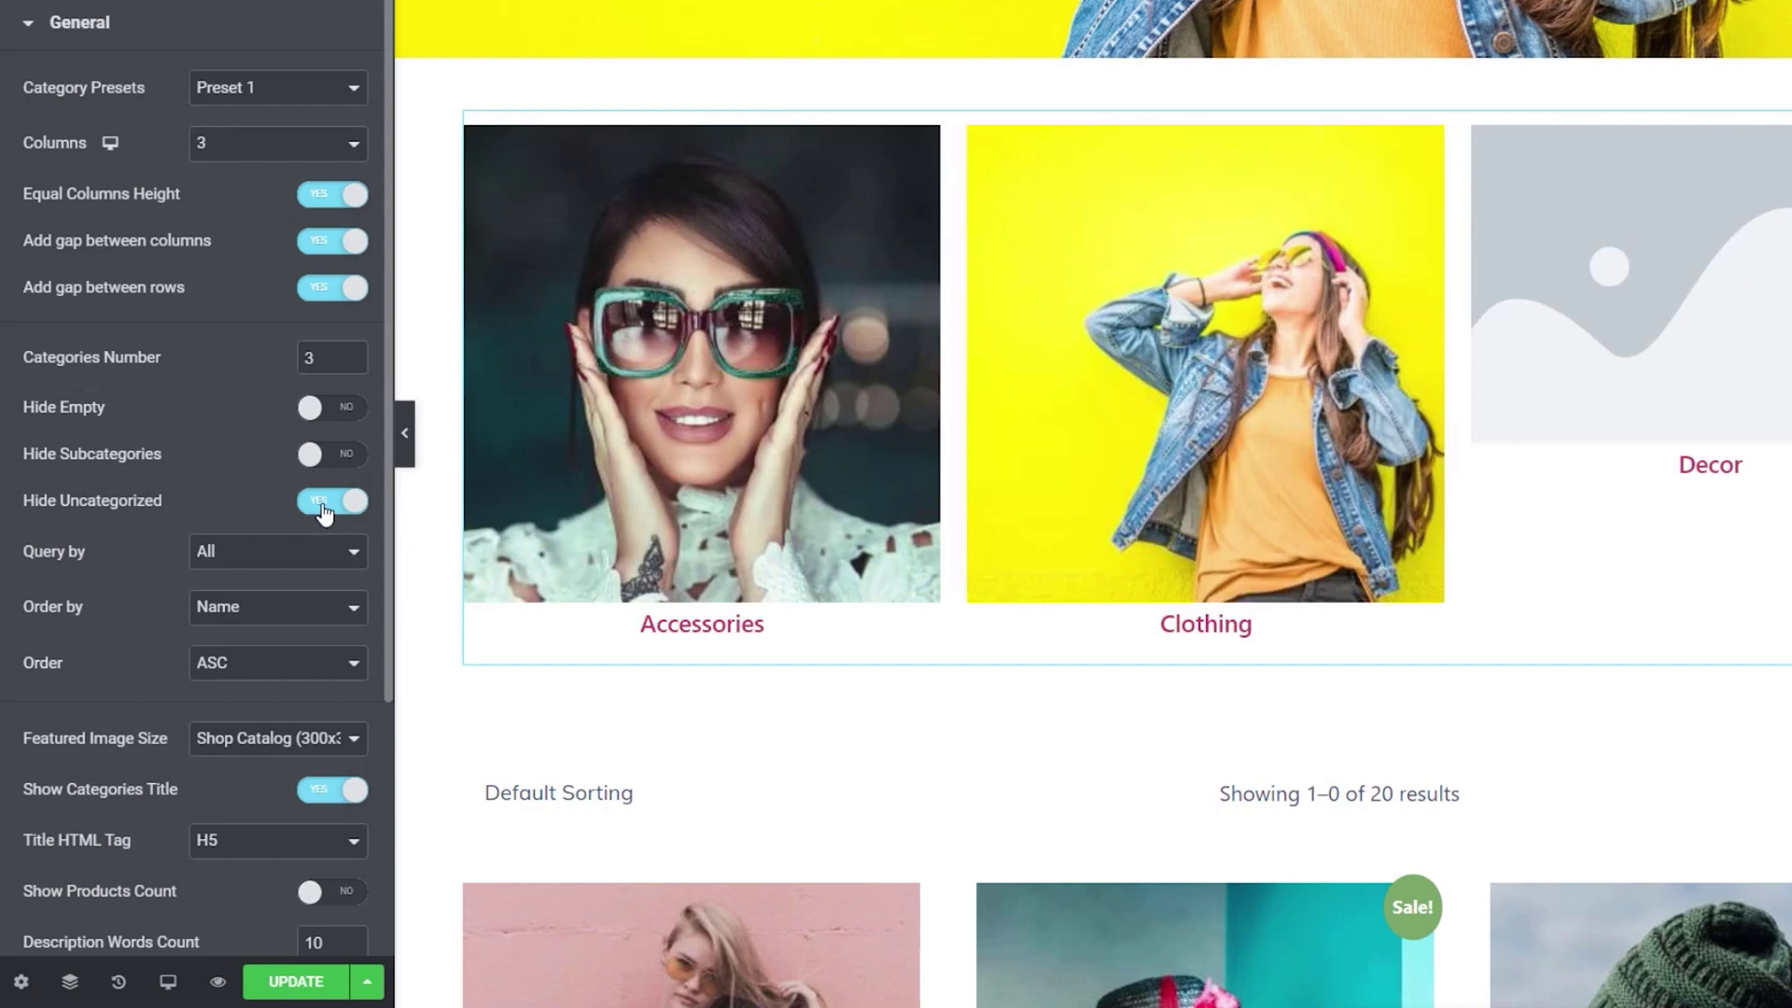
{"action": "left_click", "coordinate": [318, 504]}
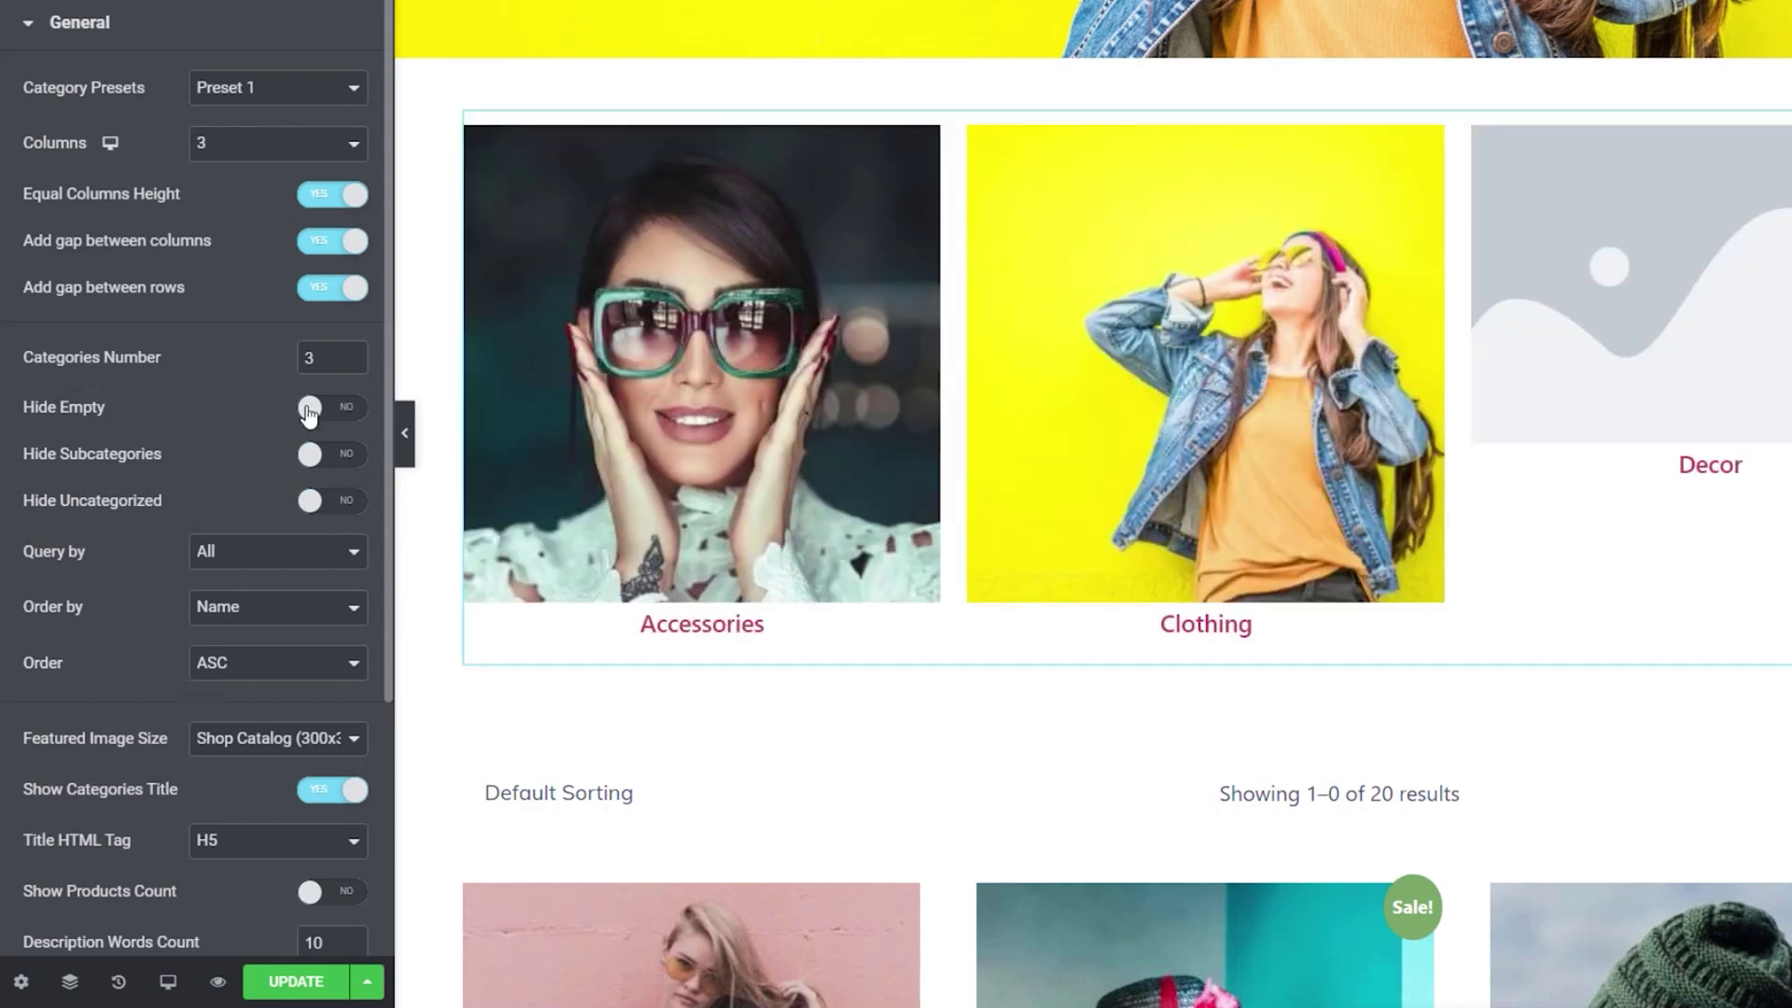
Set the number of categories in the grid to 6 and hide the empty ones
{"action": "left_click", "coordinate": [352, 354]}
{"action": "left_click", "coordinate": [352, 353]}
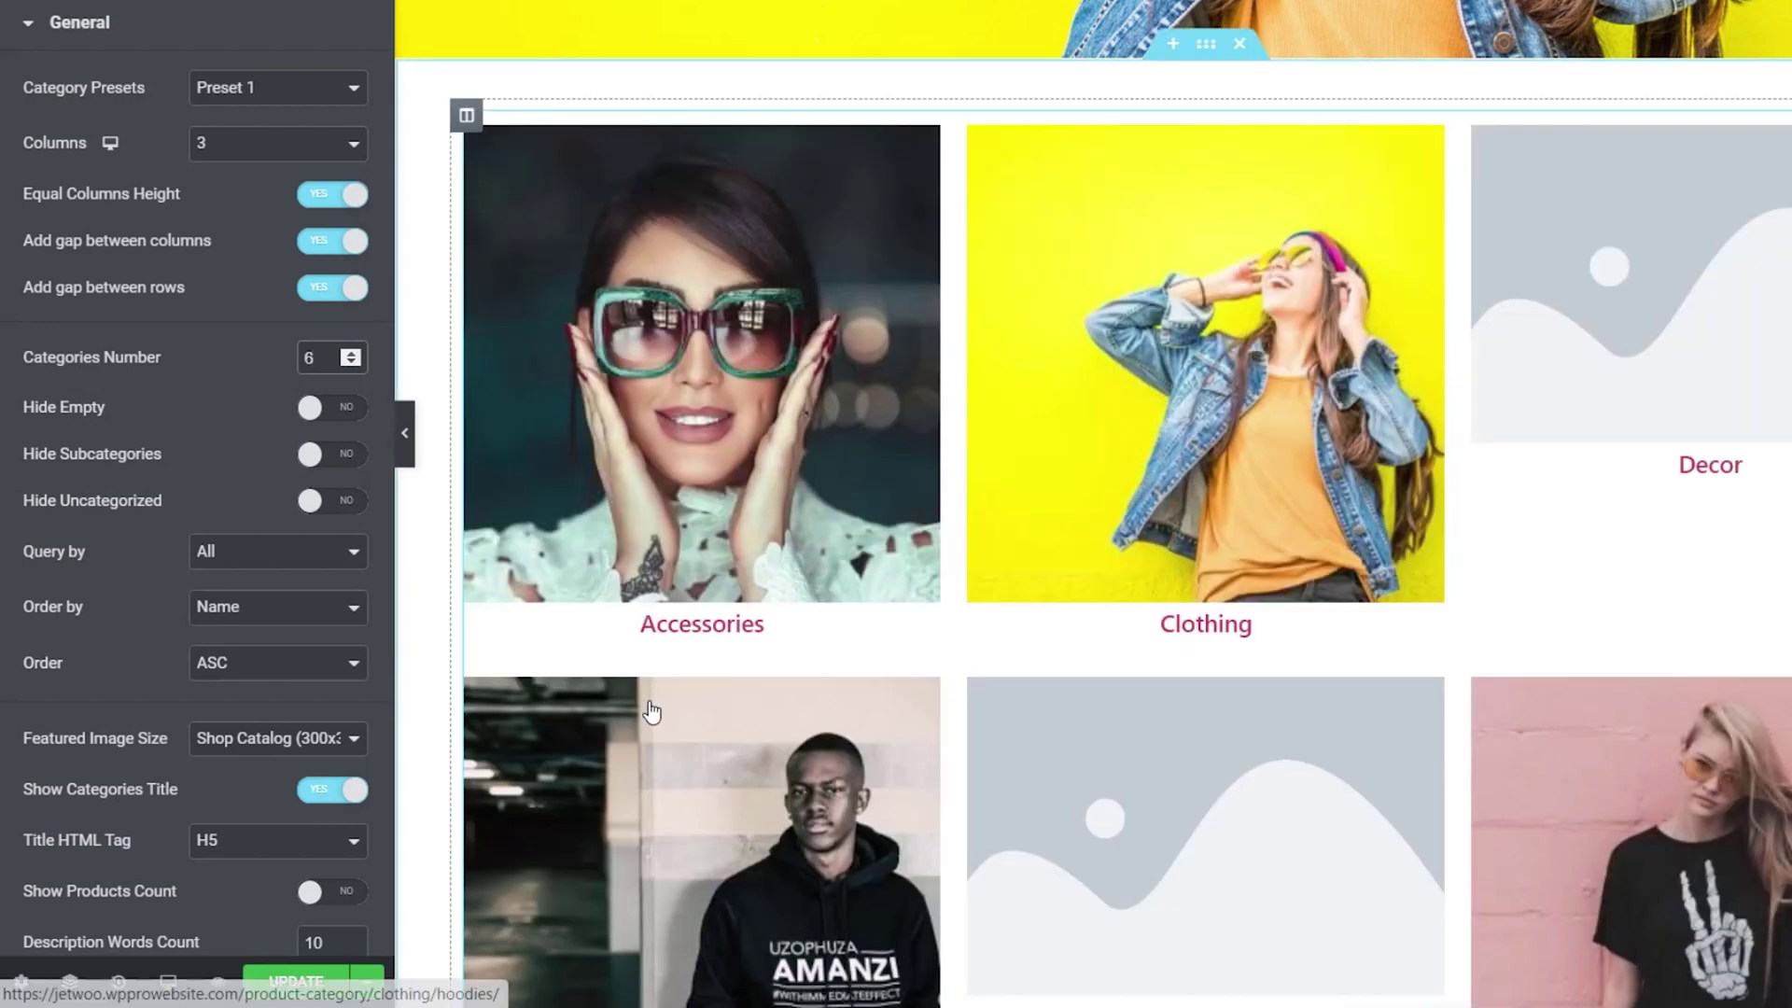
{"action": "scroll", "coordinate": [973, 752], "scroll_direction": "down", "scroll_amount": 4}
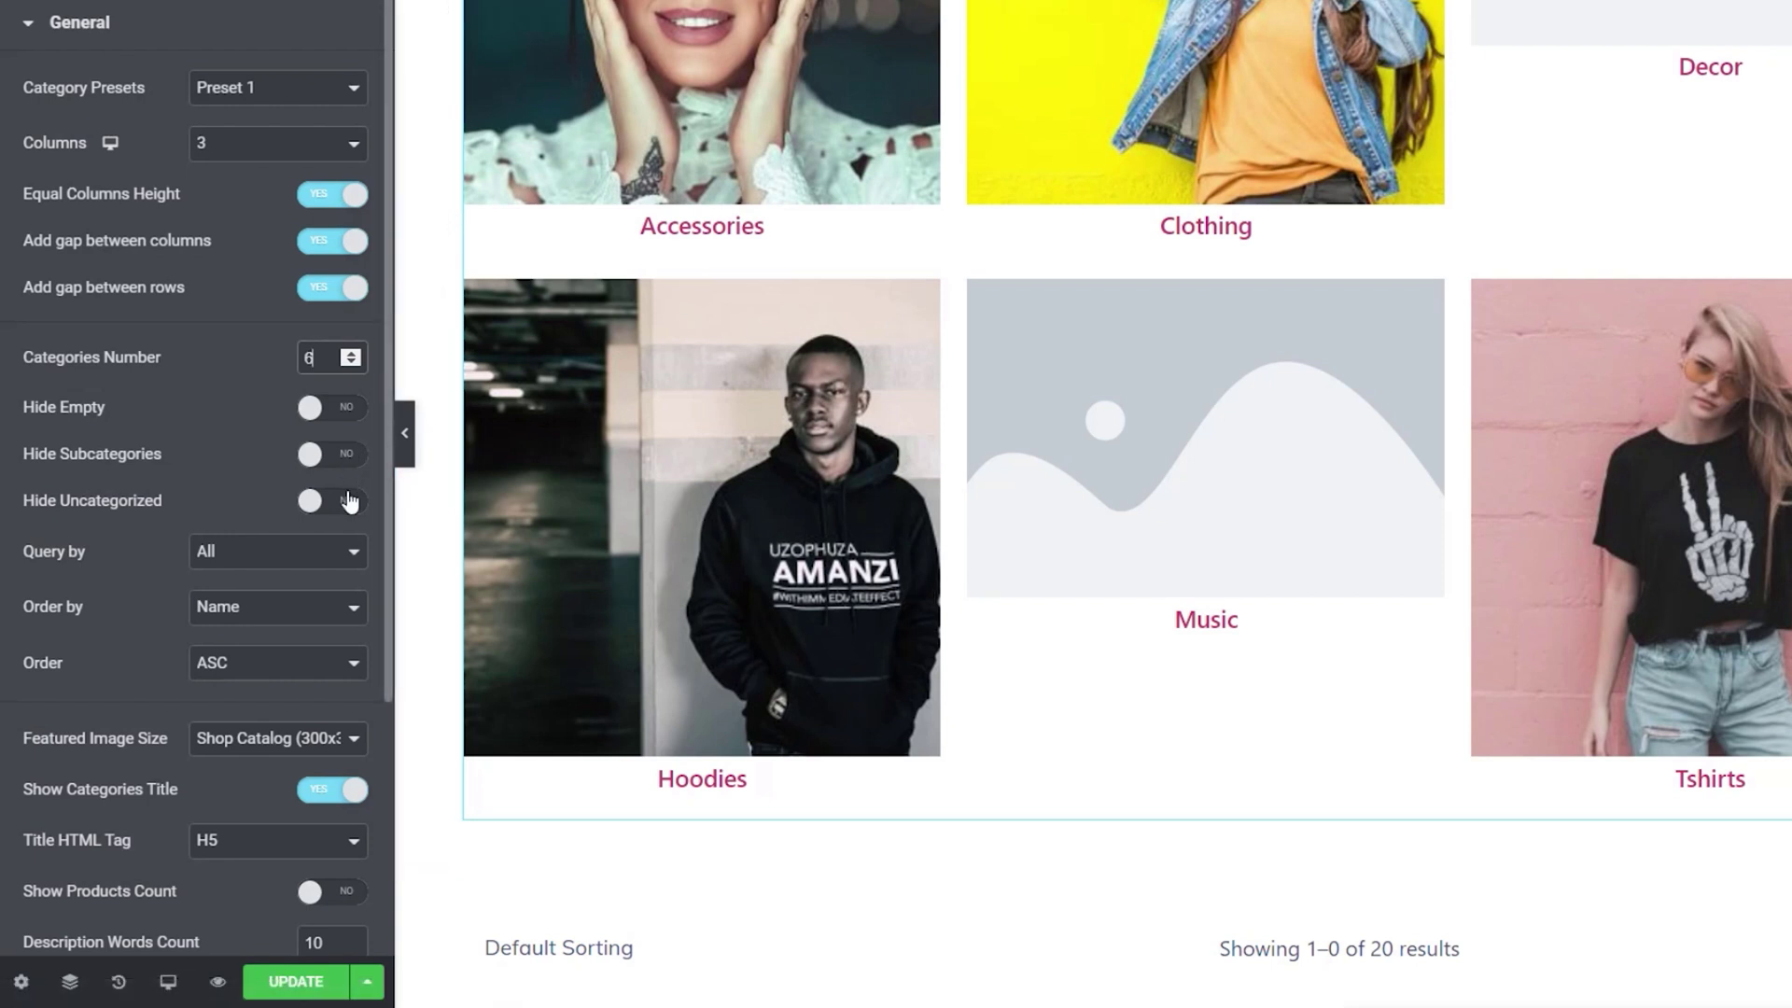
{"action": "left_click", "coordinate": [349, 411]}
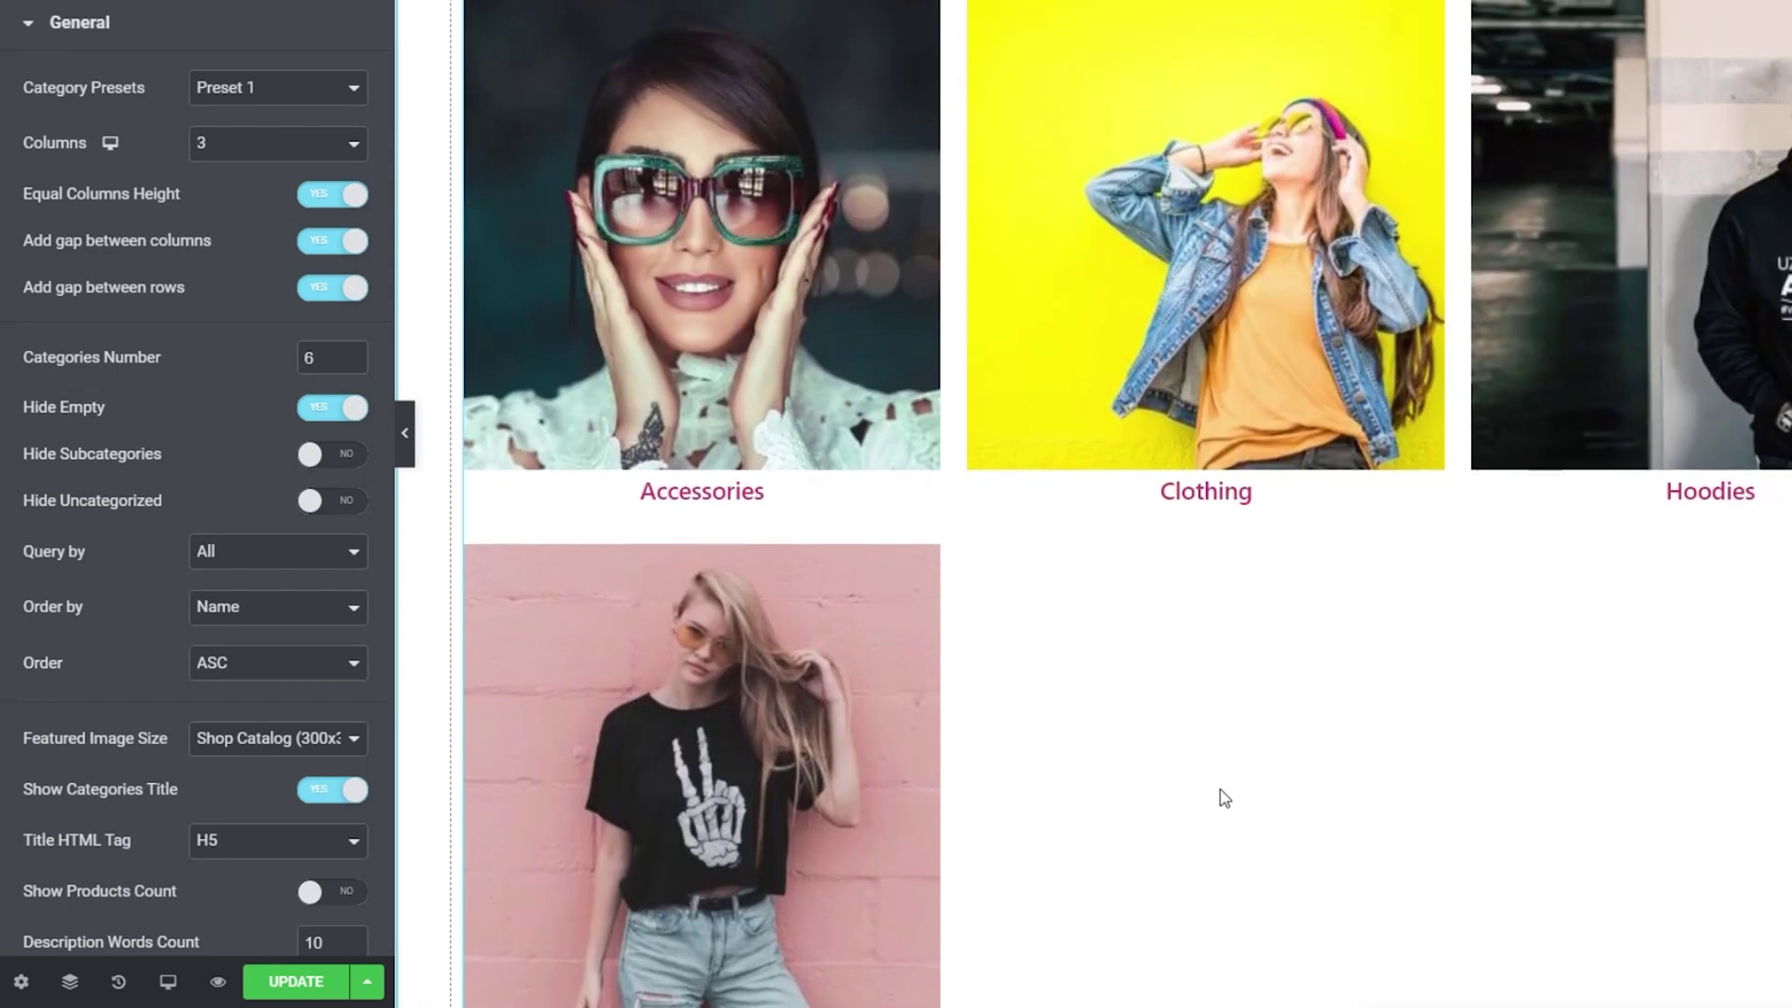
Enable the carousel for the Categories Grid and page forward through its slides to test it
{"action": "scroll", "coordinate": [131, 695], "scroll_direction": "down", "scroll_amount": 4}
{"action": "left_click", "coordinate": [93, 771]}
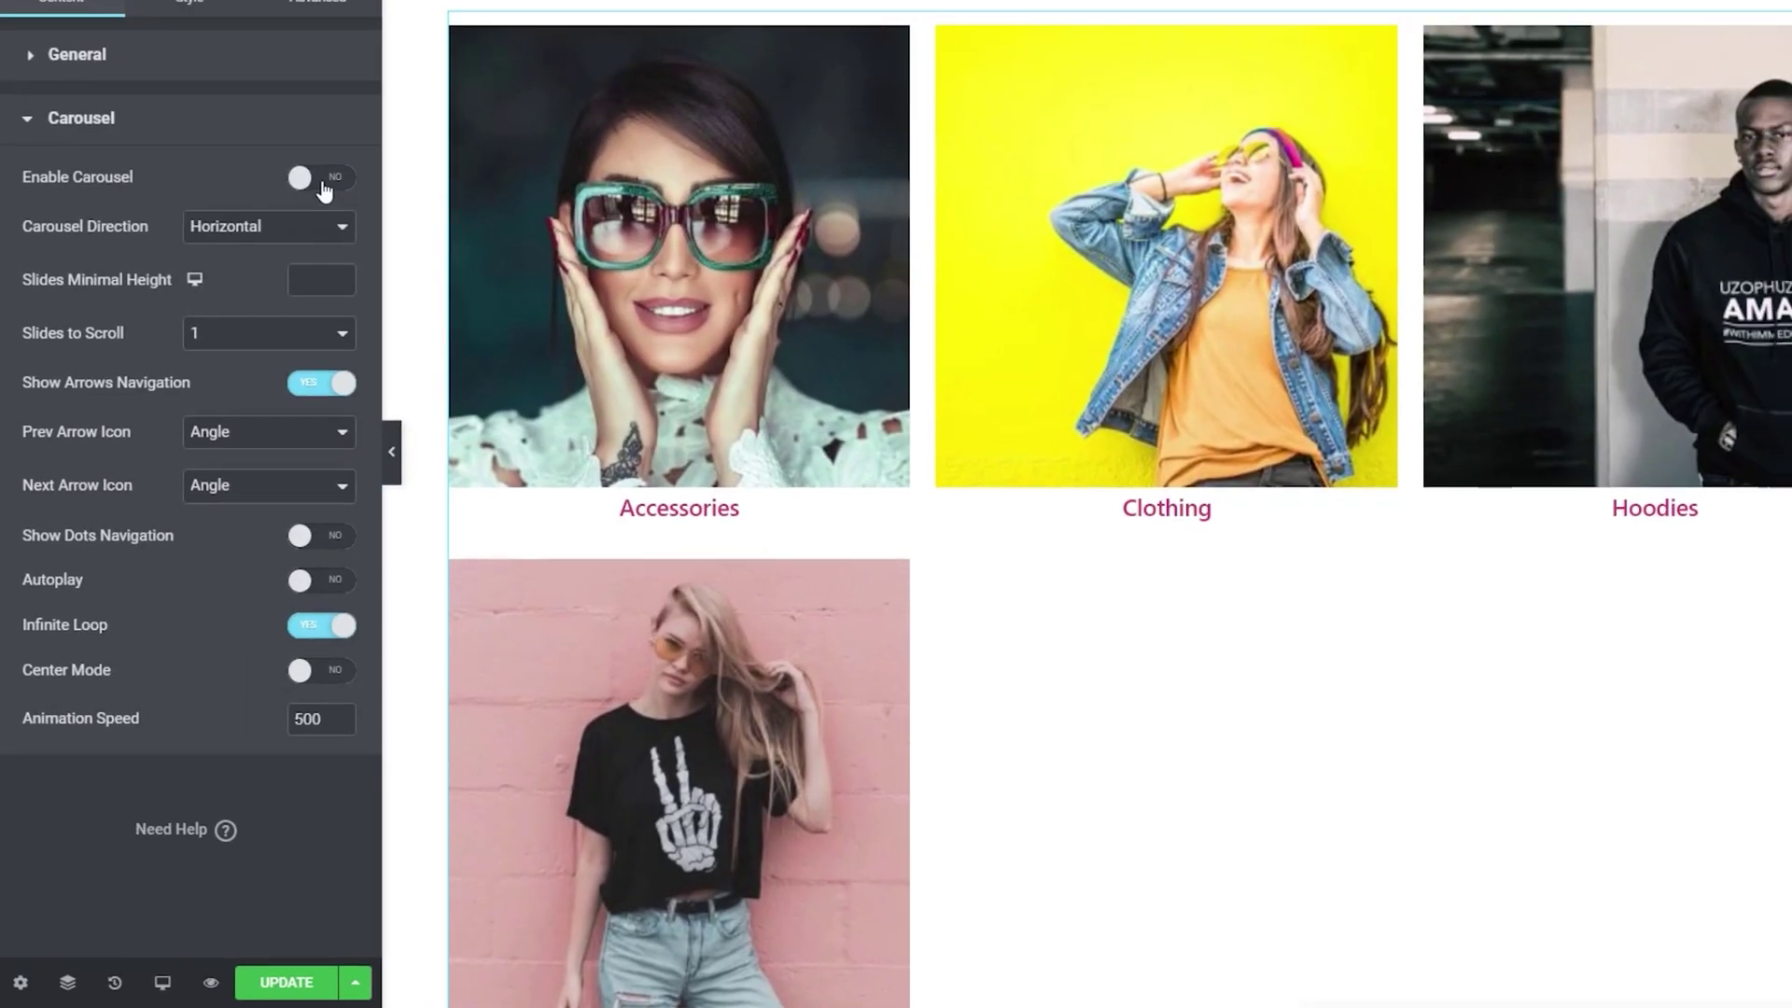
{"action": "left_click", "coordinate": [321, 182]}
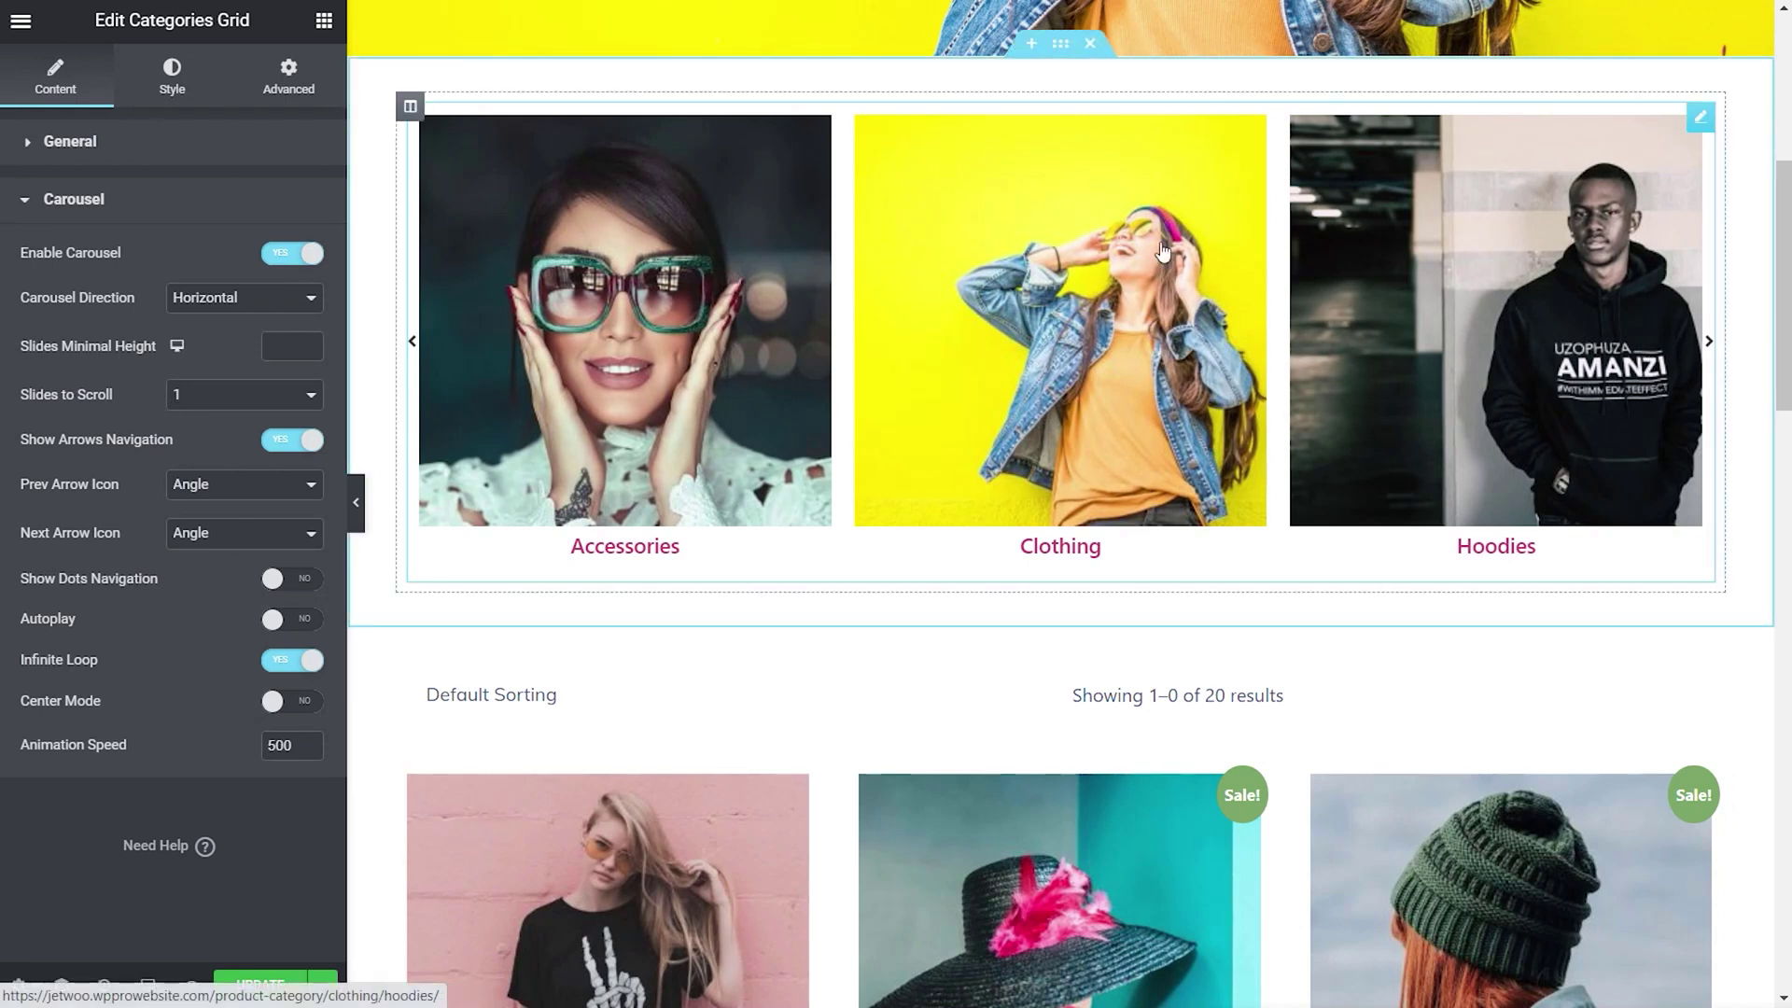
{"action": "left_click", "coordinate": [1711, 346]}
{"action": "left_click", "coordinate": [1712, 344]}
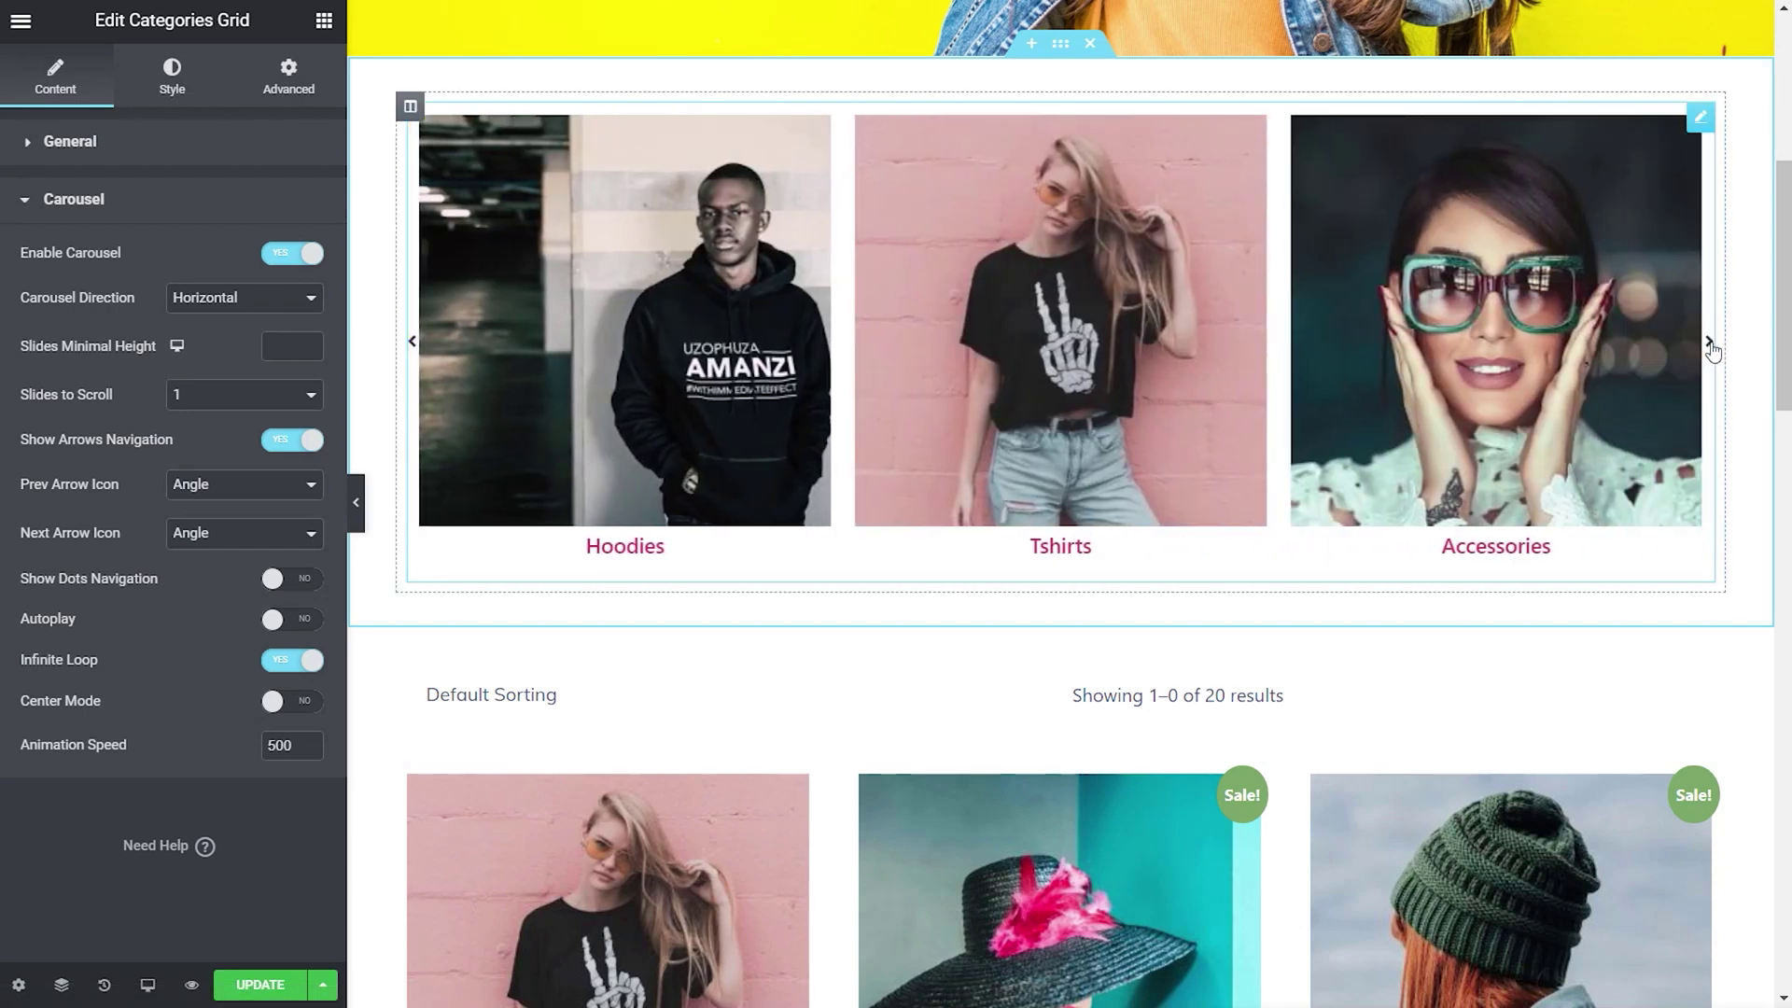
{"action": "left_click", "coordinate": [1710, 344]}
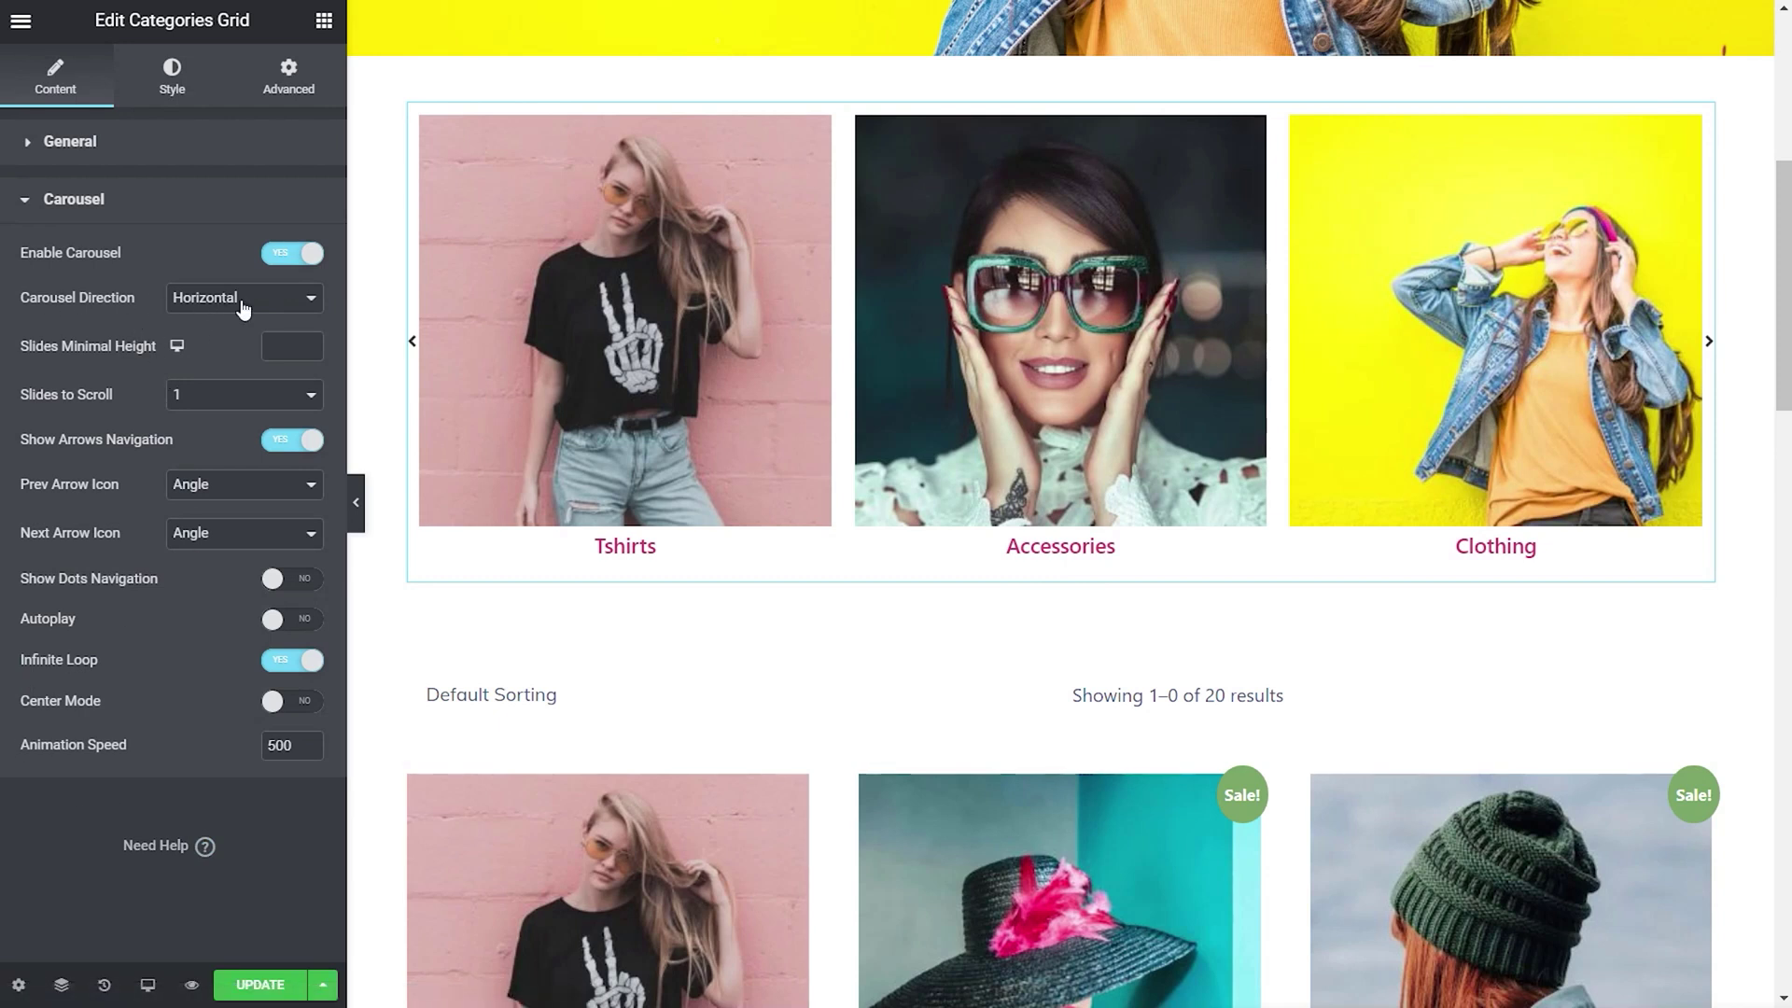
Keep the carousel's Slides to Scroll at 1 and change its previous arrow icon to Arrow
{"action": "left_click", "coordinate": [289, 346]}
{"action": "left_click", "coordinate": [198, 400]}
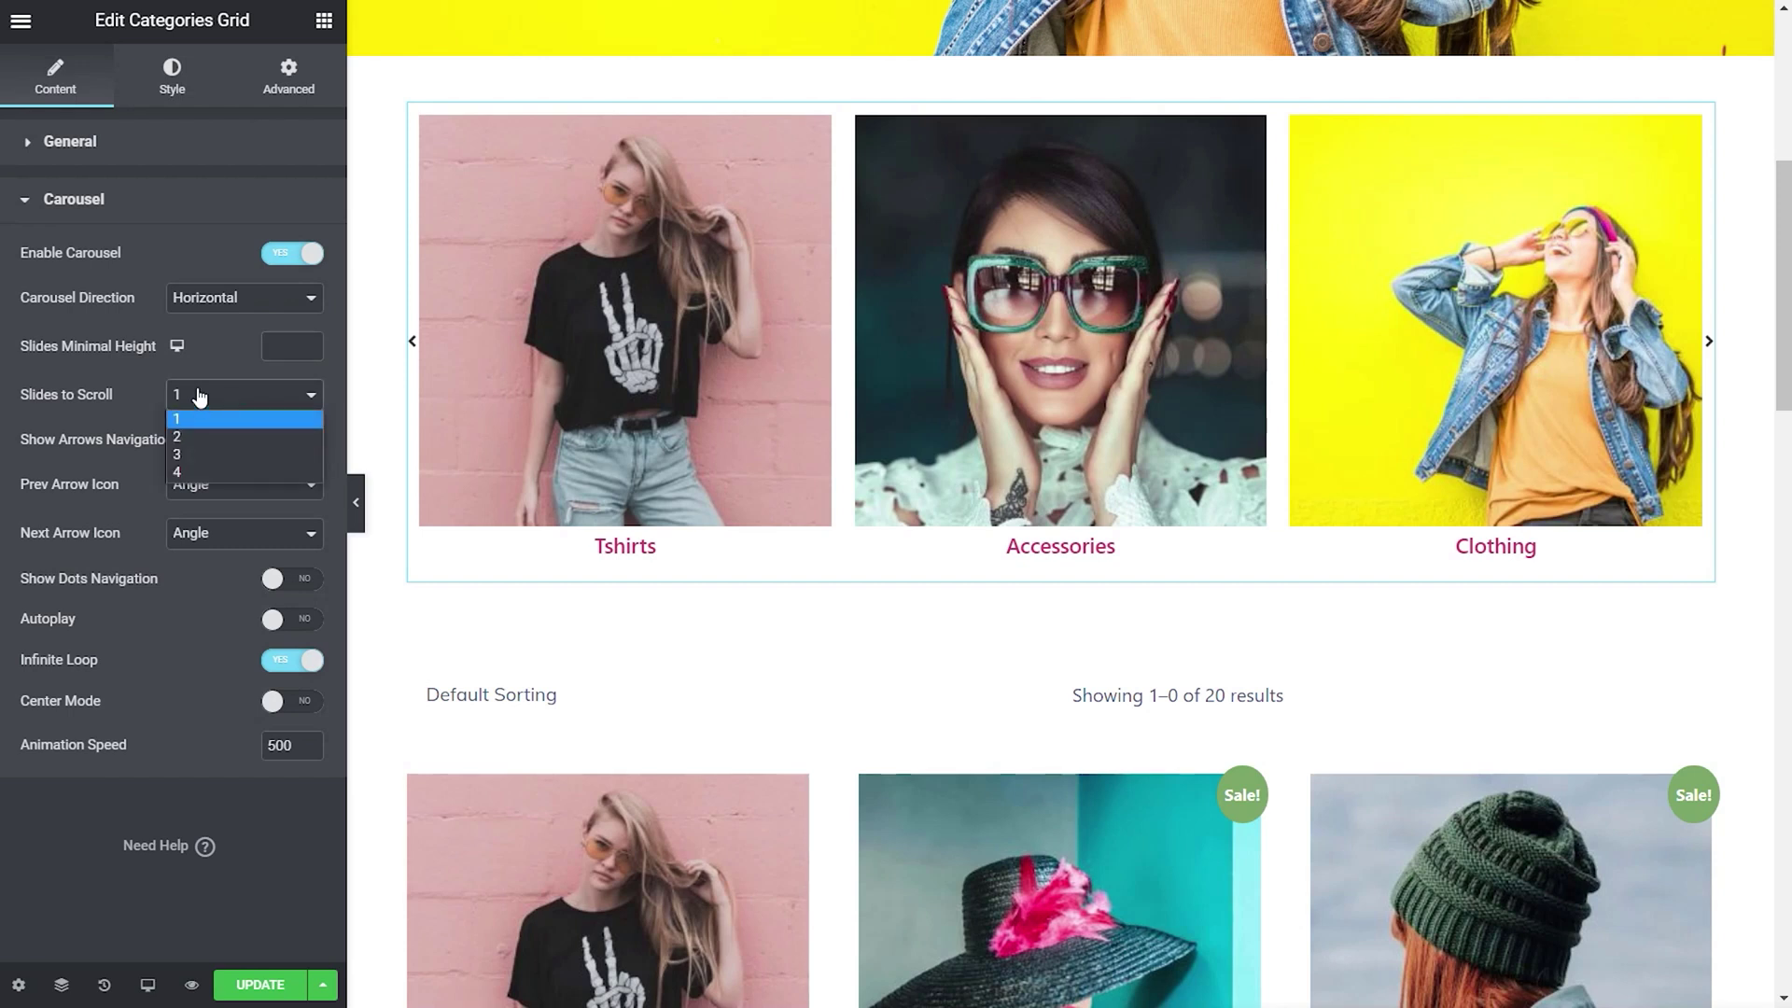
{"action": "left_click", "coordinate": [200, 419]}
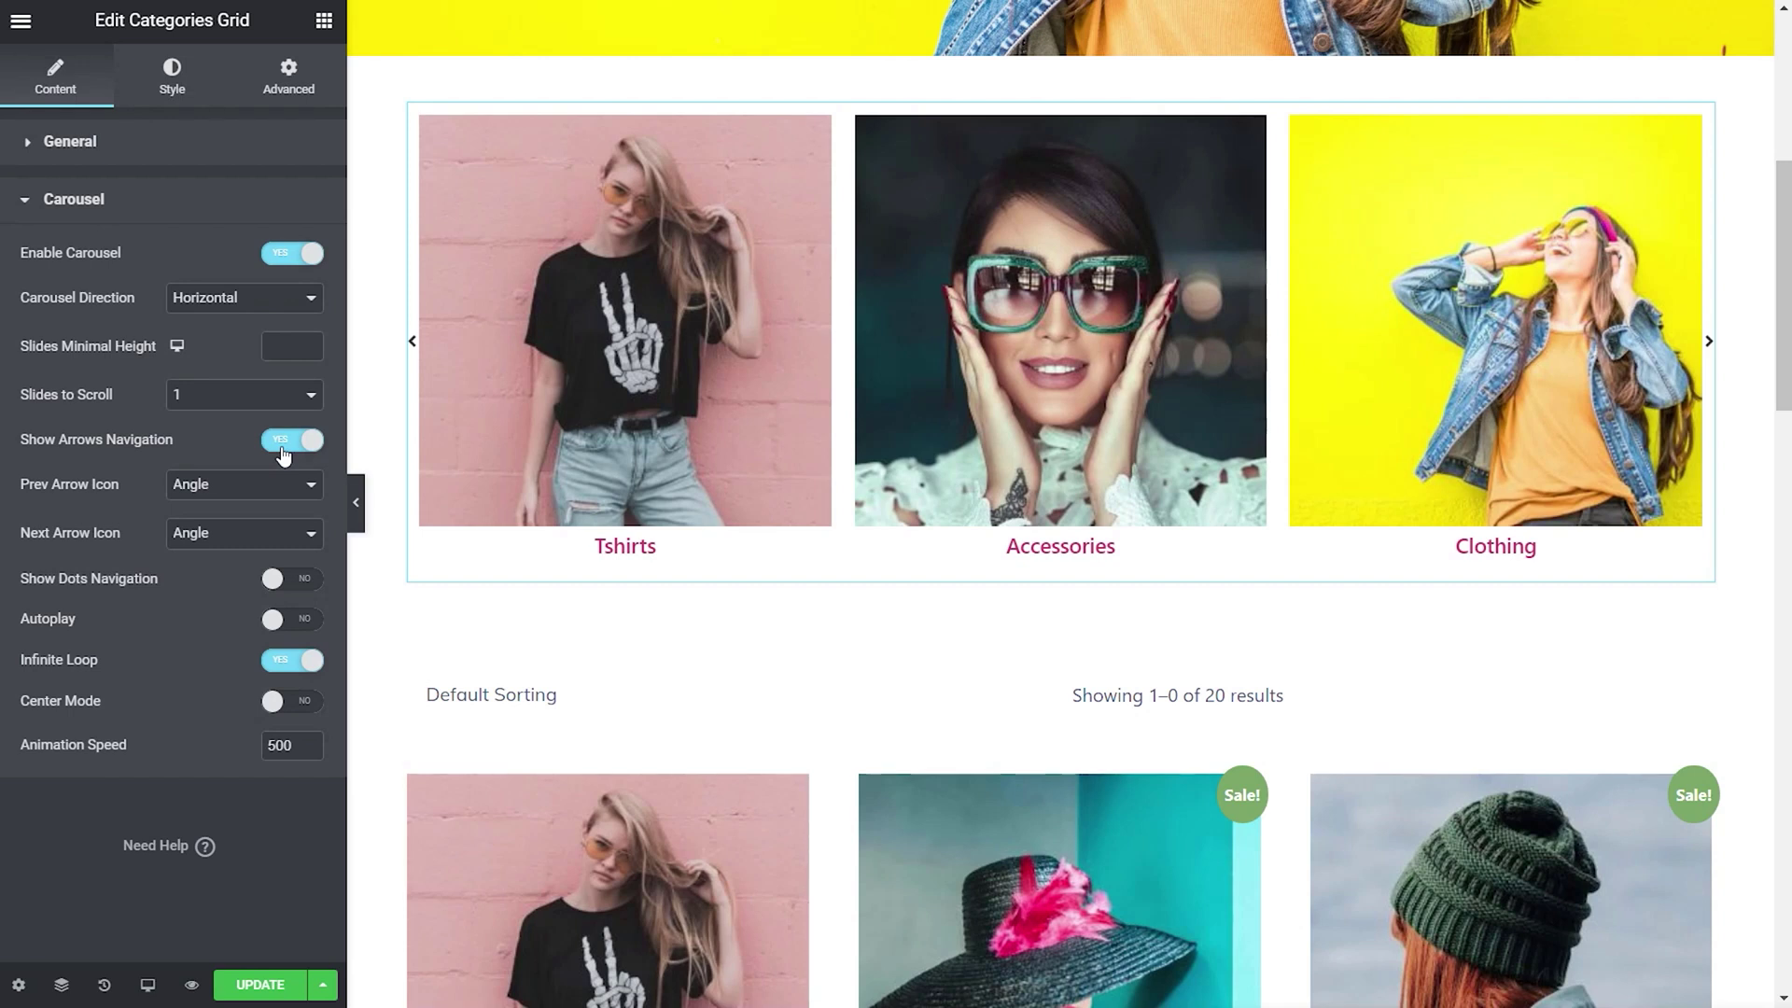
{"action": "left_click", "coordinate": [261, 486]}
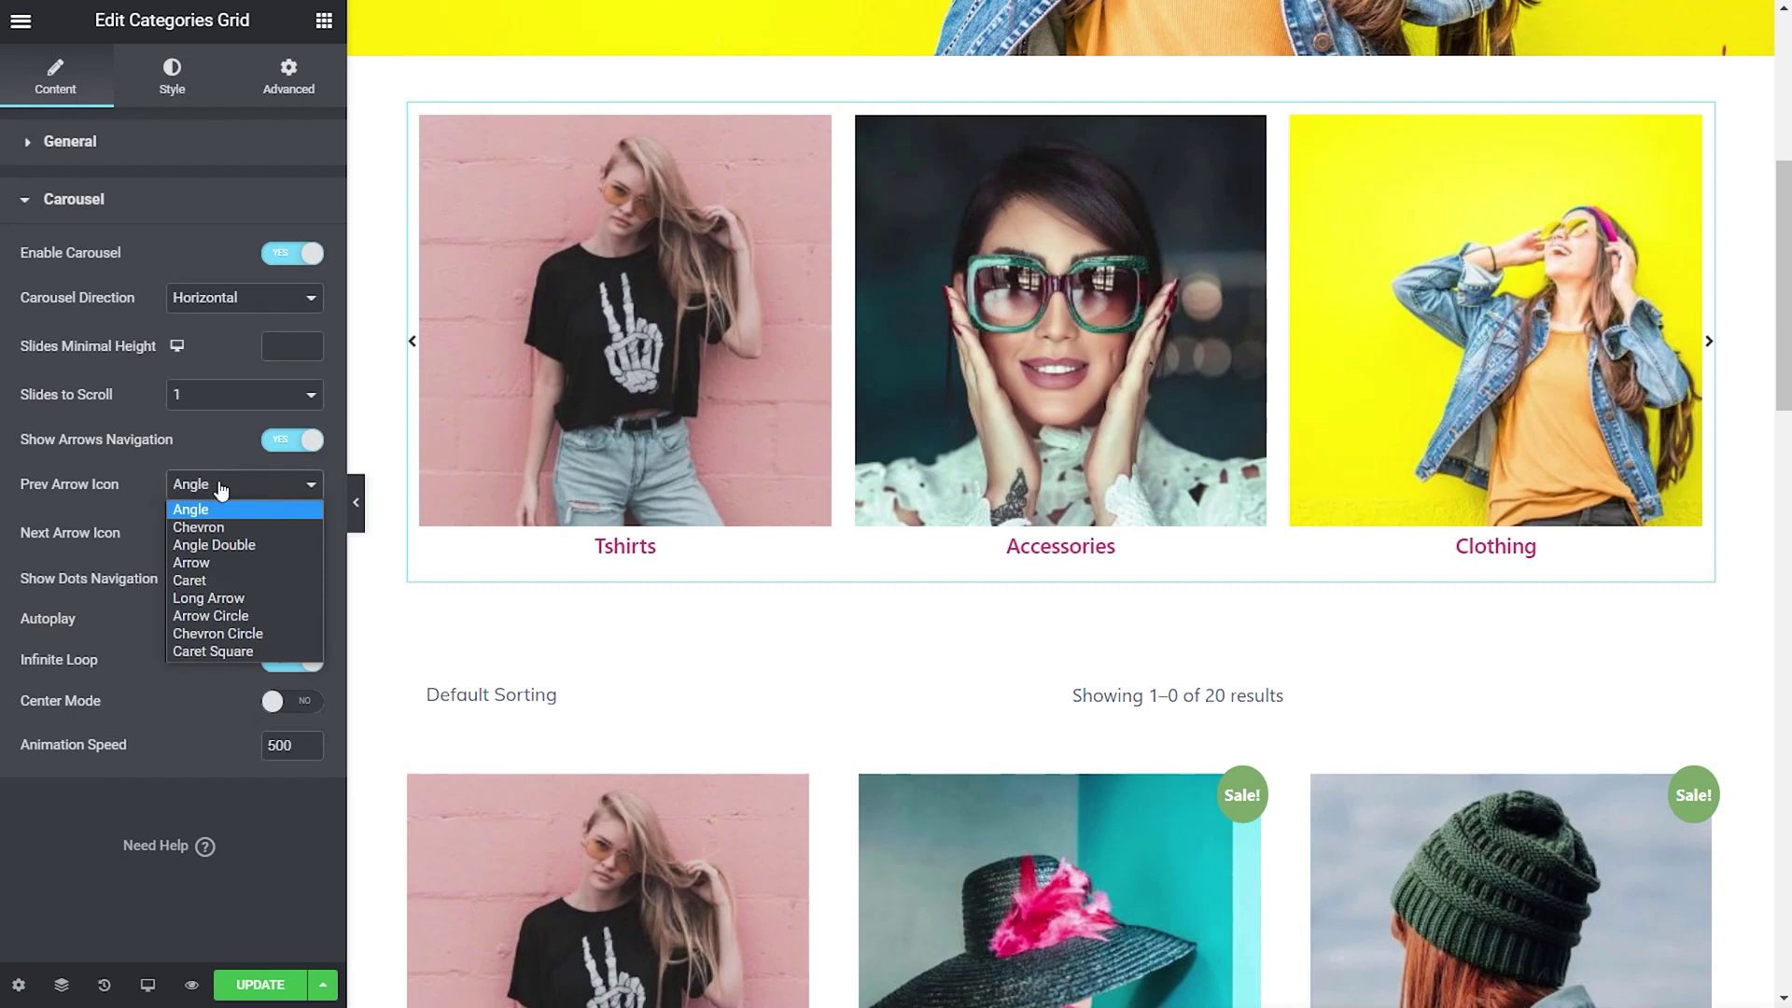
{"action": "left_click", "coordinate": [215, 563]}
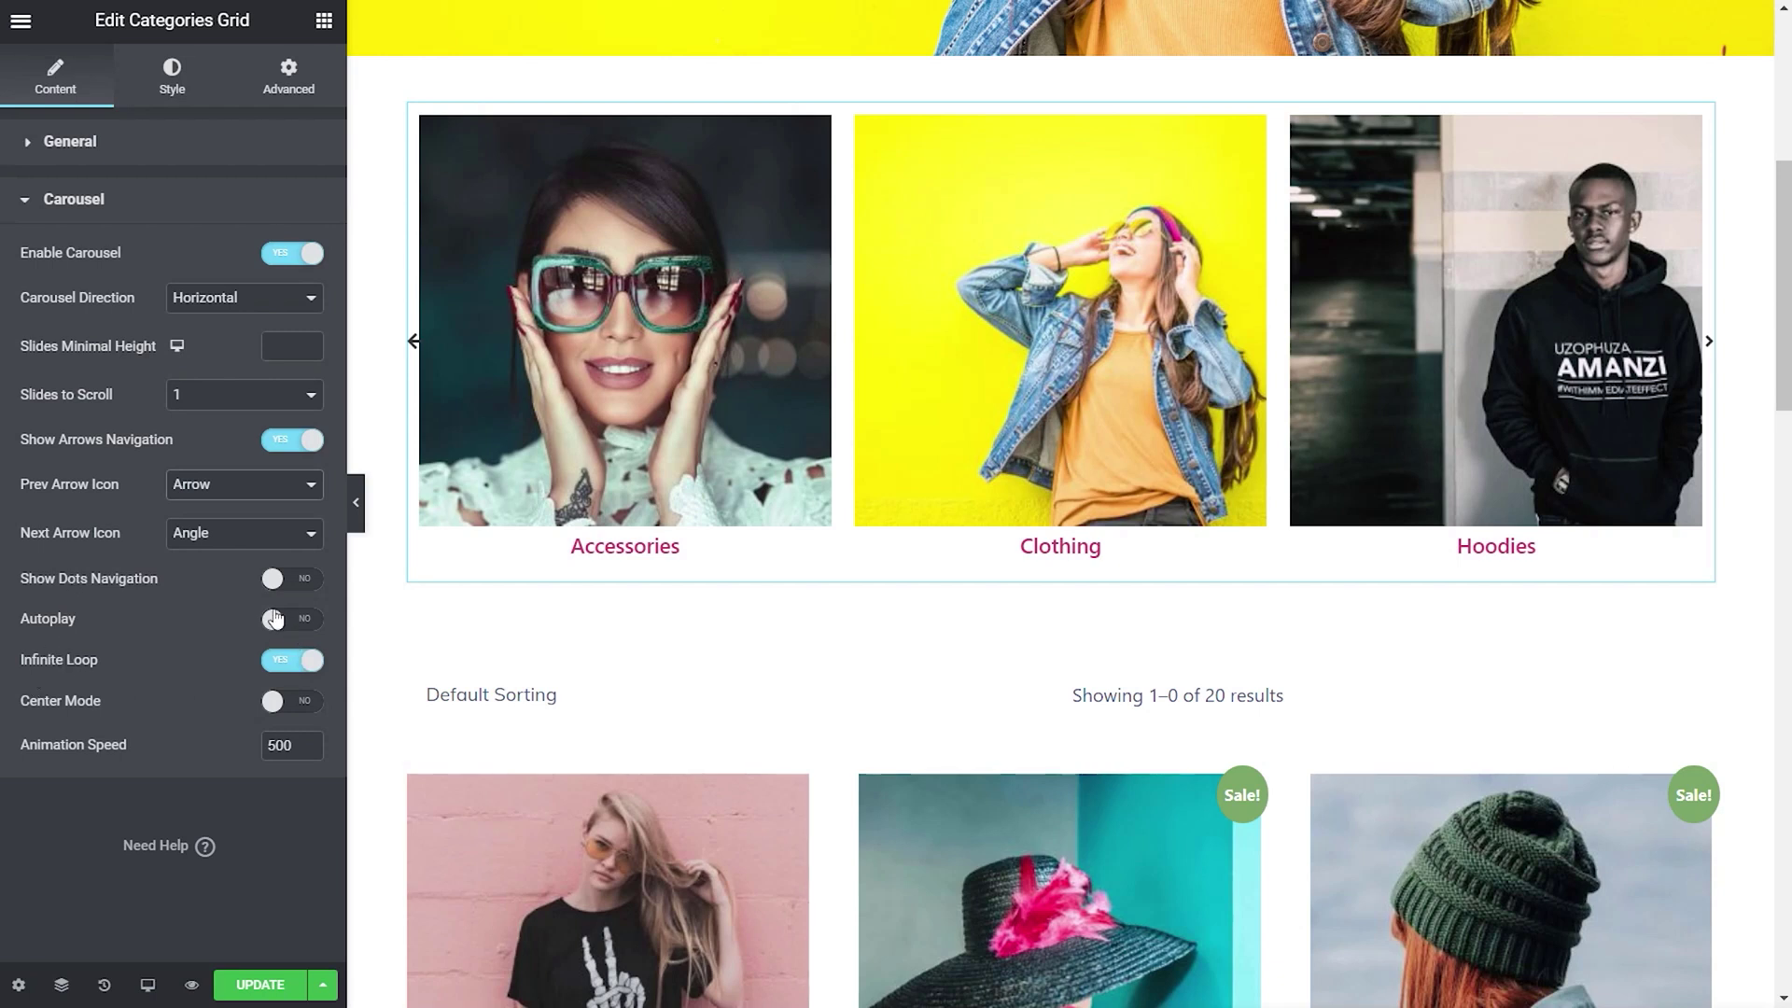
Turn on dots navigation and autoplay for the Categories Grid carousel
{"action": "left_click", "coordinate": [303, 587]}
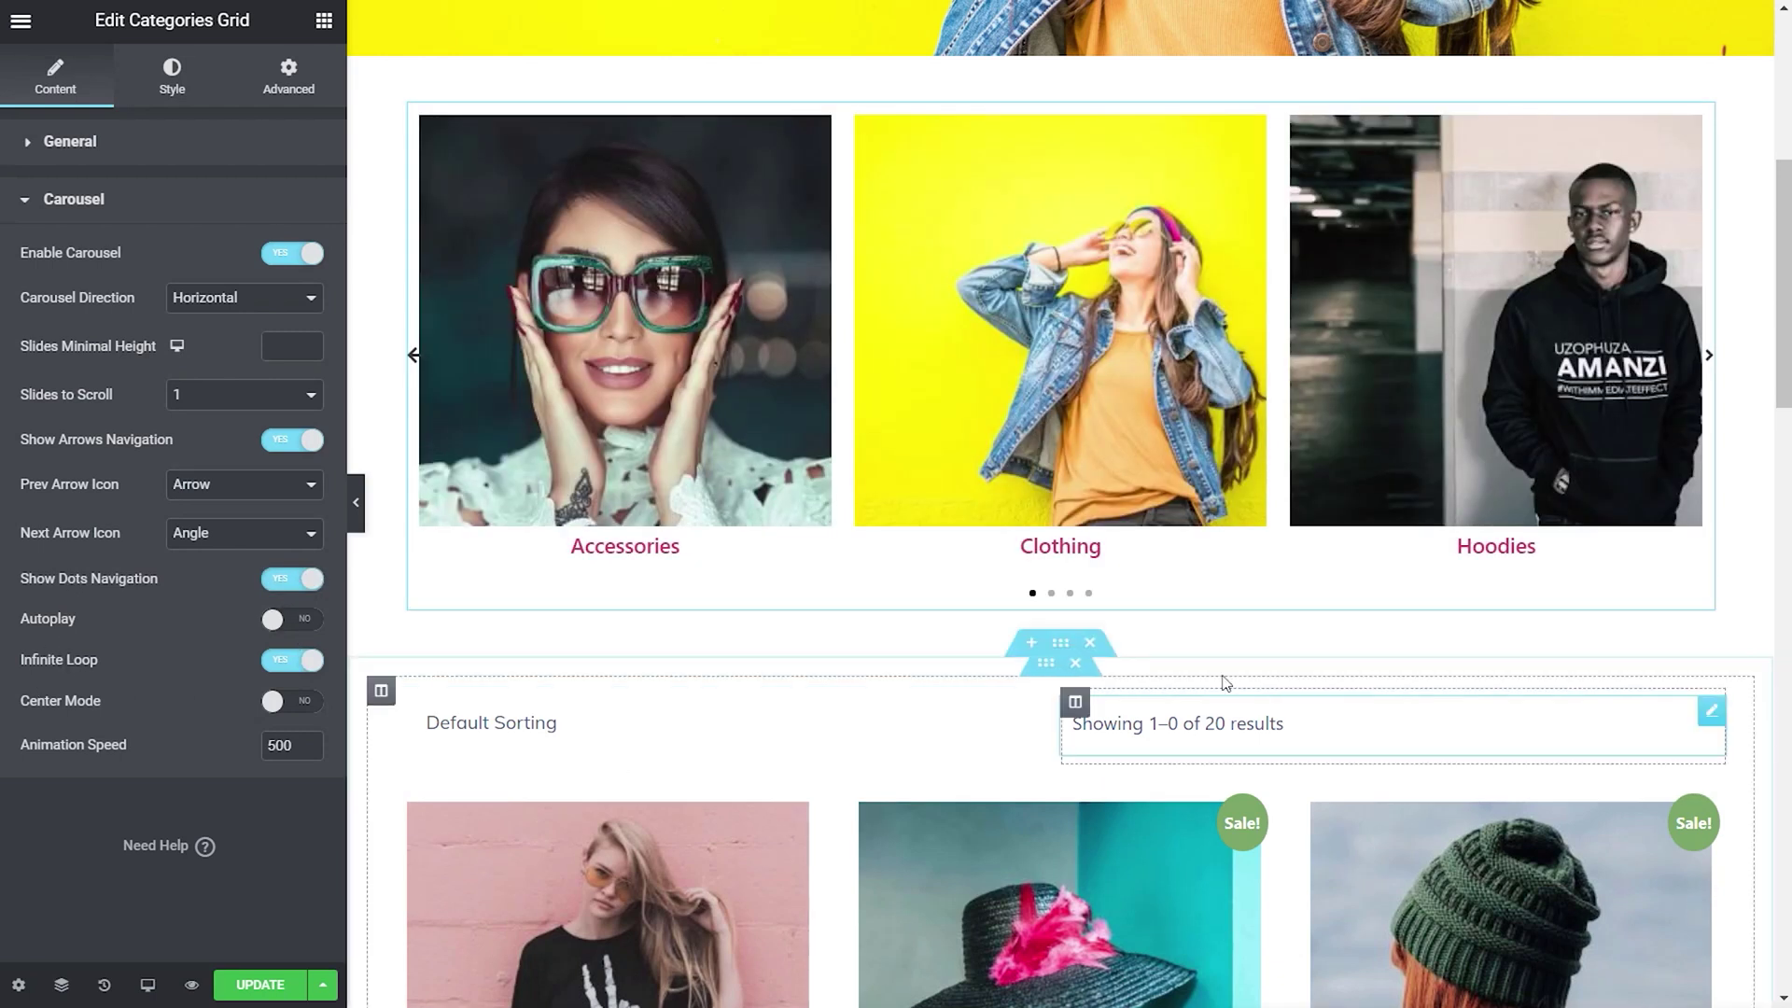
{"action": "left_click", "coordinate": [305, 620]}
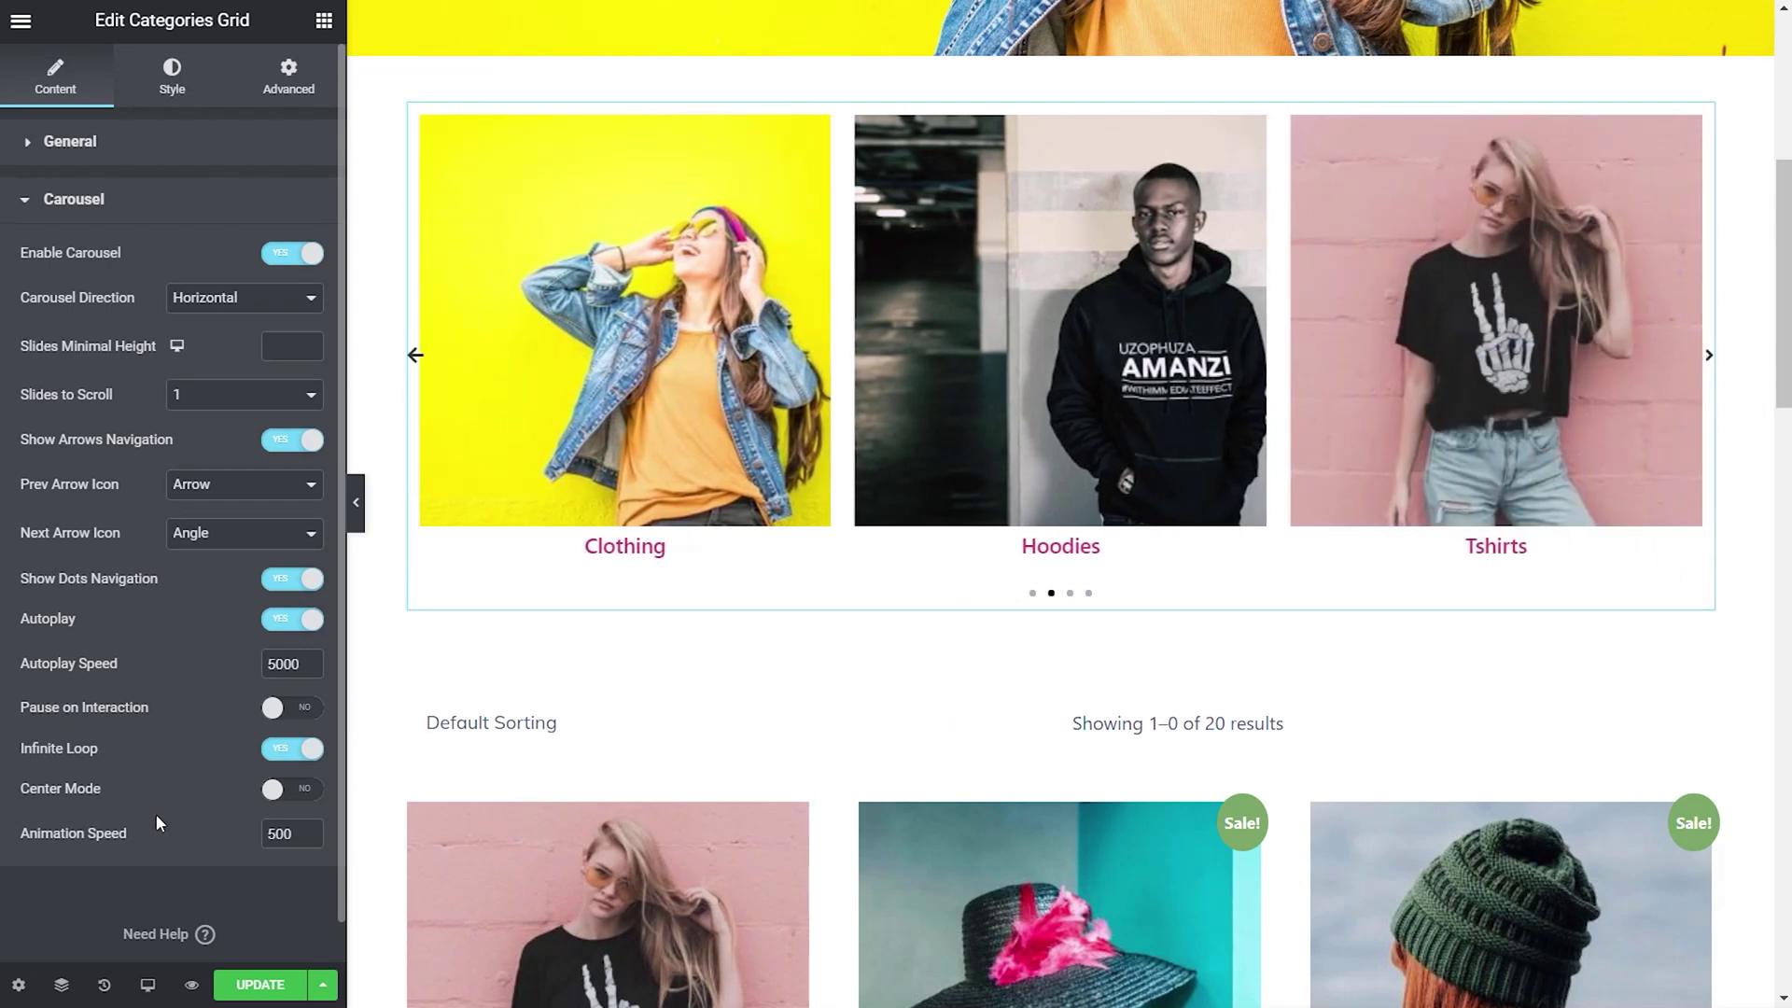
{"action": "left_click", "coordinate": [168, 82]}
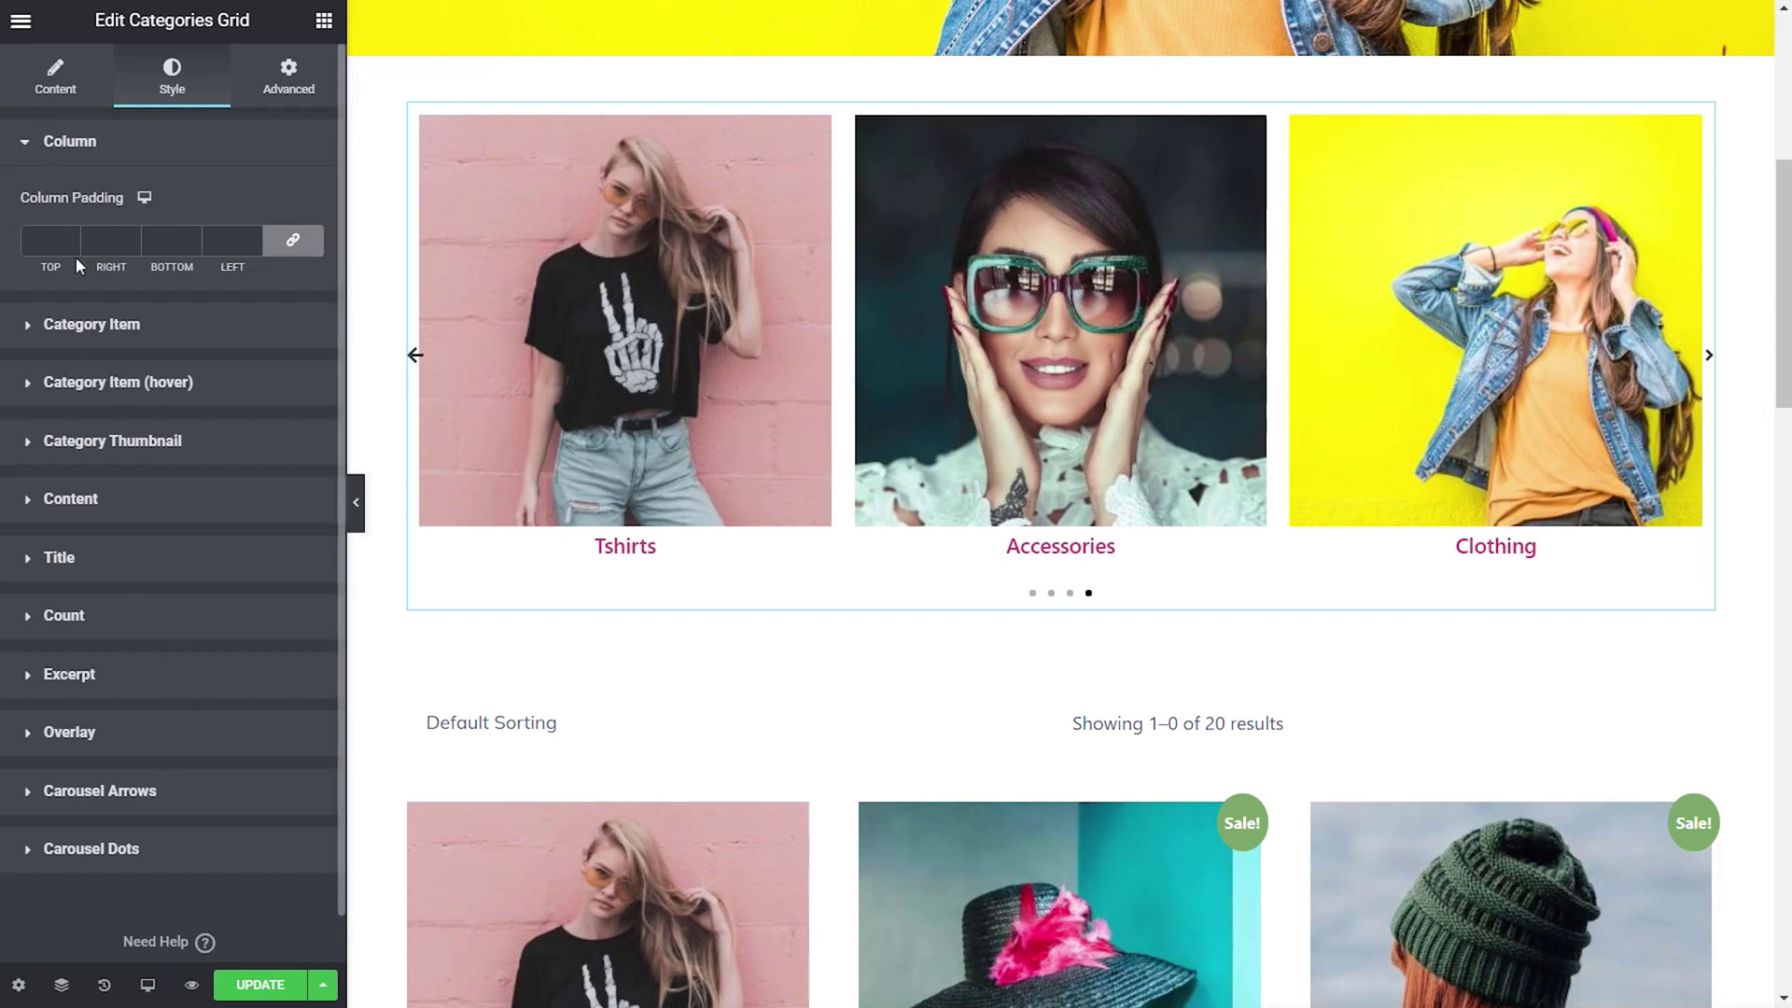
Disable the carousel for the Categories Grid
{"action": "left_click", "coordinate": [54, 76]}
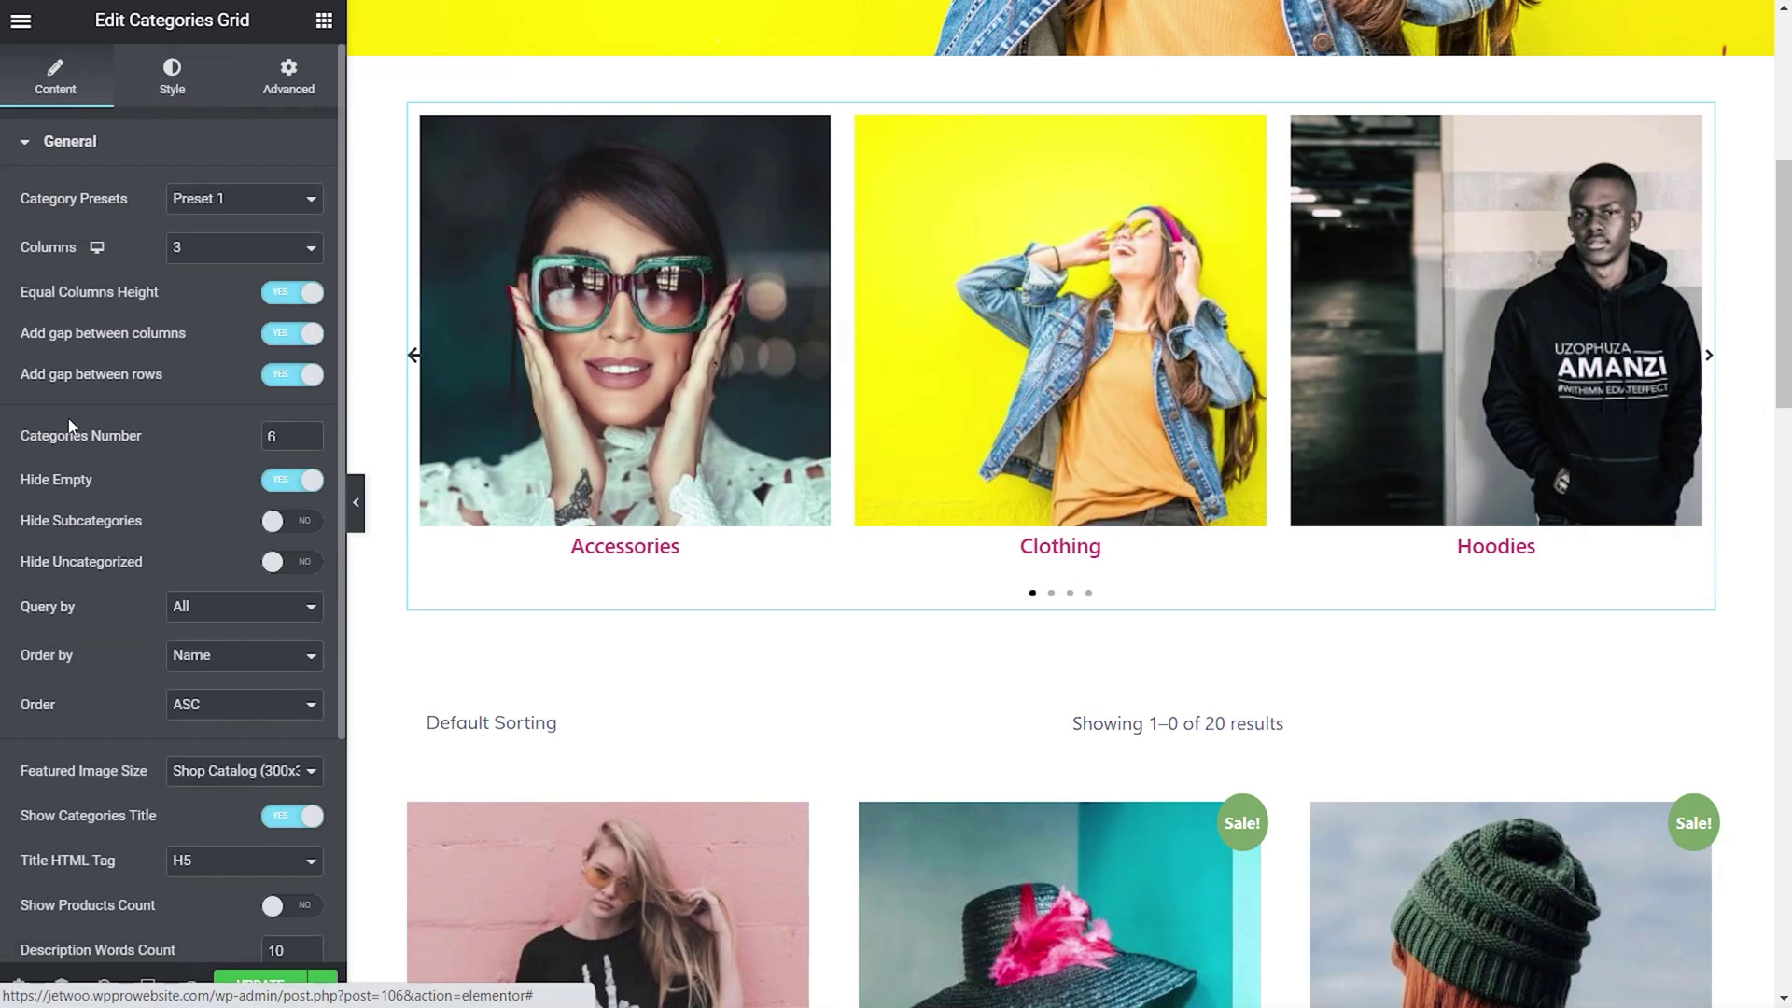
{"action": "scroll", "coordinate": [186, 812], "scroll_direction": "down", "scroll_amount": 3}
{"action": "left_click", "coordinate": [186, 812]}
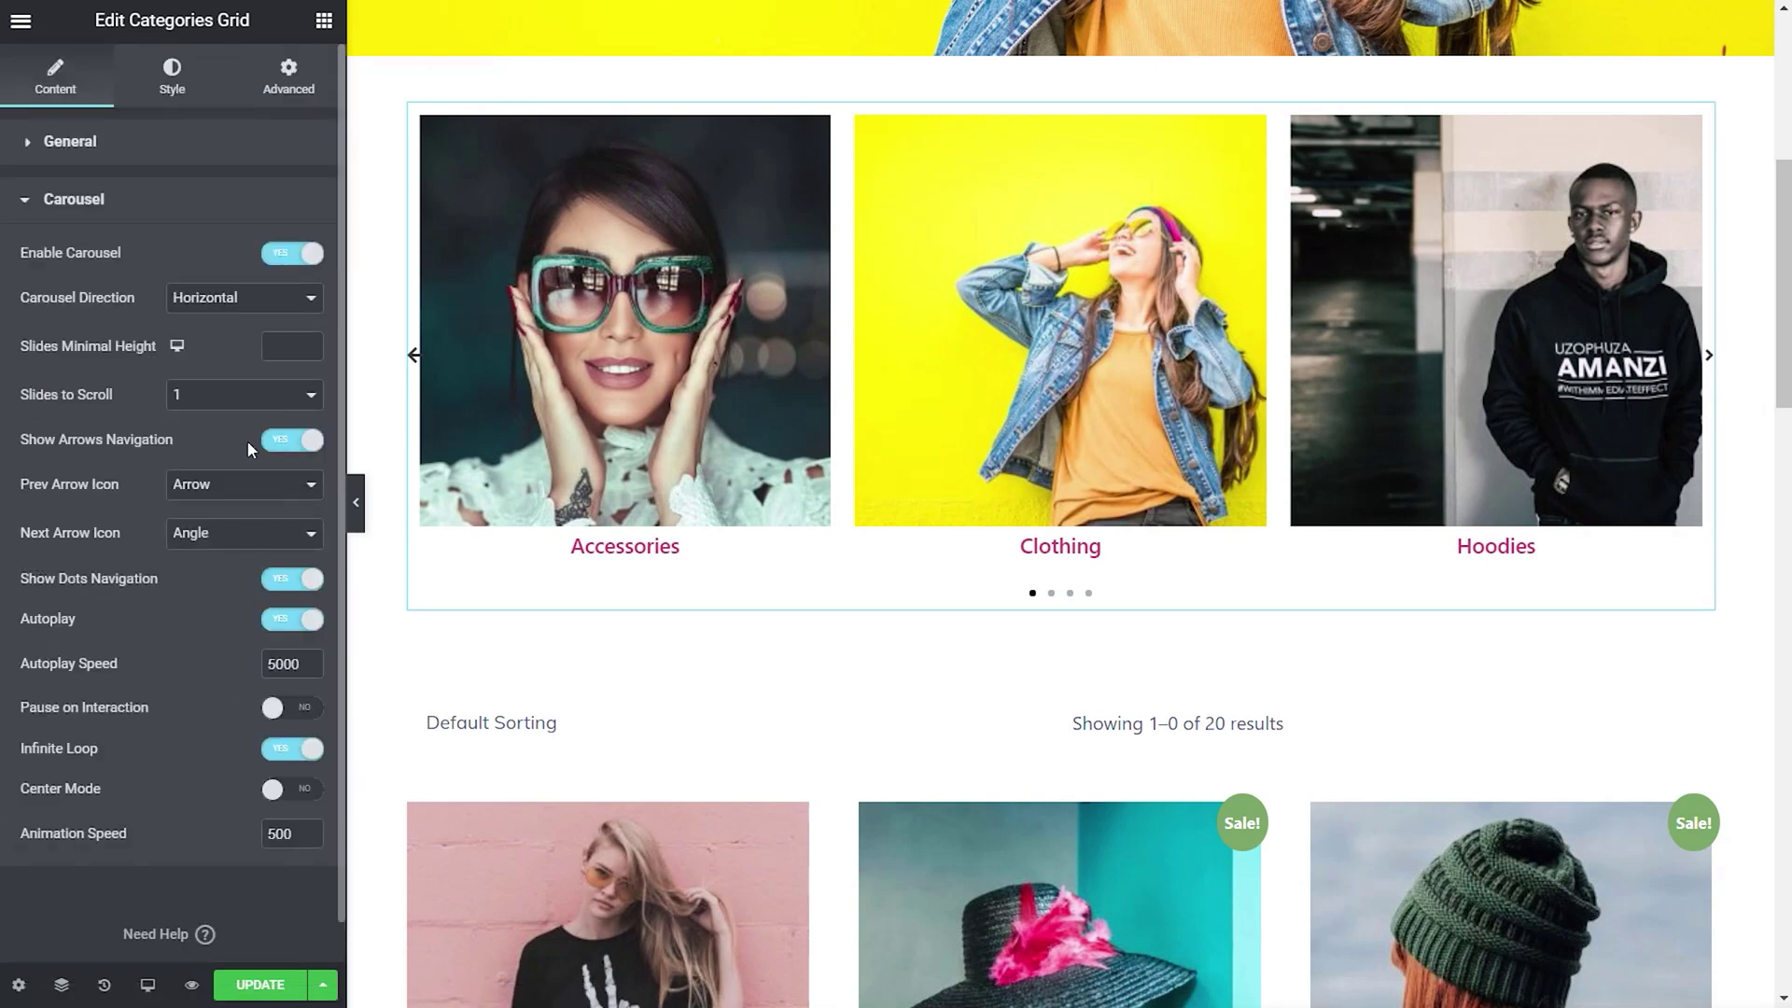
{"action": "left_click", "coordinate": [275, 247]}
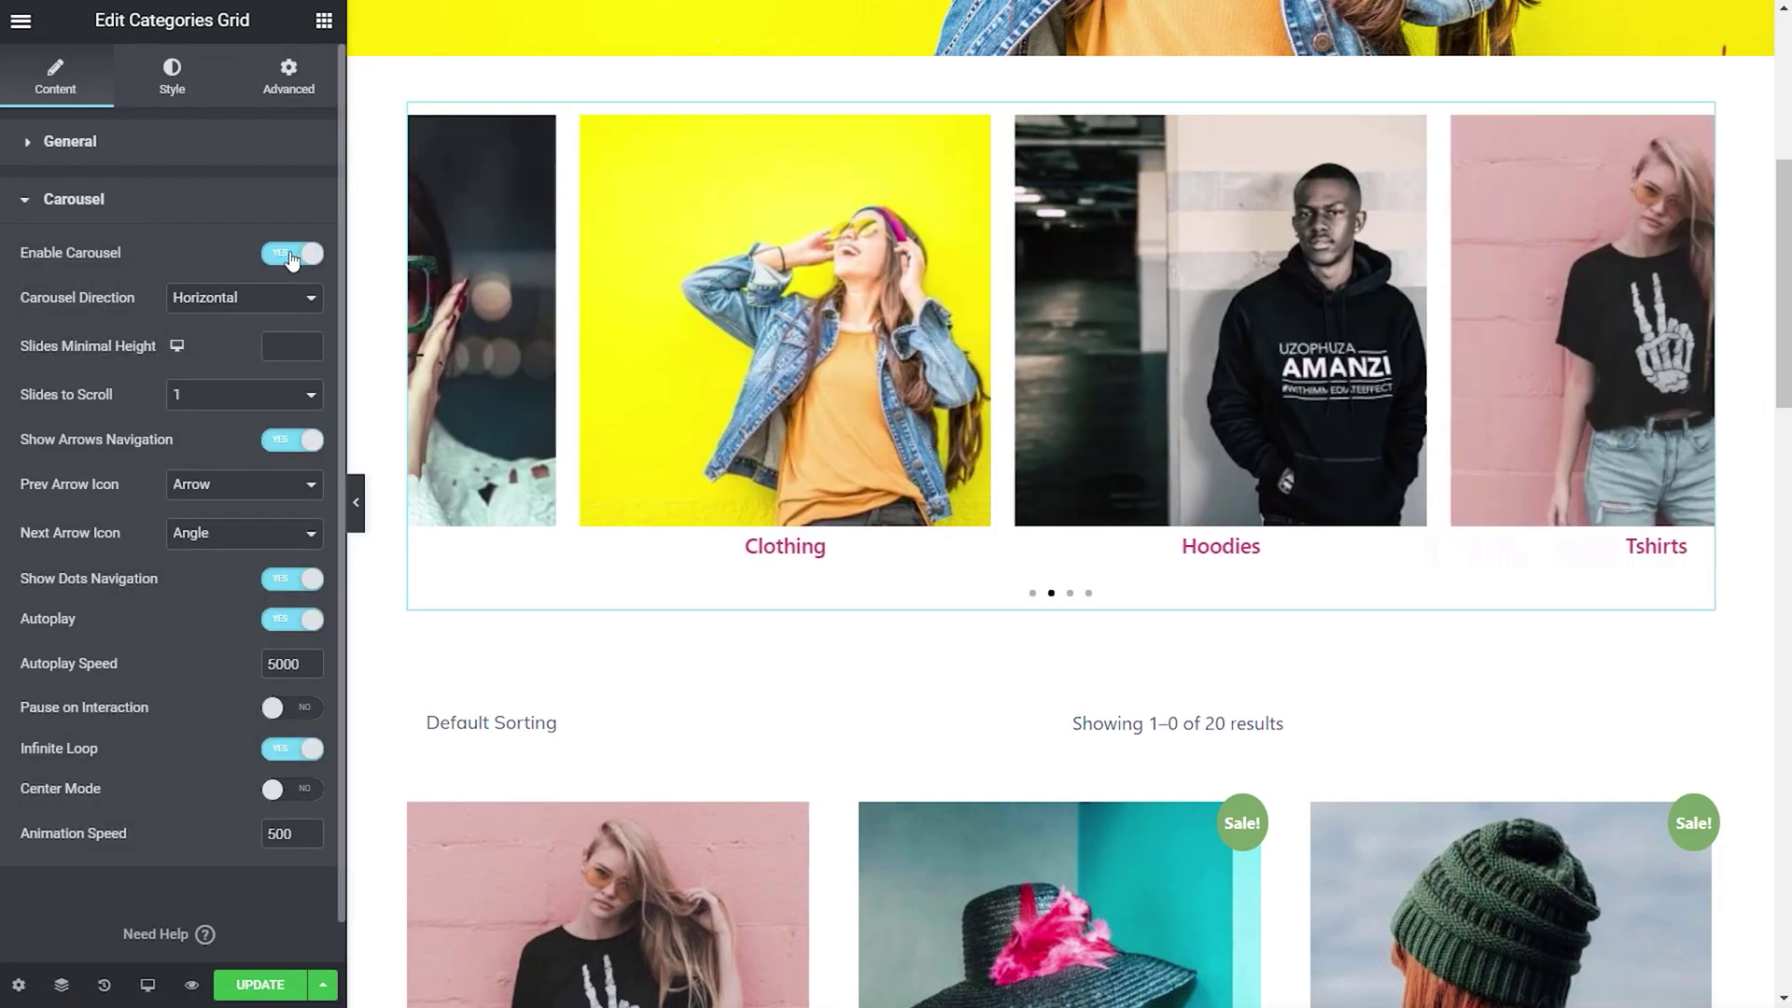
{"action": "left_click", "coordinate": [291, 245]}
Hide subcategories and uncategorized items in the Categories Grid and set its query to Current Subcategories
{"action": "left_click", "coordinate": [75, 145]}
{"action": "left_click", "coordinate": [272, 525]}
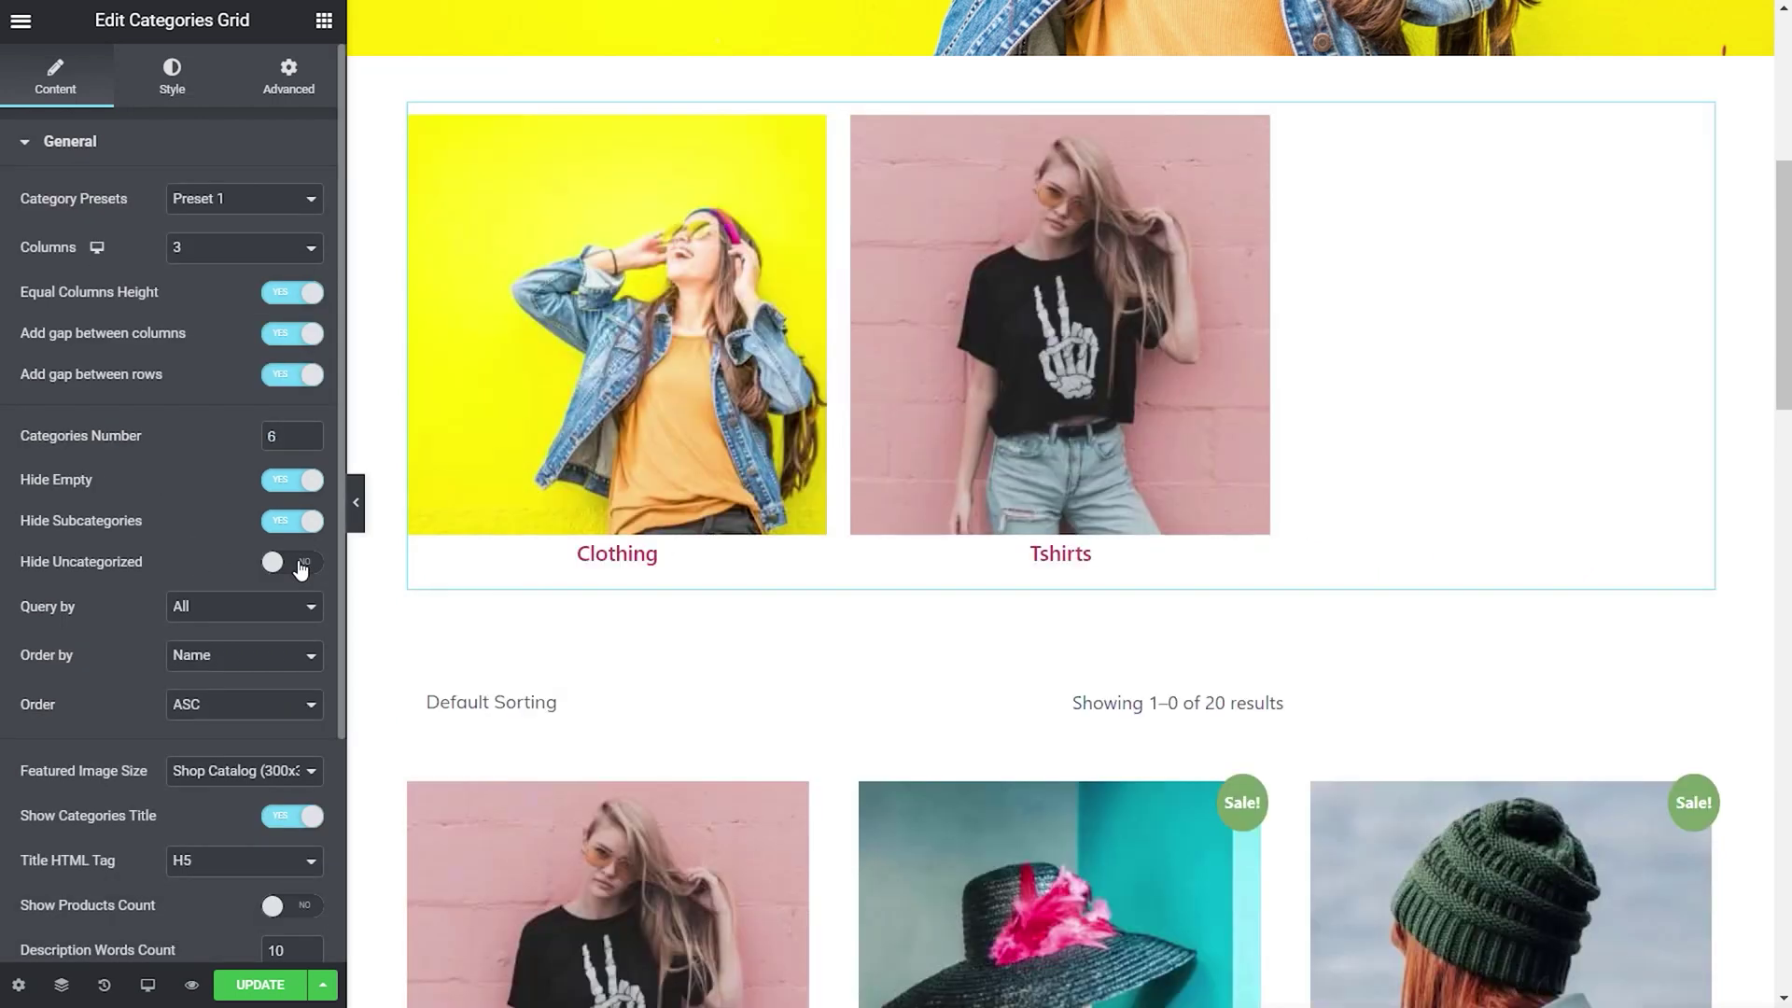
{"action": "left_click", "coordinate": [297, 563]}
{"action": "left_click", "coordinate": [242, 618]}
{"action": "left_click", "coordinate": [233, 681]}
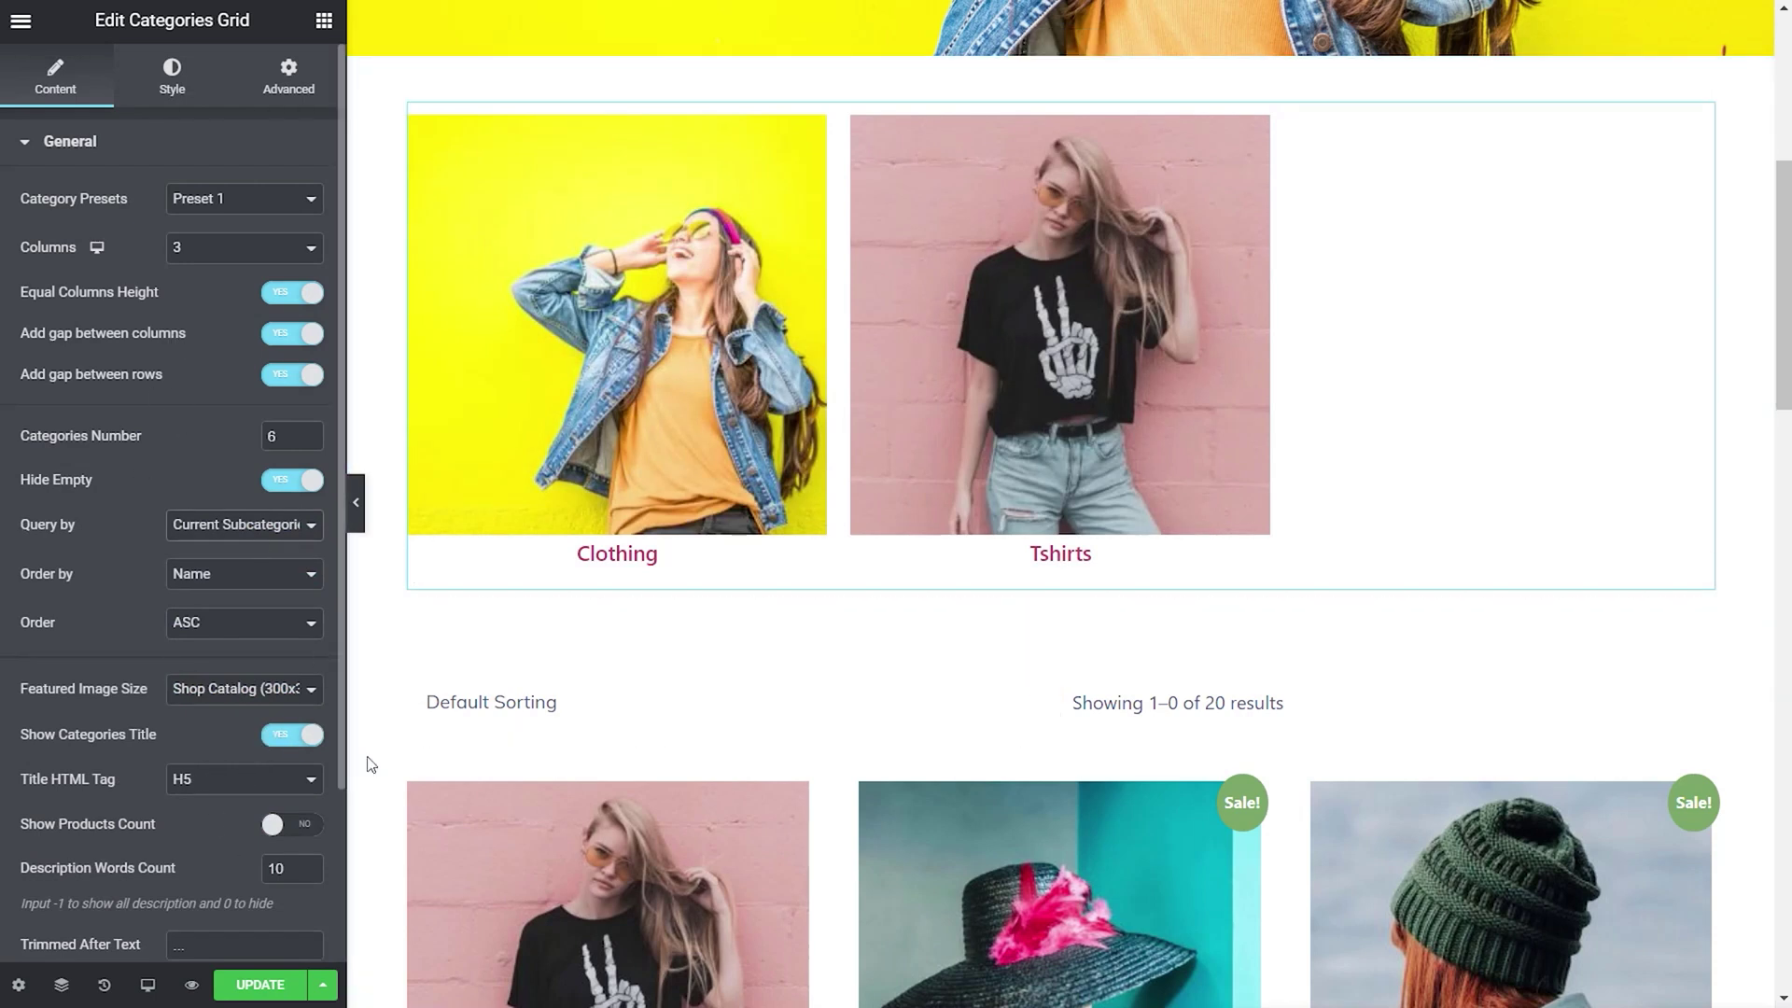
Set the Categories Grid to 6 columns and update the shop template
{"action": "left_click", "coordinate": [200, 250]}
{"action": "left_click", "coordinate": [203, 363]}
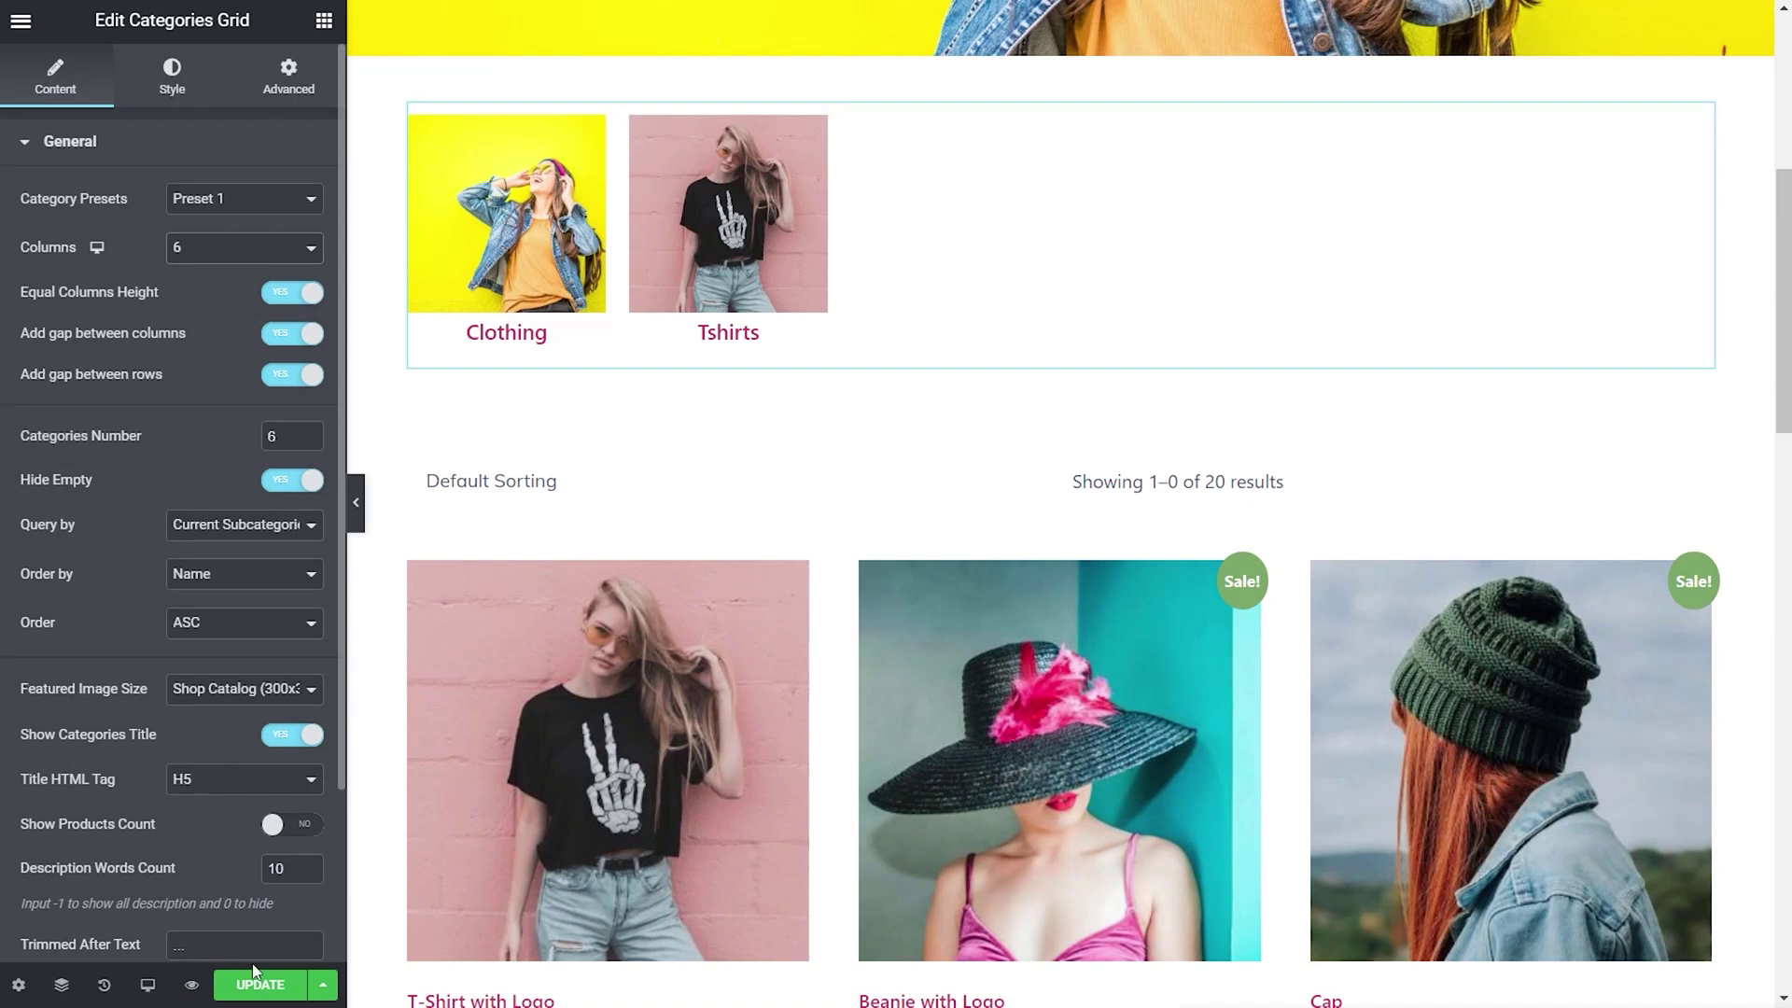
{"action": "left_click", "coordinate": [259, 990]}
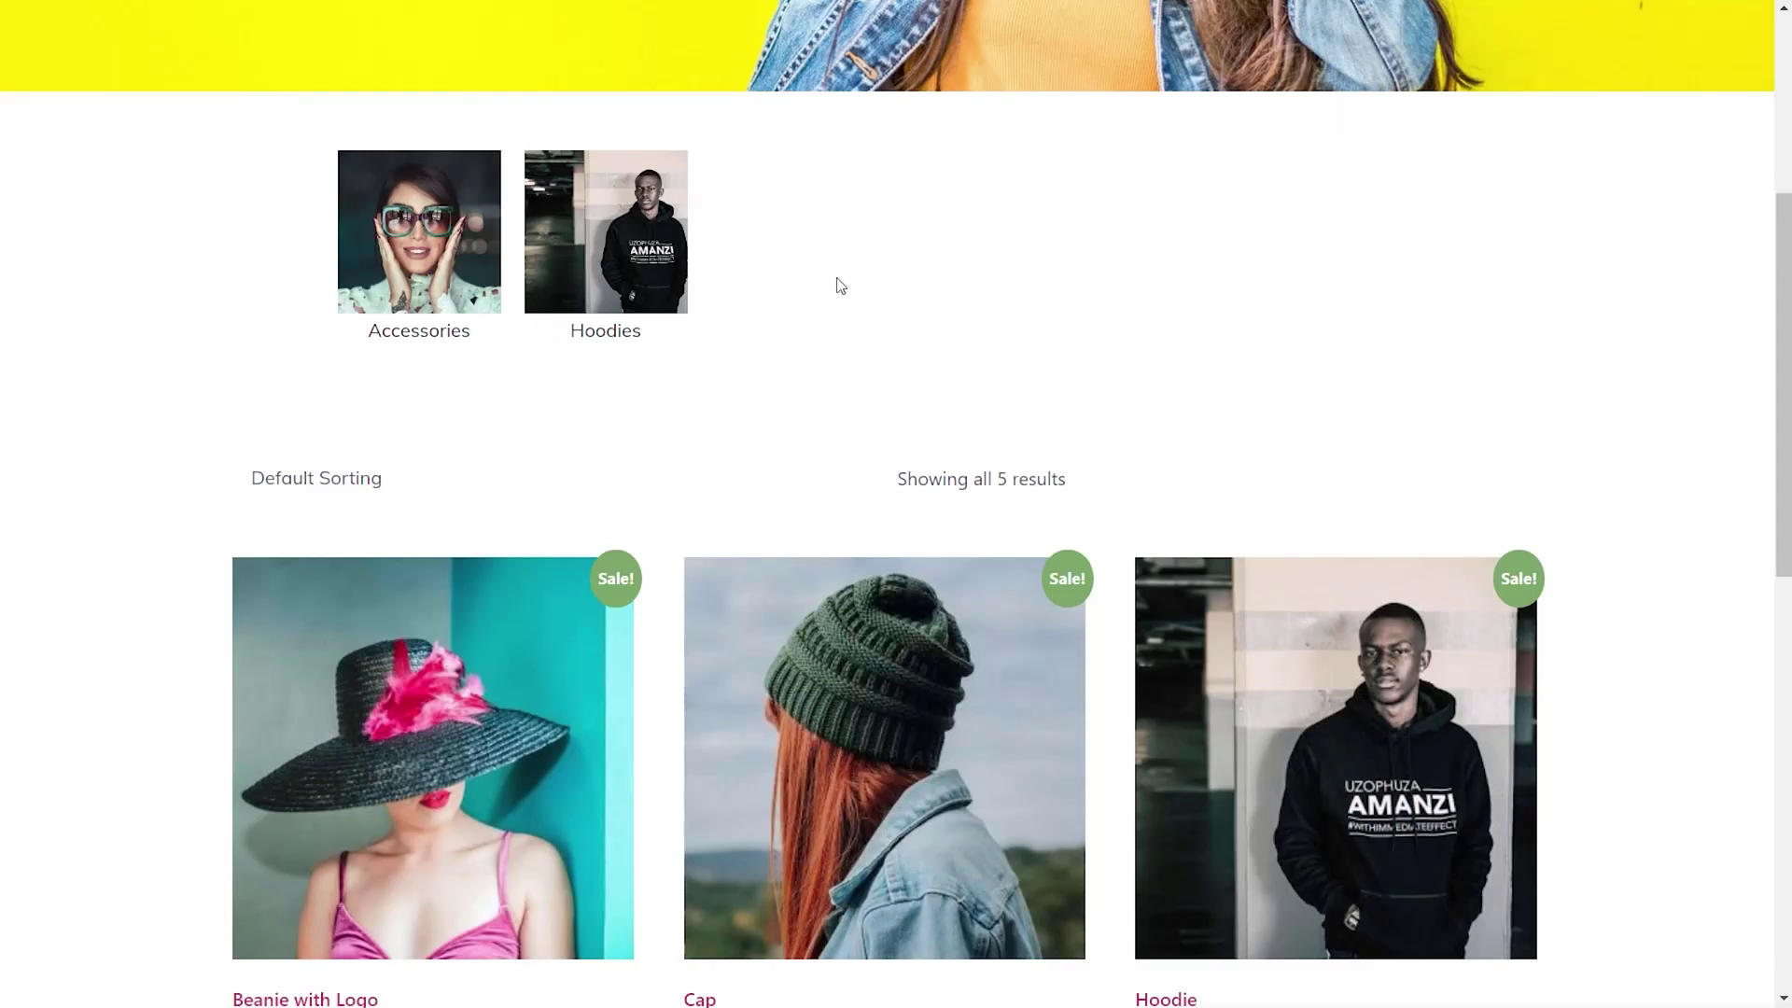
Go to the live site's home page and follow the Clothing tile to its category page
{"action": "scroll", "coordinate": [837, 280], "scroll_direction": "up", "scroll_amount": 5}
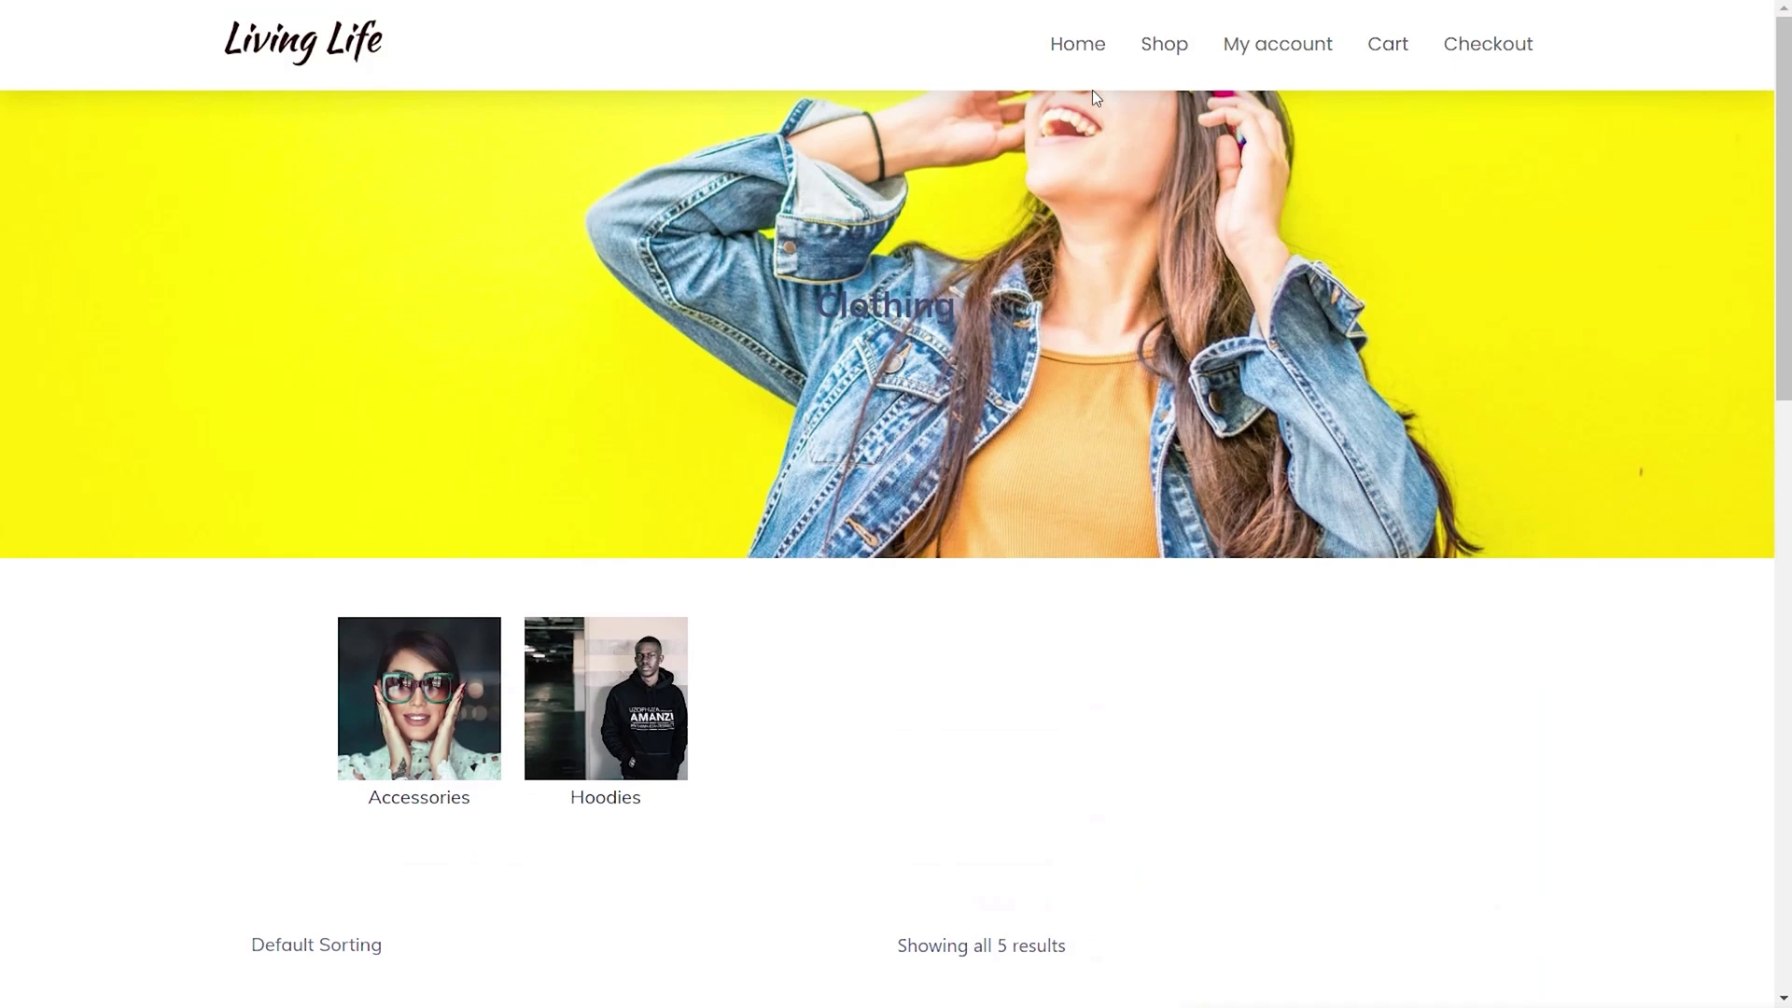
{"action": "left_click", "coordinate": [1076, 45]}
{"action": "scroll", "coordinate": [131, 700], "scroll_direction": "down", "scroll_amount": 4}
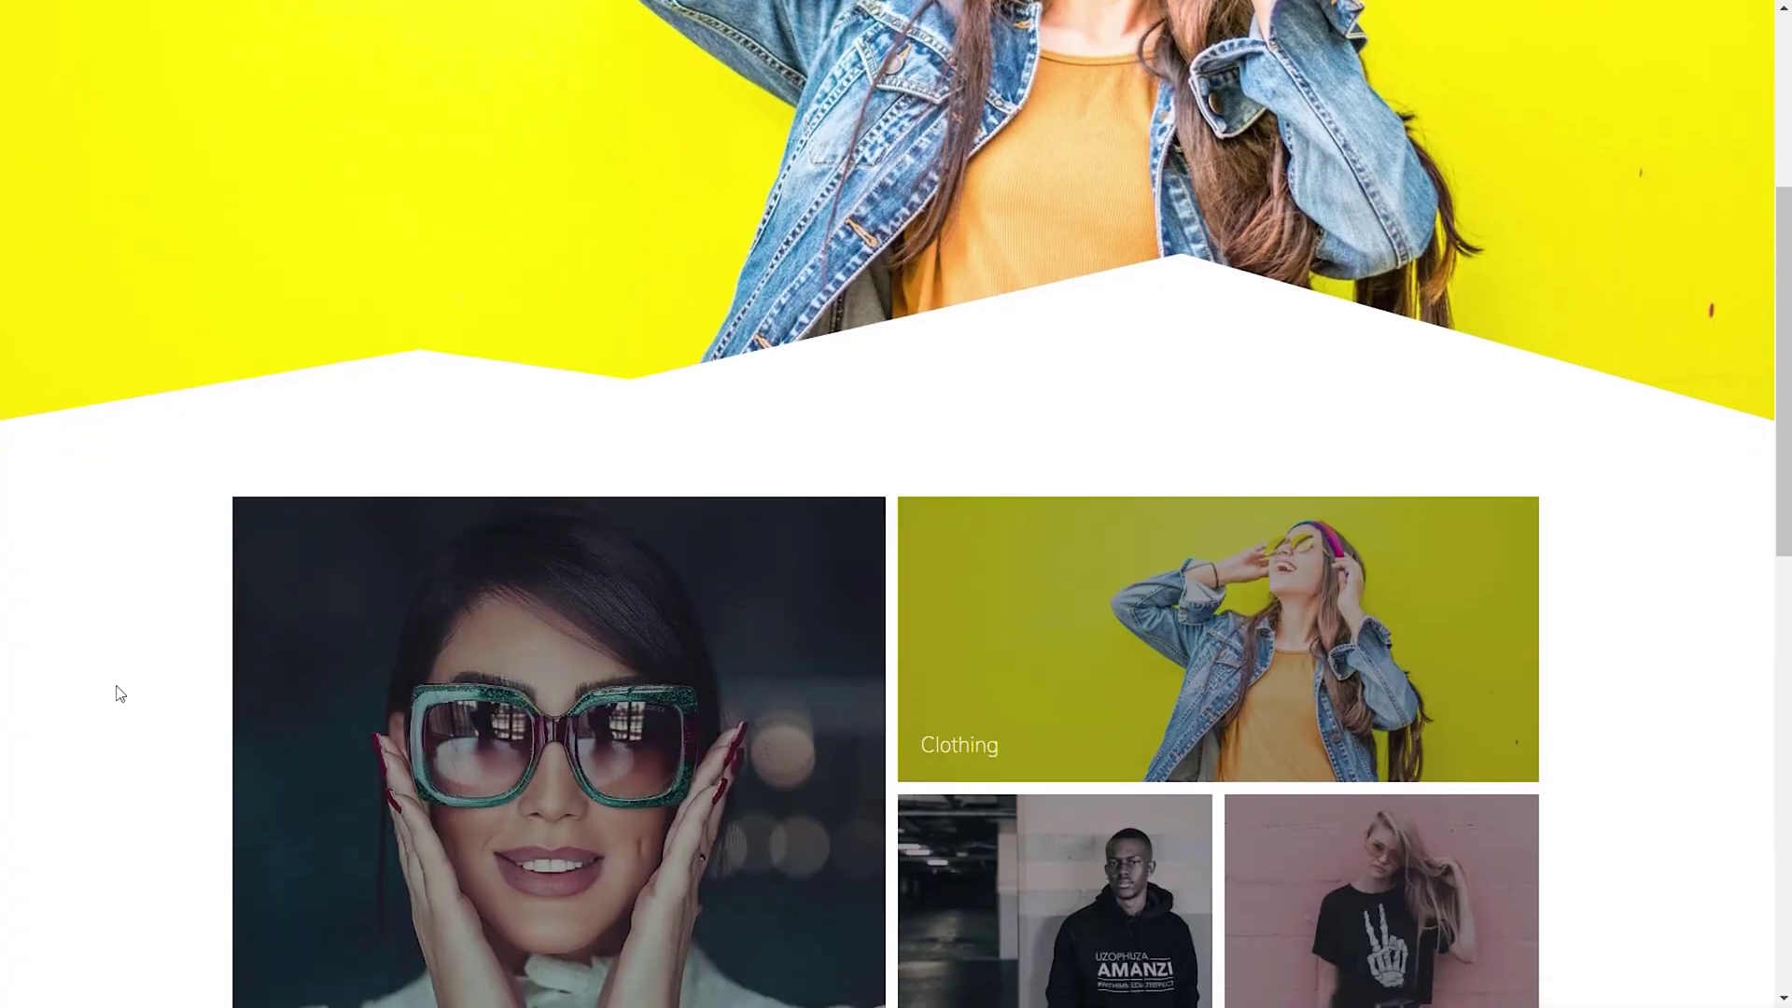
{"action": "scroll", "coordinate": [132, 700], "scroll_direction": "down", "scroll_amount": 3}
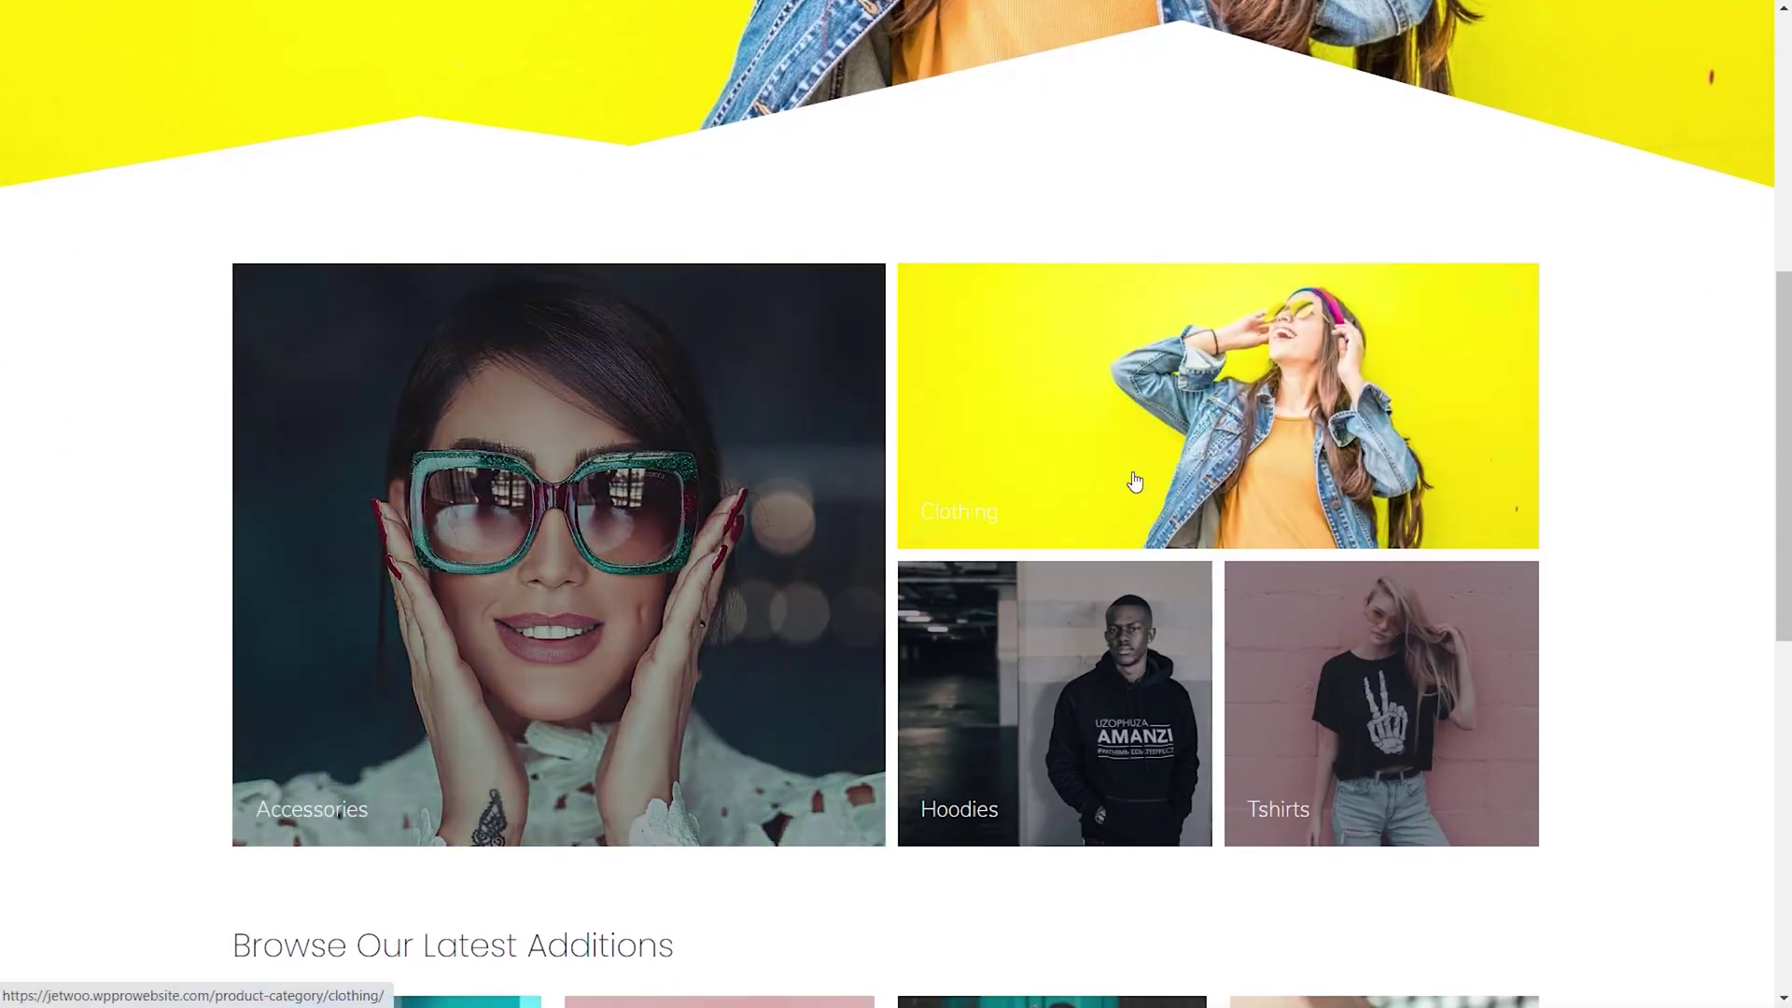
{"action": "left_click", "coordinate": [1136, 482]}
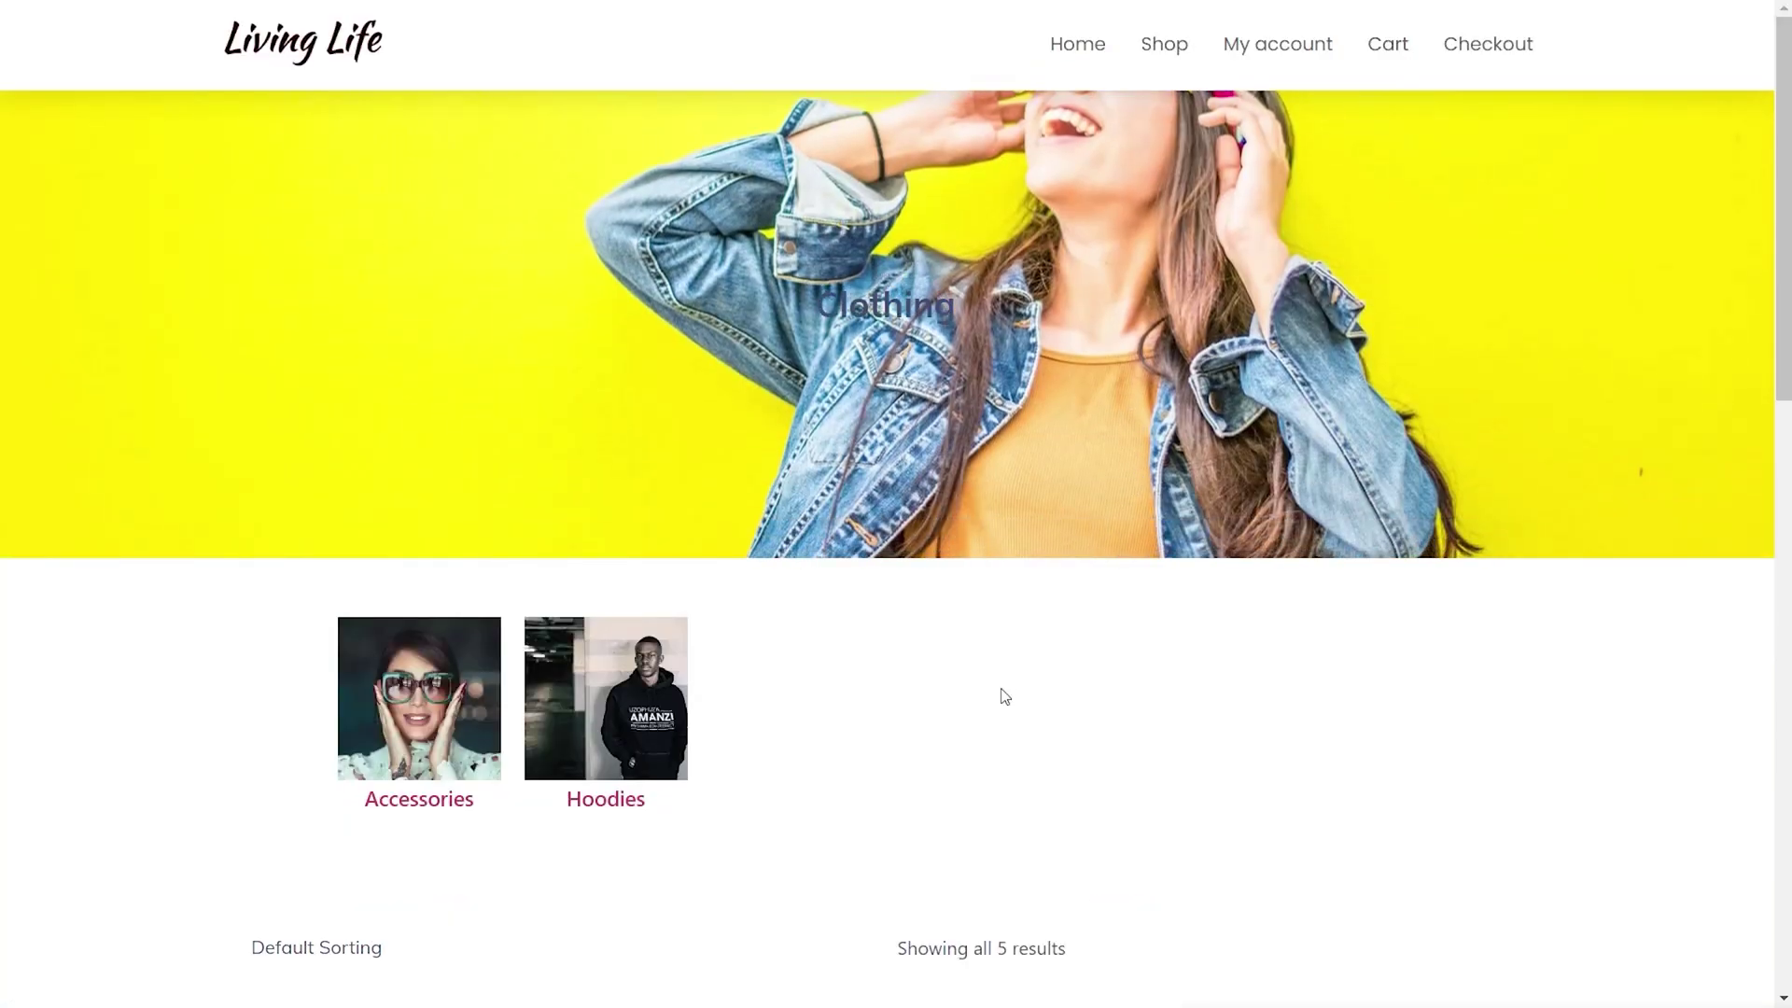
Open the Hoodies subcategory from the Clothing page and look through its page and products
{"action": "scroll", "coordinate": [784, 743], "scroll_direction": "down", "scroll_amount": 2}
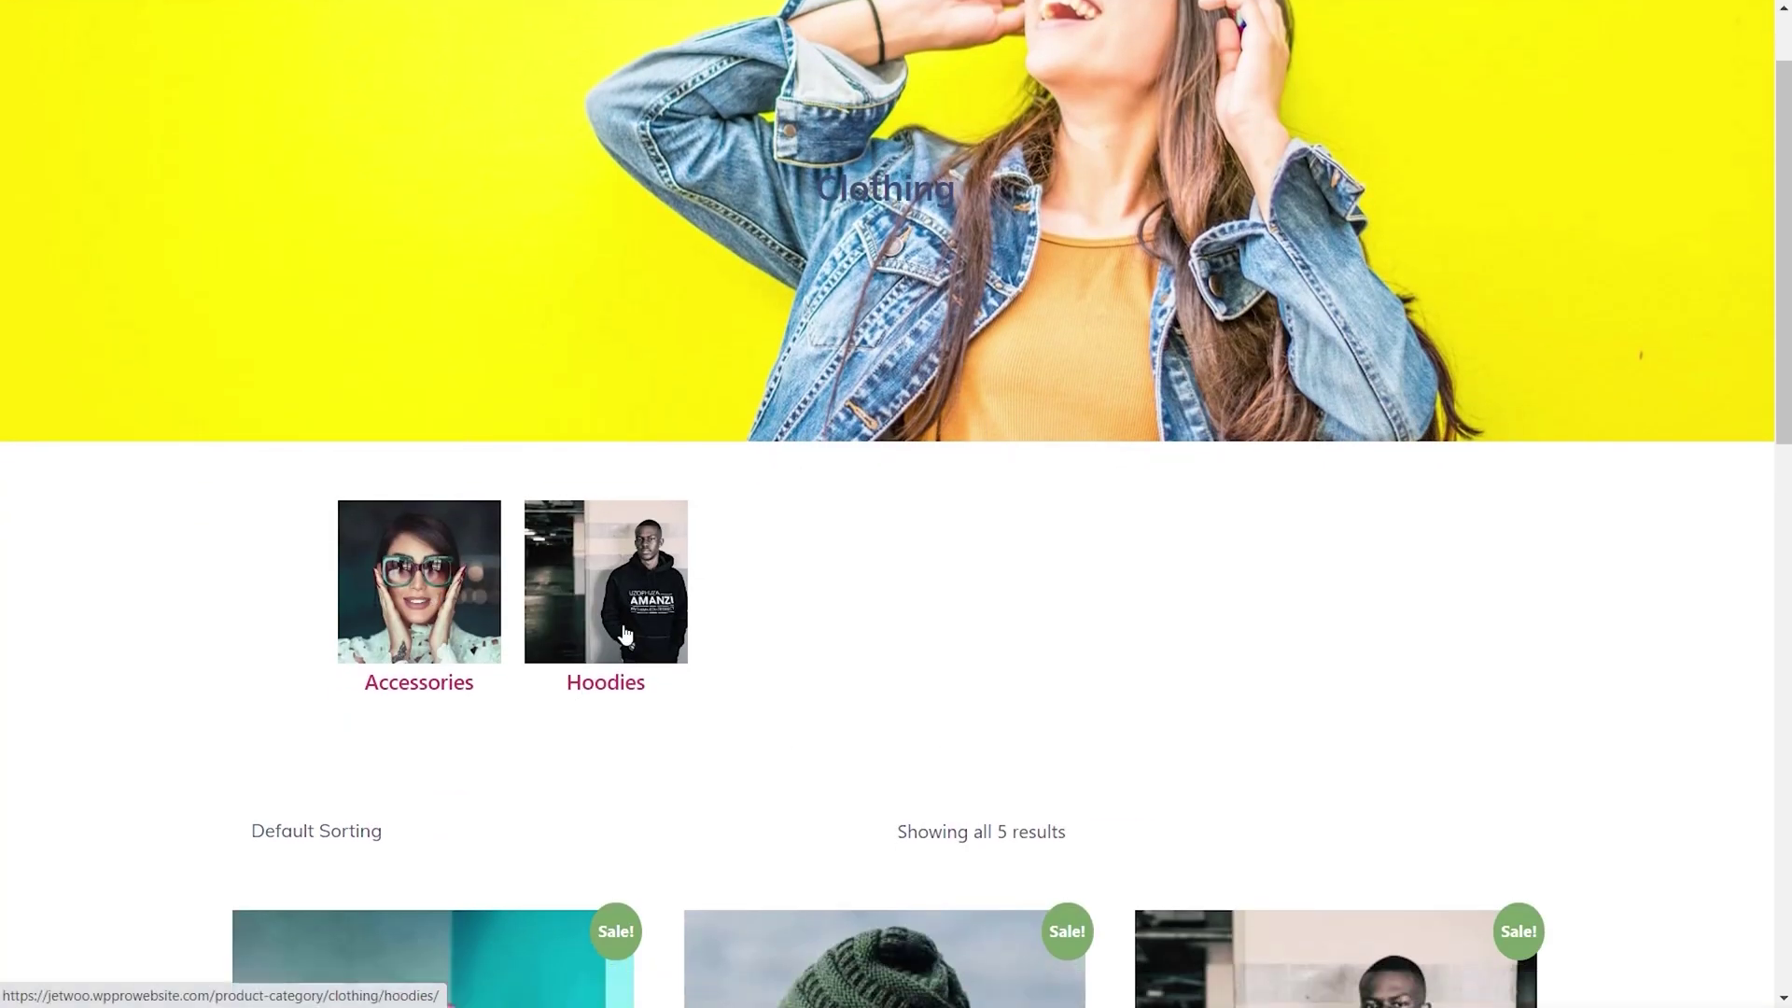
{"action": "left_click", "coordinate": [575, 607]}
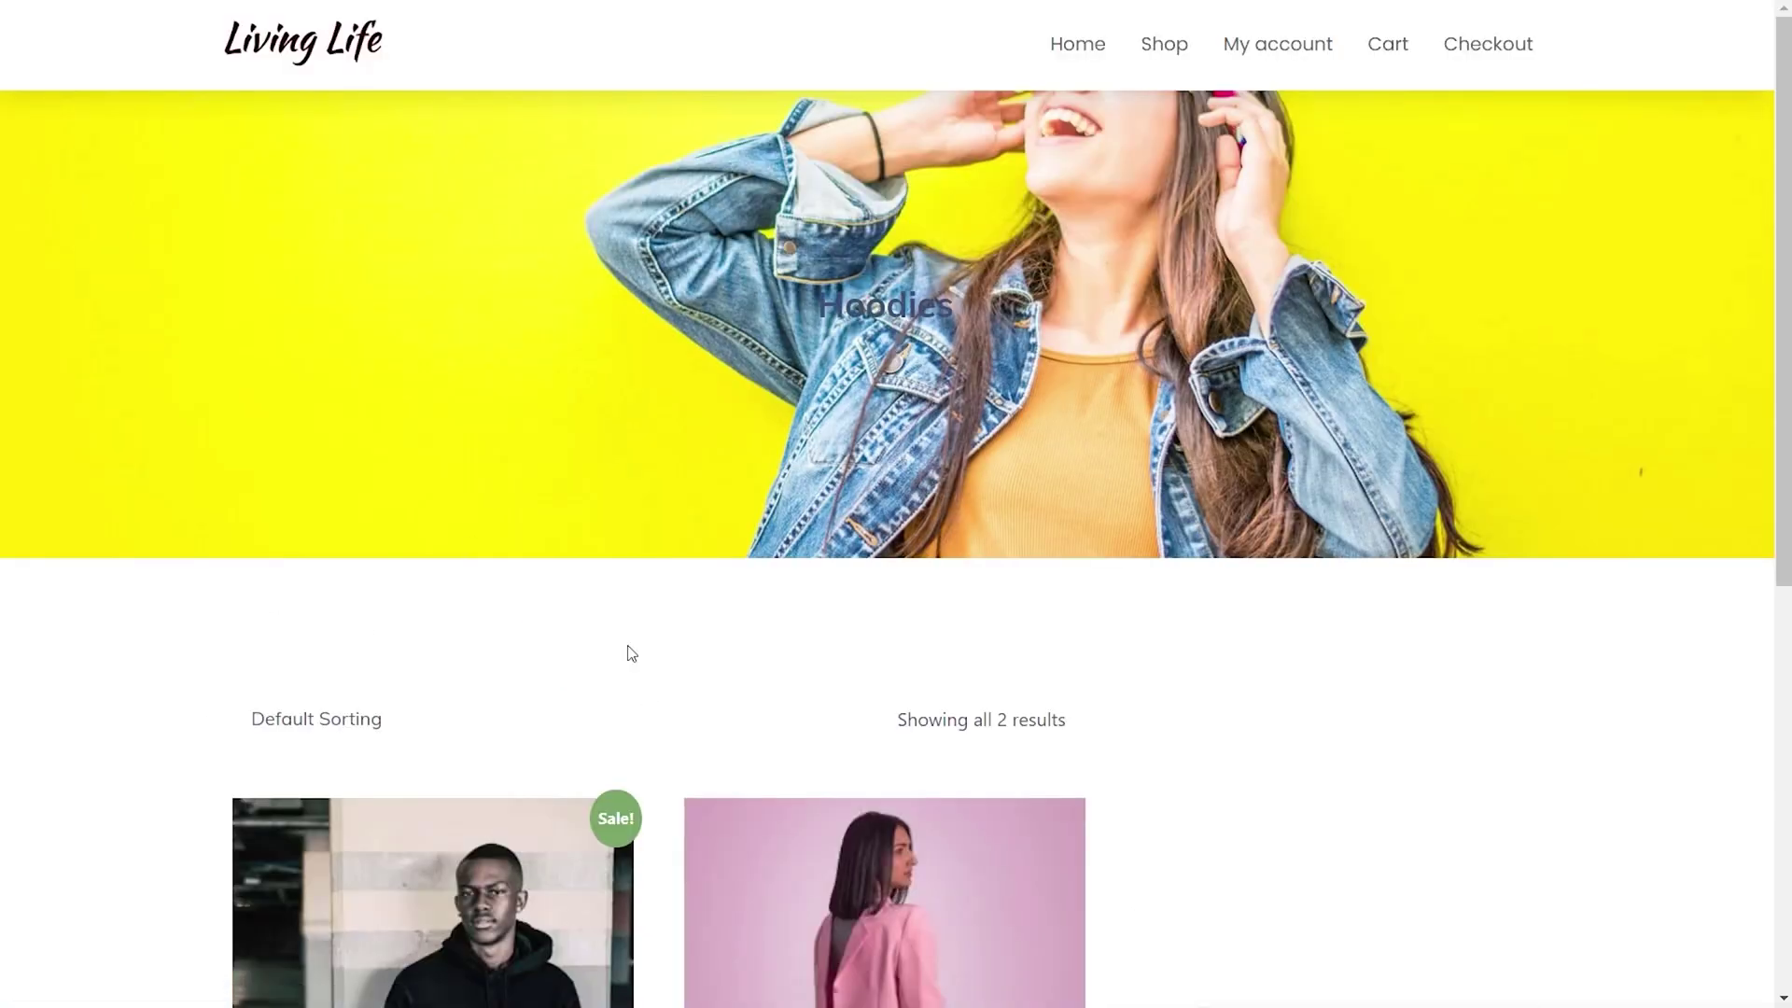
{"action": "scroll", "coordinate": [188, 640], "scroll_direction": "down", "scroll_amount": 6}
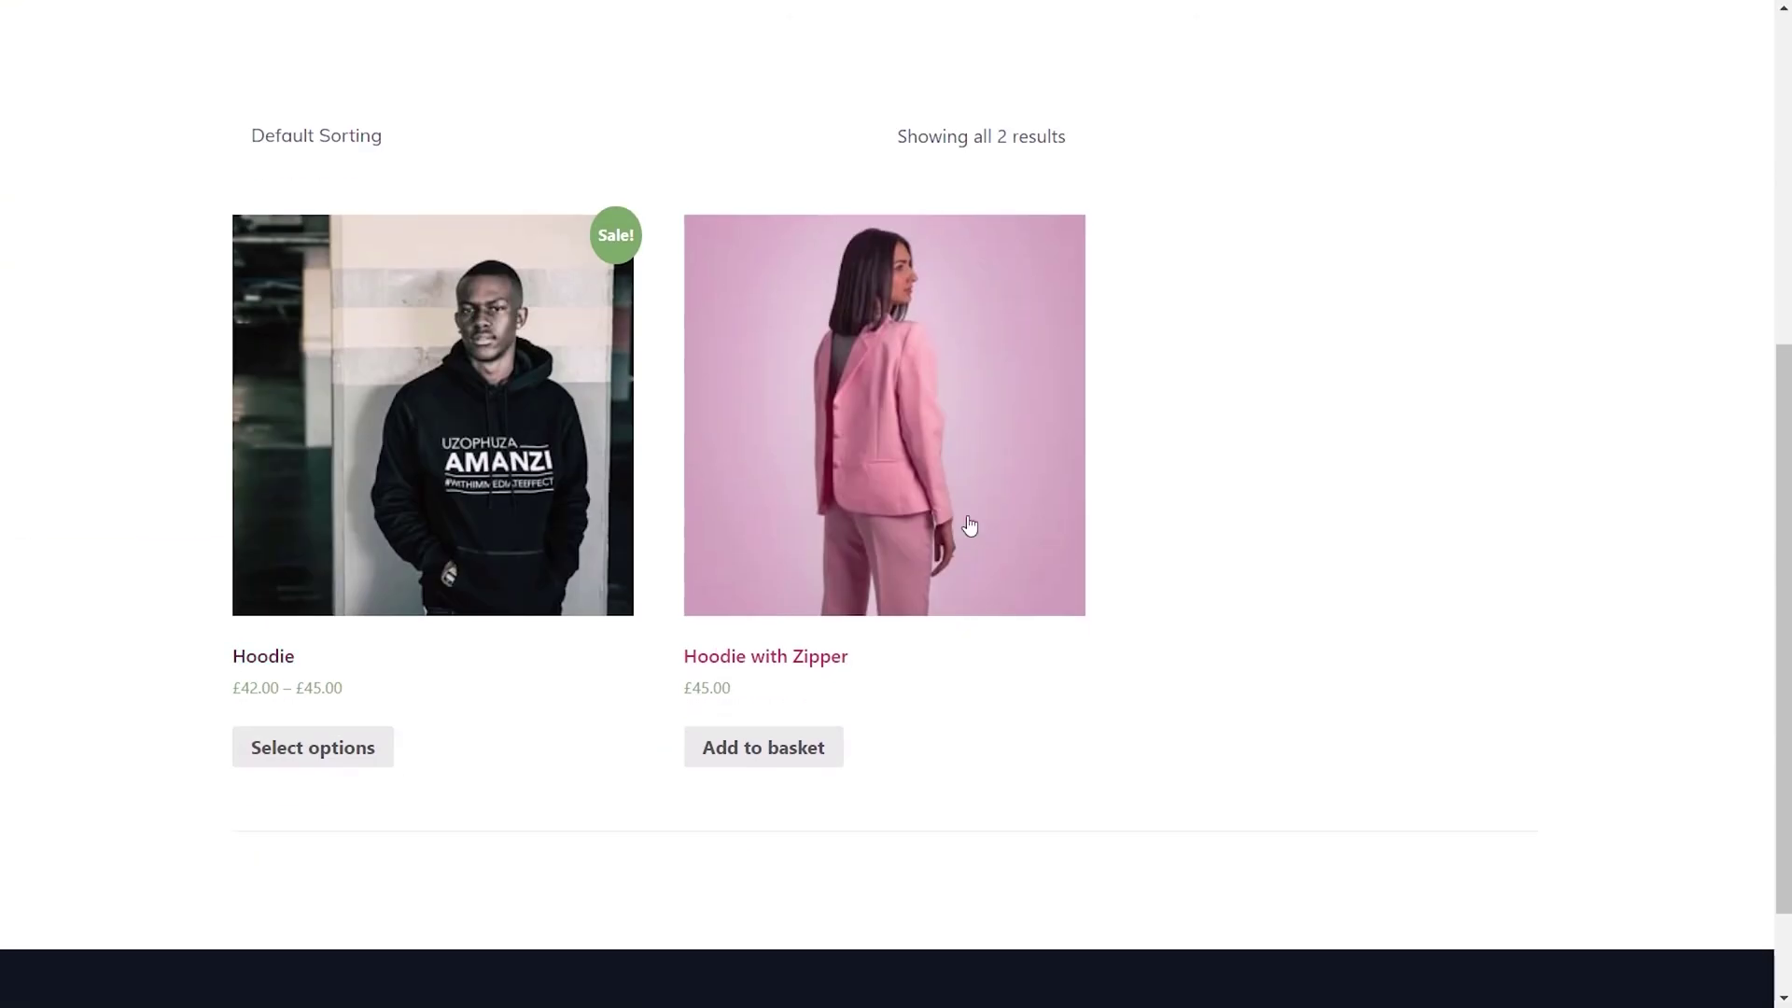
{"action": "scroll", "coordinate": [420, 611], "scroll_direction": "up", "scroll_amount": 4}
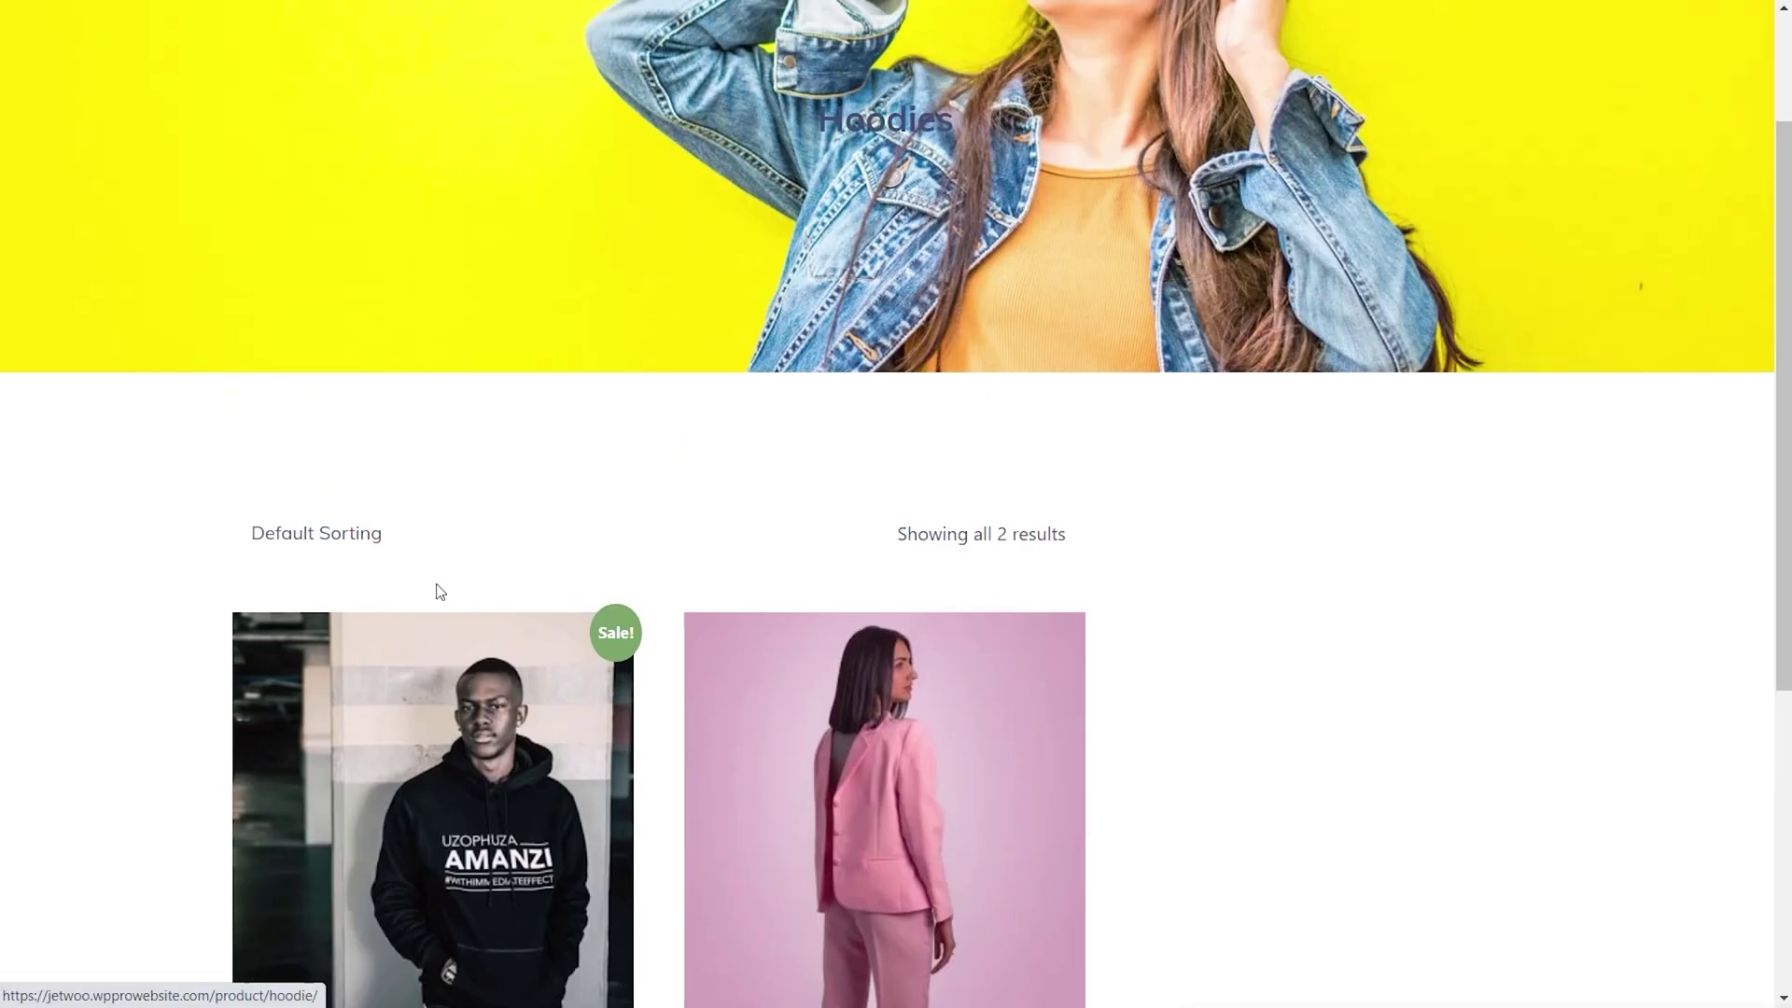
{"action": "scroll", "coordinate": [440, 592], "scroll_direction": "up", "scroll_amount": 2}
Return to the home page, check the Accessories category page and go back to the category tiles
{"action": "key", "text": "alt+Left"}
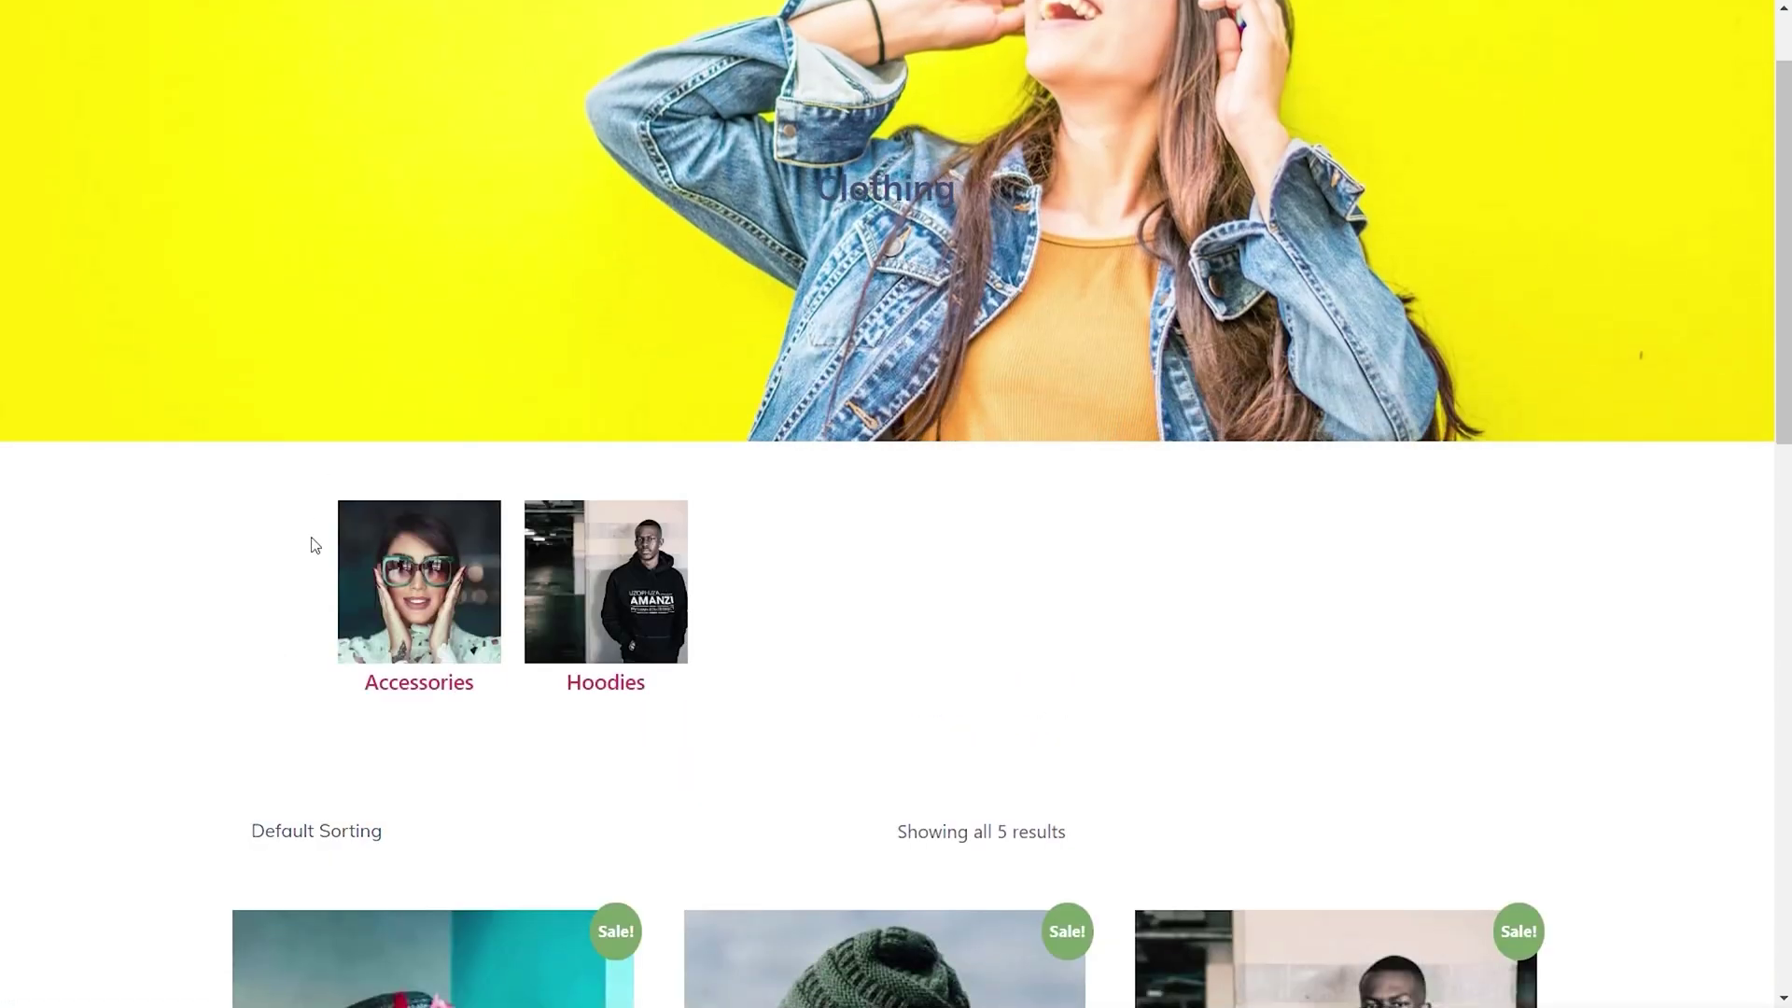
{"action": "key", "text": "alt+Left"}
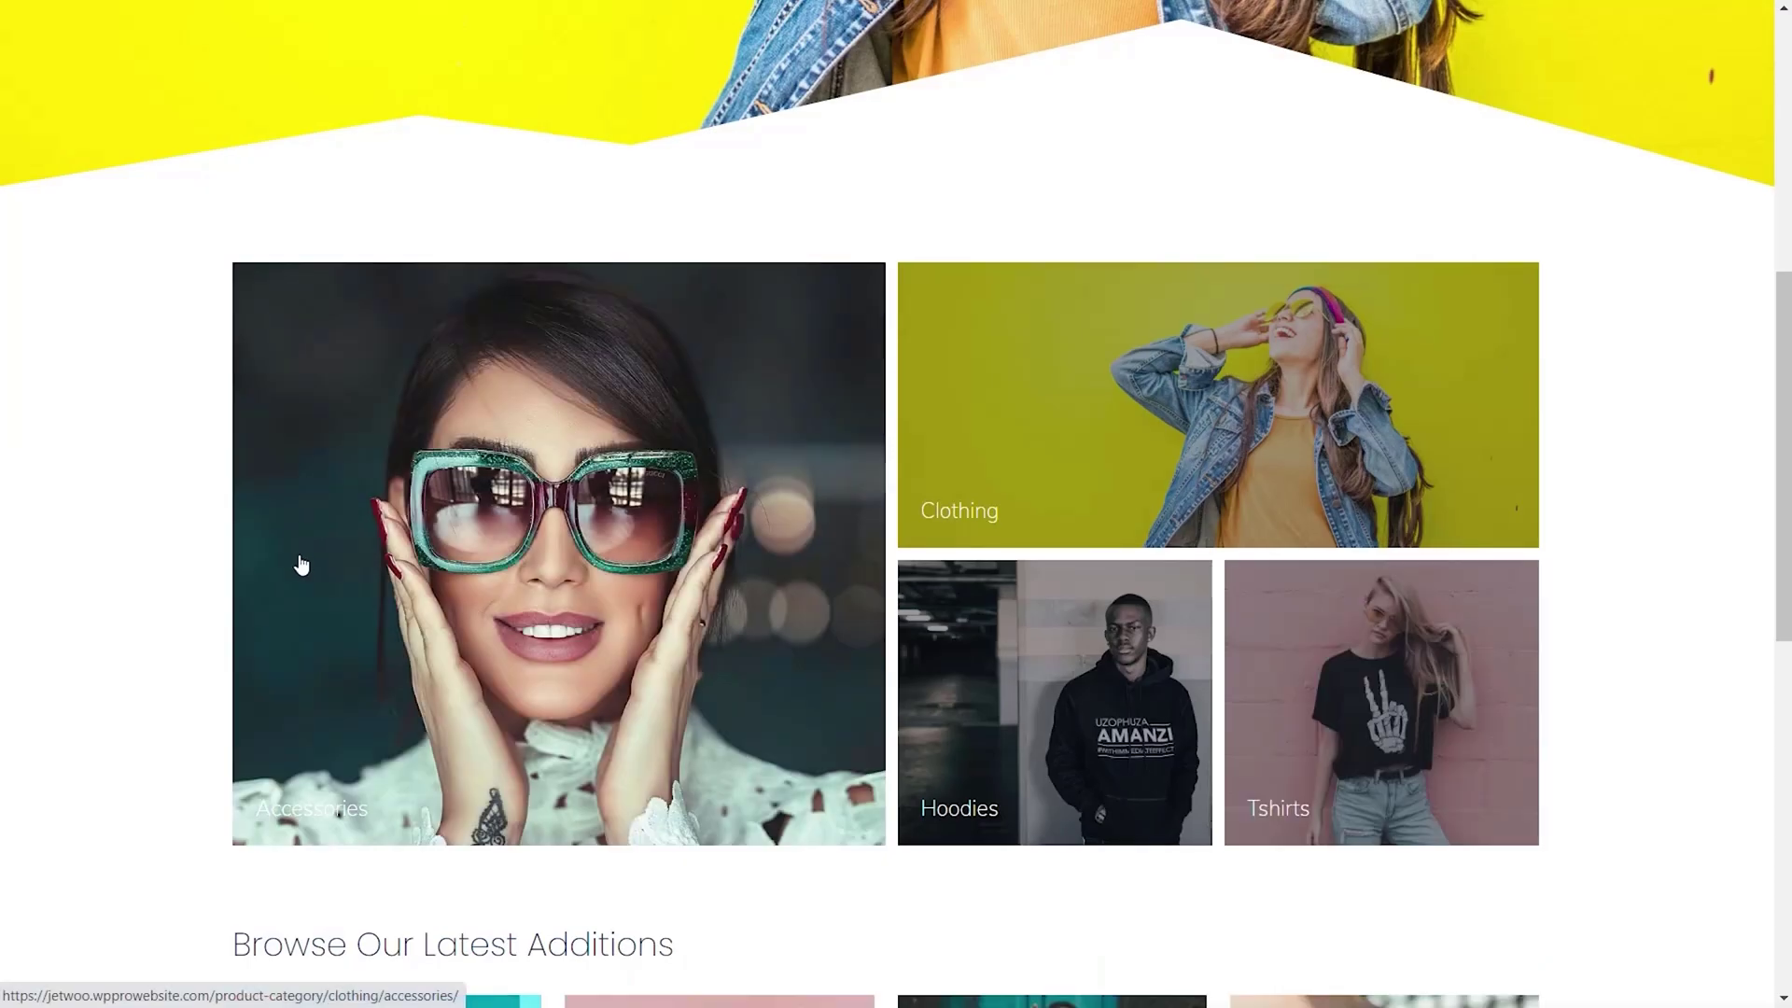
{"action": "left_click", "coordinate": [602, 644]}
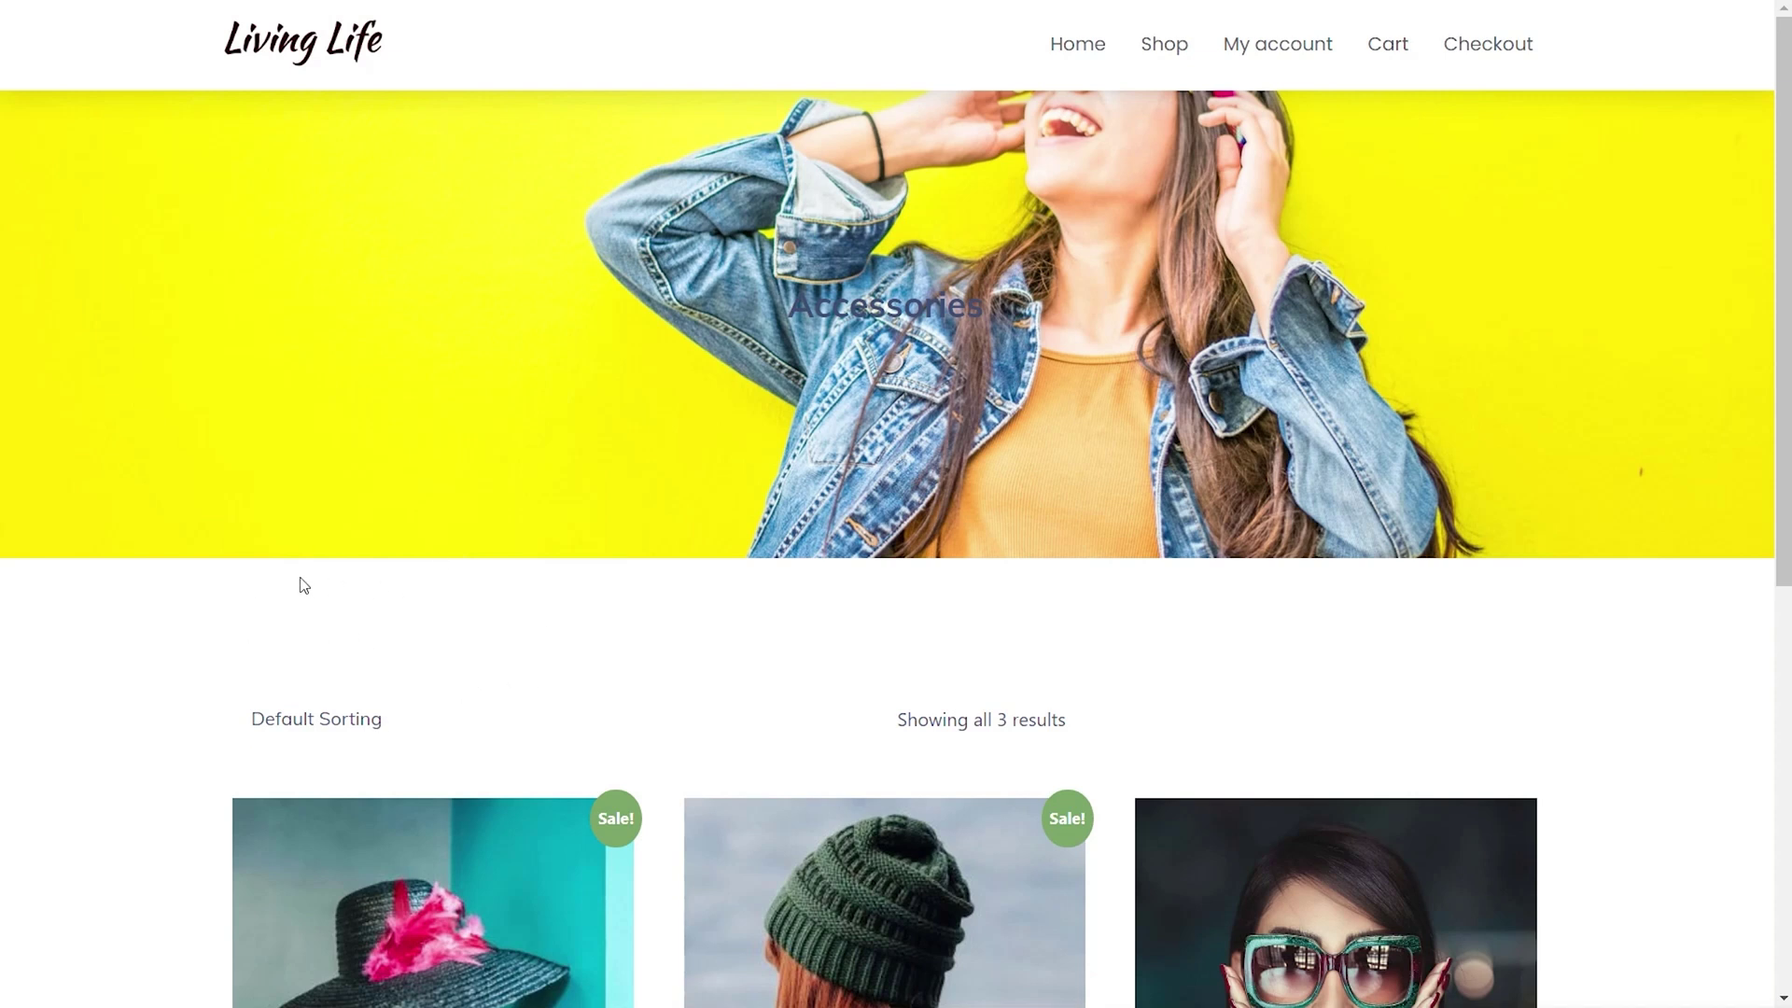
{"action": "key", "text": "alt+Left"}
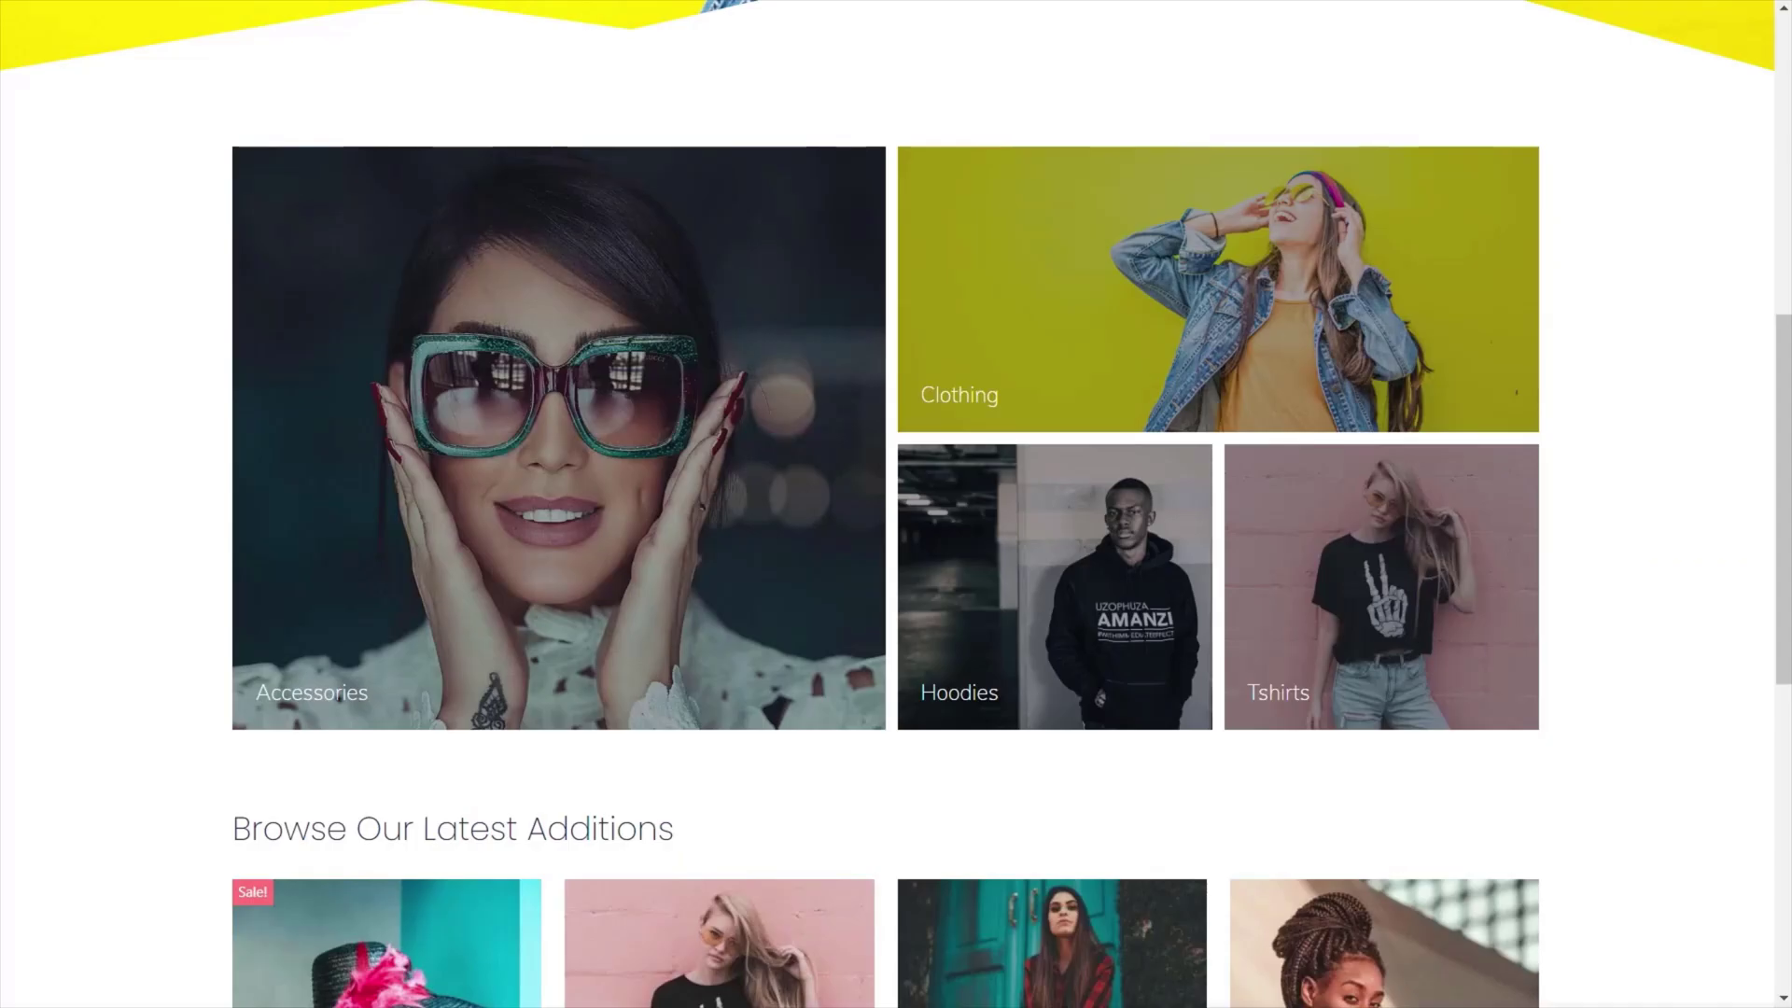